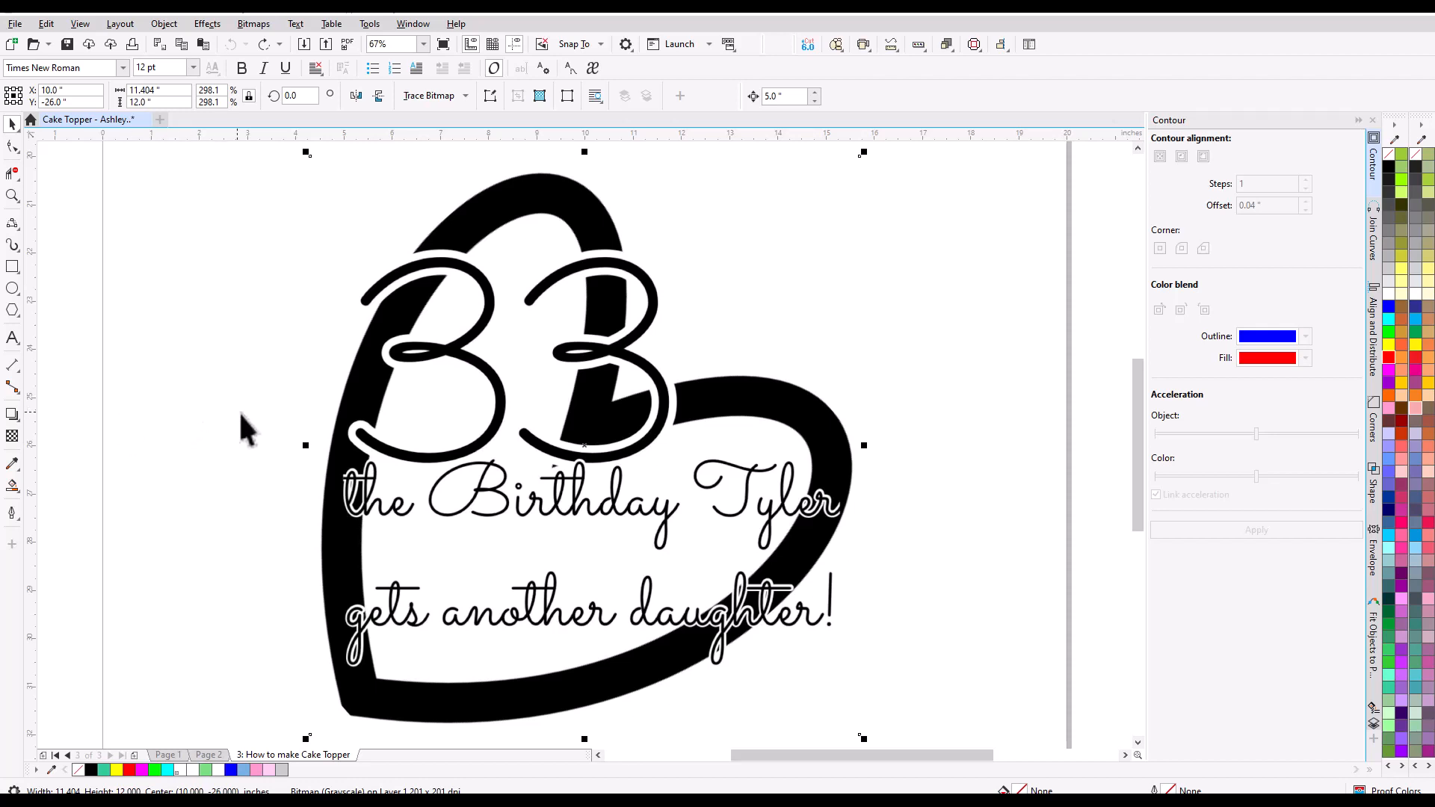
- Open a Clipart outline trace of the heart cake-topper bitmap and maximize the PowerTRACE window
scroll(319, 450, "up", 1)
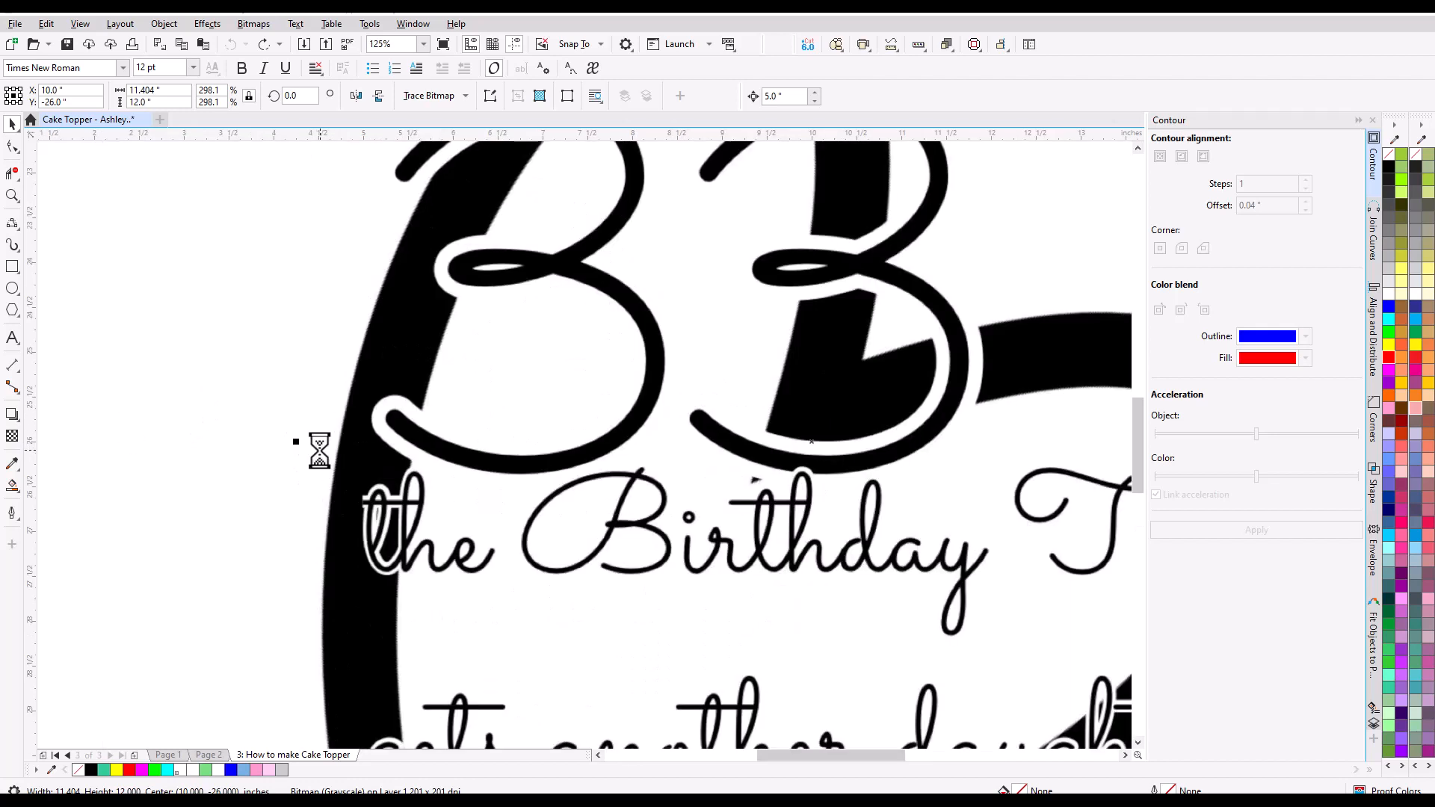
scroll(319, 450, "down", 3)
scroll(281, 439, "up", 1)
scroll(281, 441, "down", 1)
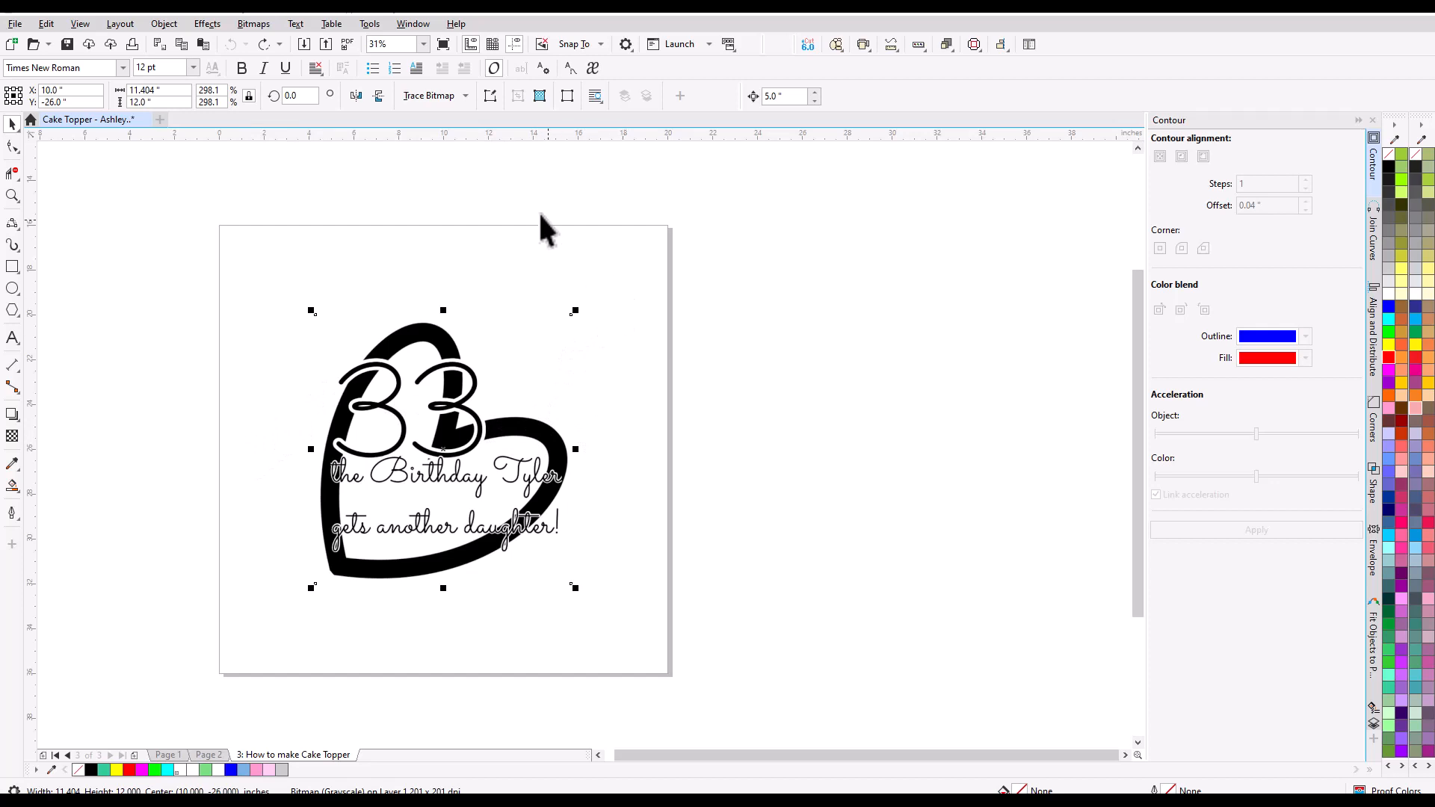
left_click(445, 99)
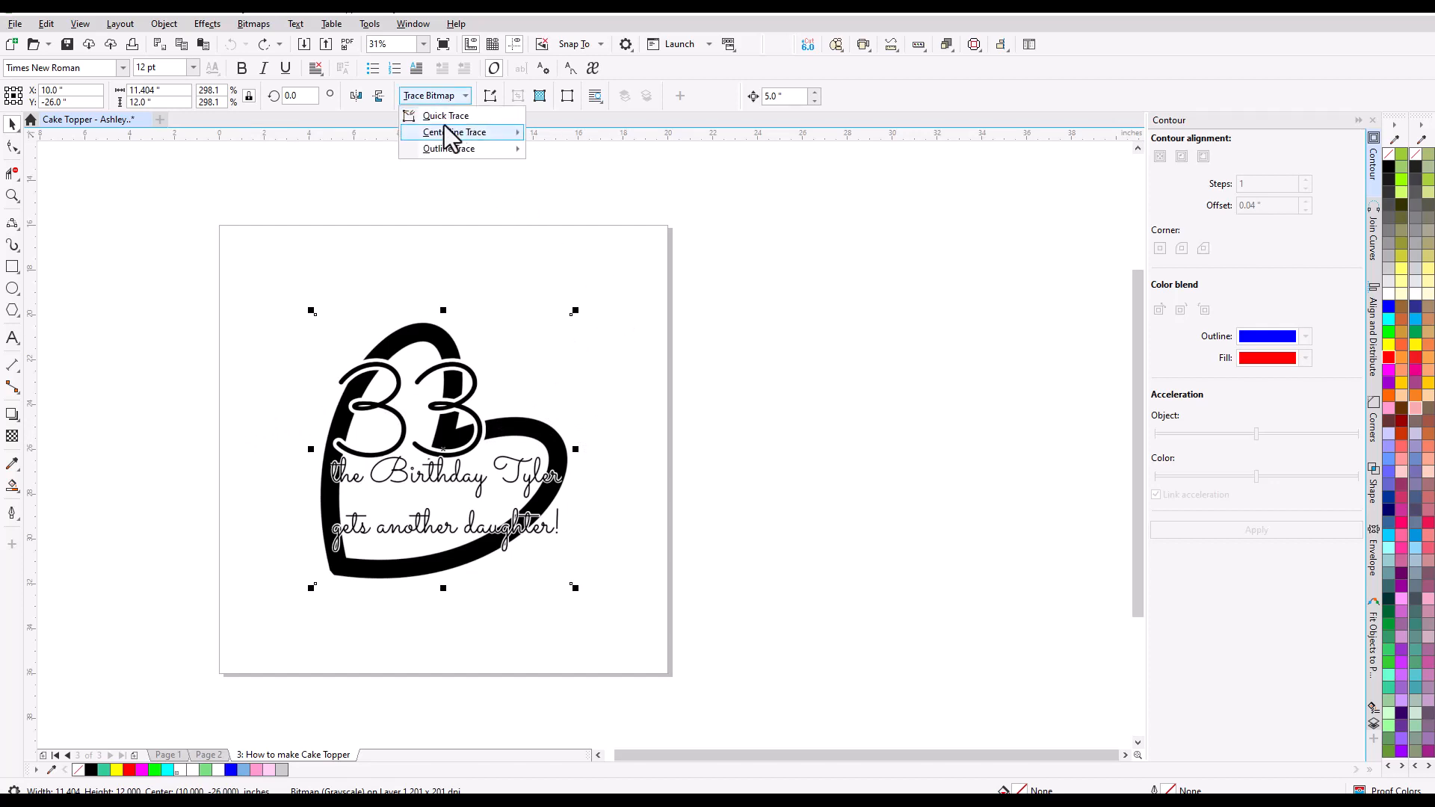
mouse_move(447, 149)
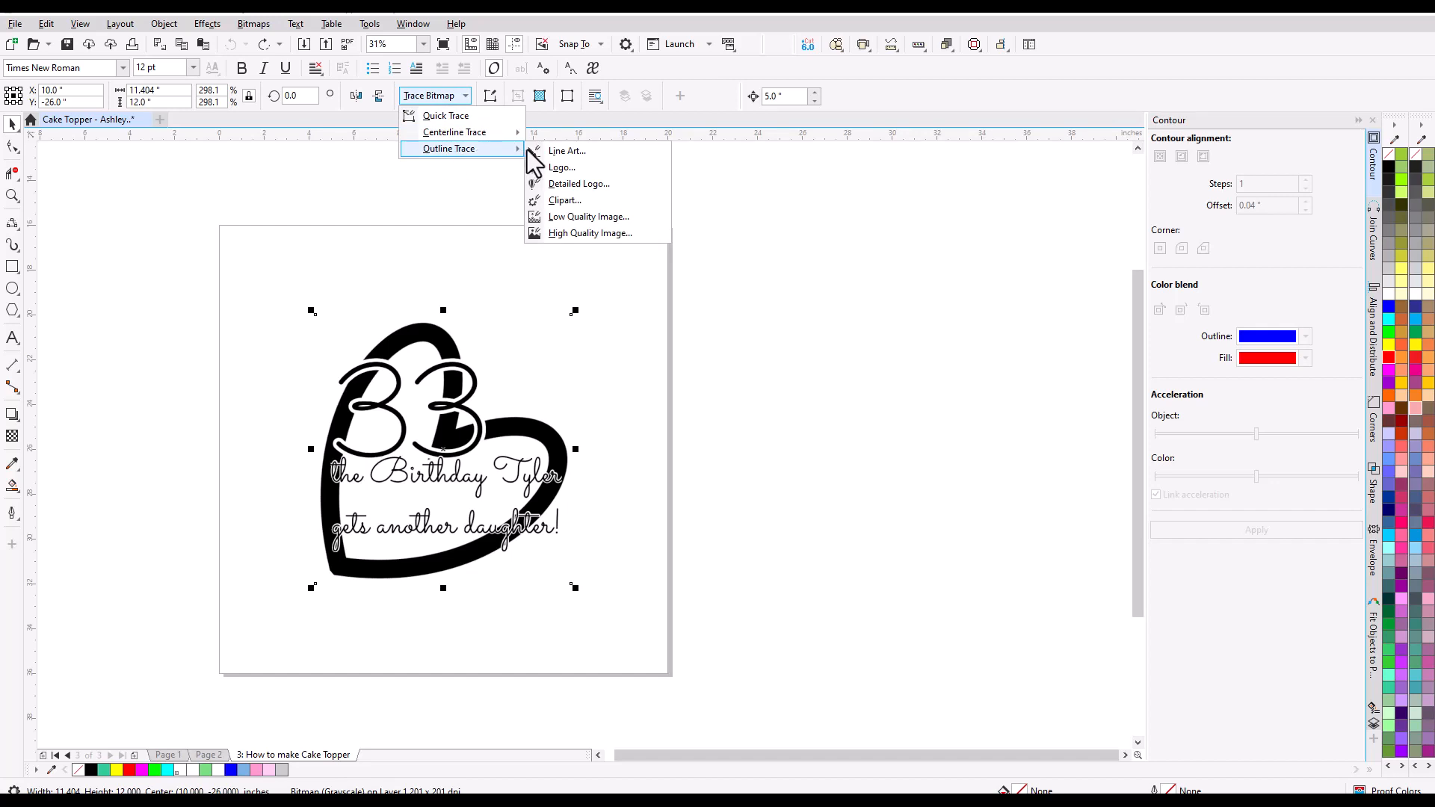
left_click(567, 201)
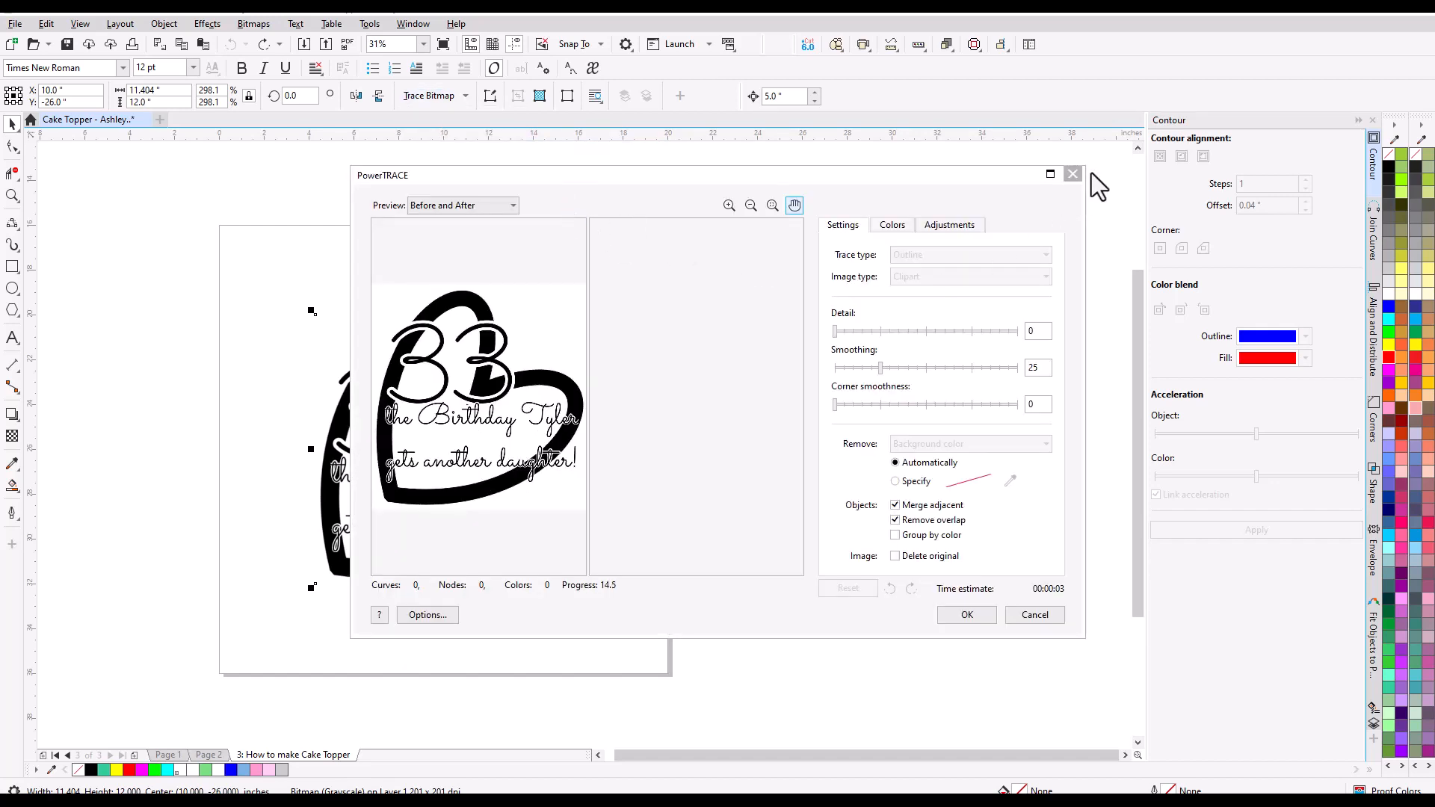
left_click(1050, 175)
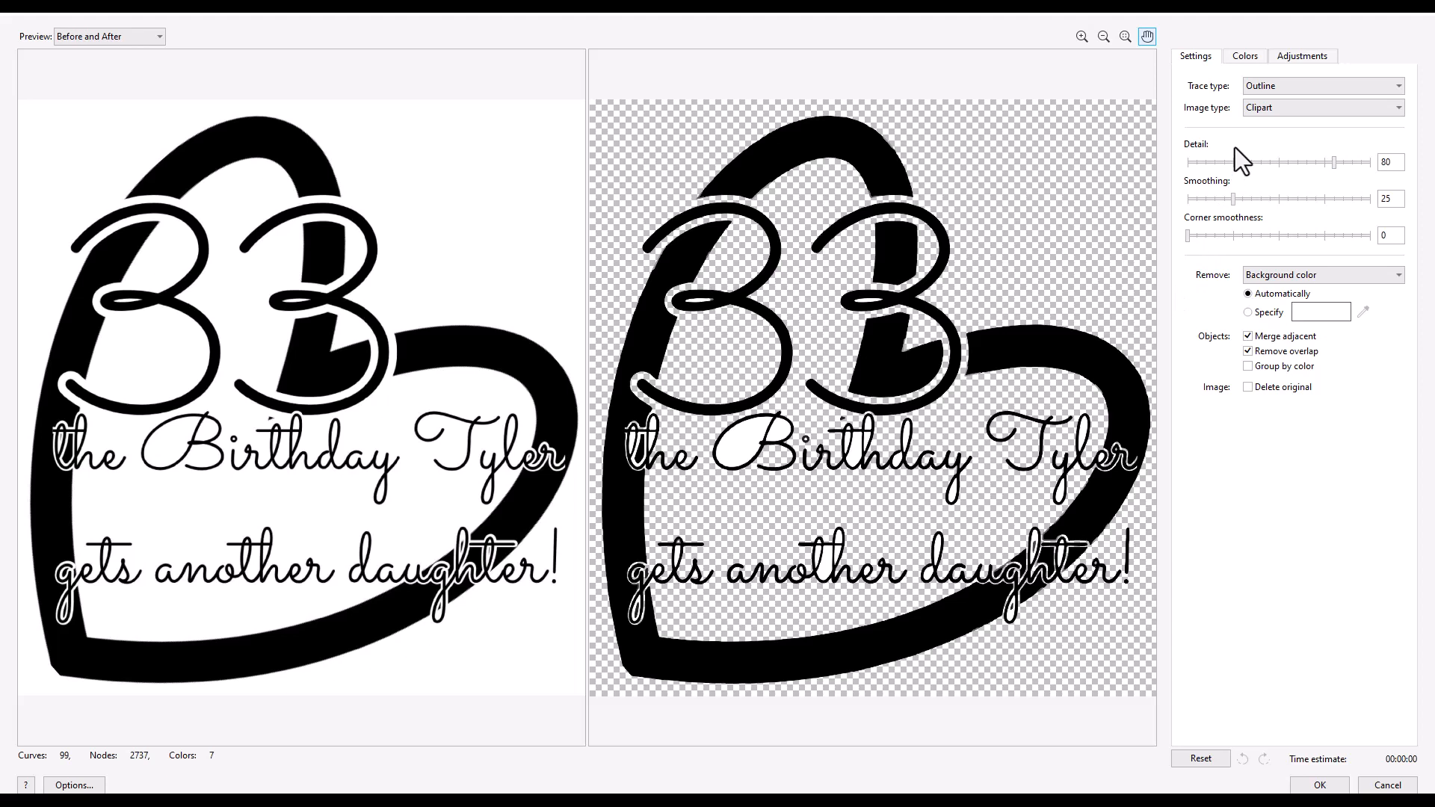
- Reduce the trace's number of colors to 2 and return to the general trace settings
left_click(1246, 56)
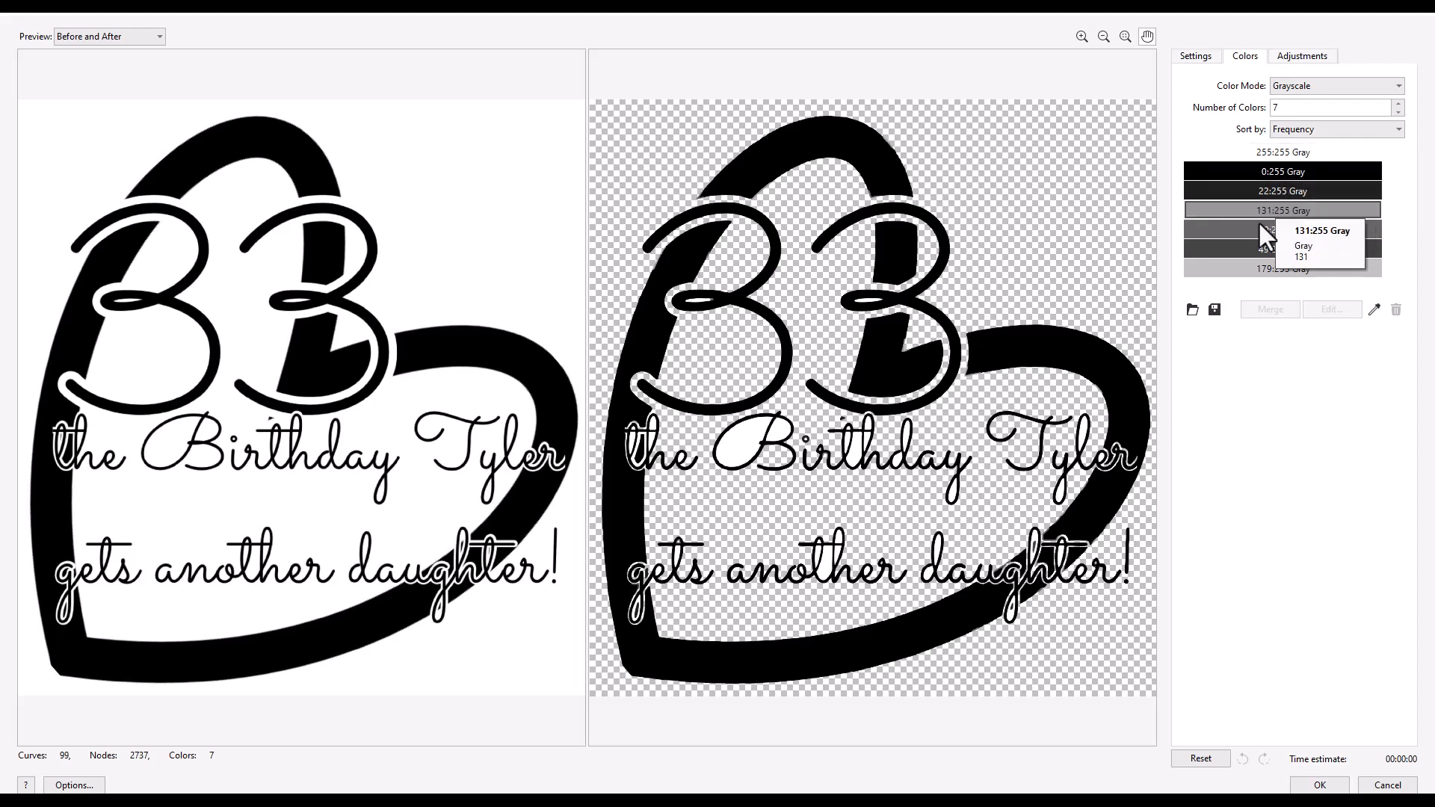
double_click(1280, 103)
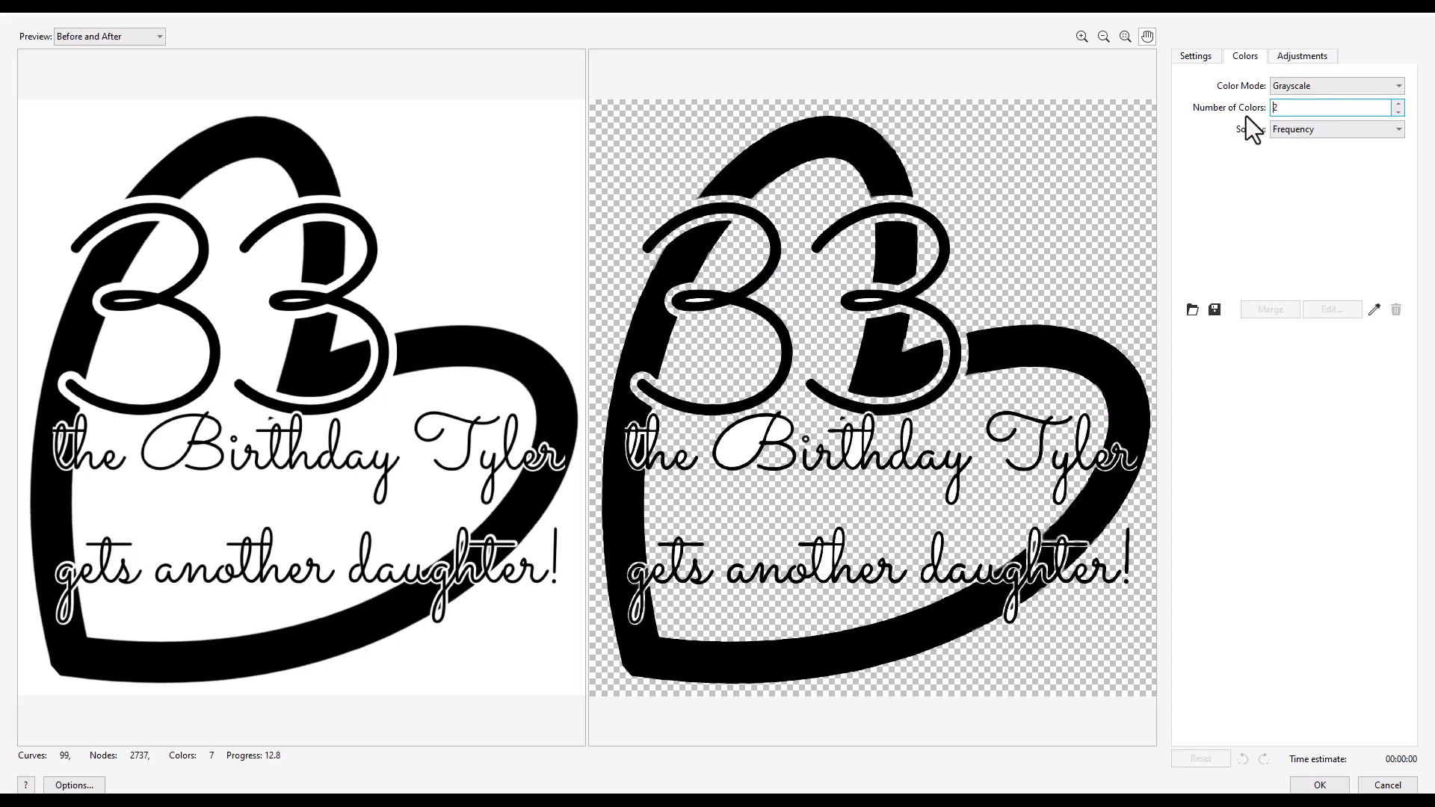
left_click(1194, 58)
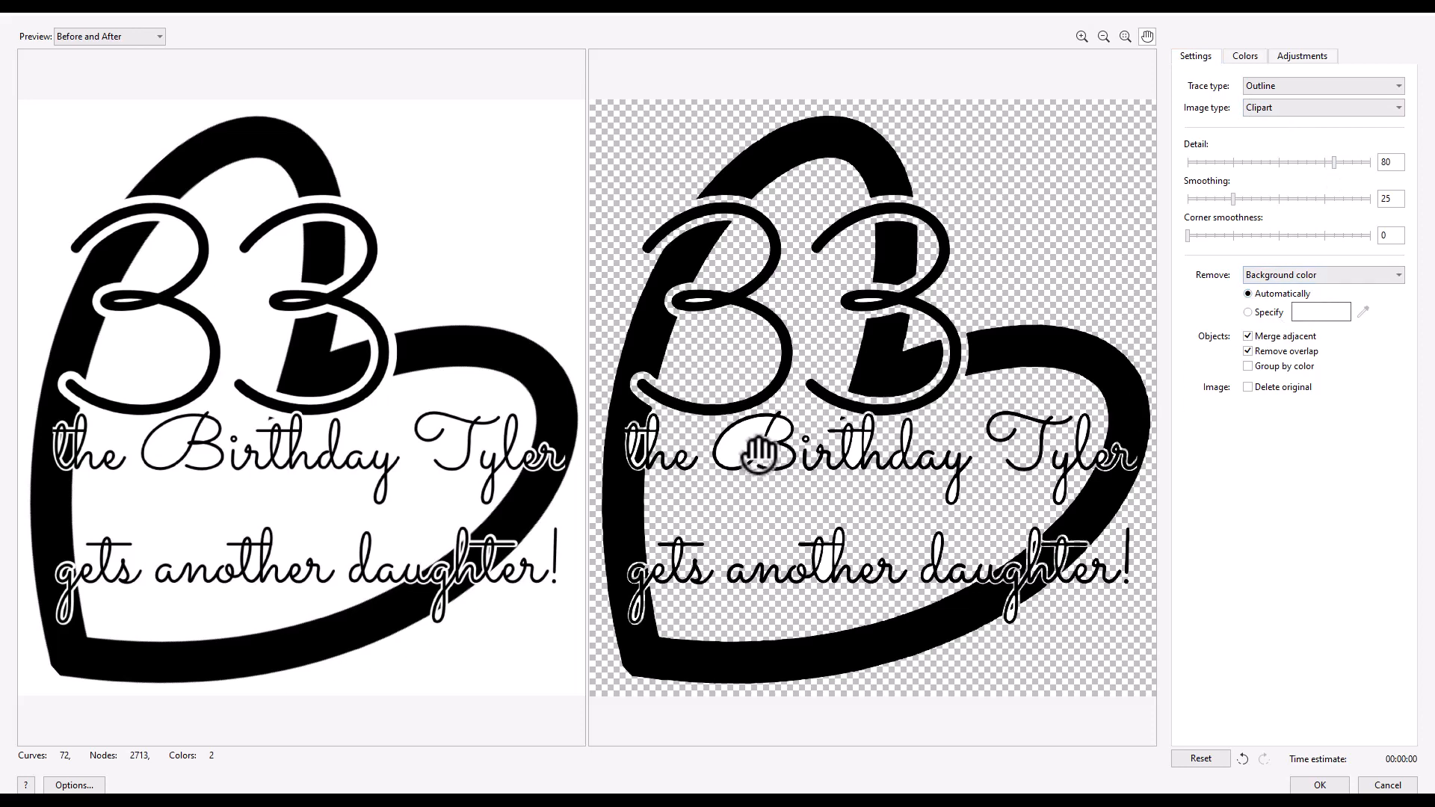
- Check the enclosed areas of the letters and digits in the trace preview, and set color removal to Color from entire image
scroll(746, 446, "up", 1)
scroll(745, 446, "up", 2)
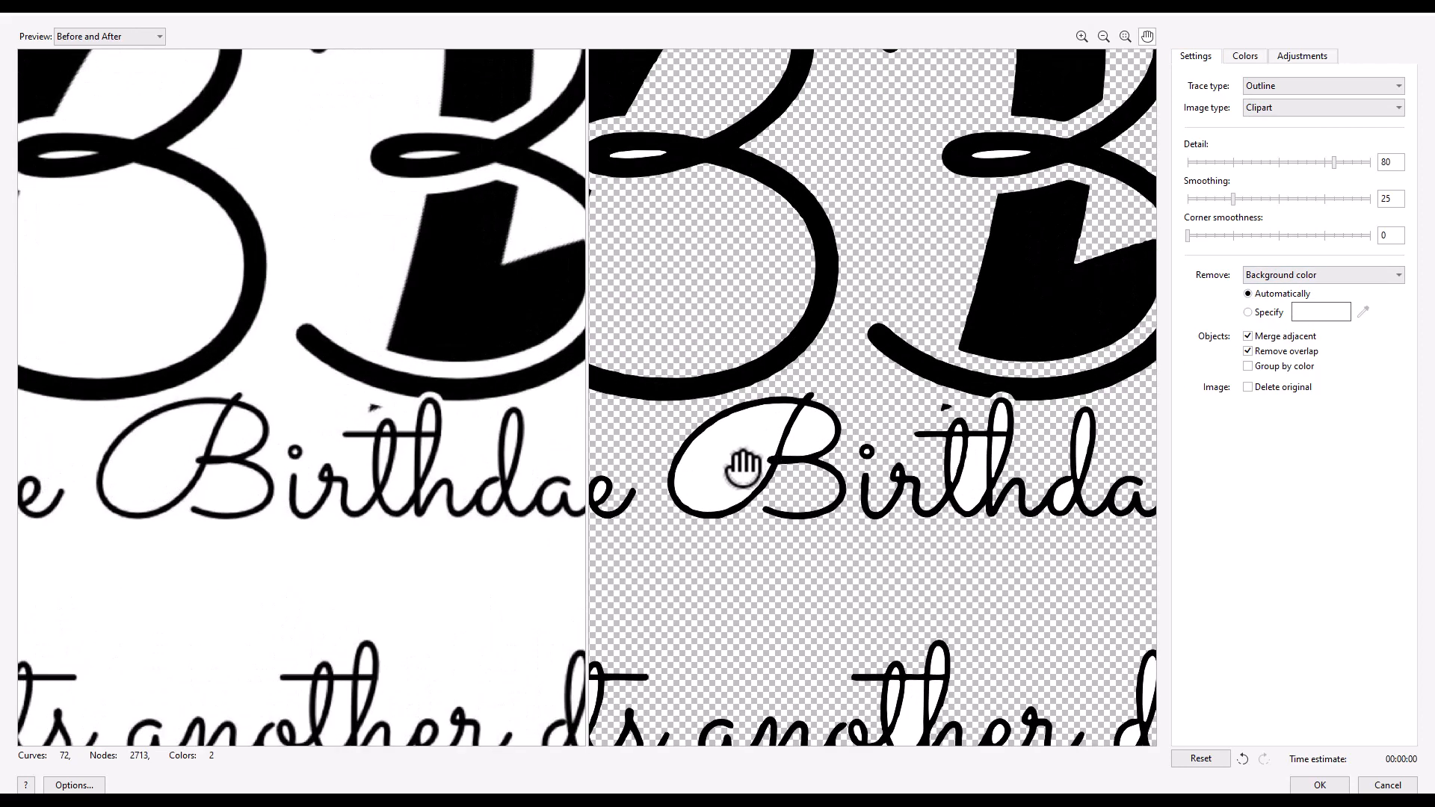
scroll(994, 471, "down", 2)
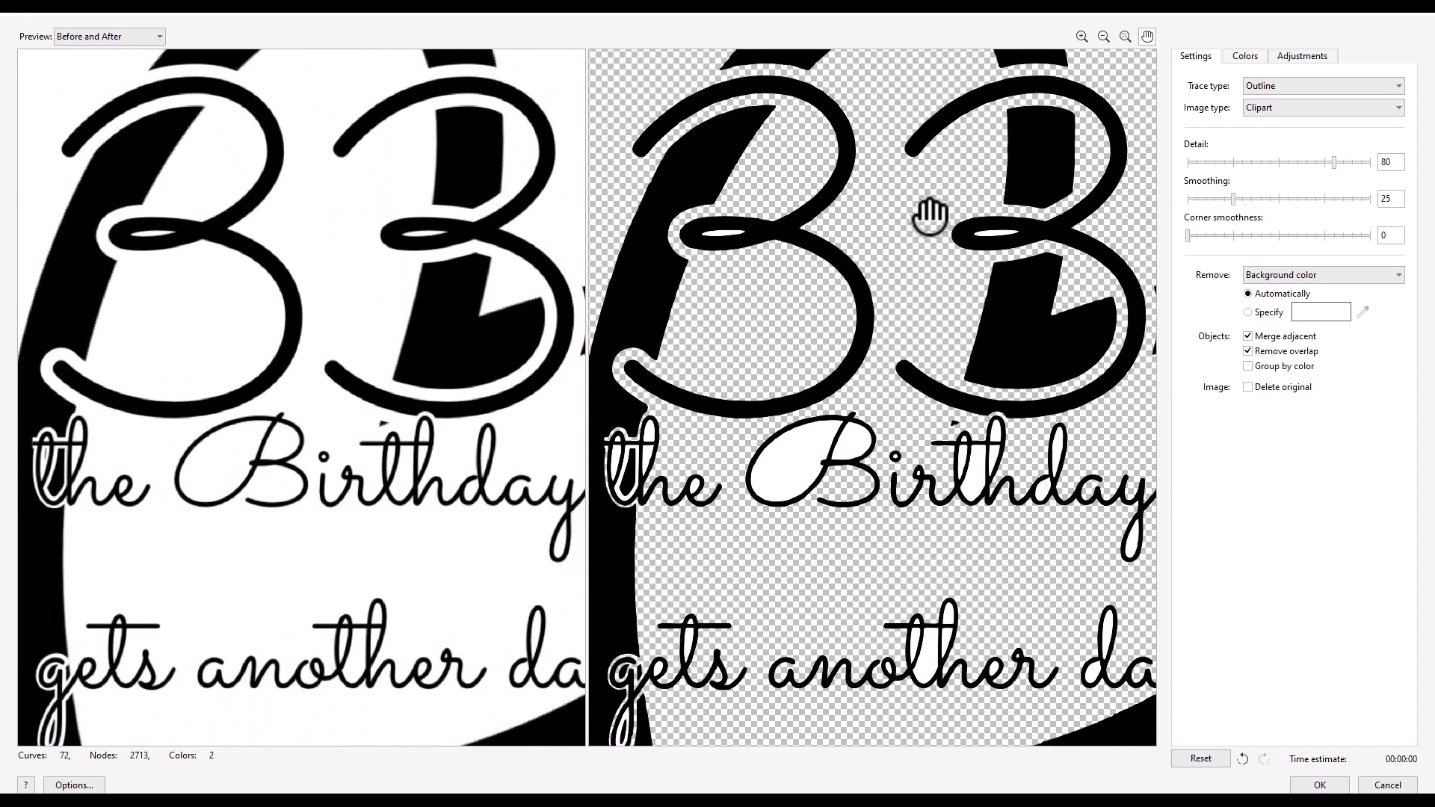
scroll(1016, 237, "up", 1)
scroll(1016, 238, "up", 2)
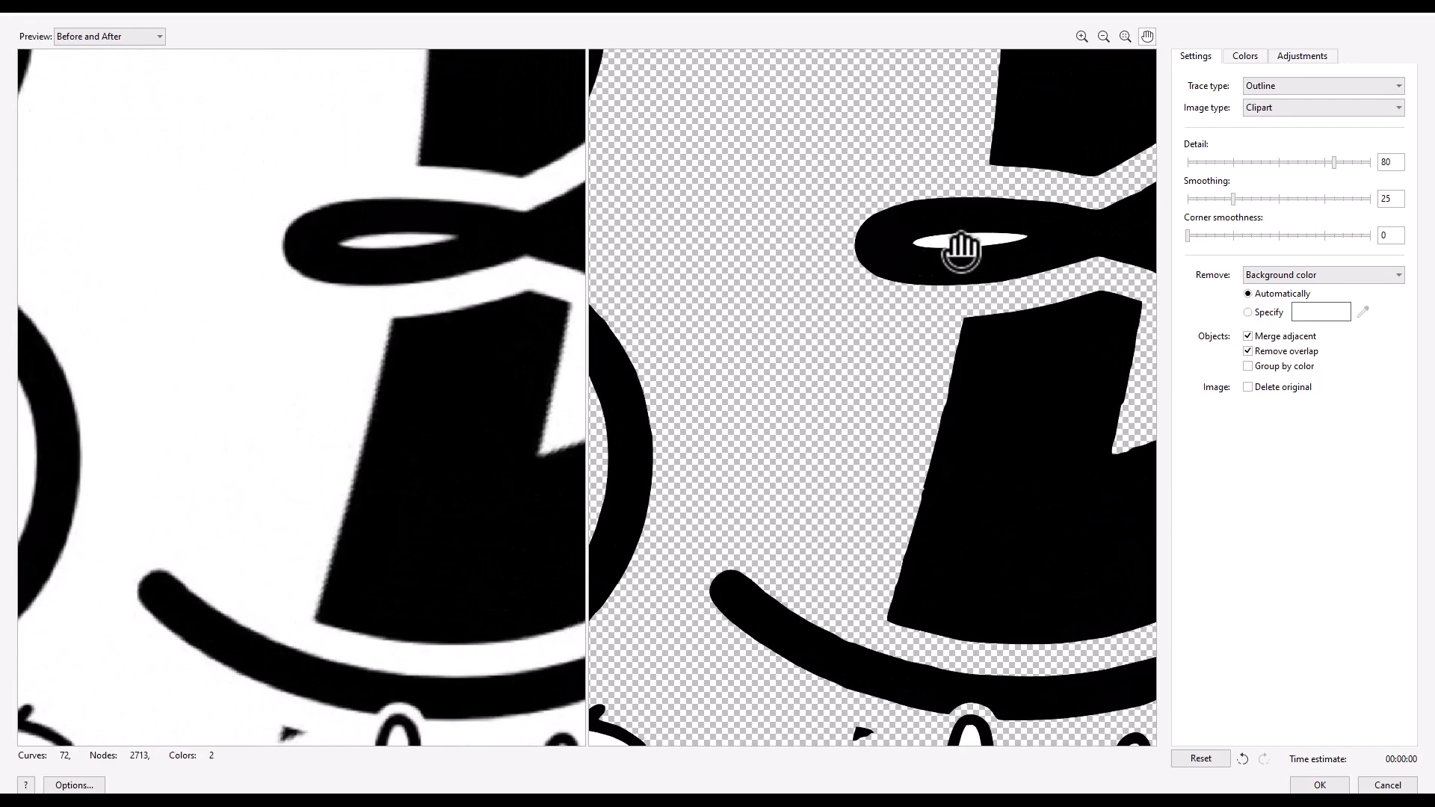
scroll(951, 260, "down", 4)
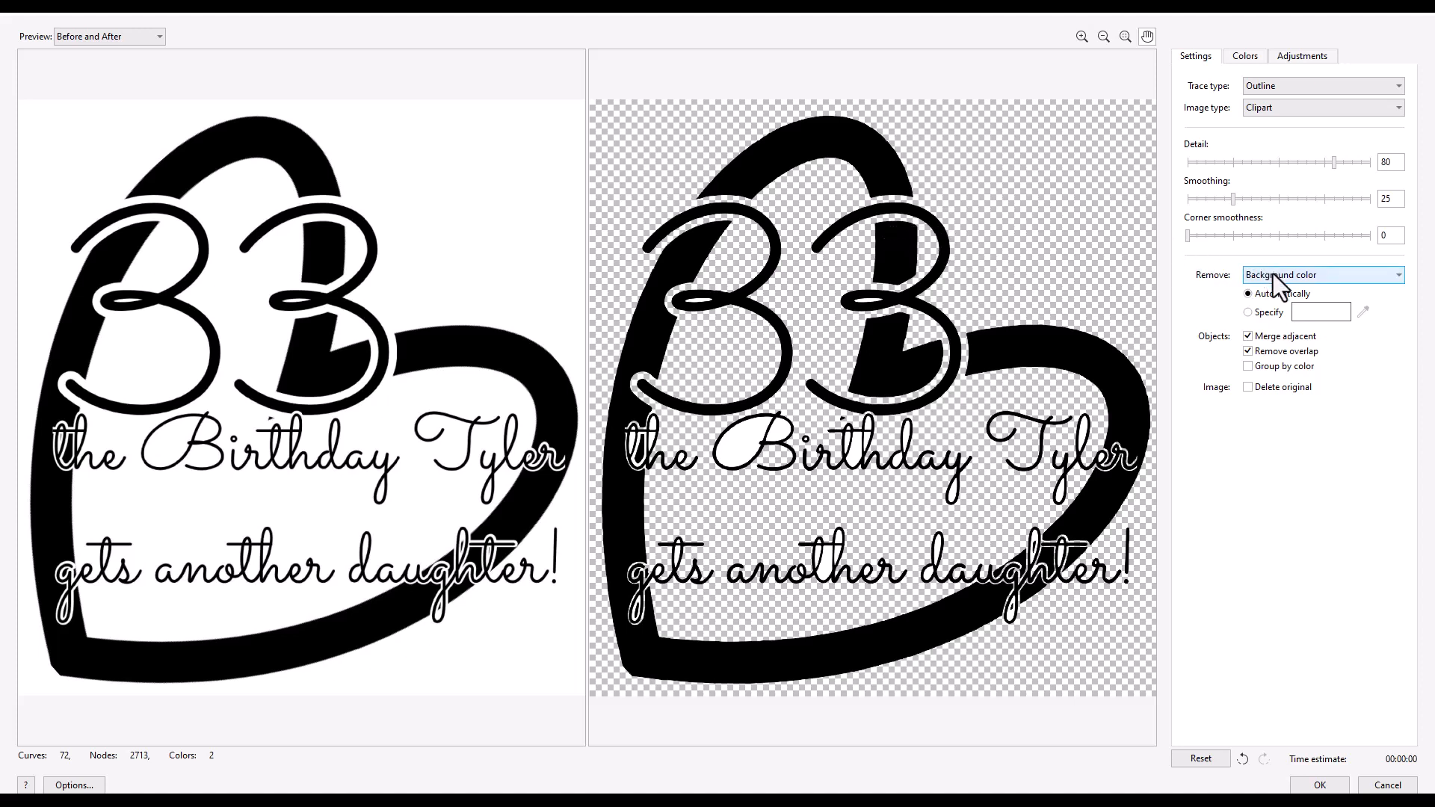
left_click(1331, 279)
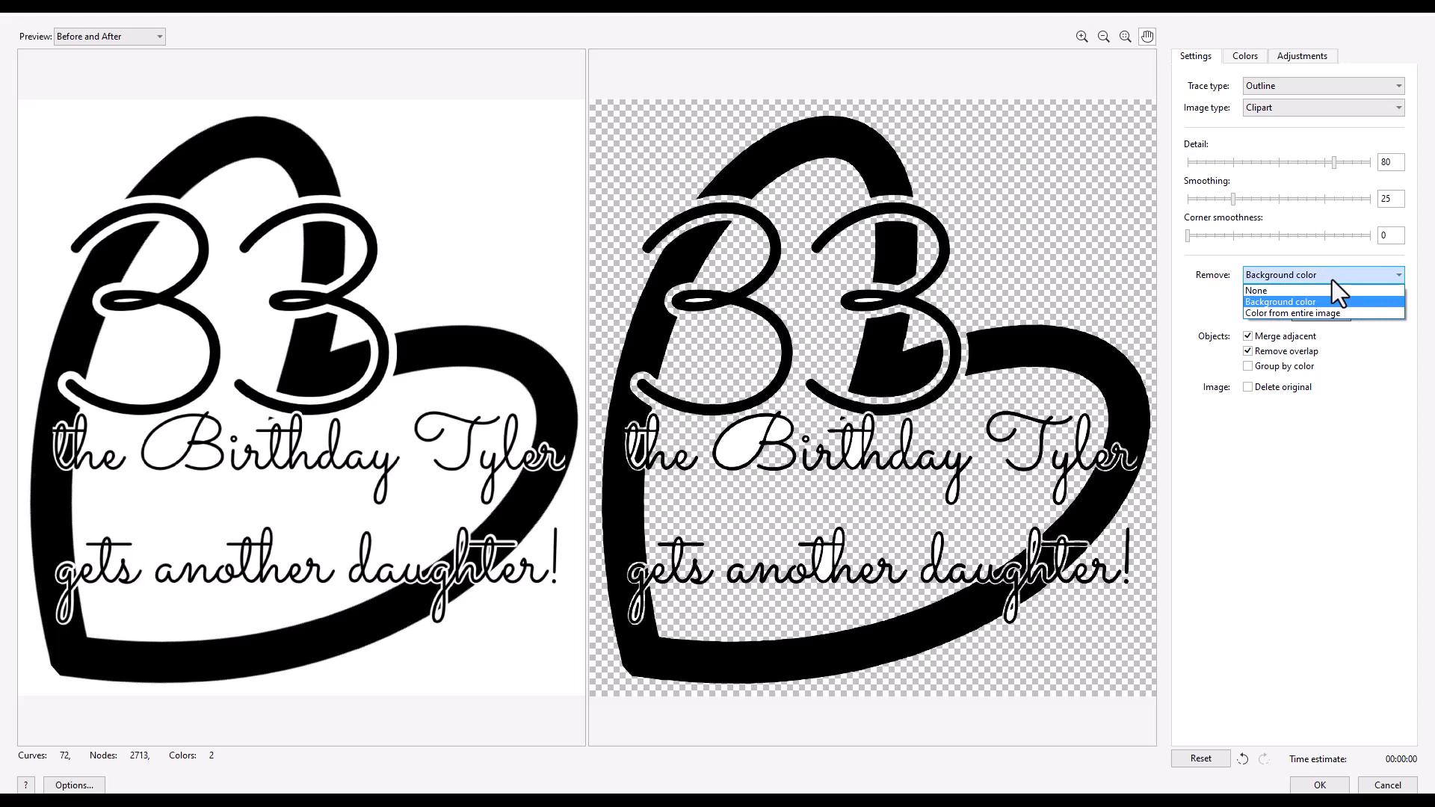
left_click(1311, 314)
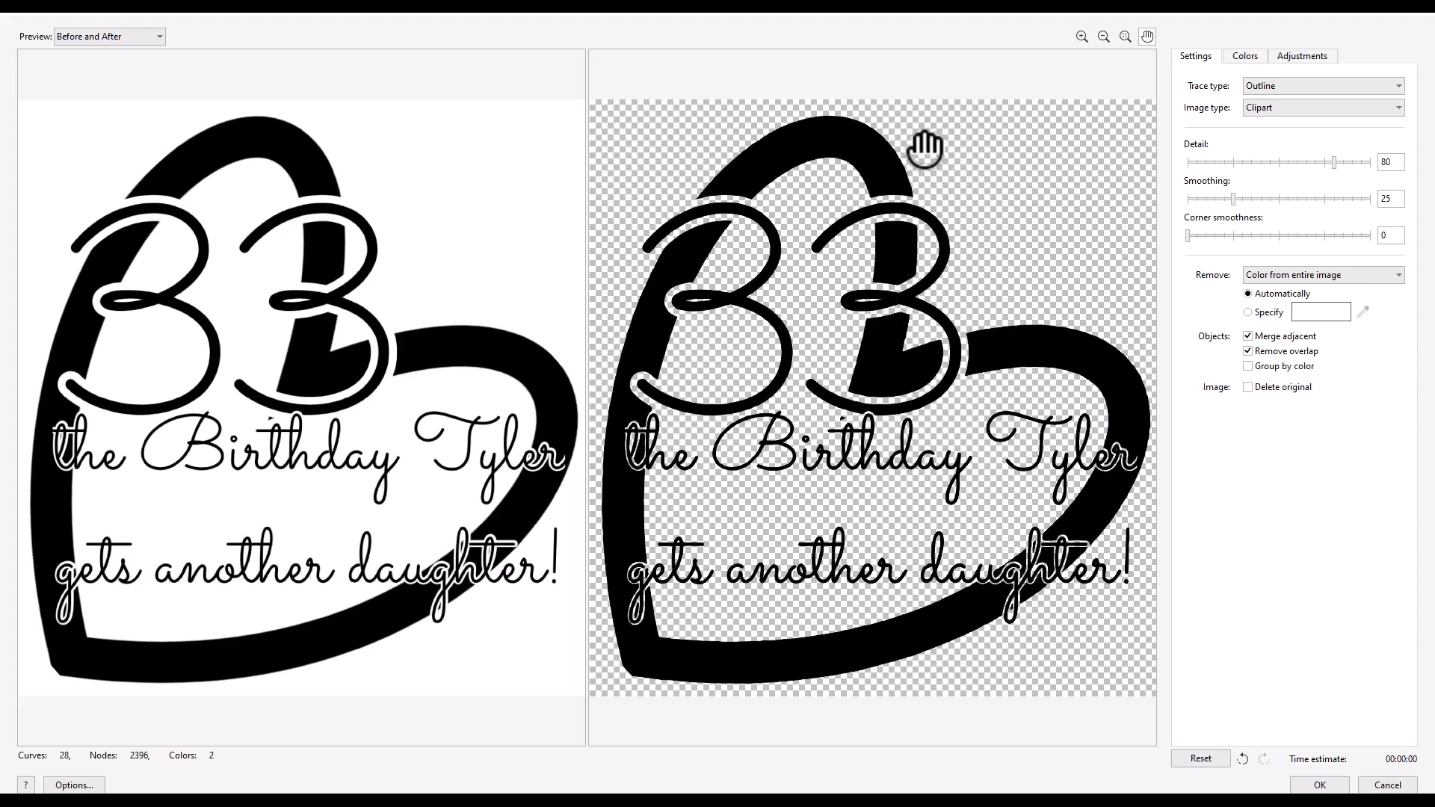
- Check the lettering in the updated trace preview and accept the trace
scroll(792, 486, "up", 4)
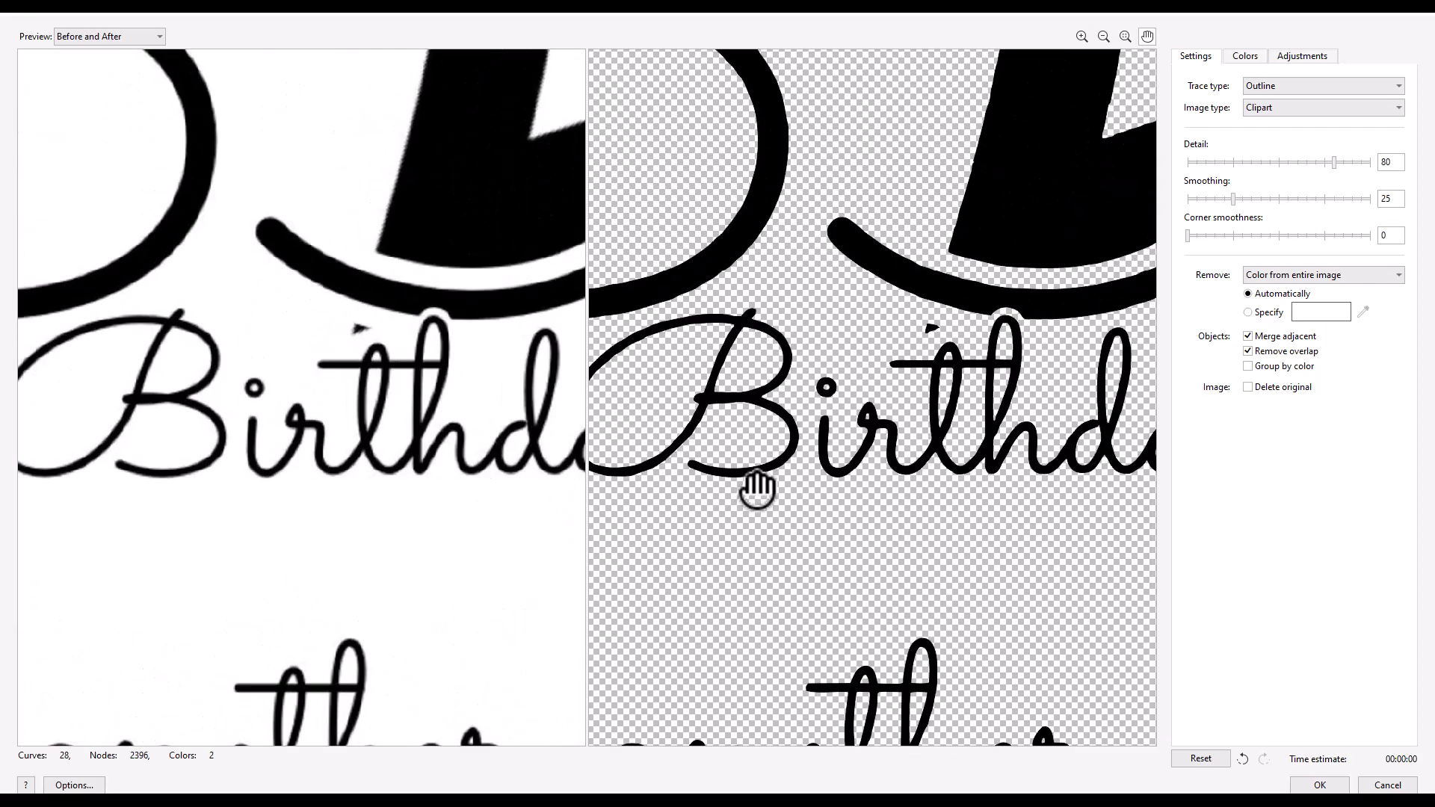
scroll(757, 485, "down", 4)
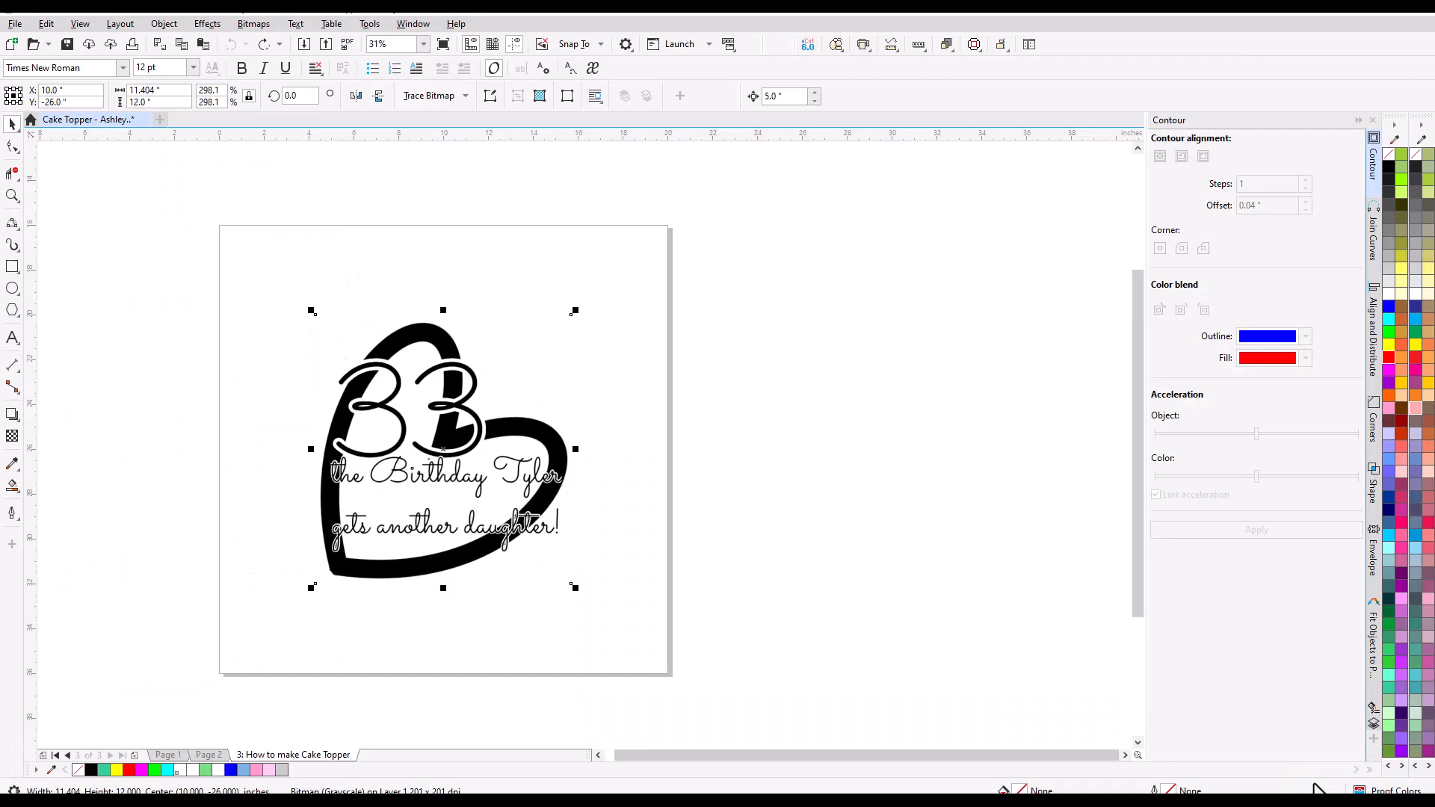
left_click(1320, 785)
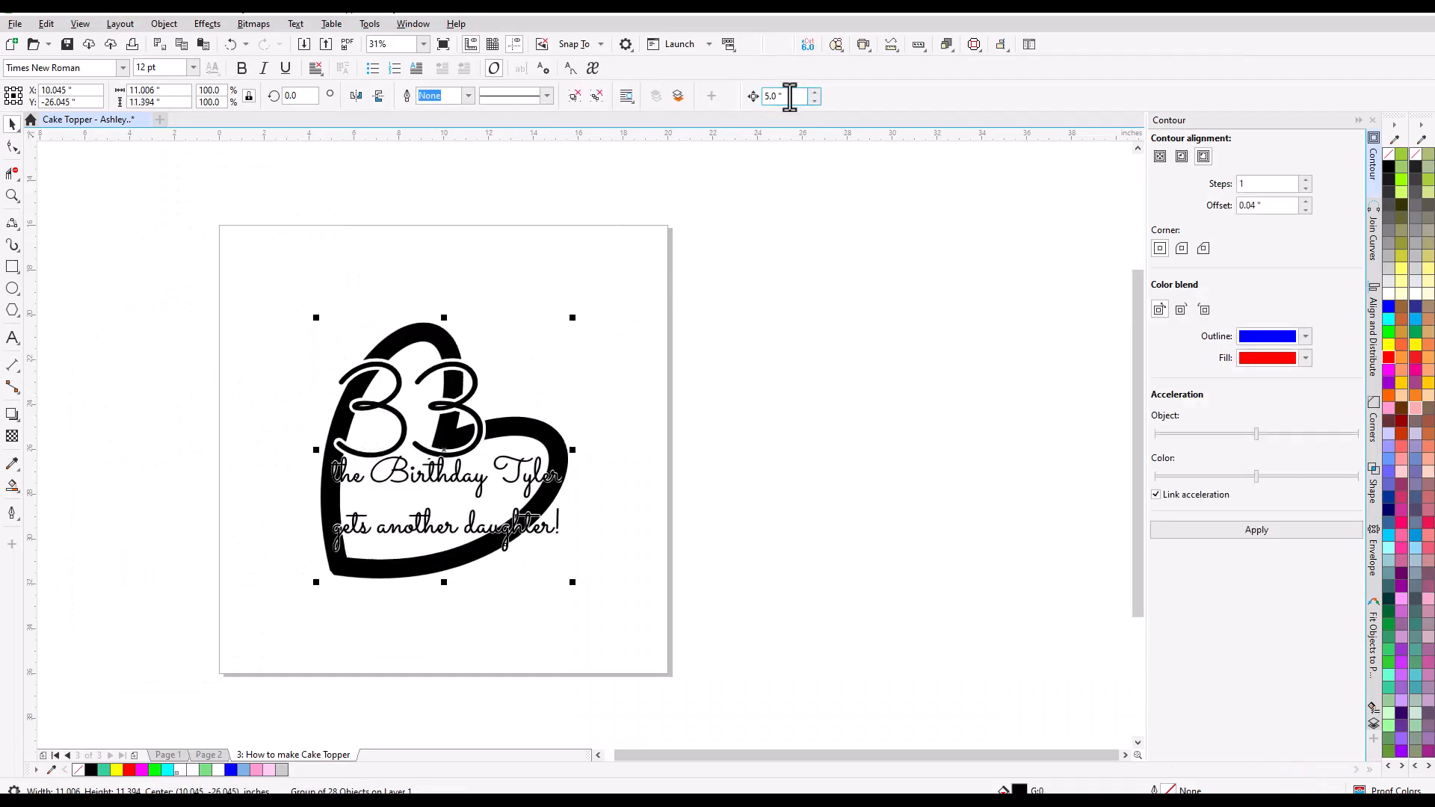
- Set the nudge distance to 18 inches with the traced group selected
left_click_drag(789, 96, 753, 95)
type("18")
scroll(296, 532, "up", 1)
scroll(296, 532, "down", 1)
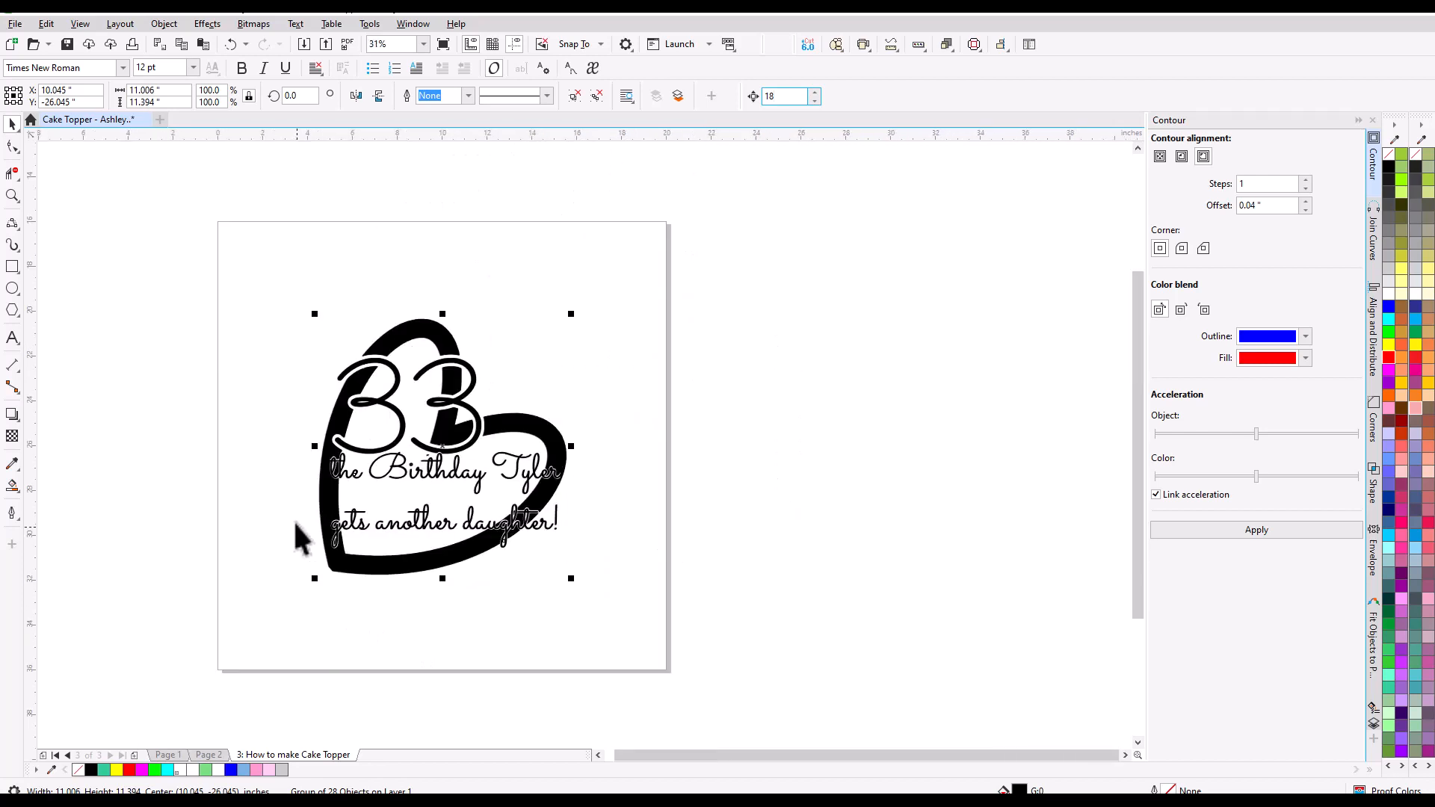
scroll(271, 459, "up", 1)
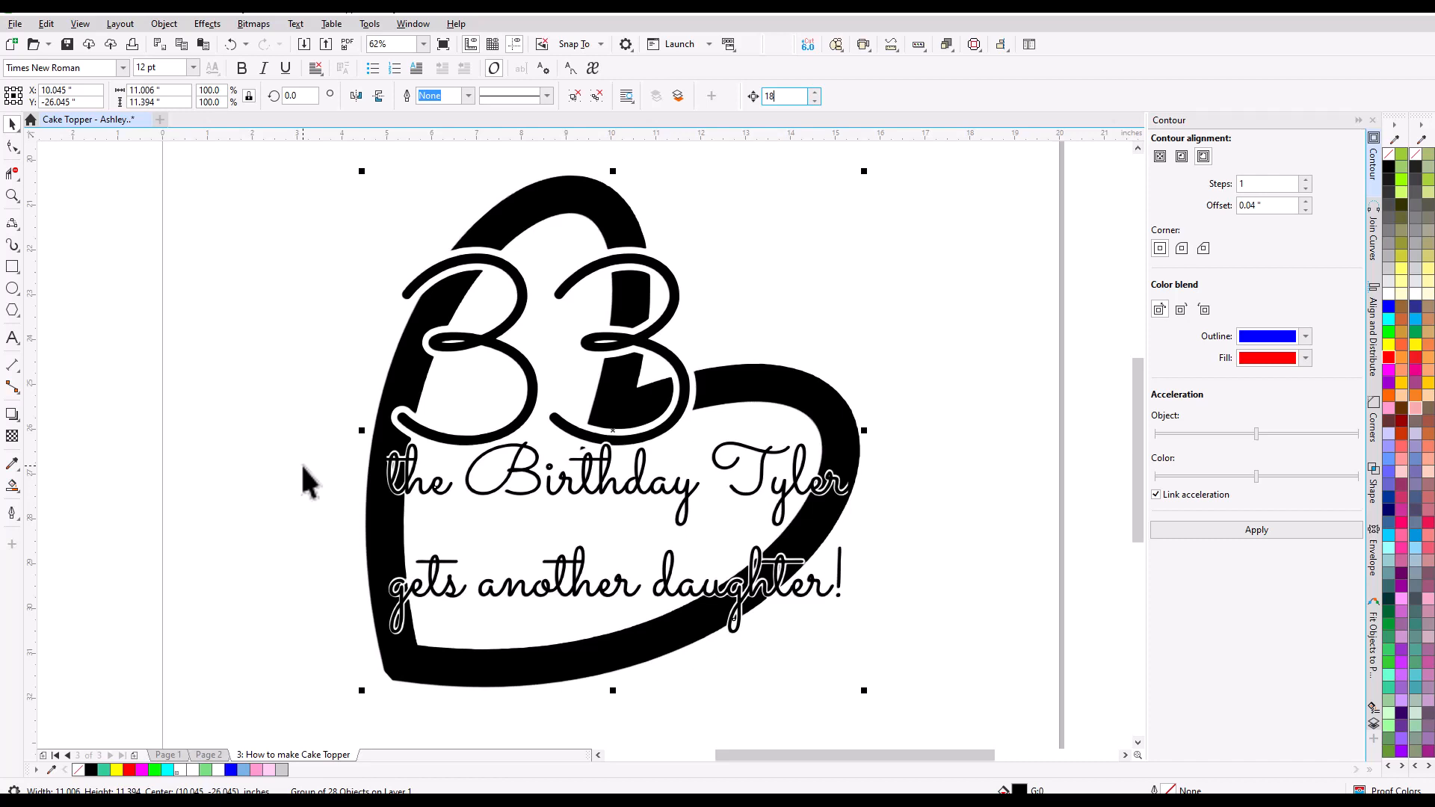
scroll(263, 464, "down", 1)
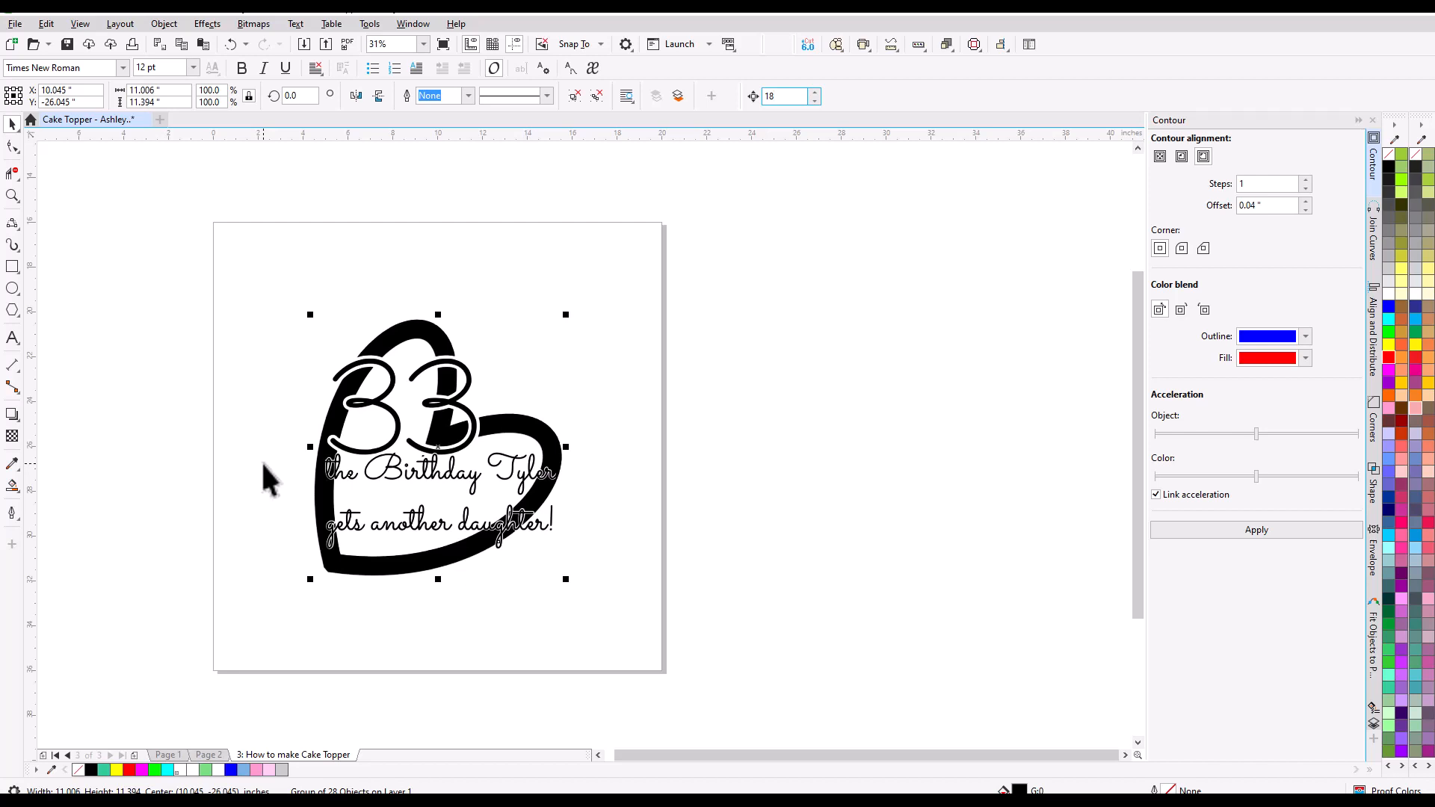
left_click(441, 435)
left_click(441, 435)
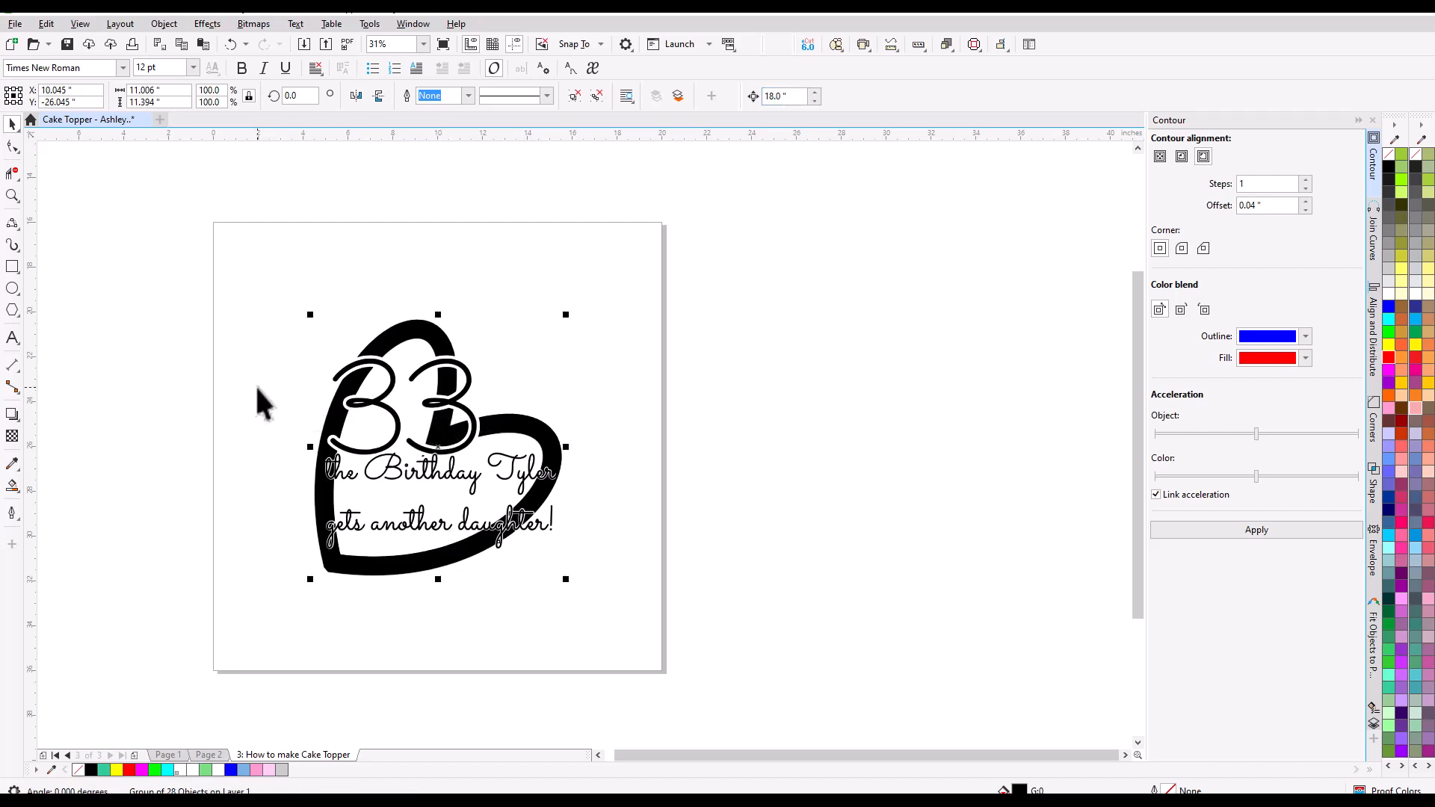
- Move the traced group 18 inches to the right of the bitmap and compare the edge quality of both up close
key("ctrl+d")
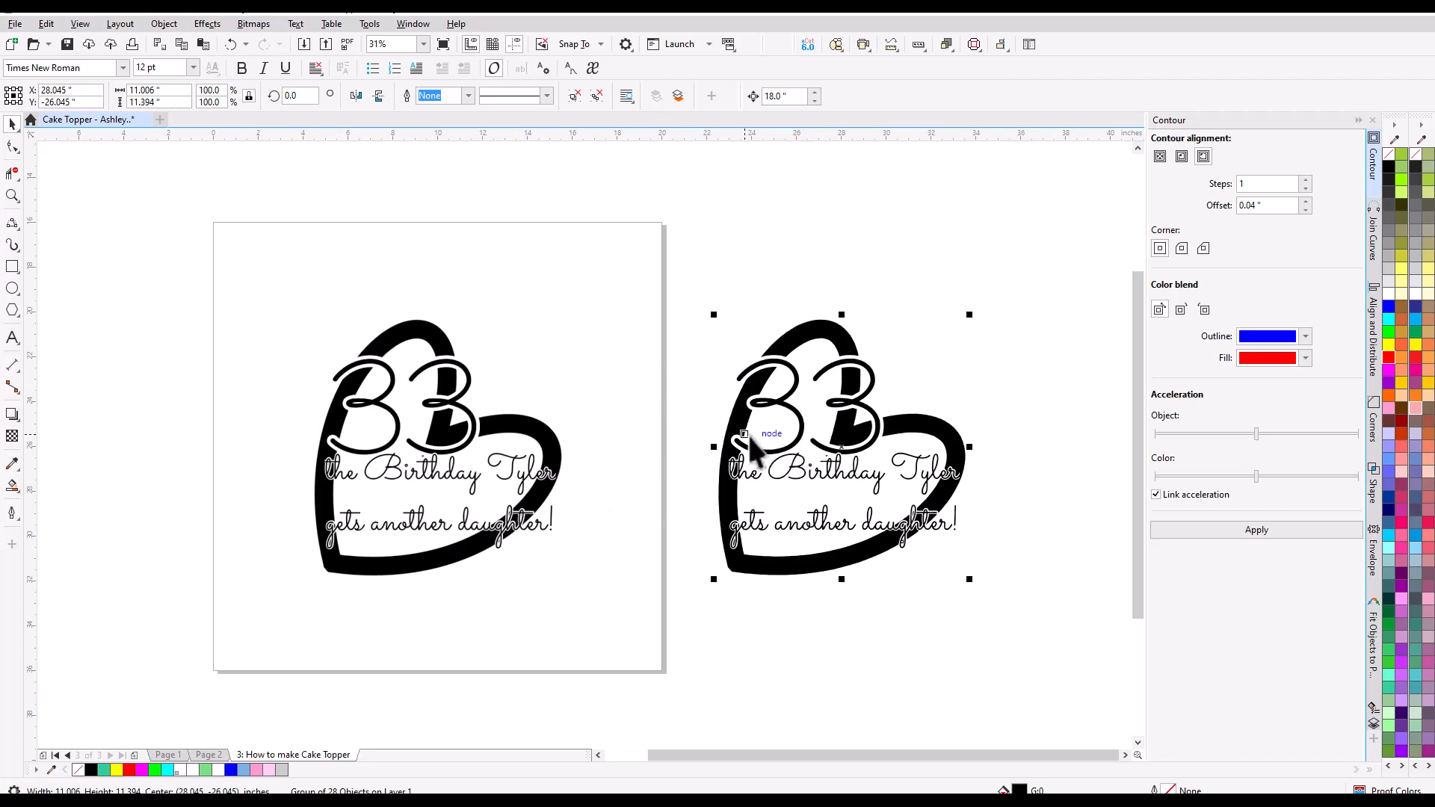
scroll(752, 447, "up", 10)
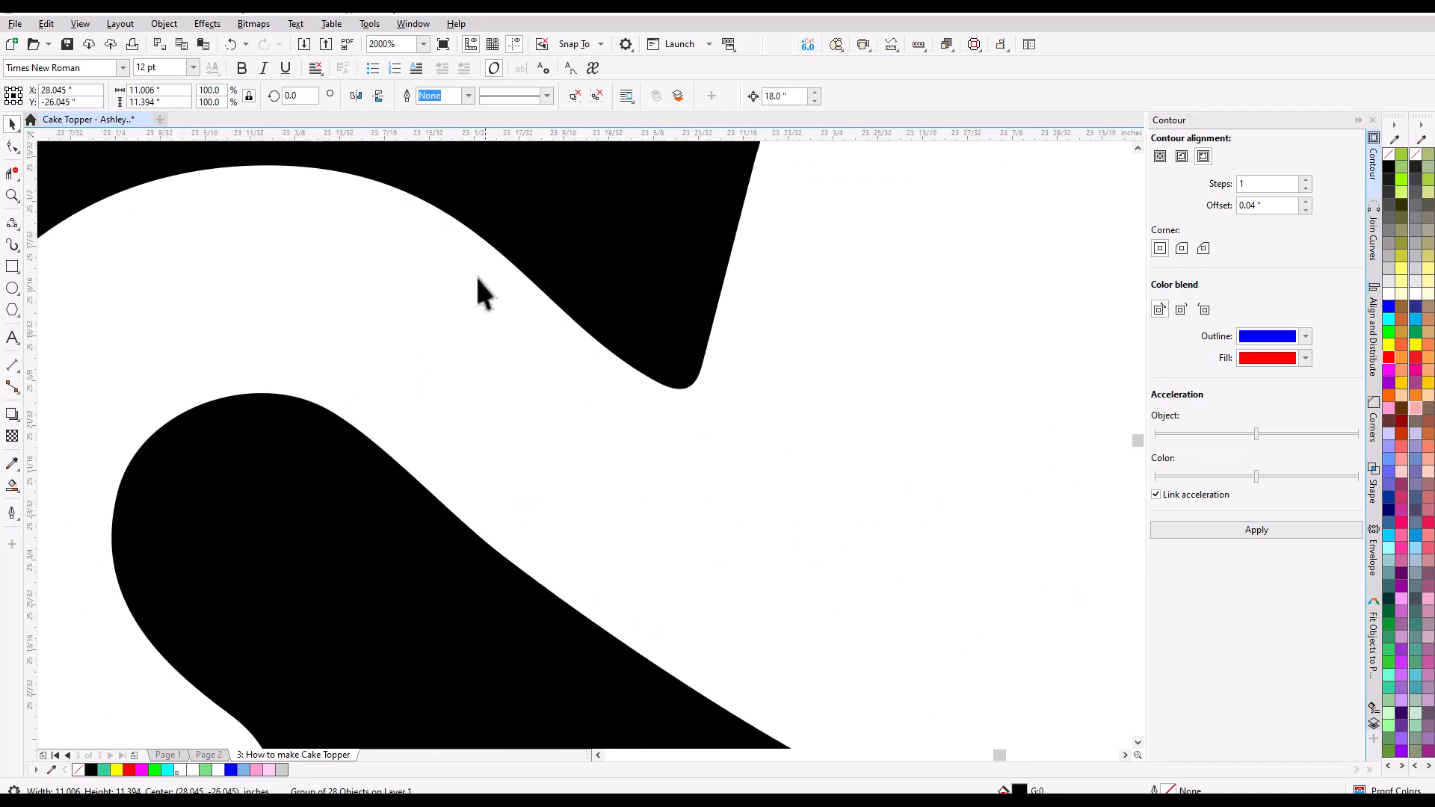
scroll(508, 460, "down", 5)
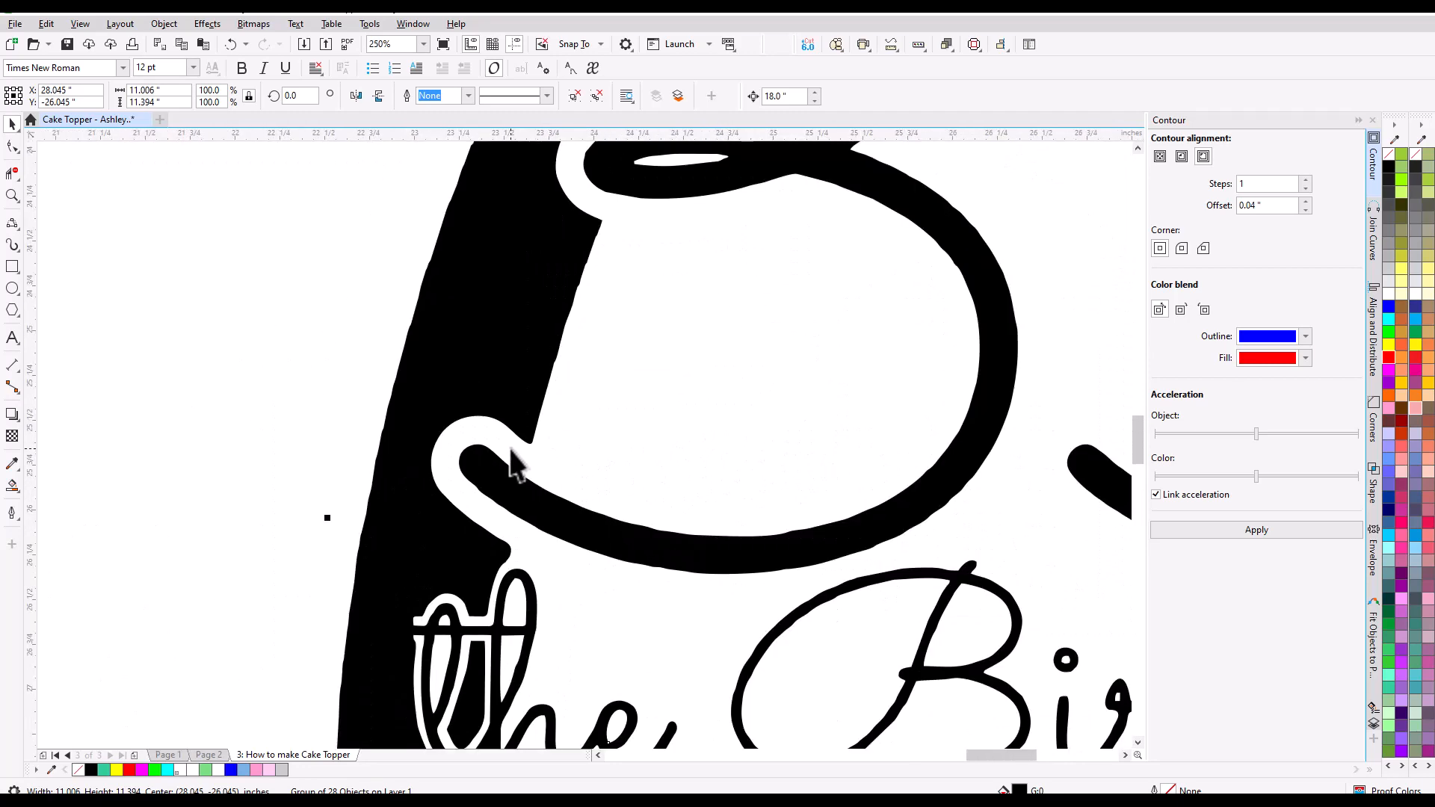
scroll(508, 452, "down", 5)
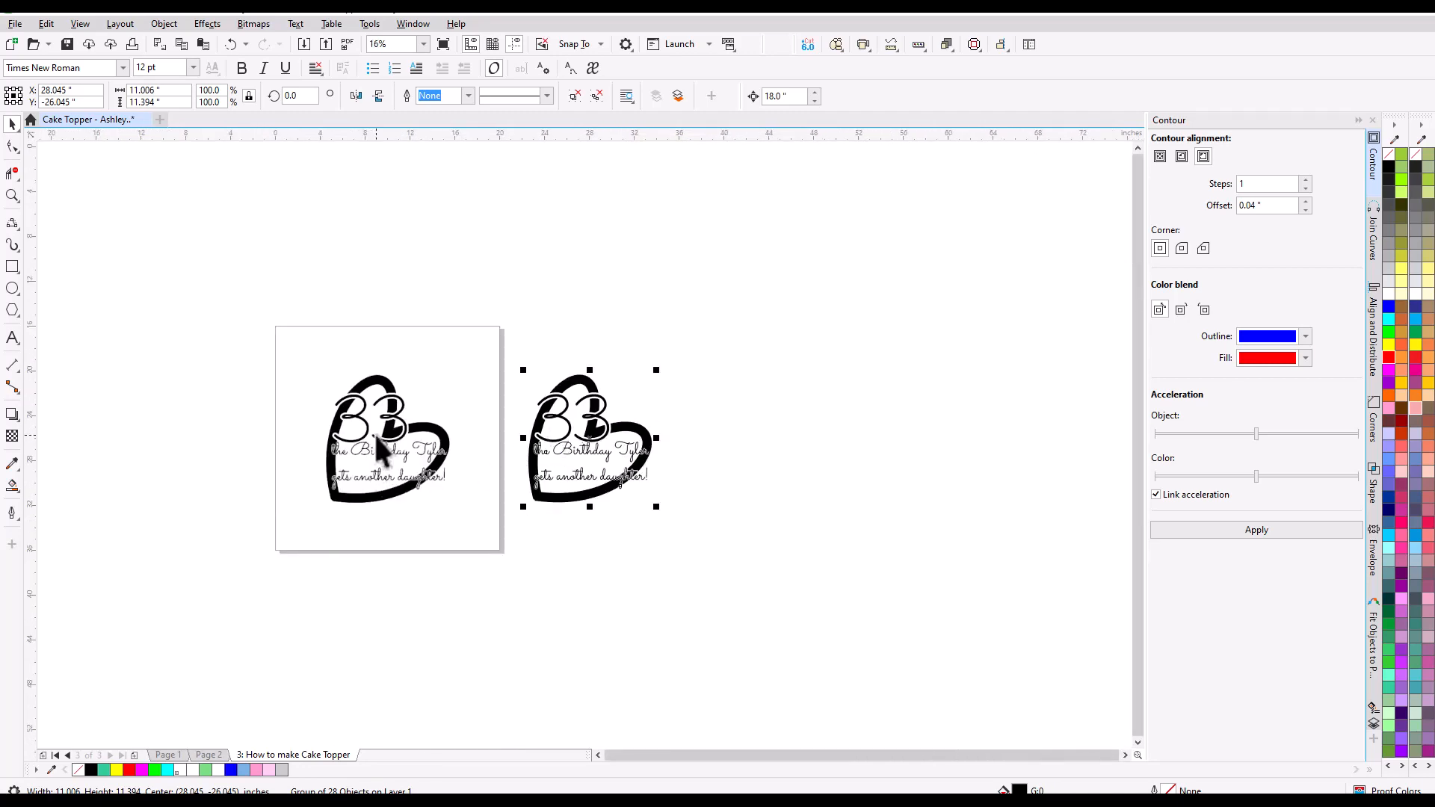
scroll(342, 429, "up", 6)
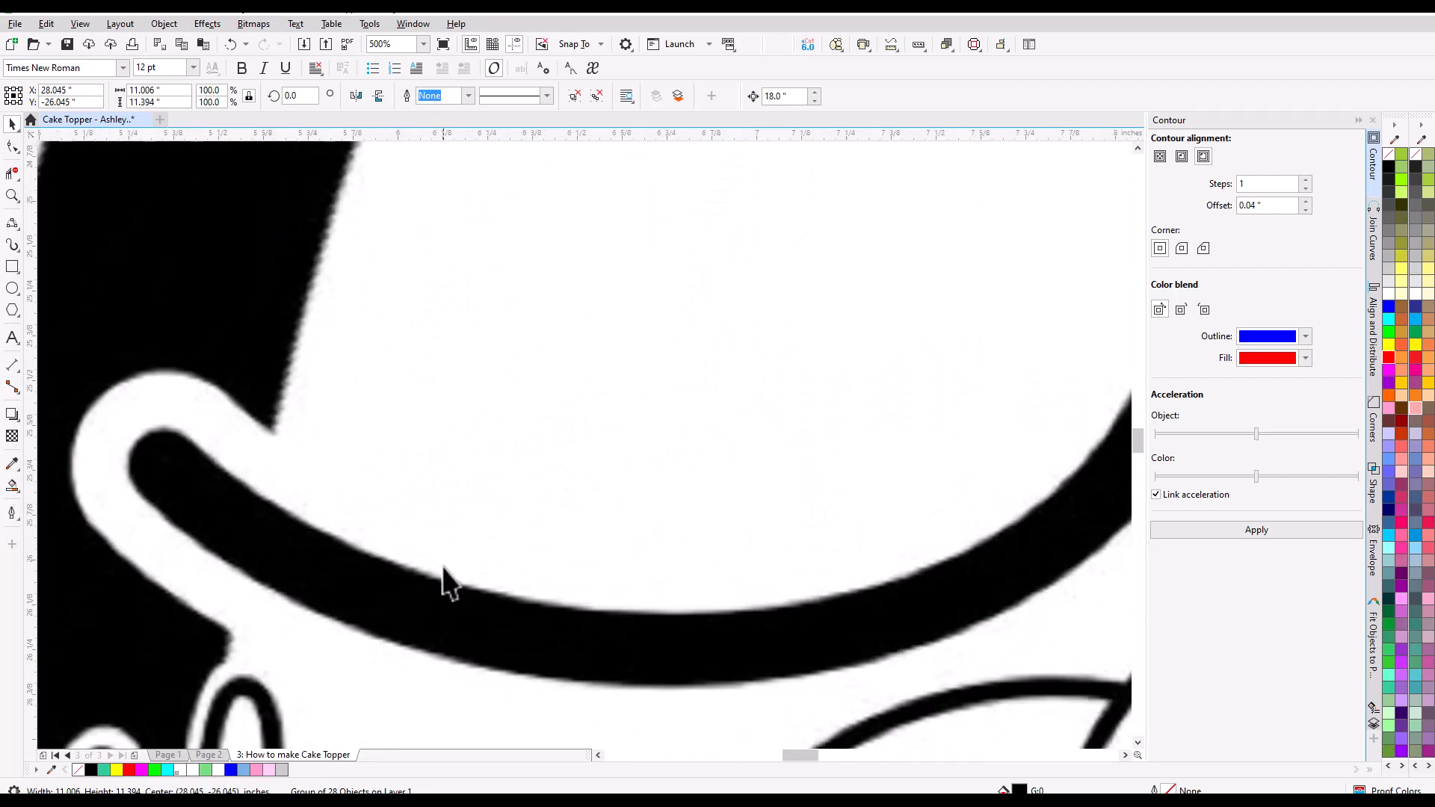
scroll(497, 595, "down", 4)
scroll(498, 587, "down", 2)
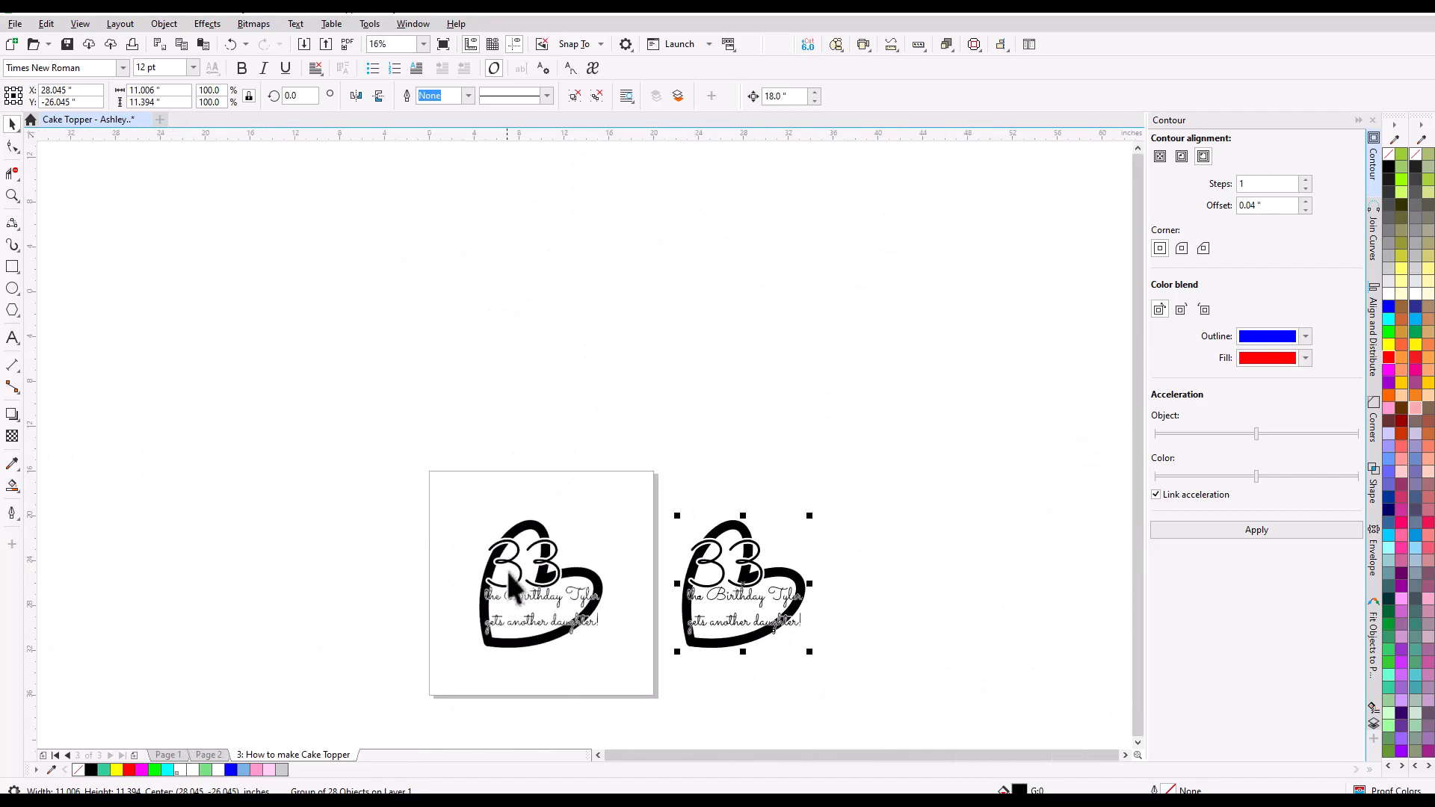
- Move the original bitmap 18 inches left off the page and the traced group 18 inches left onto the page
left_click(546, 568)
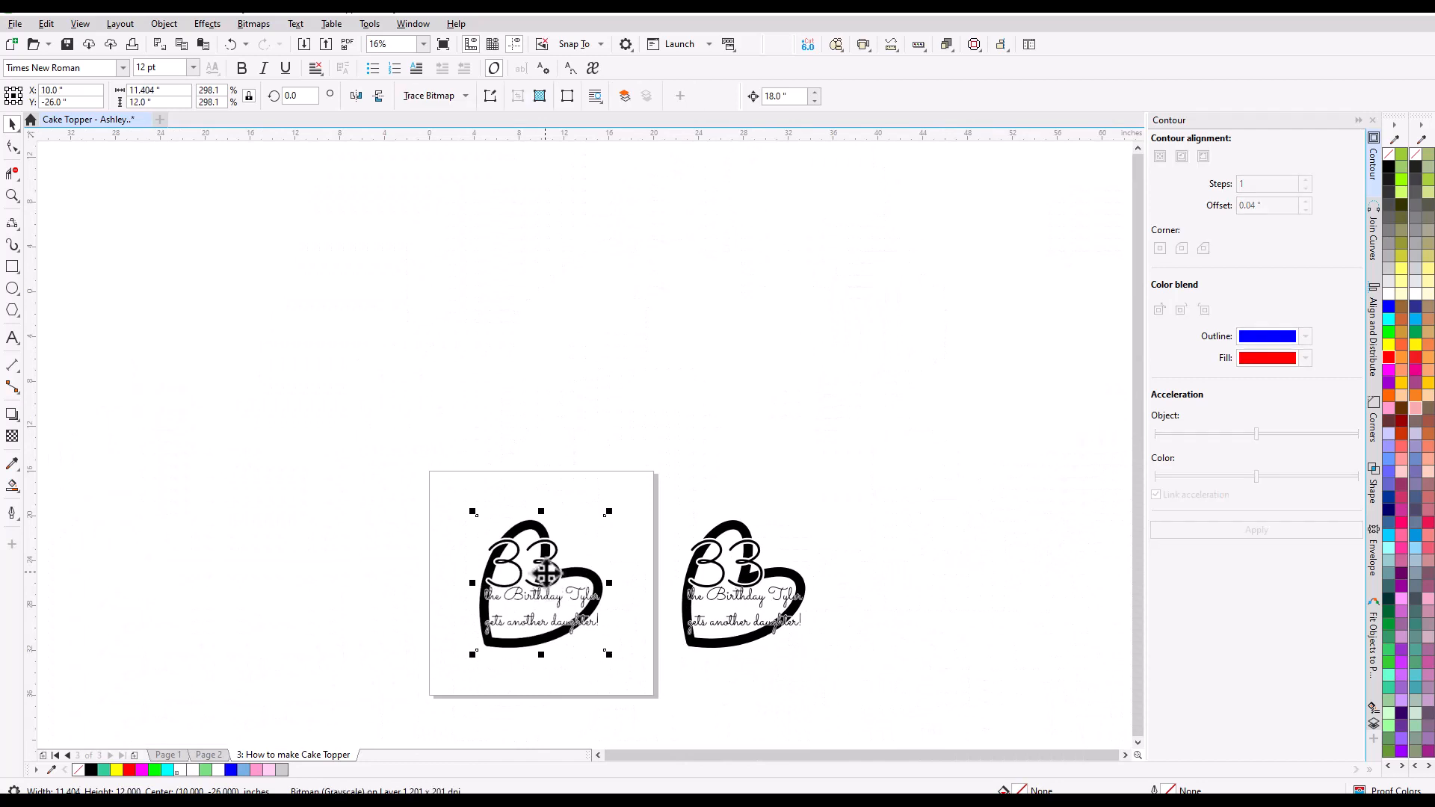
key("Left")
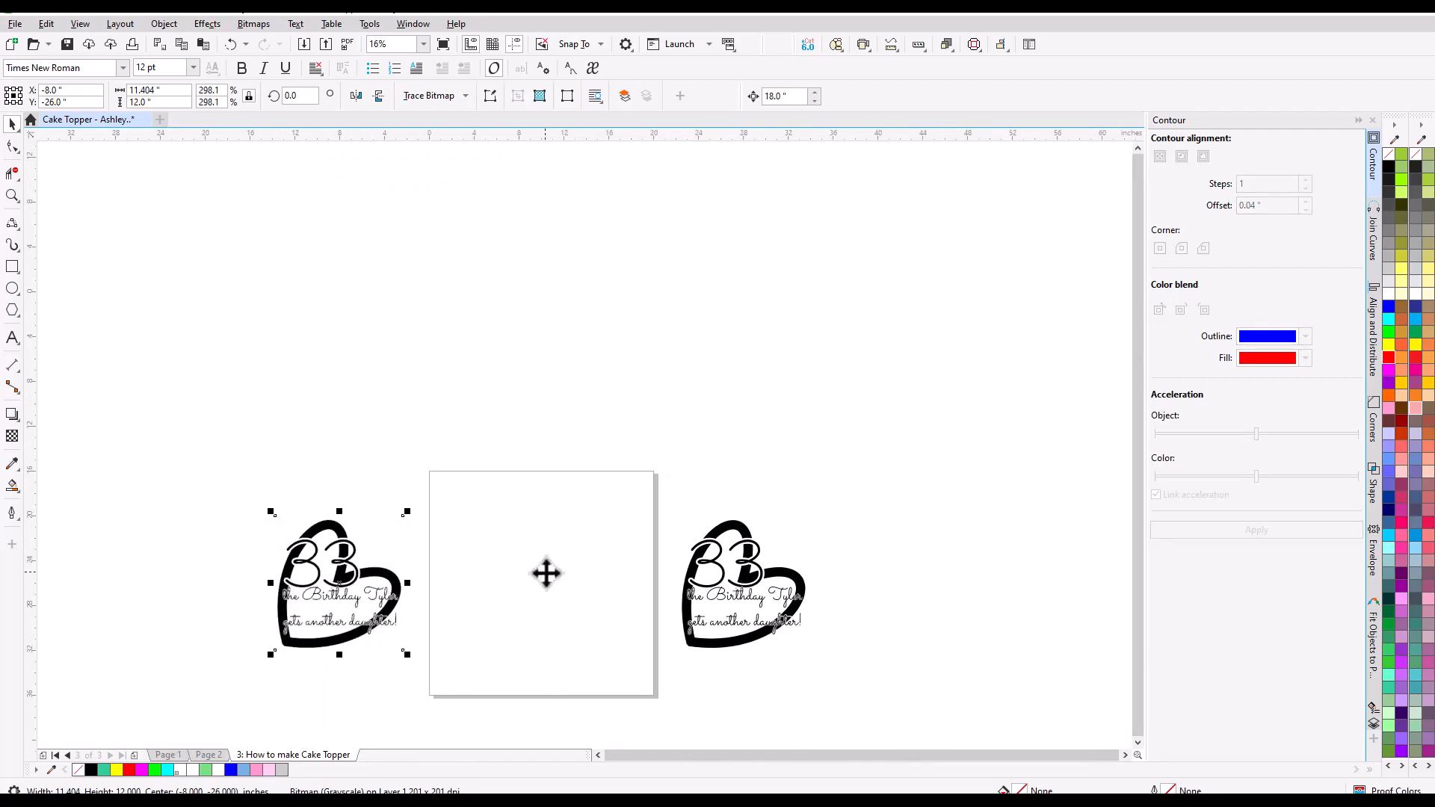
left_click(741, 577)
key("Left")
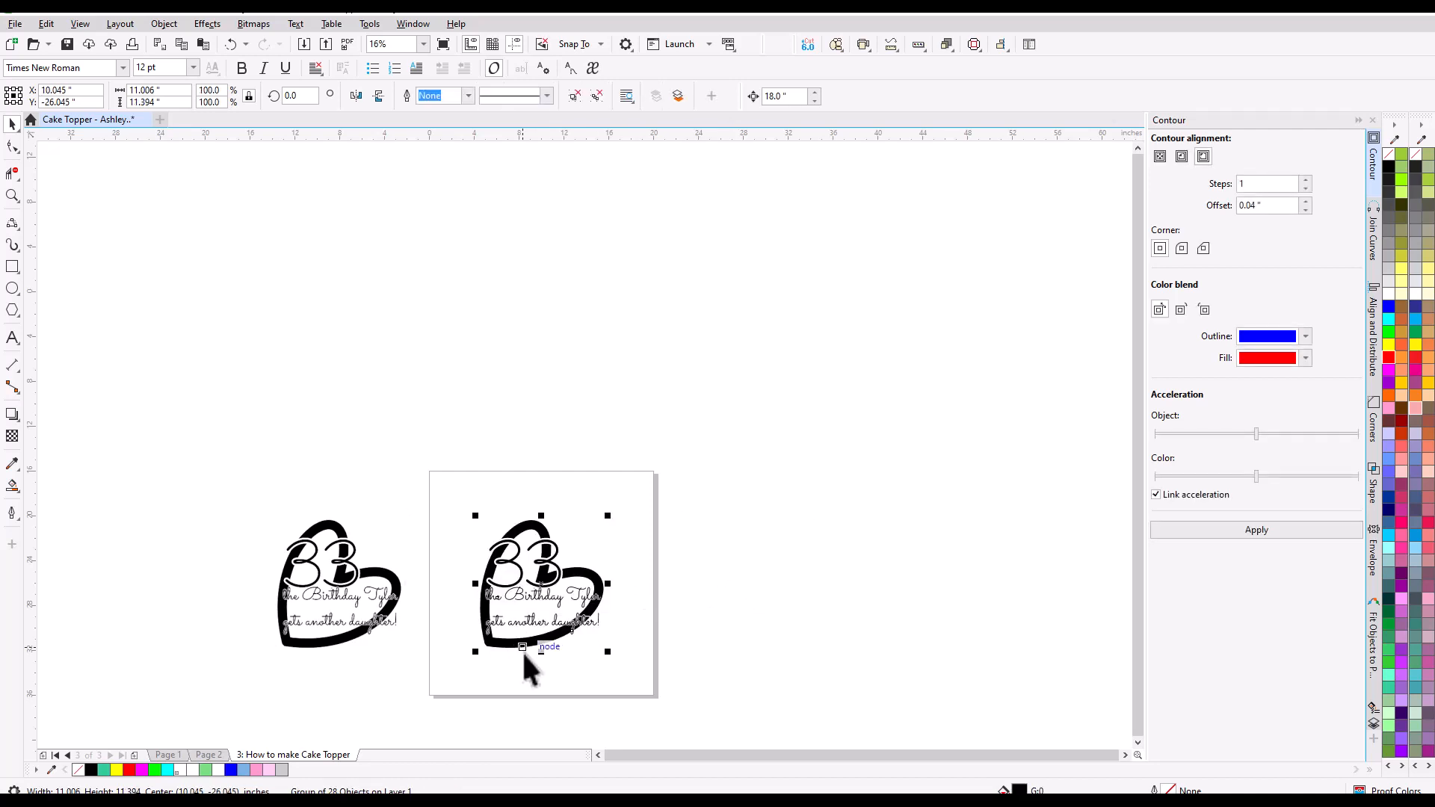
- Place a copy of the traced group 18 inches above the one on the page
scroll(523, 659, "up", 5)
scroll(529, 636, "down", 2)
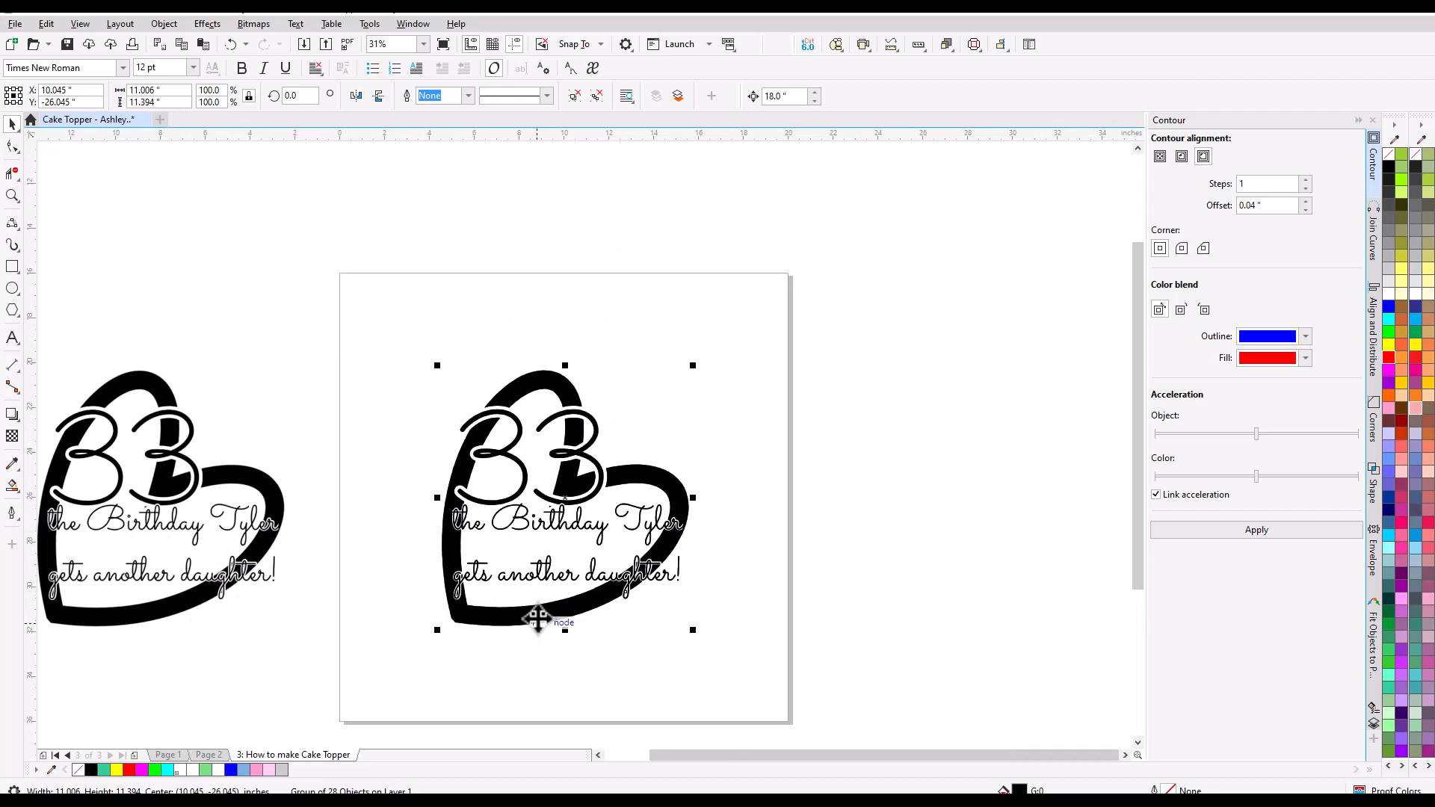
scroll(538, 618, "down", 2)
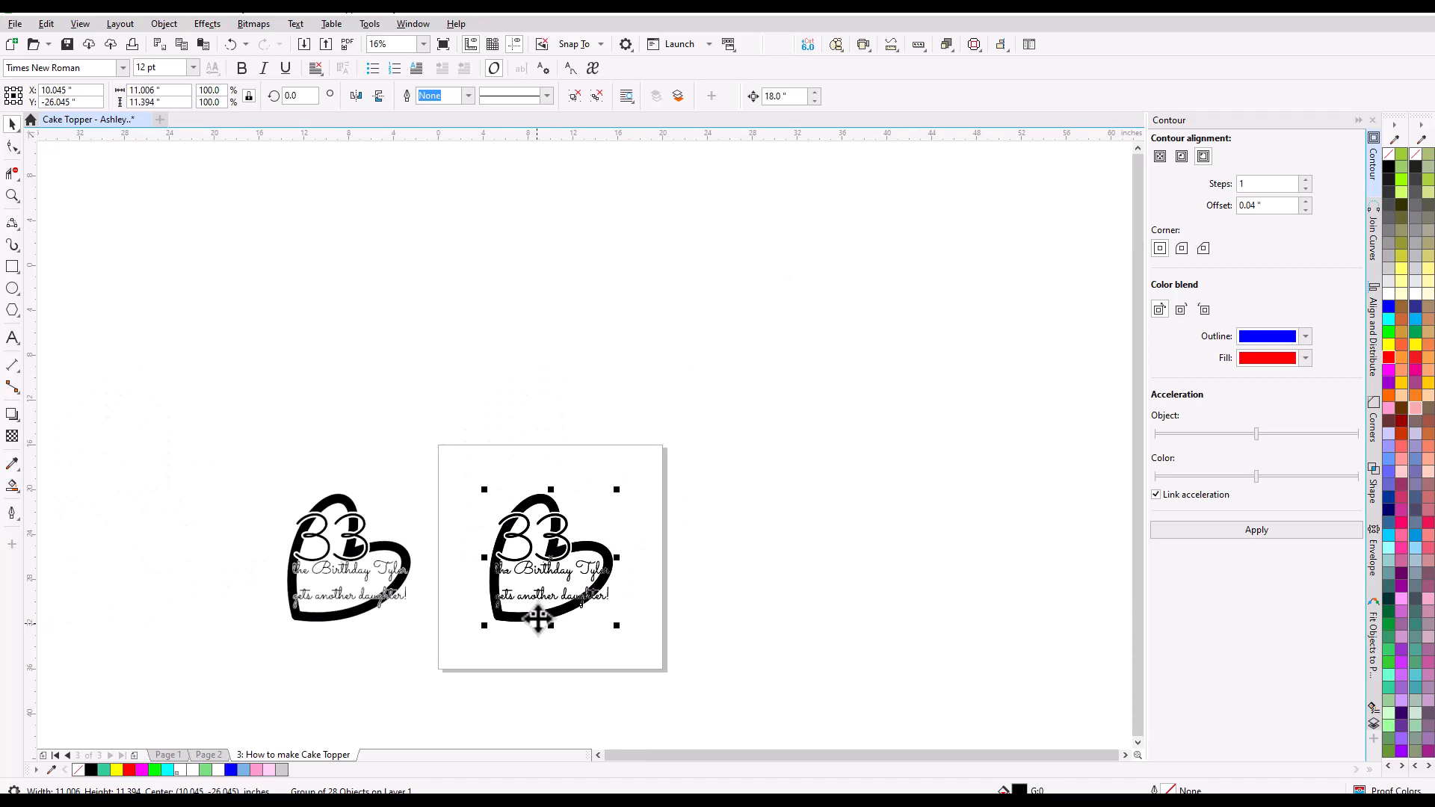
key("Up")
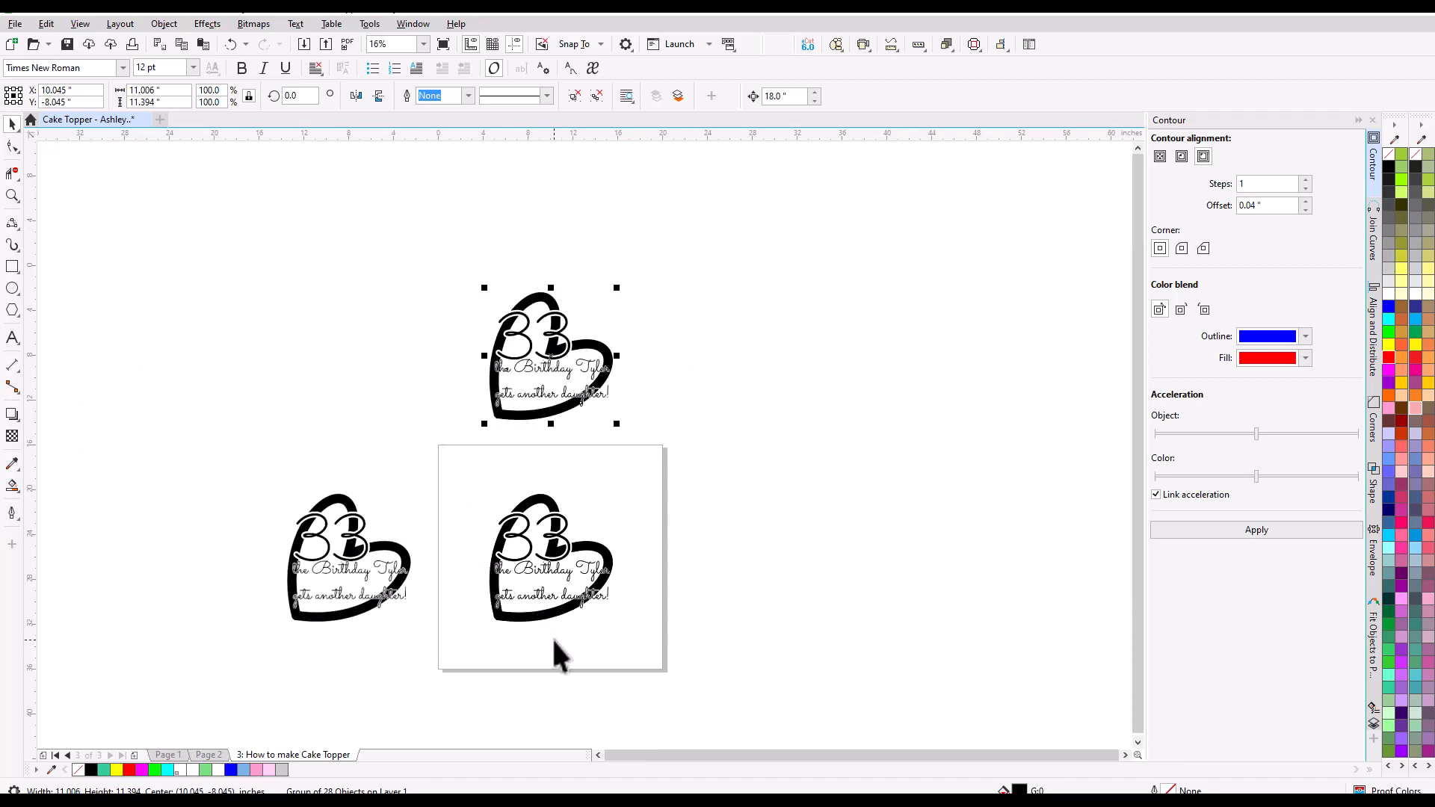
scroll(555, 639, "up", 2)
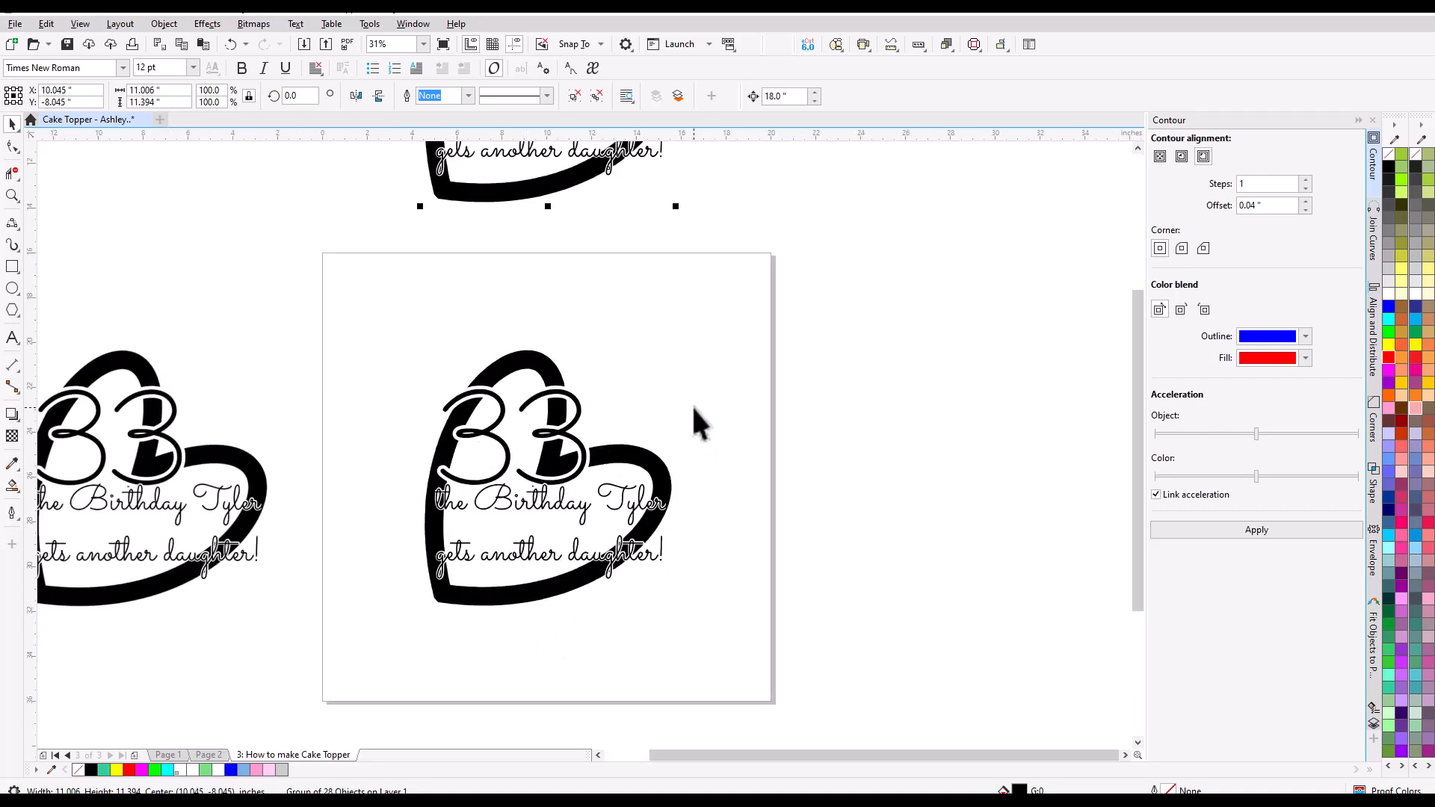
- Ungroup the traced heart design on the page into separate curves and clear the selection
scroll(692, 405, "up", 2)
scroll(692, 404, "down", 2)
left_click(450, 445)
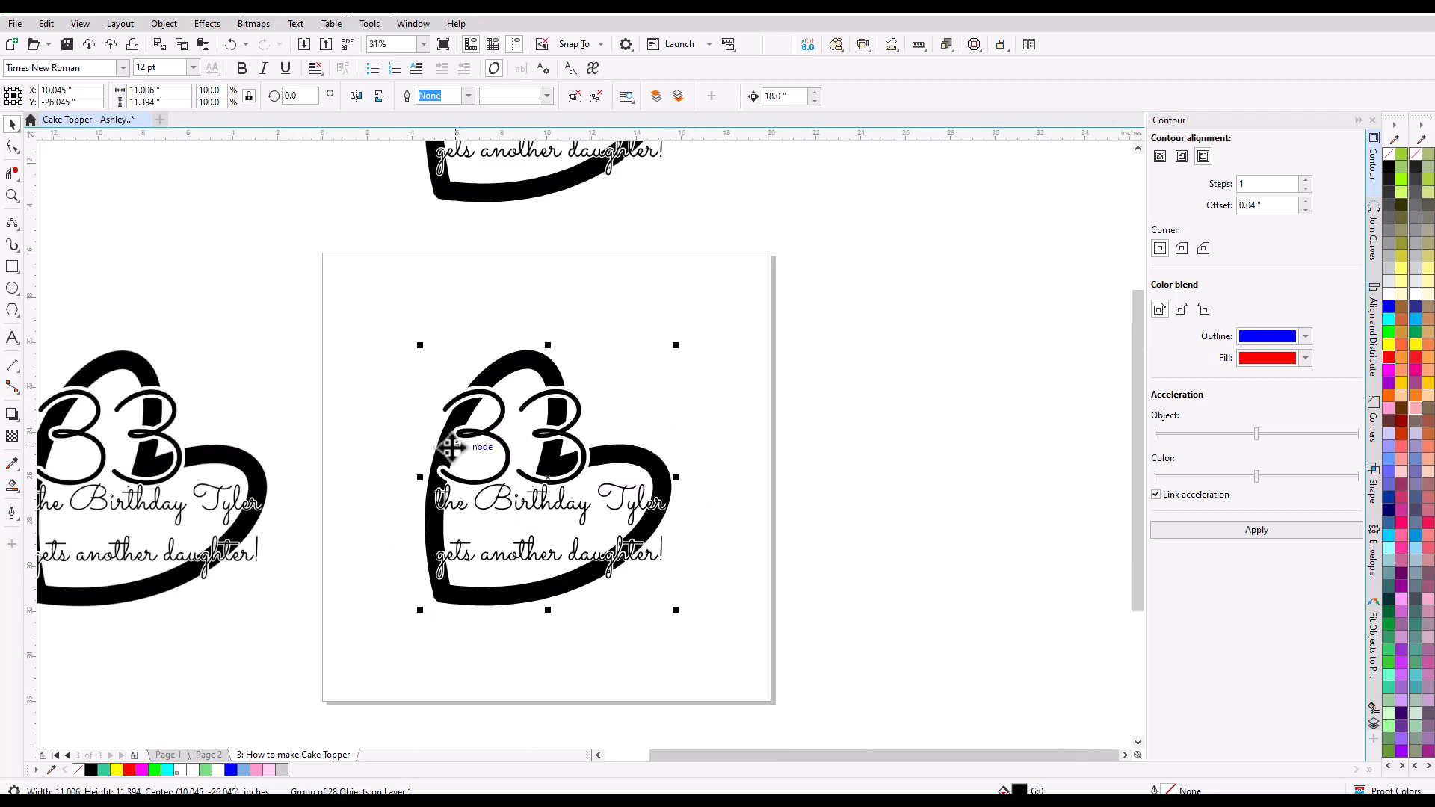
left_click(164, 27)
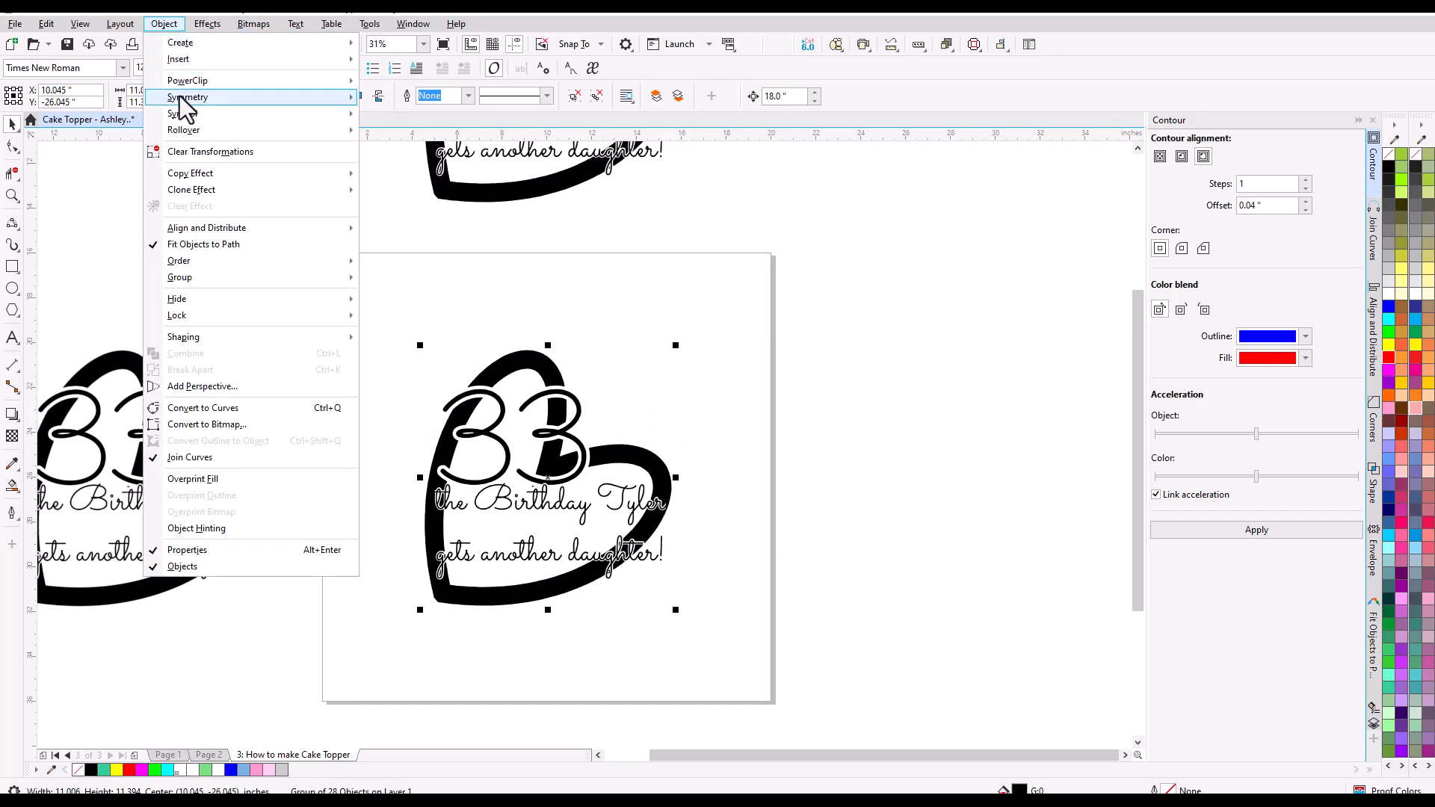
mouse_move(180, 287)
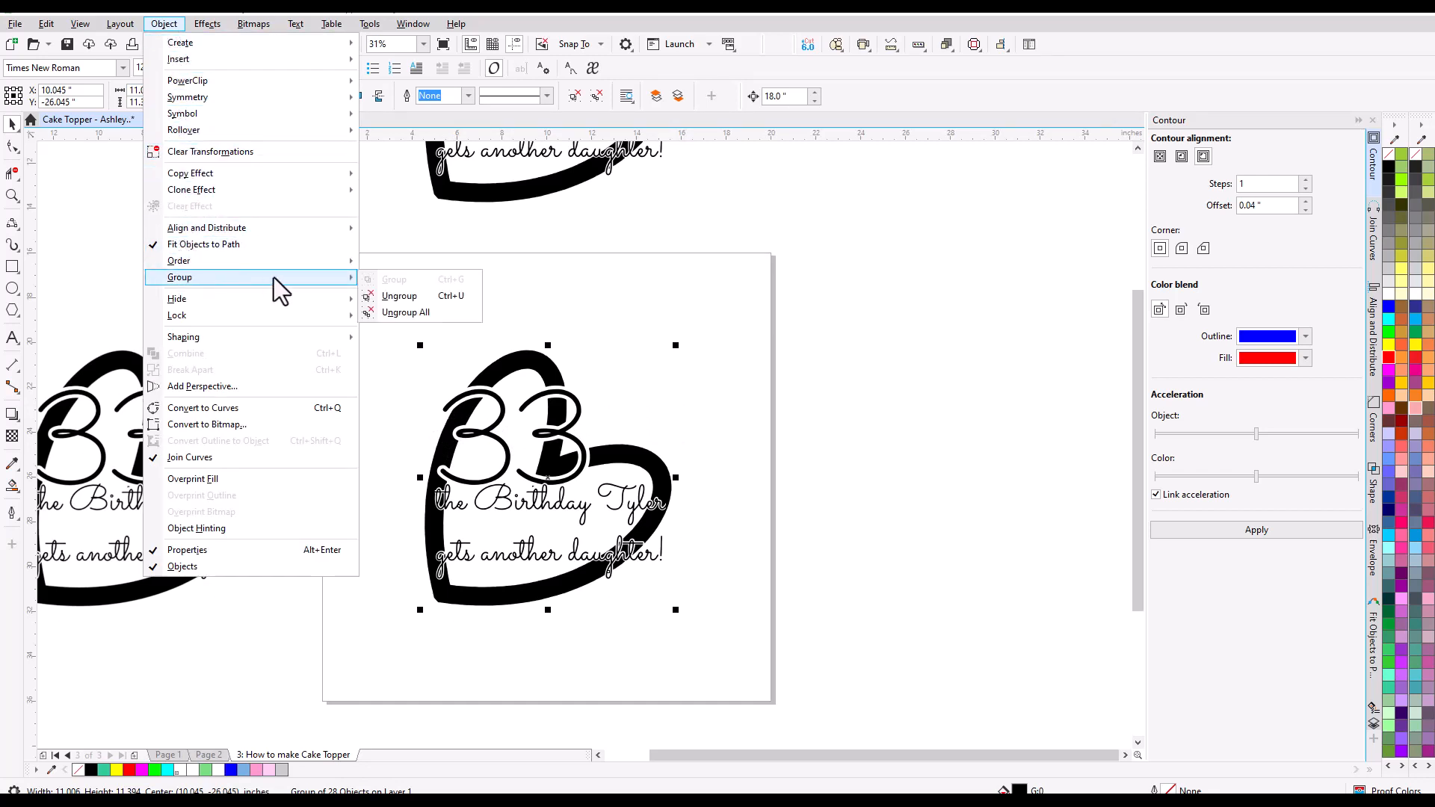
left_click(423, 299)
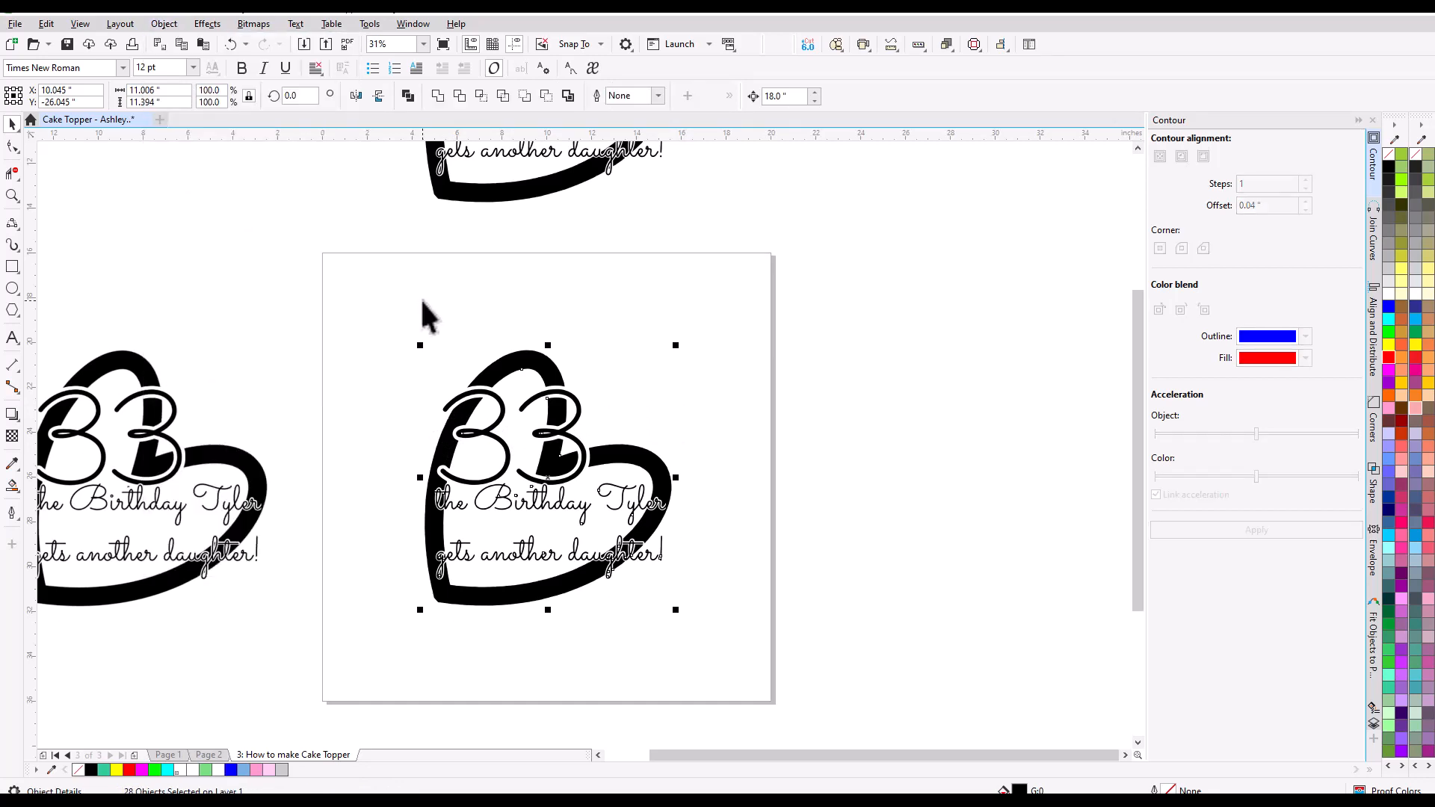
left_click(418, 284)
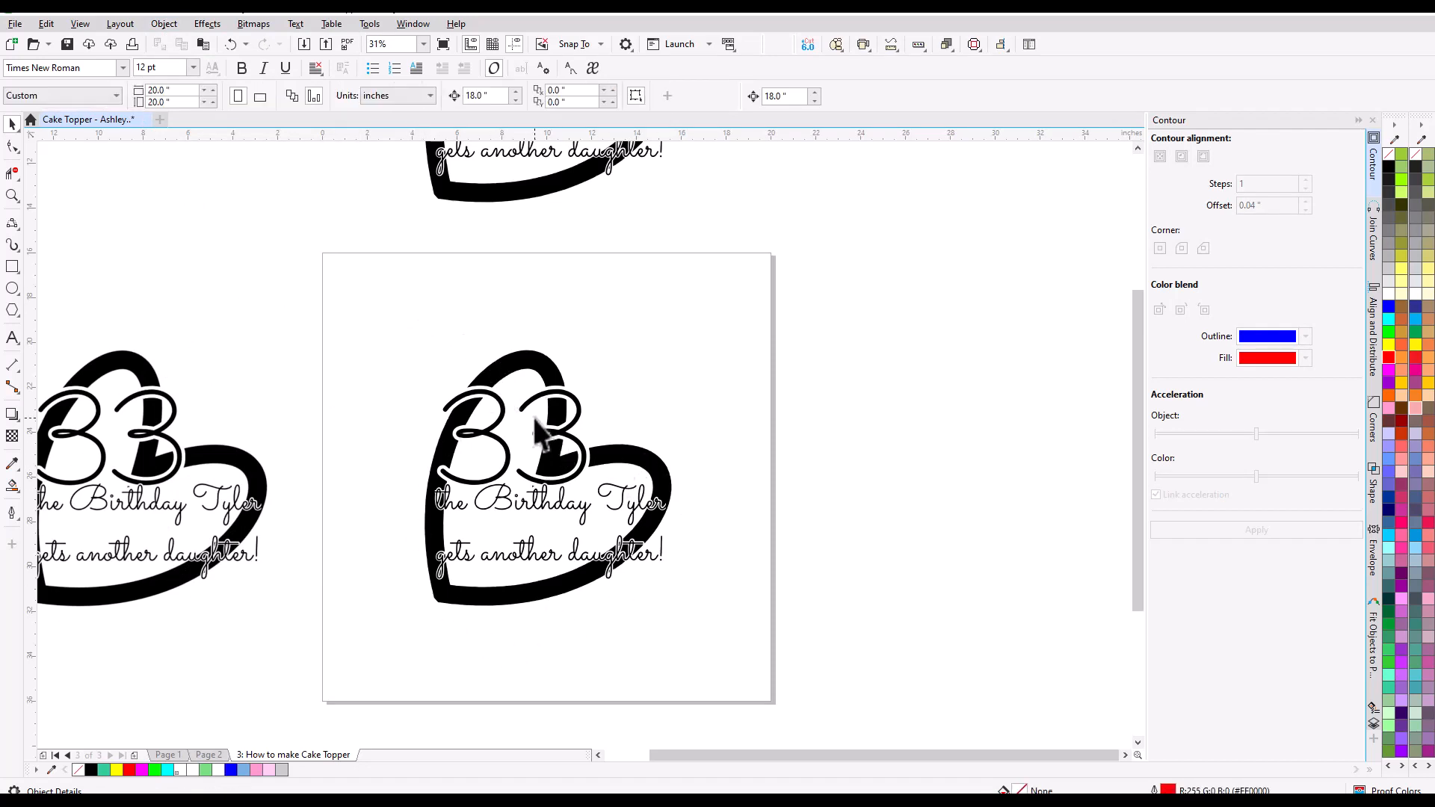
- Move both digits of the number 33 18 inches to the right, off the page
left_click(586, 417)
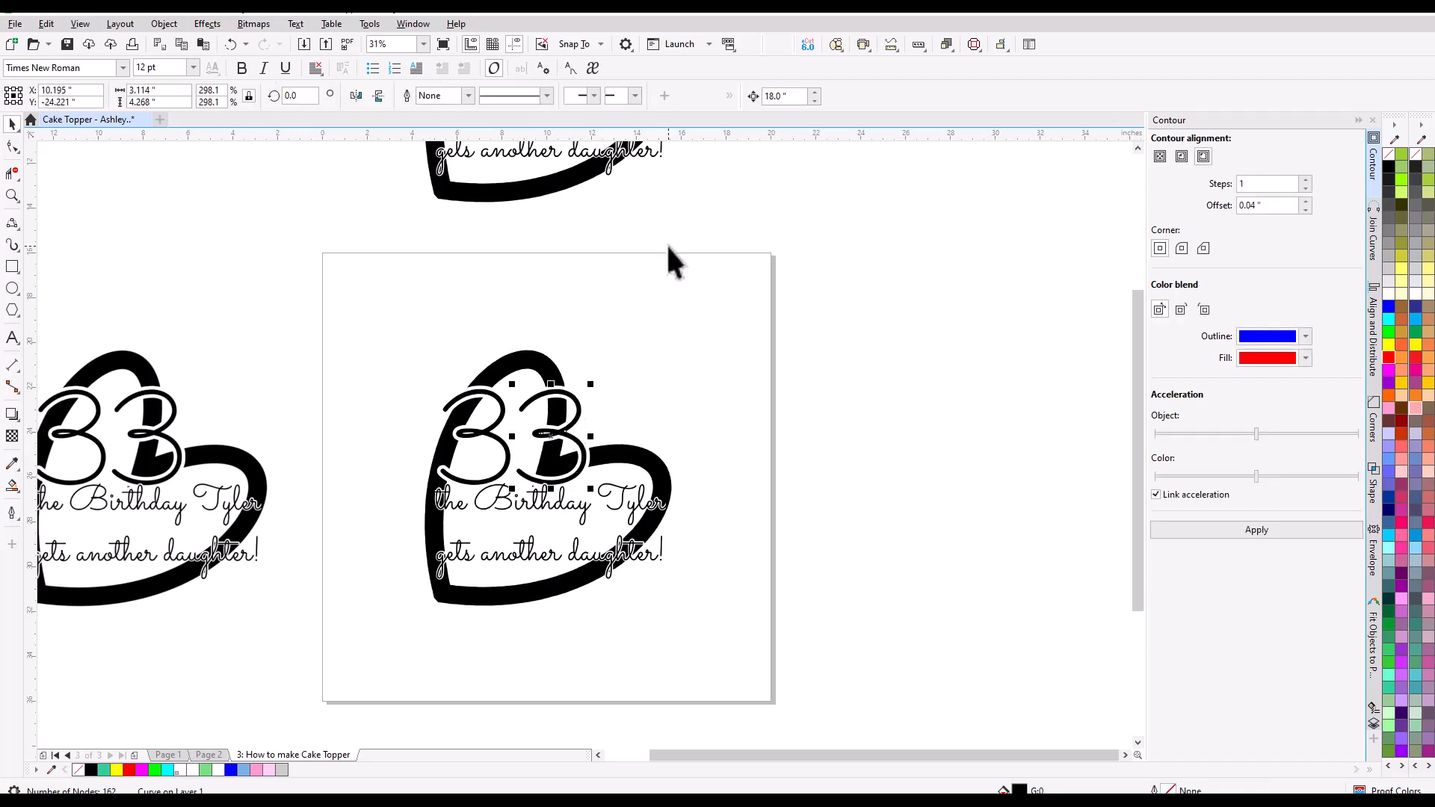
key("Right")
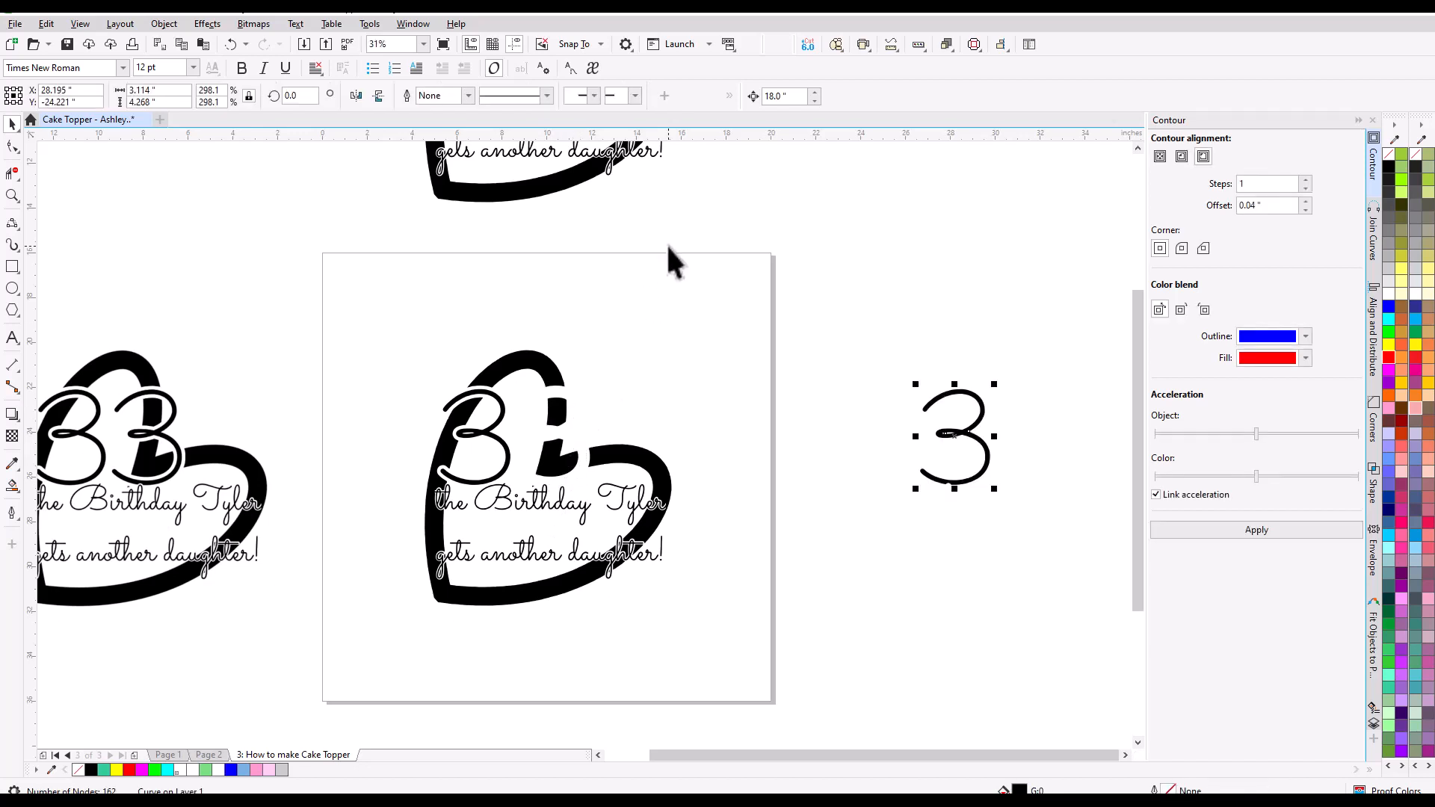
left_click(475, 435)
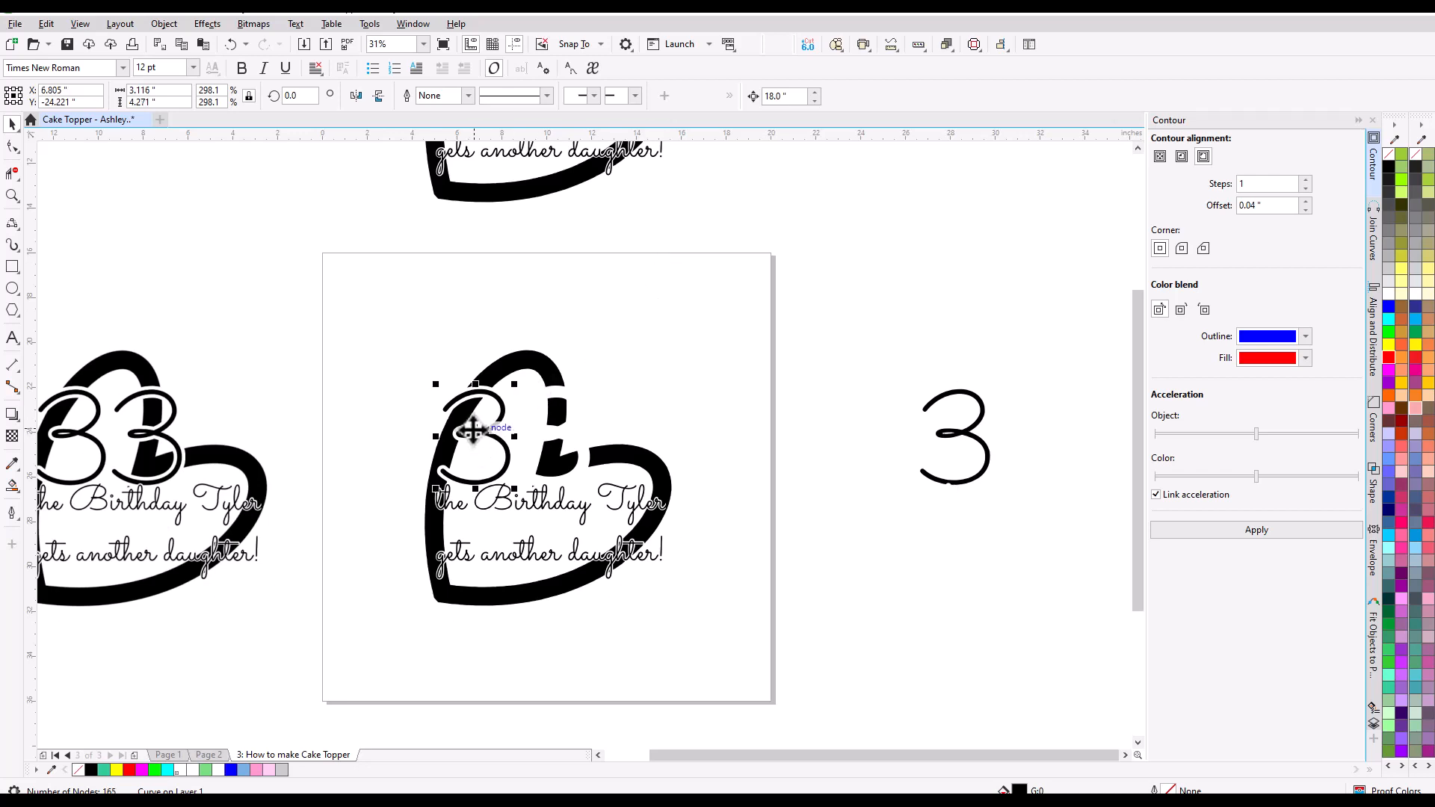
key("Right")
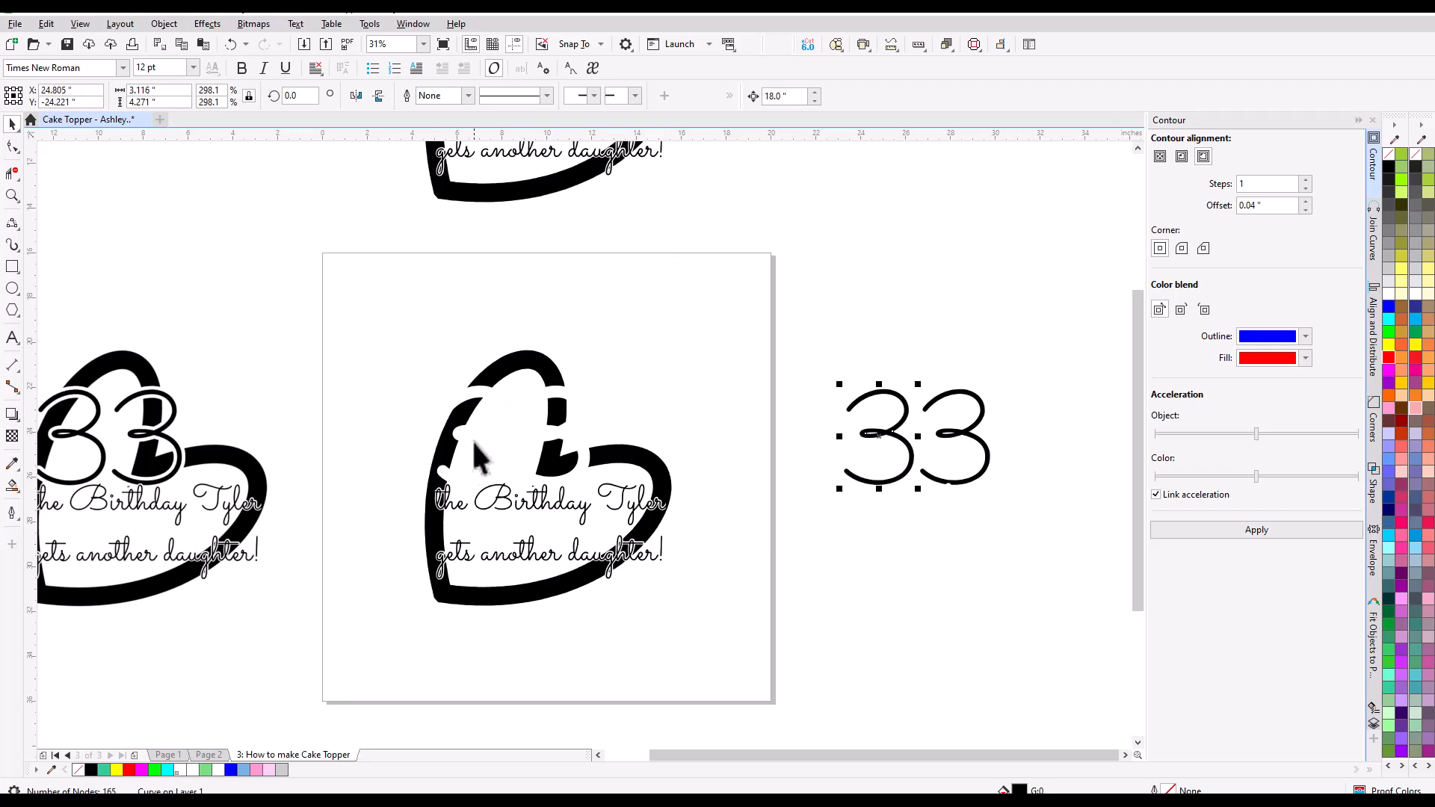
- Move the two pieces of the word "Birthday" and its i-dot 18 inches to the right, off the page
left_click(559, 519)
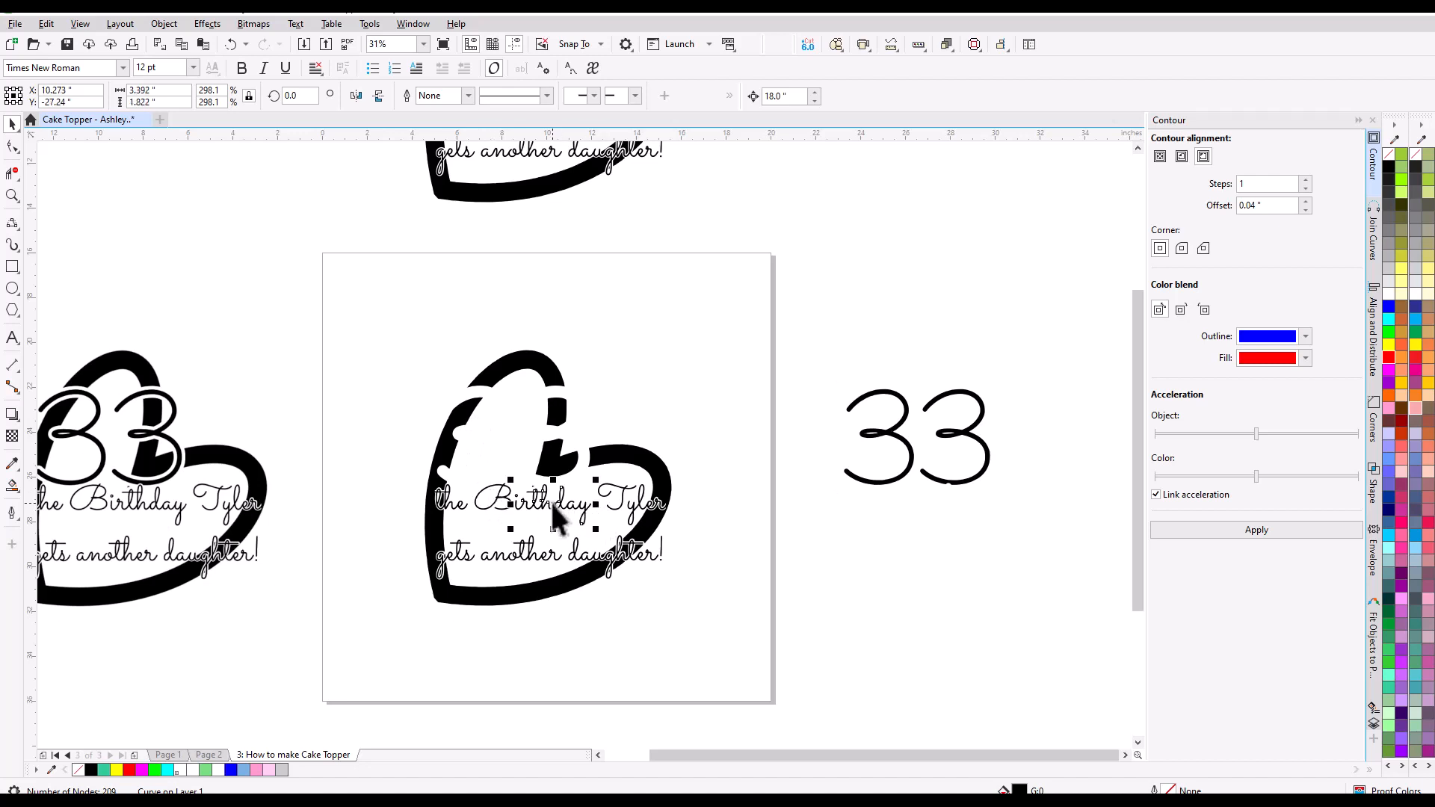
key("Right")
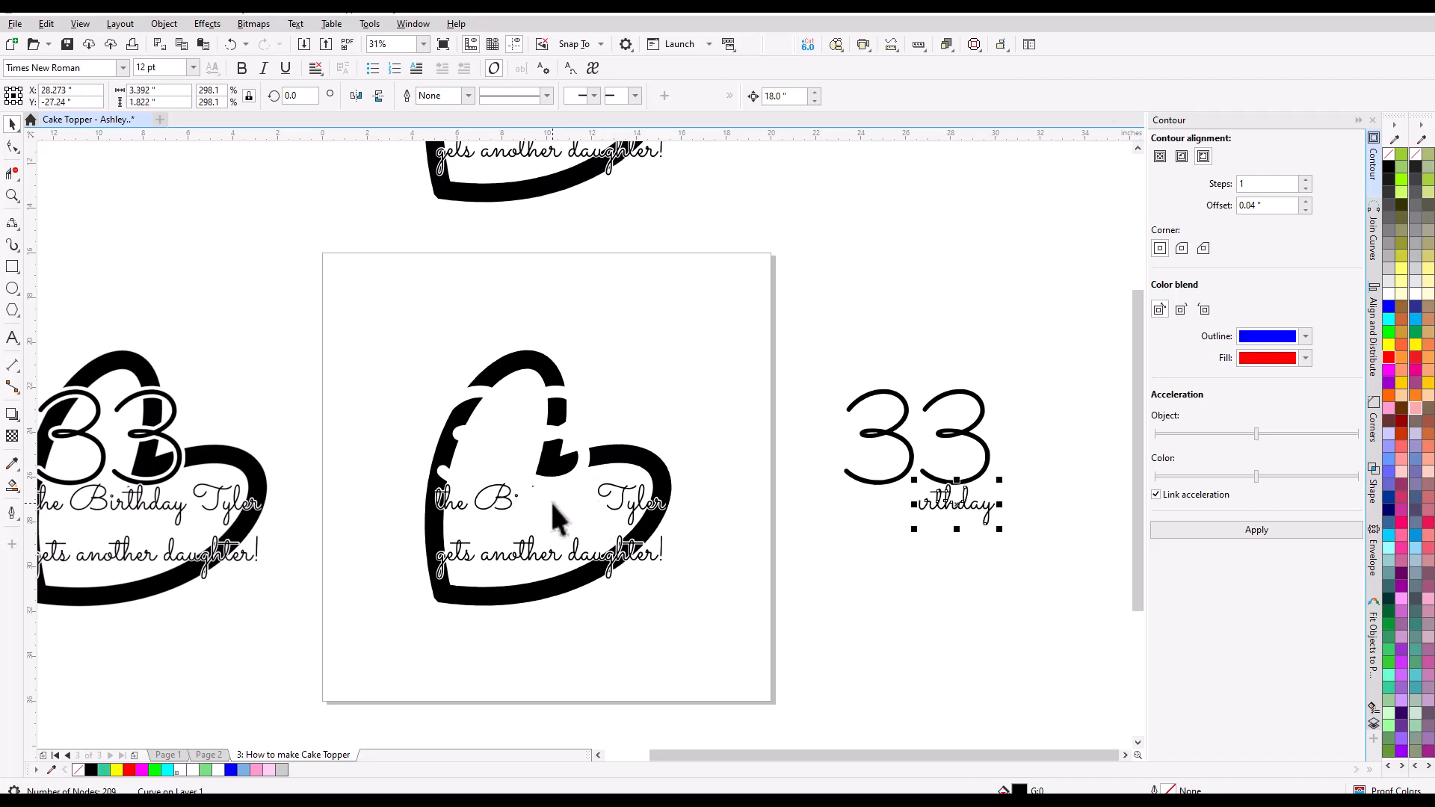
left_click(495, 499)
key("Right")
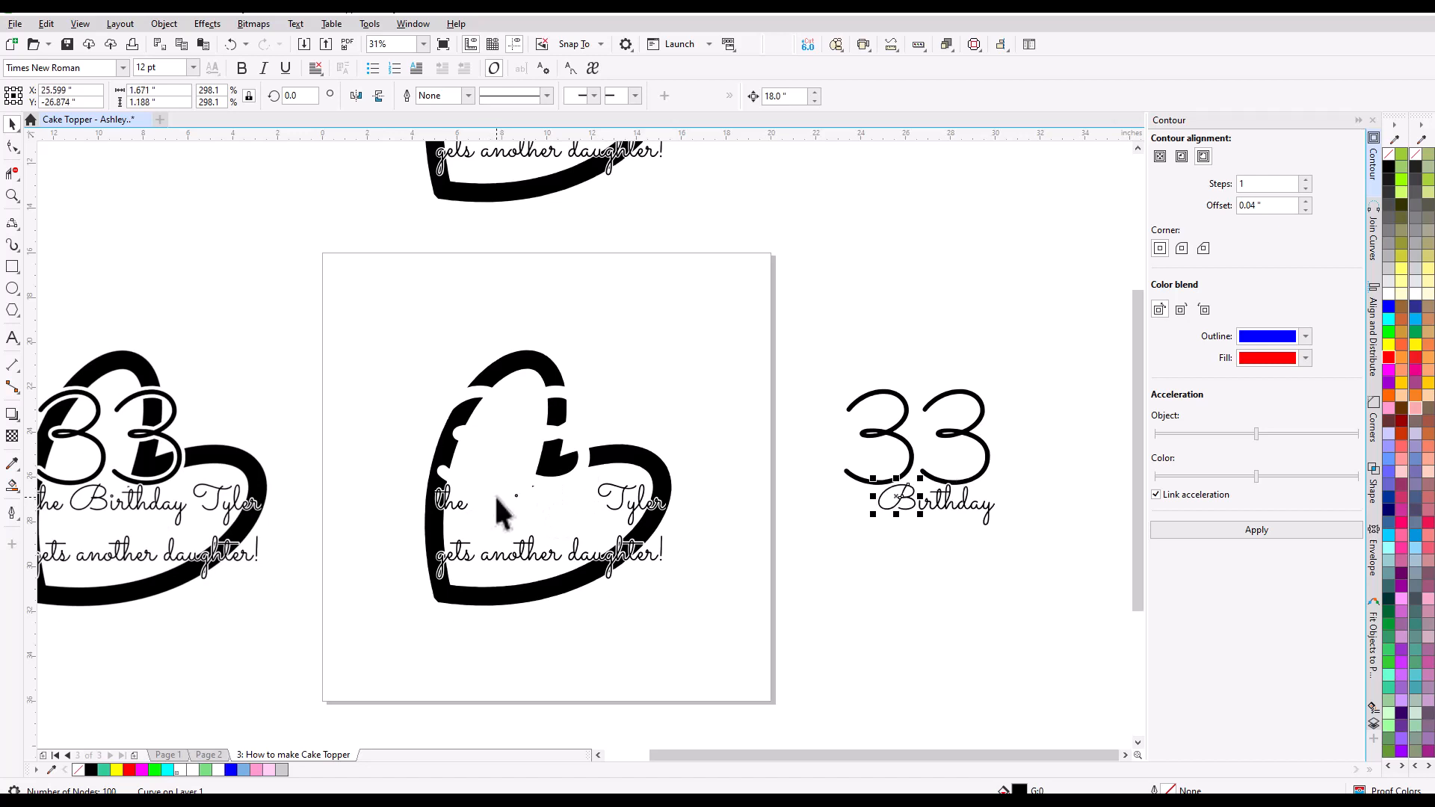
scroll(509, 508, "up", 5)
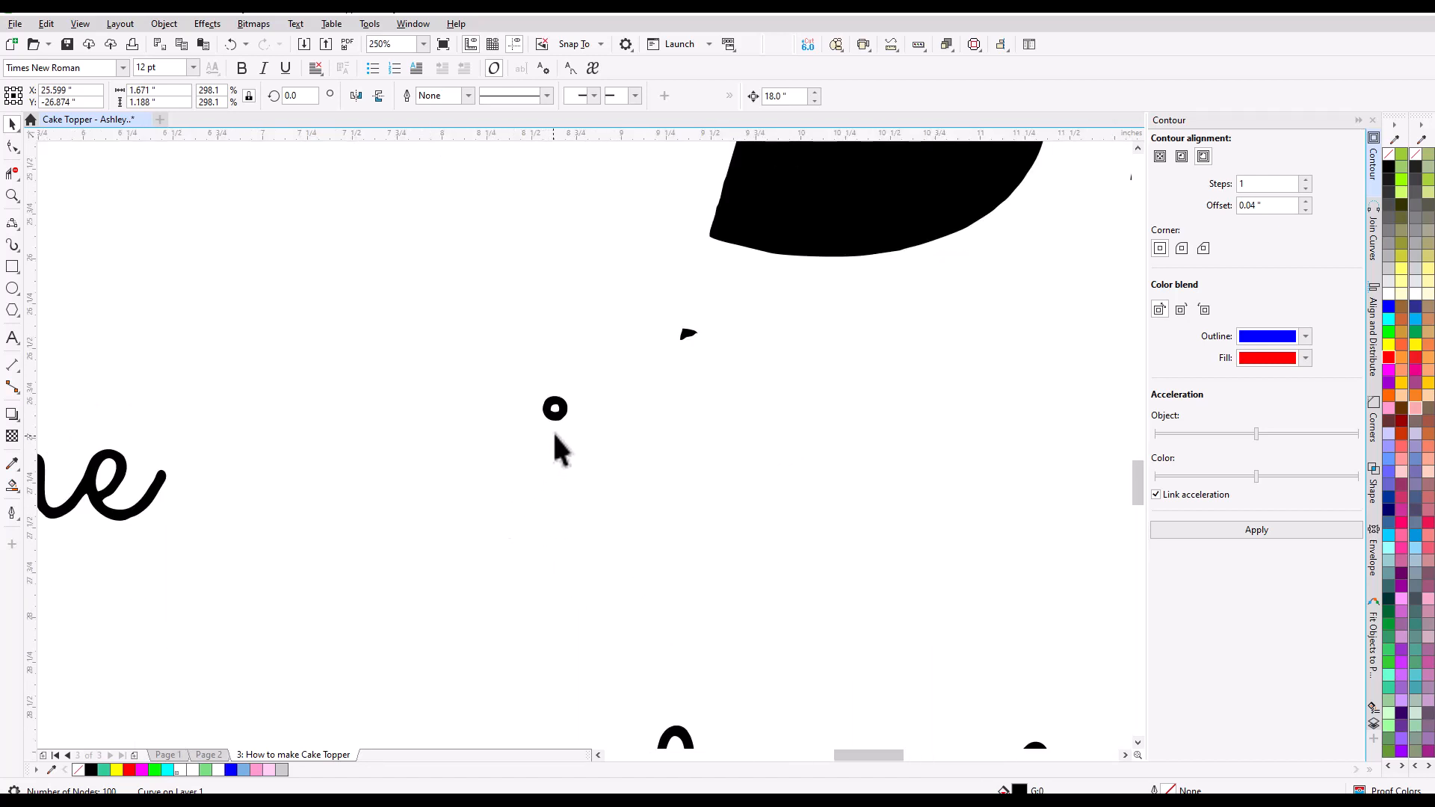
left_click(556, 411)
key("Right")
scroll(562, 420, "down", 4)
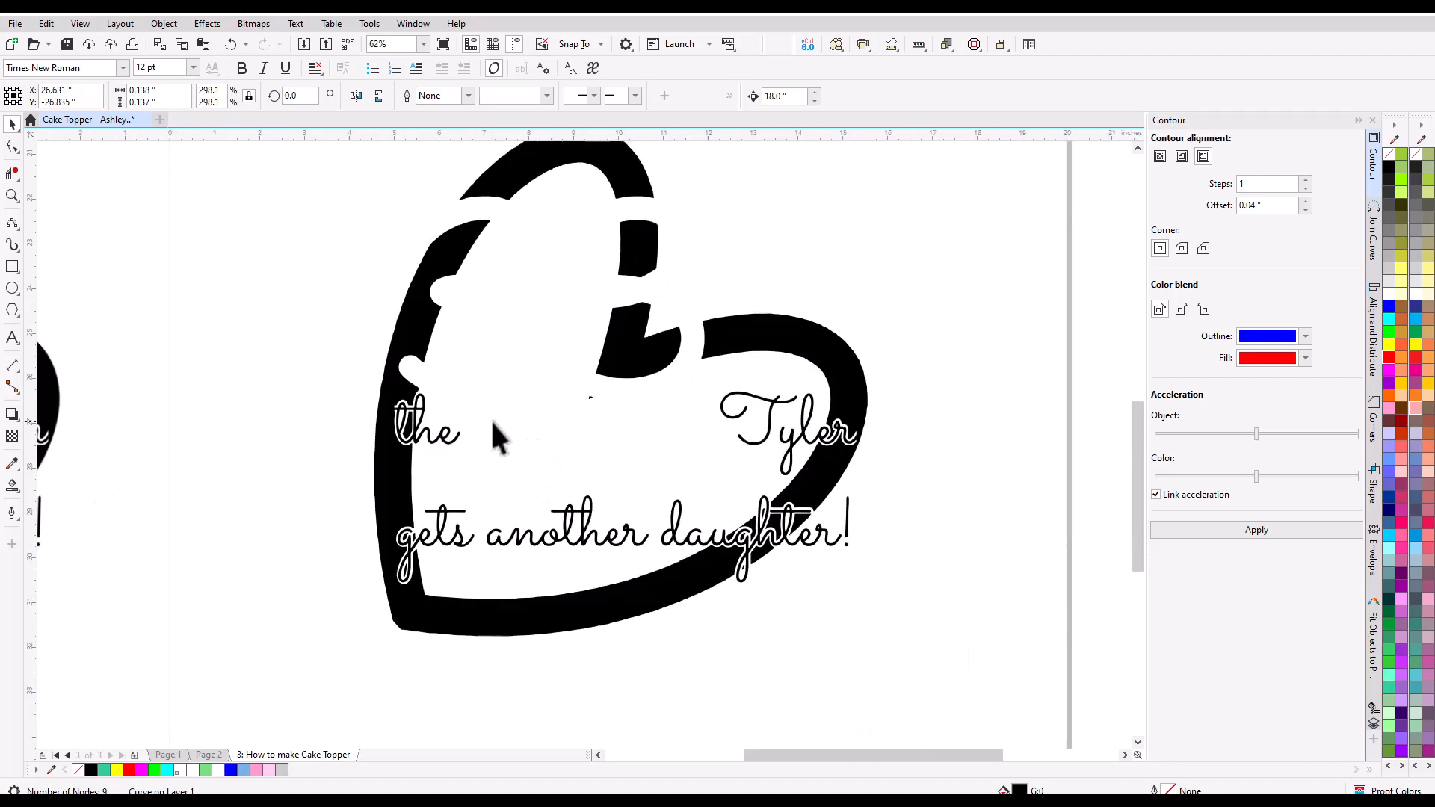
- Move the word "another" and the capital T of the name 18 inches to the right
left_click(521, 537)
key("Right")
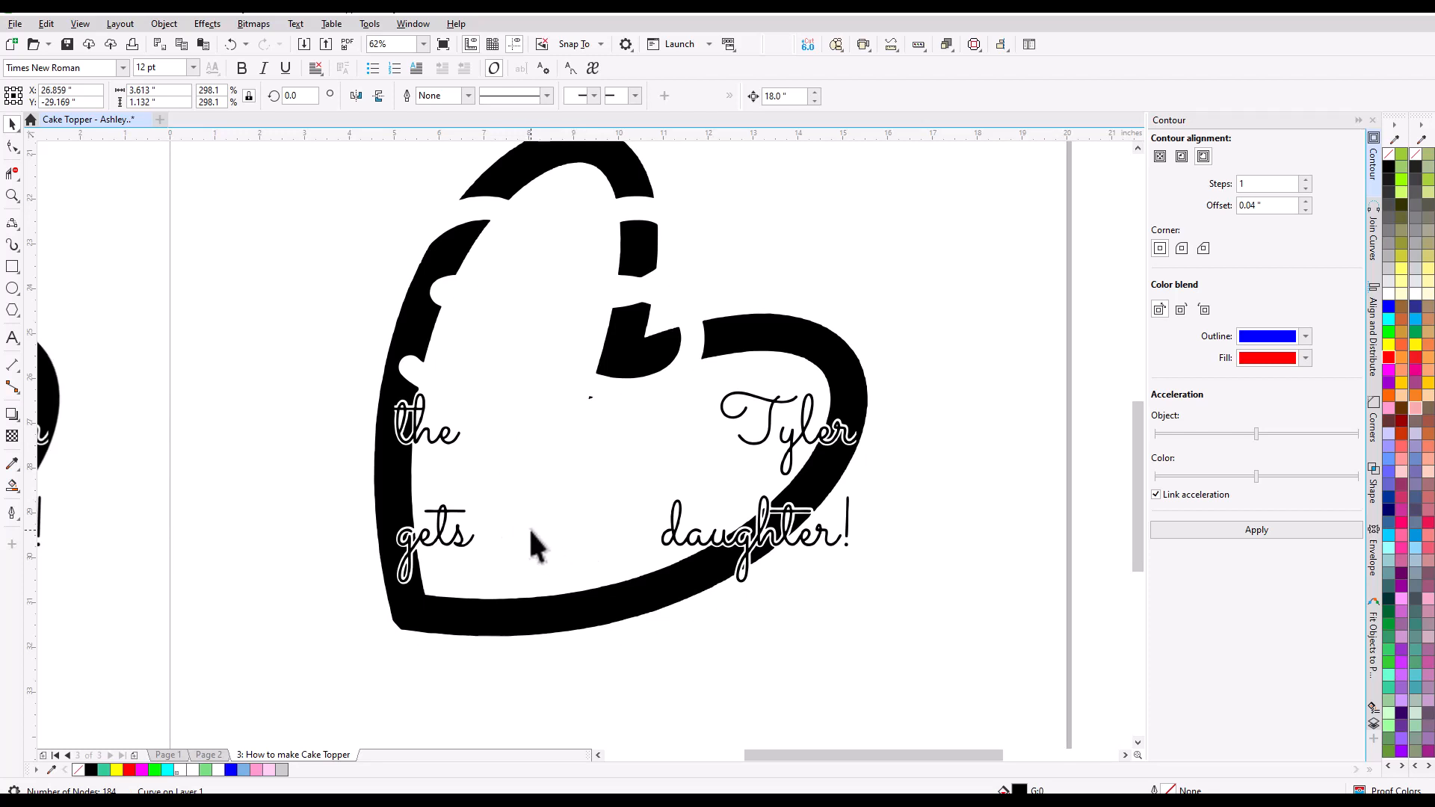
left_click(761, 442)
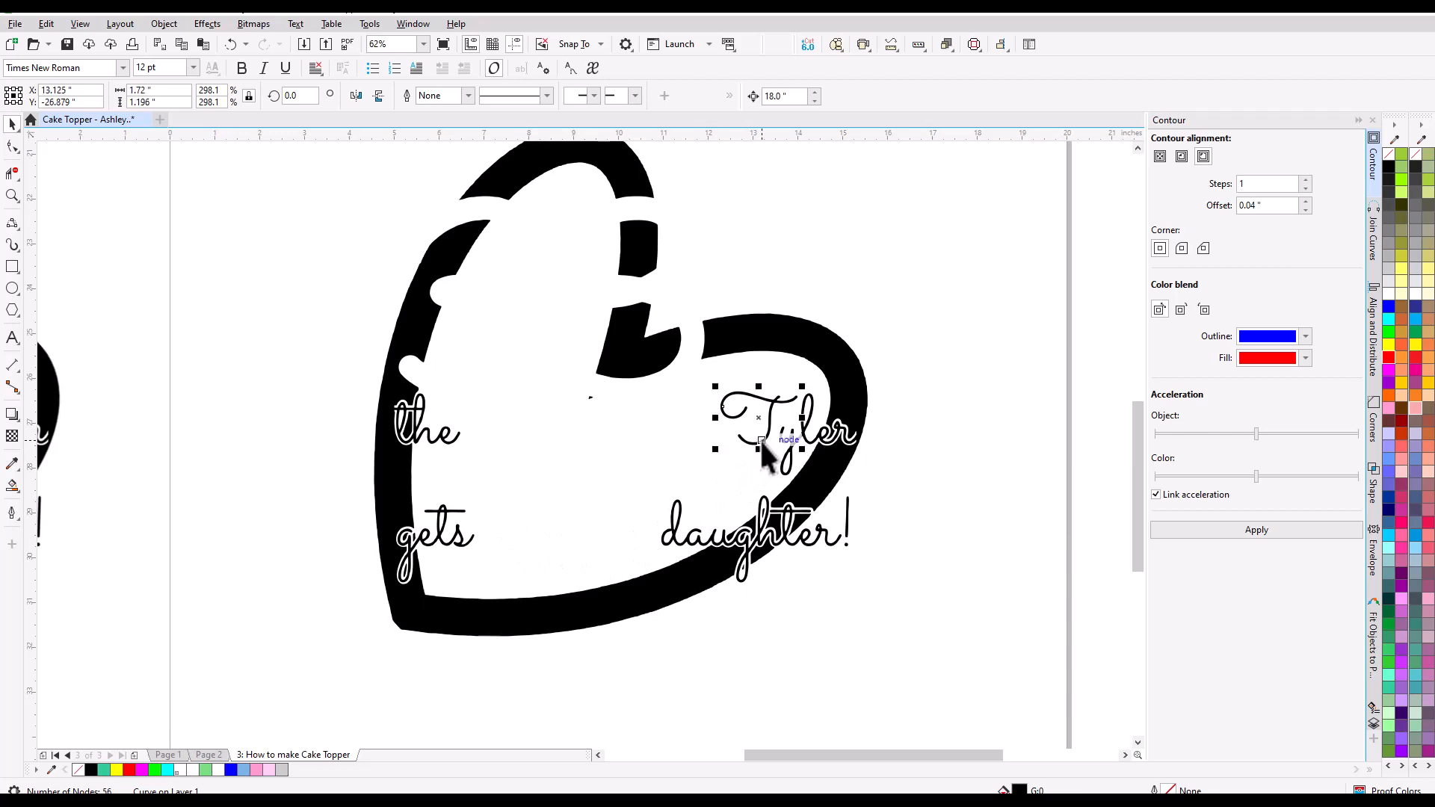
key("Right")
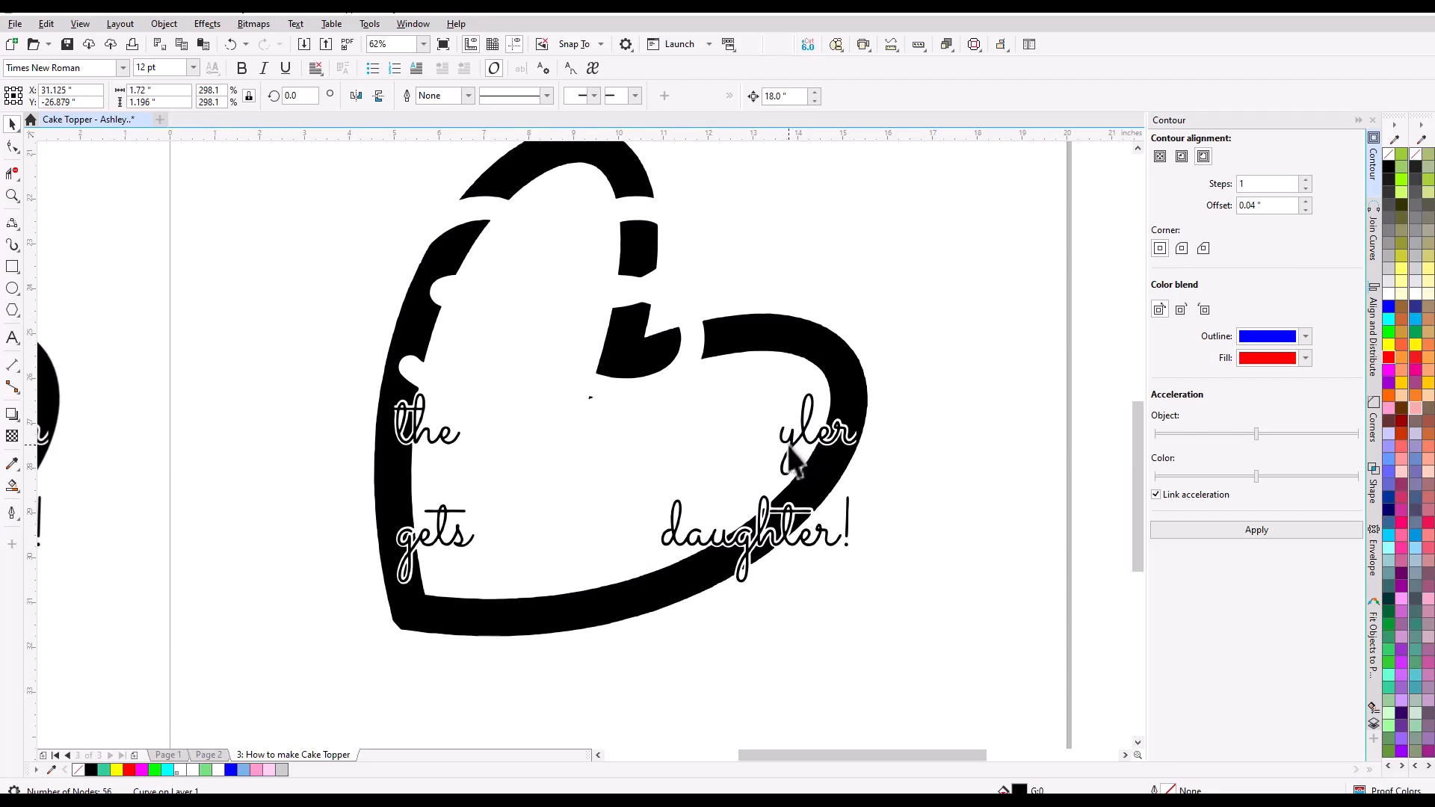
- Try moving the name's remaining letters with their attached heart piece 18 inches right, and return them to the page
left_click(790, 443)
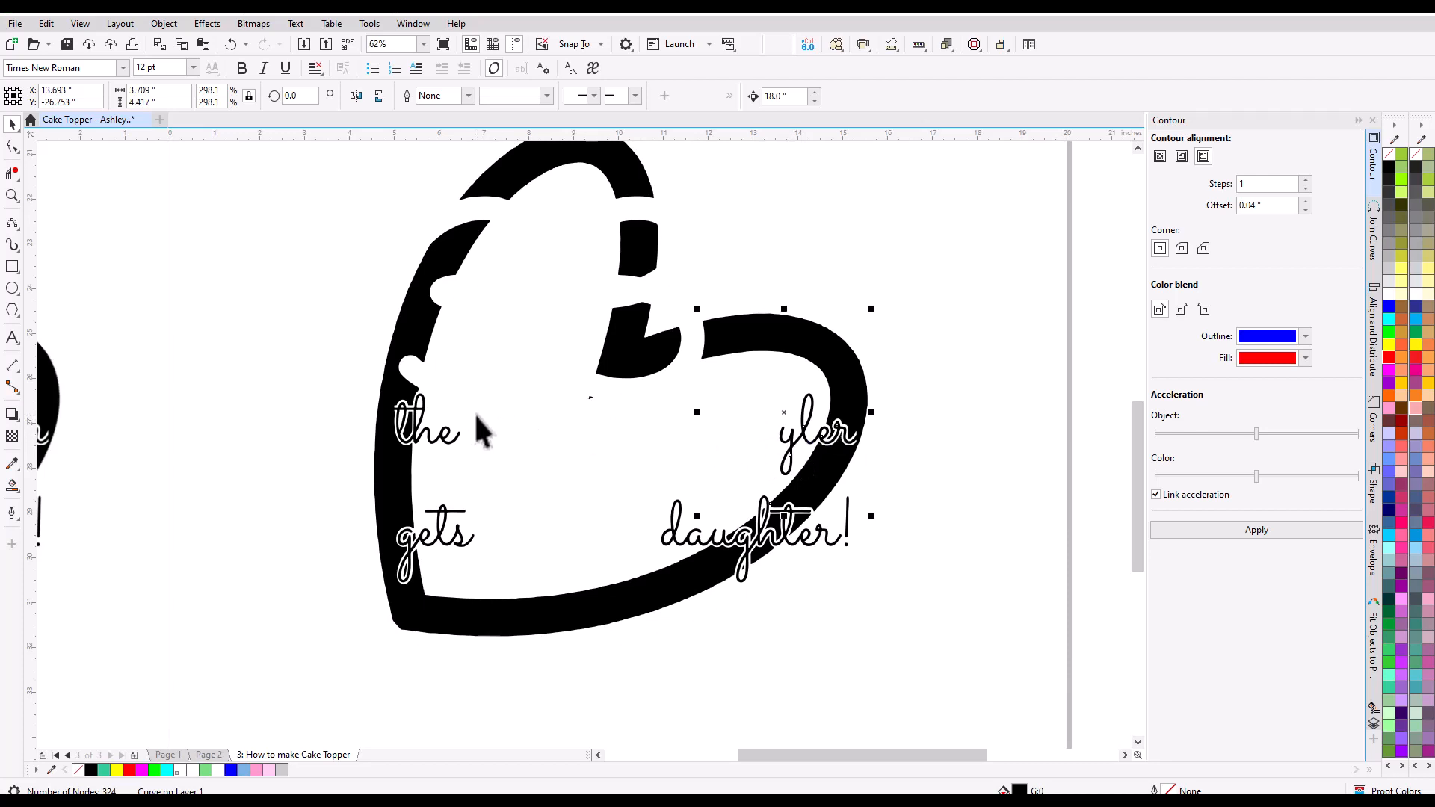
scroll(482, 411, "down", 2)
scroll(683, 450, "up", 2)
scroll(683, 450, "down", 2)
key("Right")
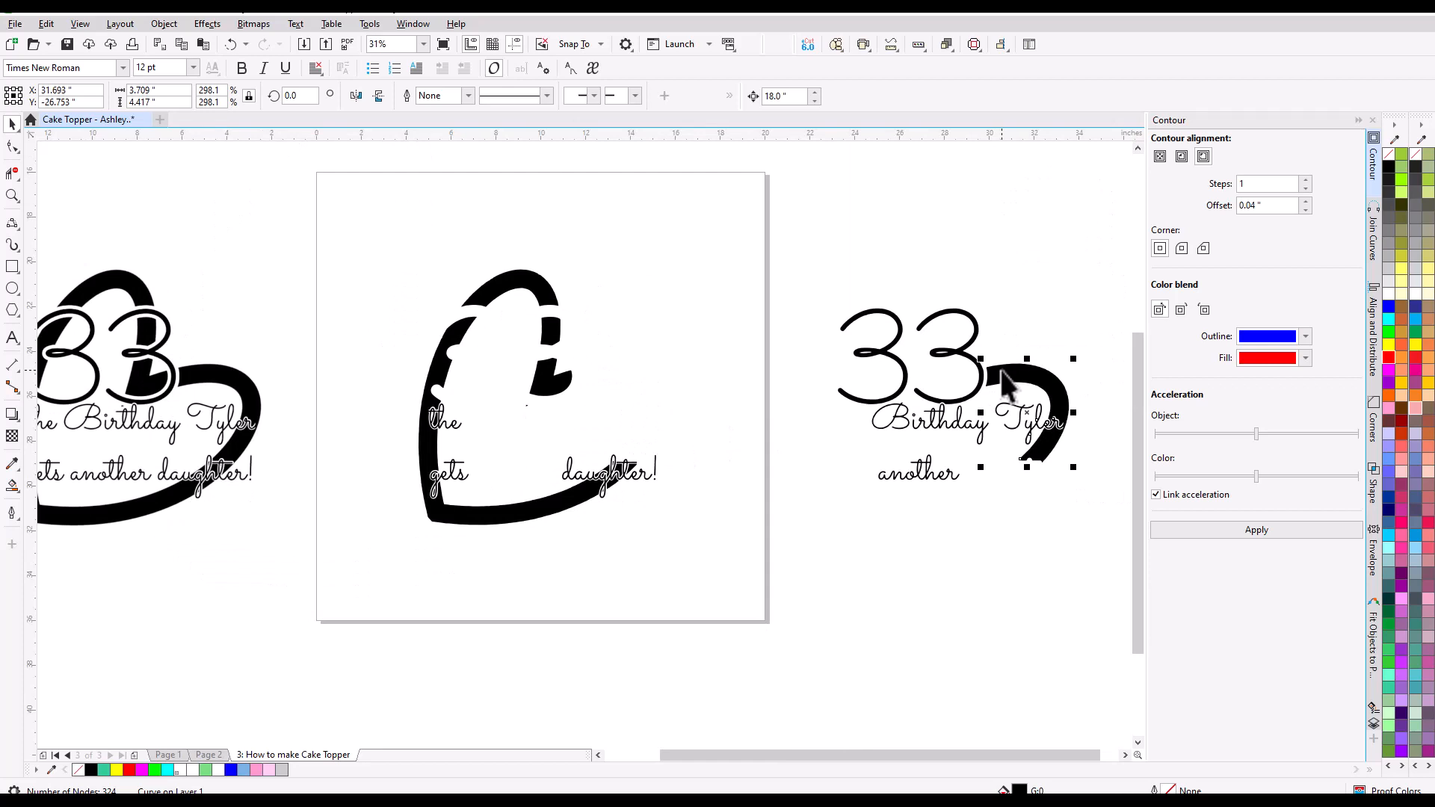
key("Left")
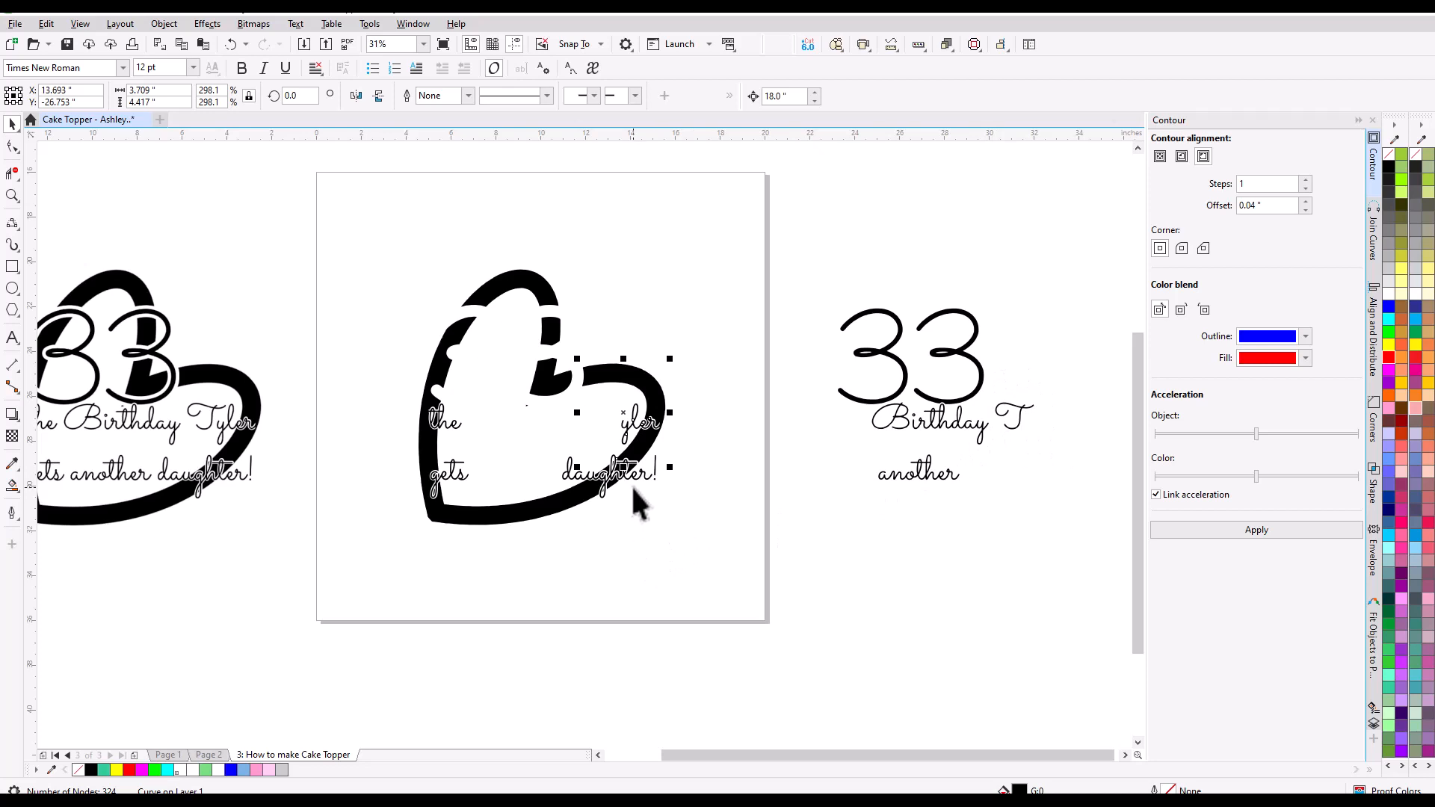
- Move the word "daughter" and its exclamation mark 18 inches to the right, beside the word "another"
scroll(630, 484, "up", 2)
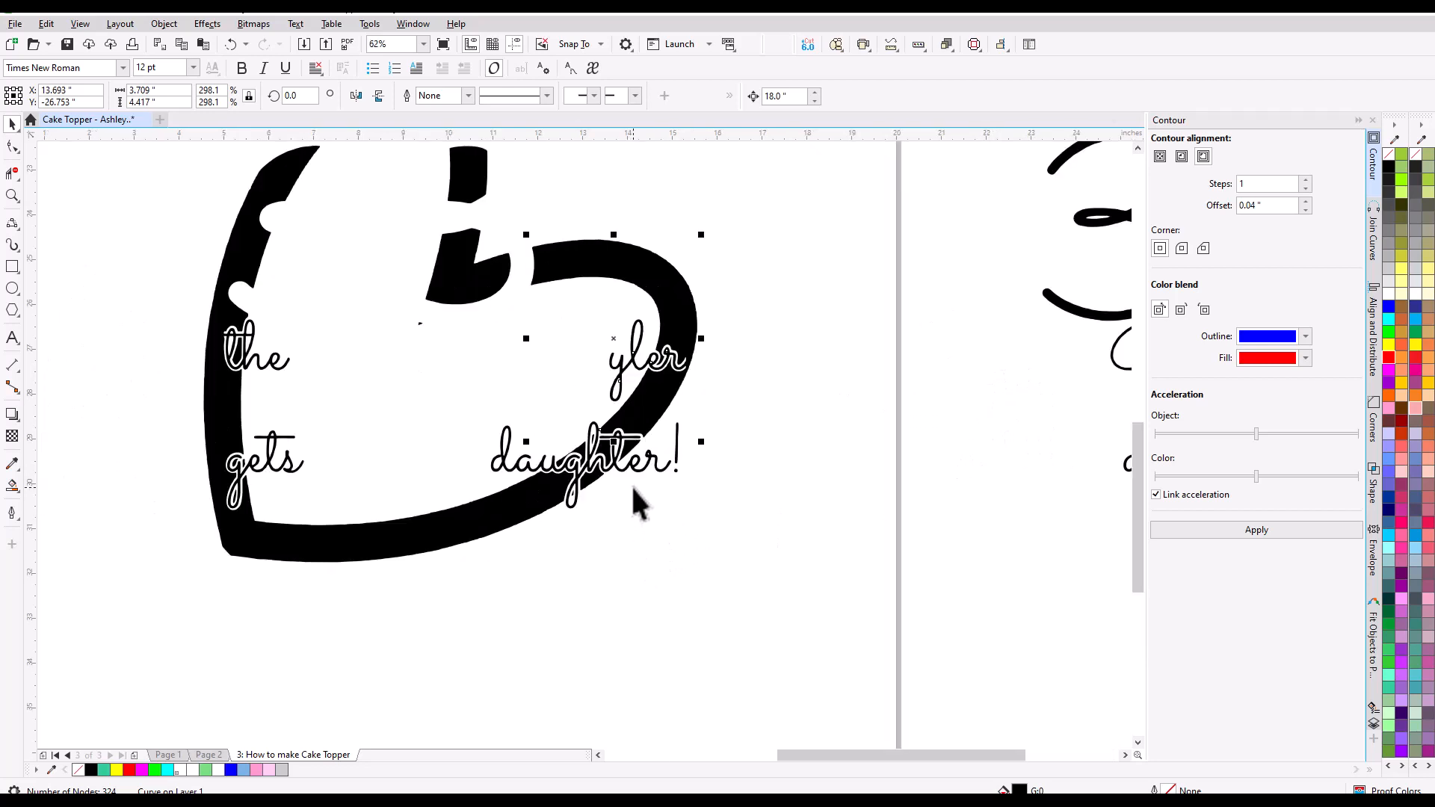
left_click(511, 463)
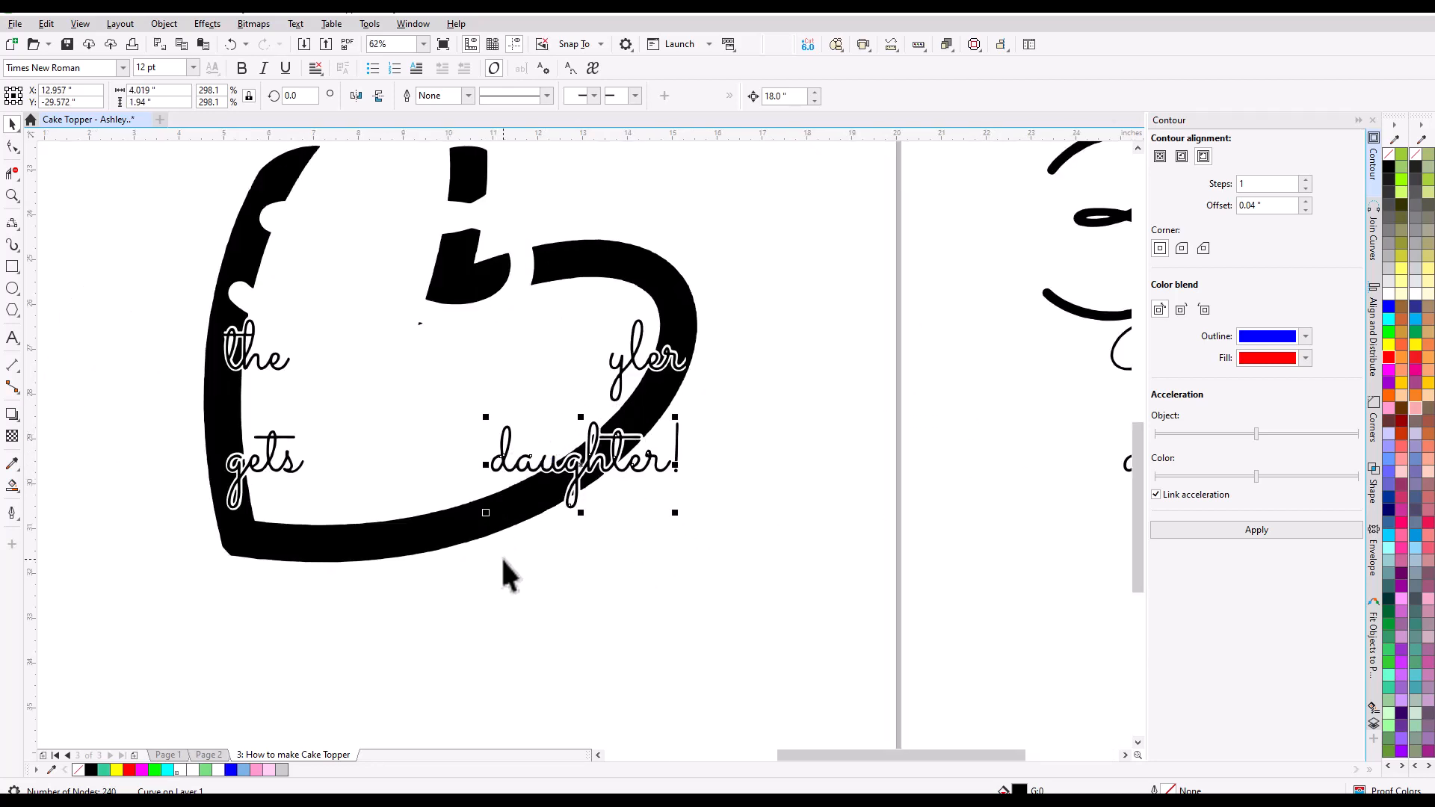
key("Right")
scroll(502, 559, "down", 2)
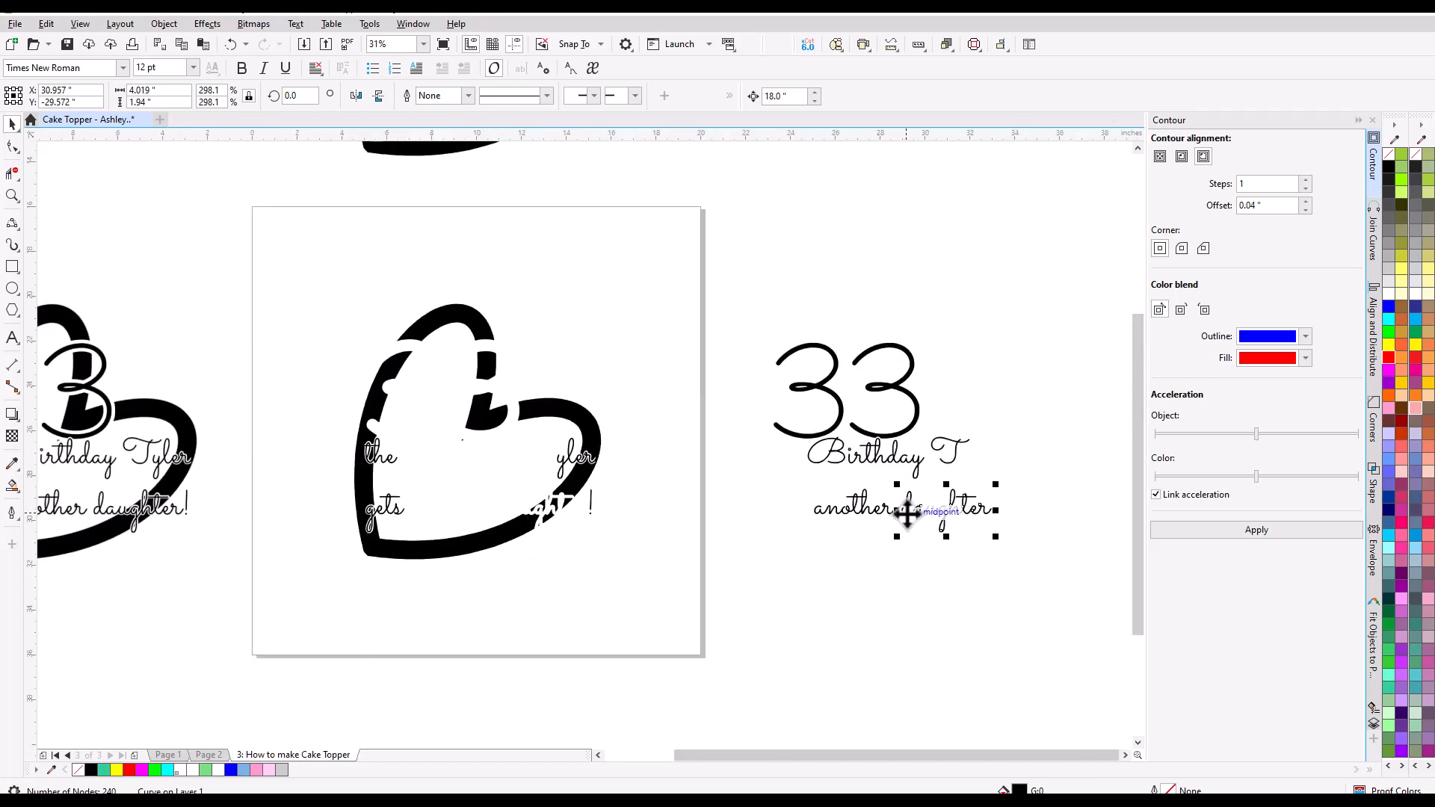
scroll(841, 523, "up", 2)
left_click(346, 527)
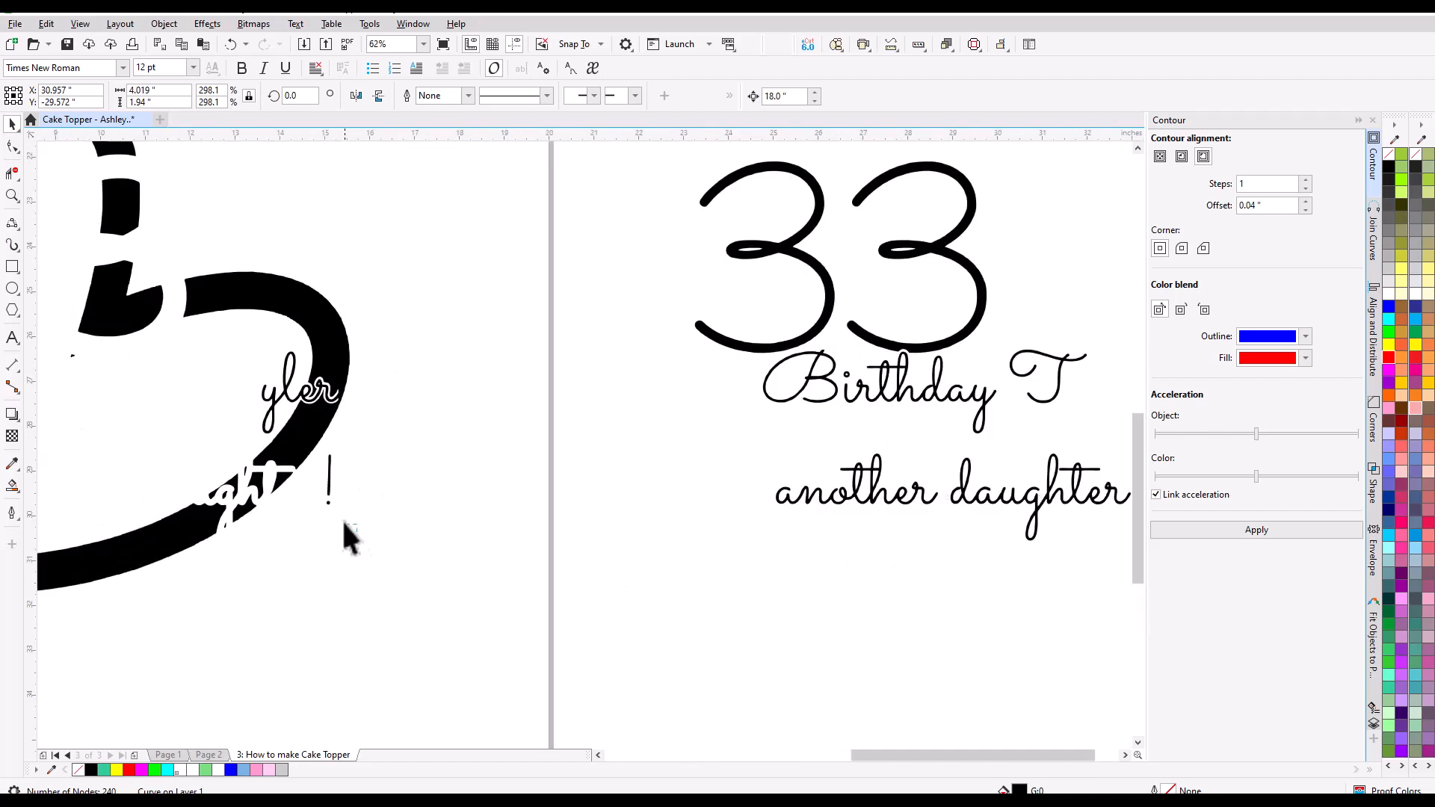
left_click(316, 453)
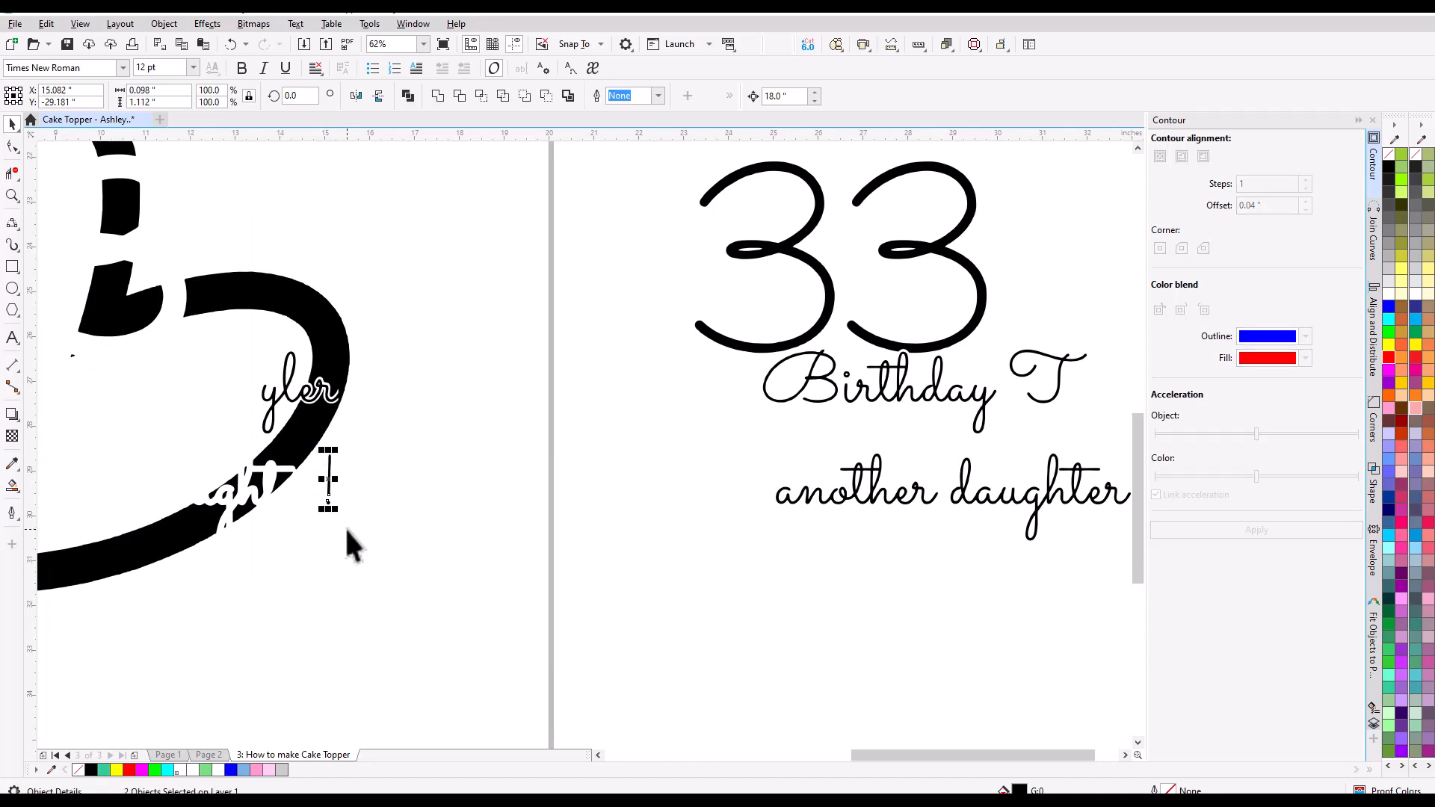
key("Right")
scroll(357, 498, "down", 2)
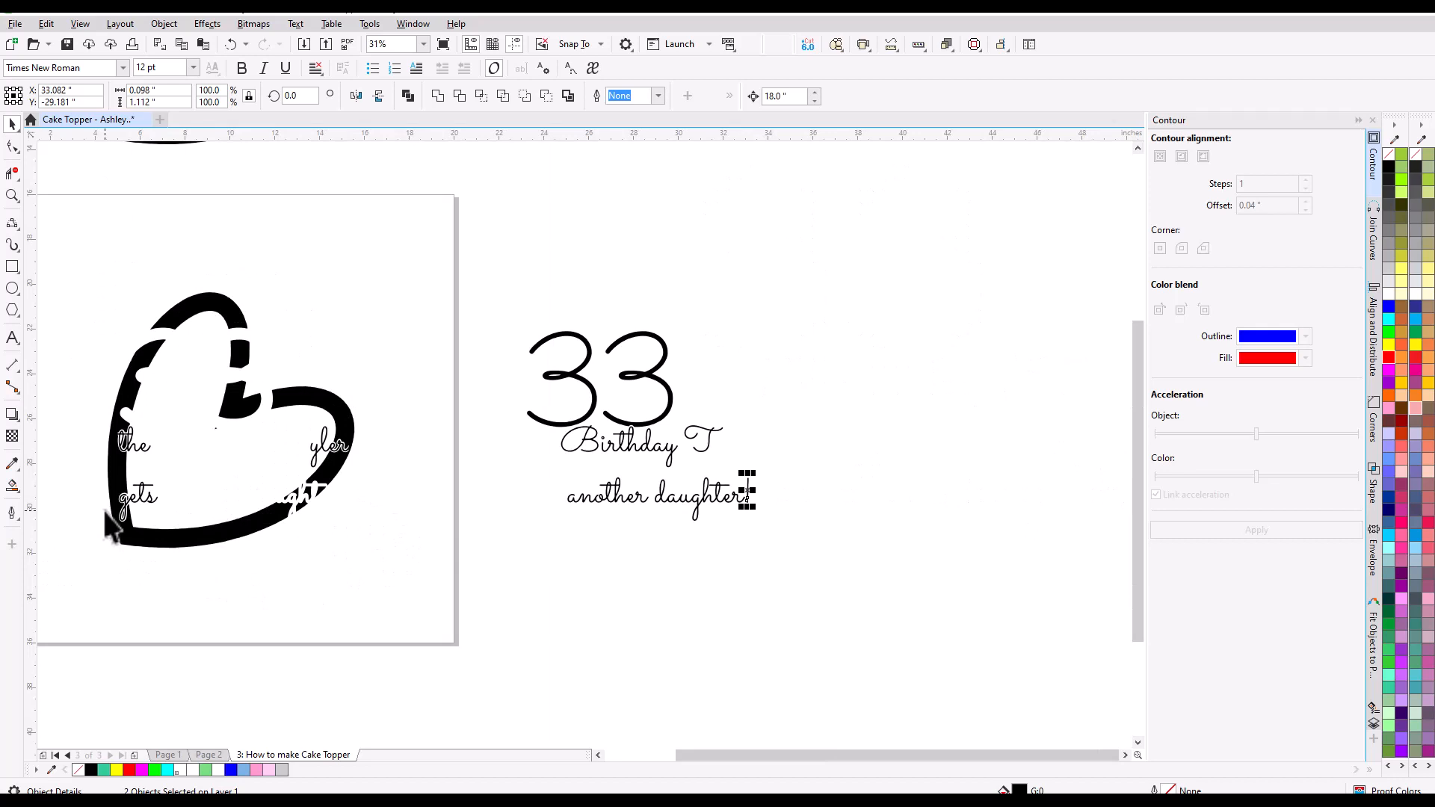
- Move the word "gets" 18 inches to the right, in front of "another daughter!"
scroll(107, 515, "up", 4)
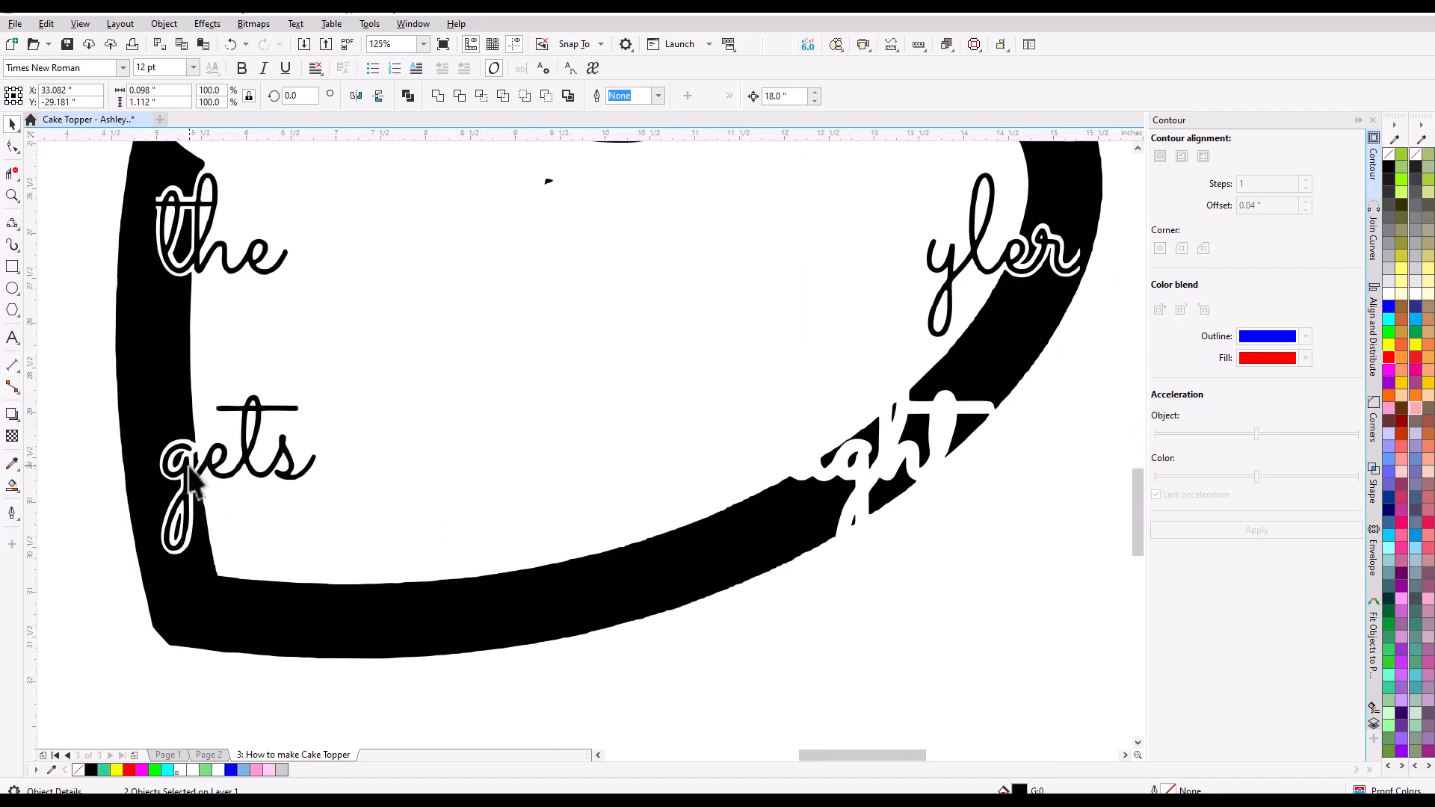
scroll(153, 515, "up", 2)
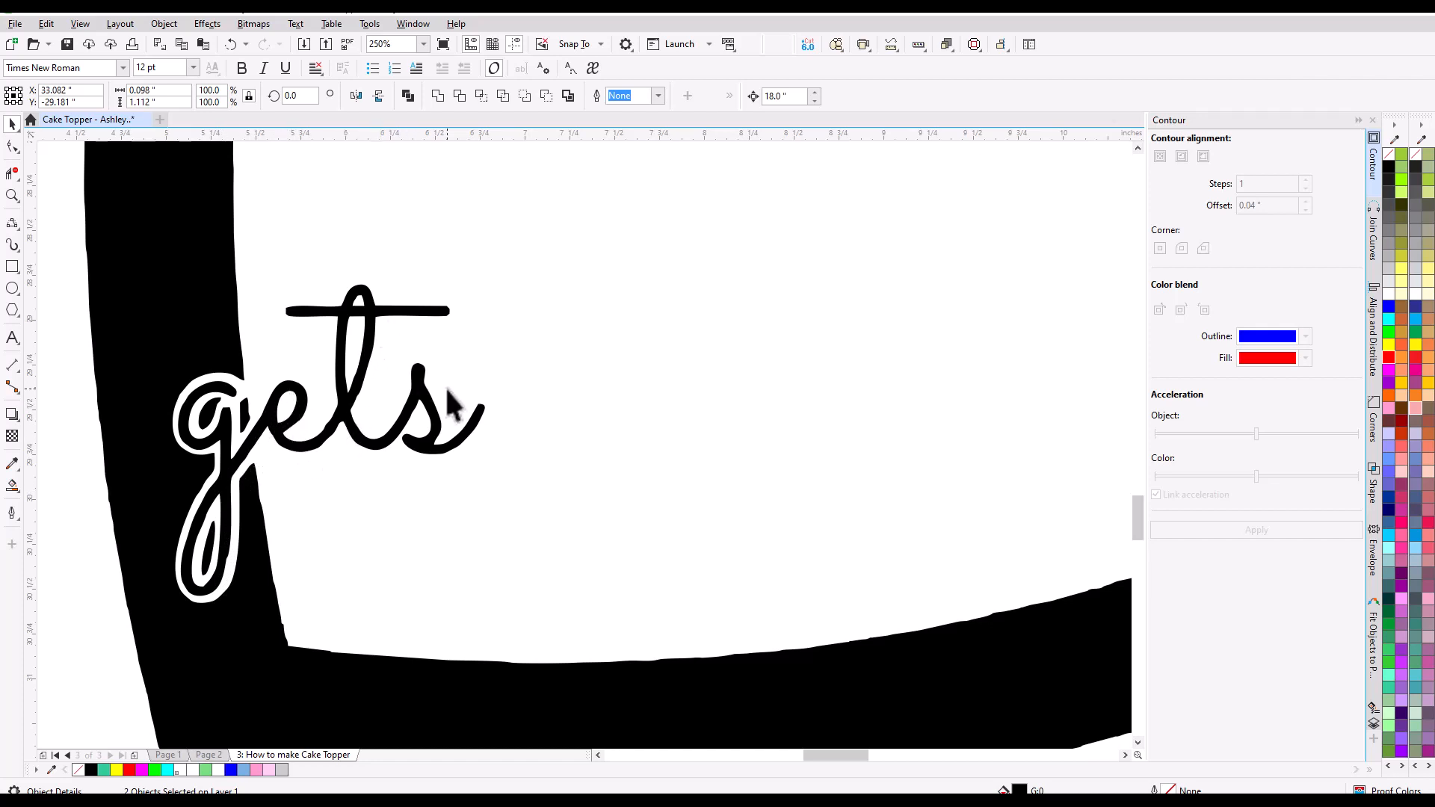
left_click(350, 426)
scroll(314, 430, "down", 8)
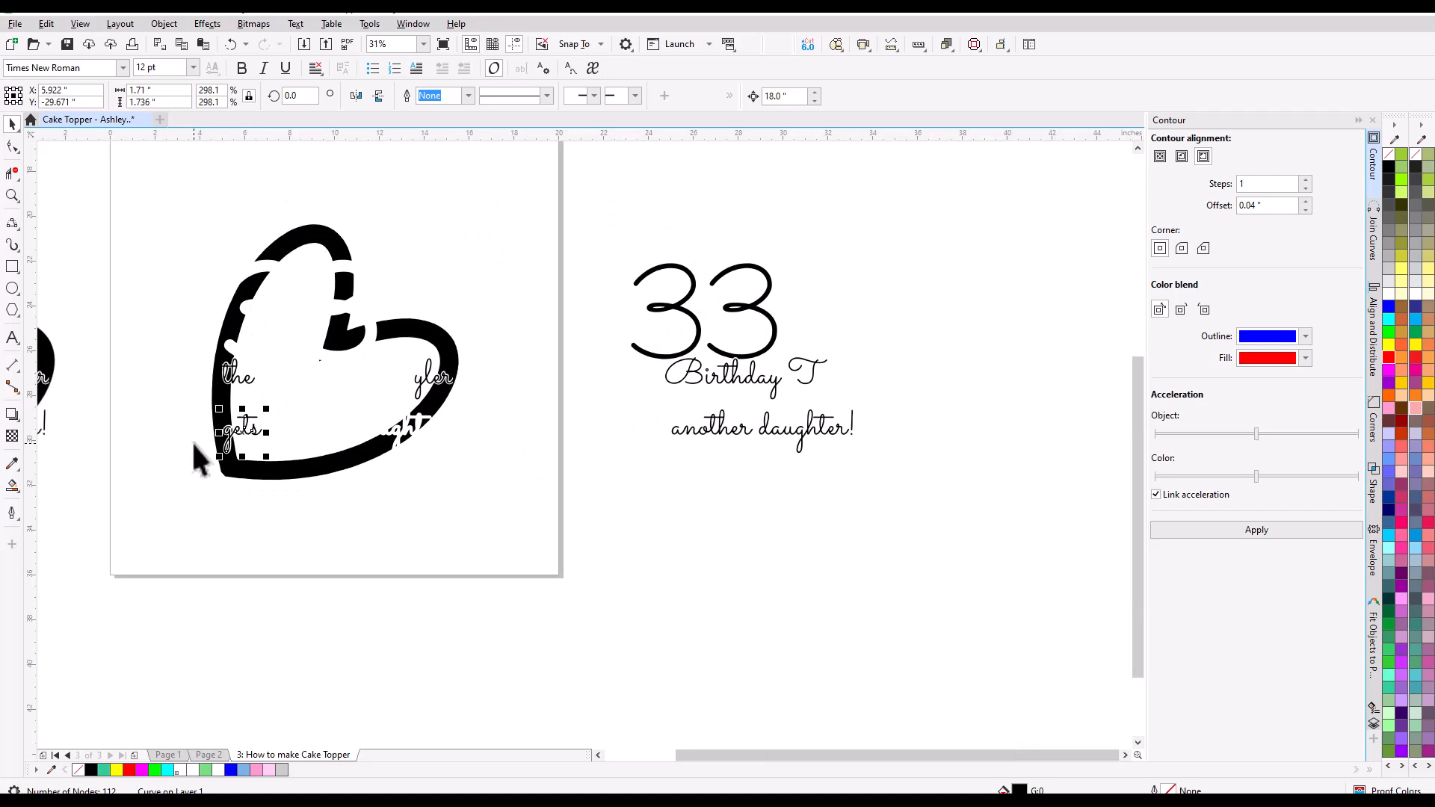
key("Right")
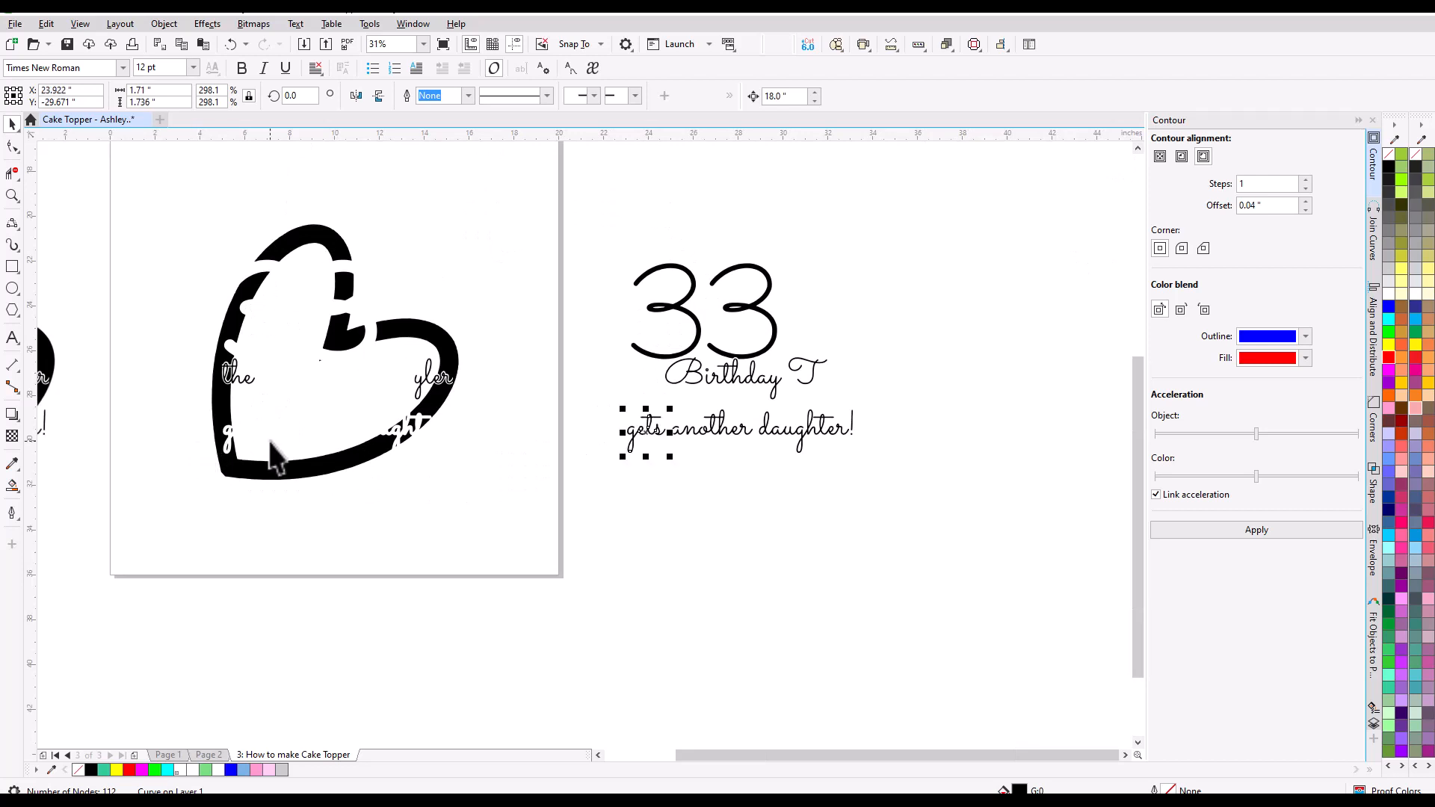
- Try moving the word "the" with its attached heart piece 18 inches right, and return it to the page
scroll(269, 441, "up", 2)
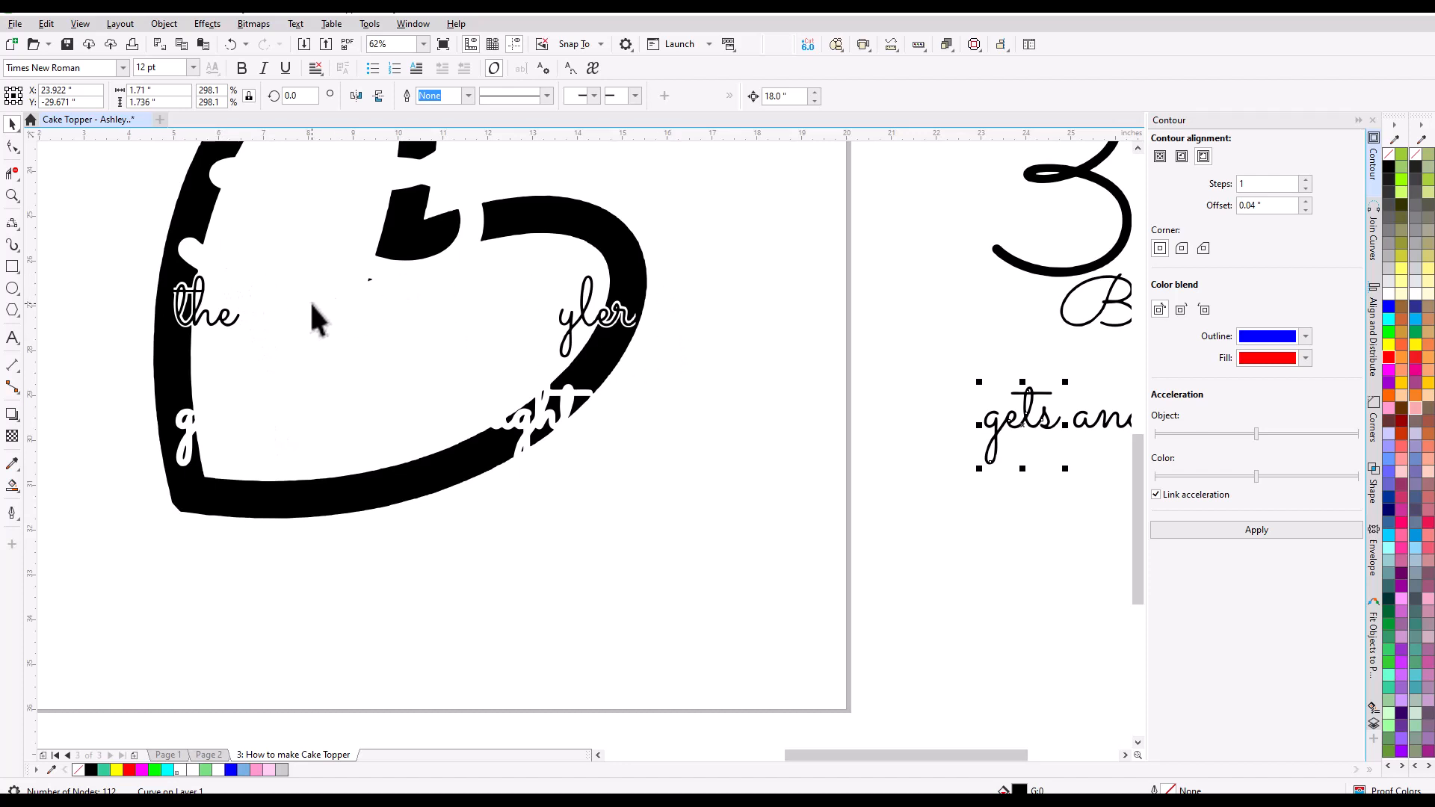
left_click(212, 327)
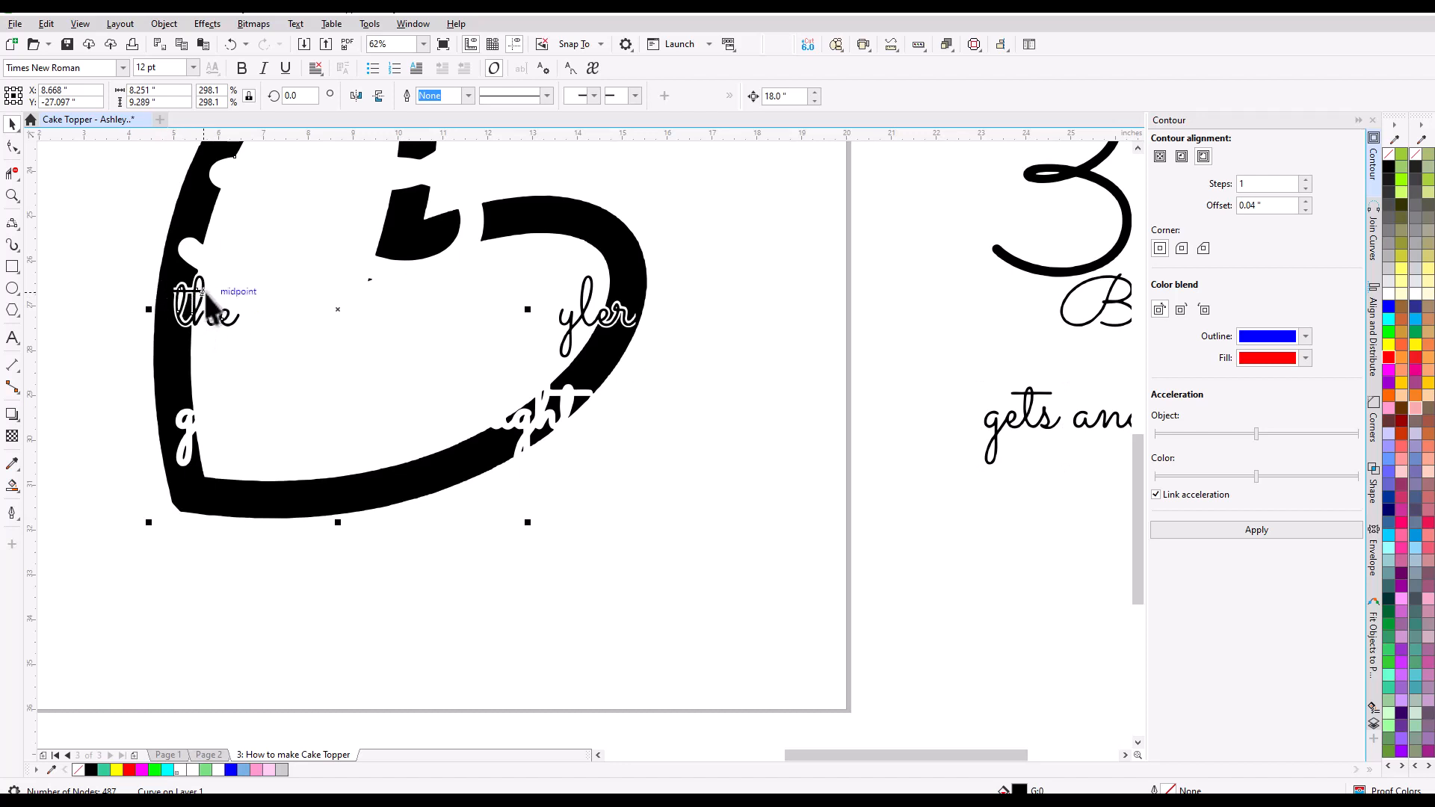
left_click(115, 273)
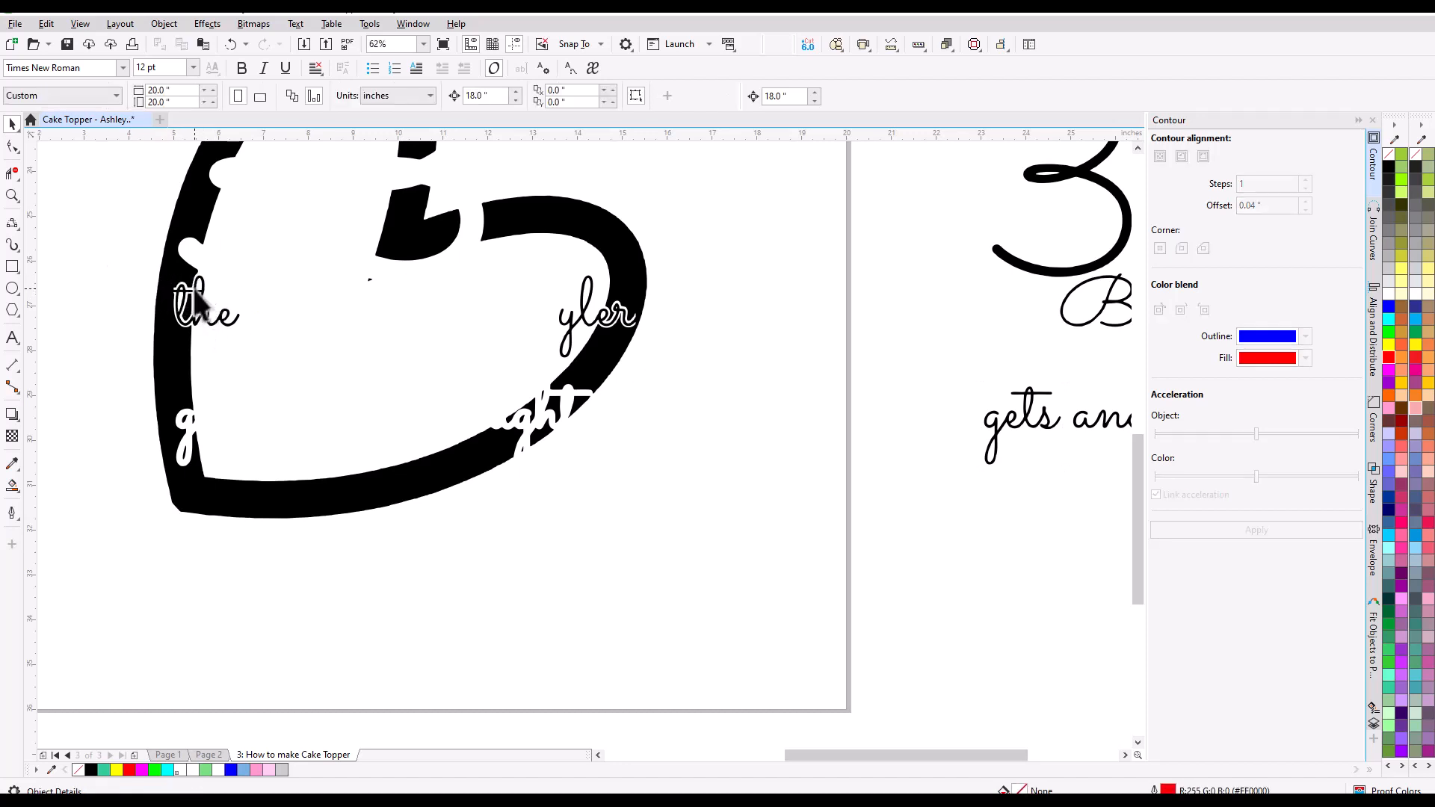
left_click(196, 299)
scroll(124, 278, "down", 1)
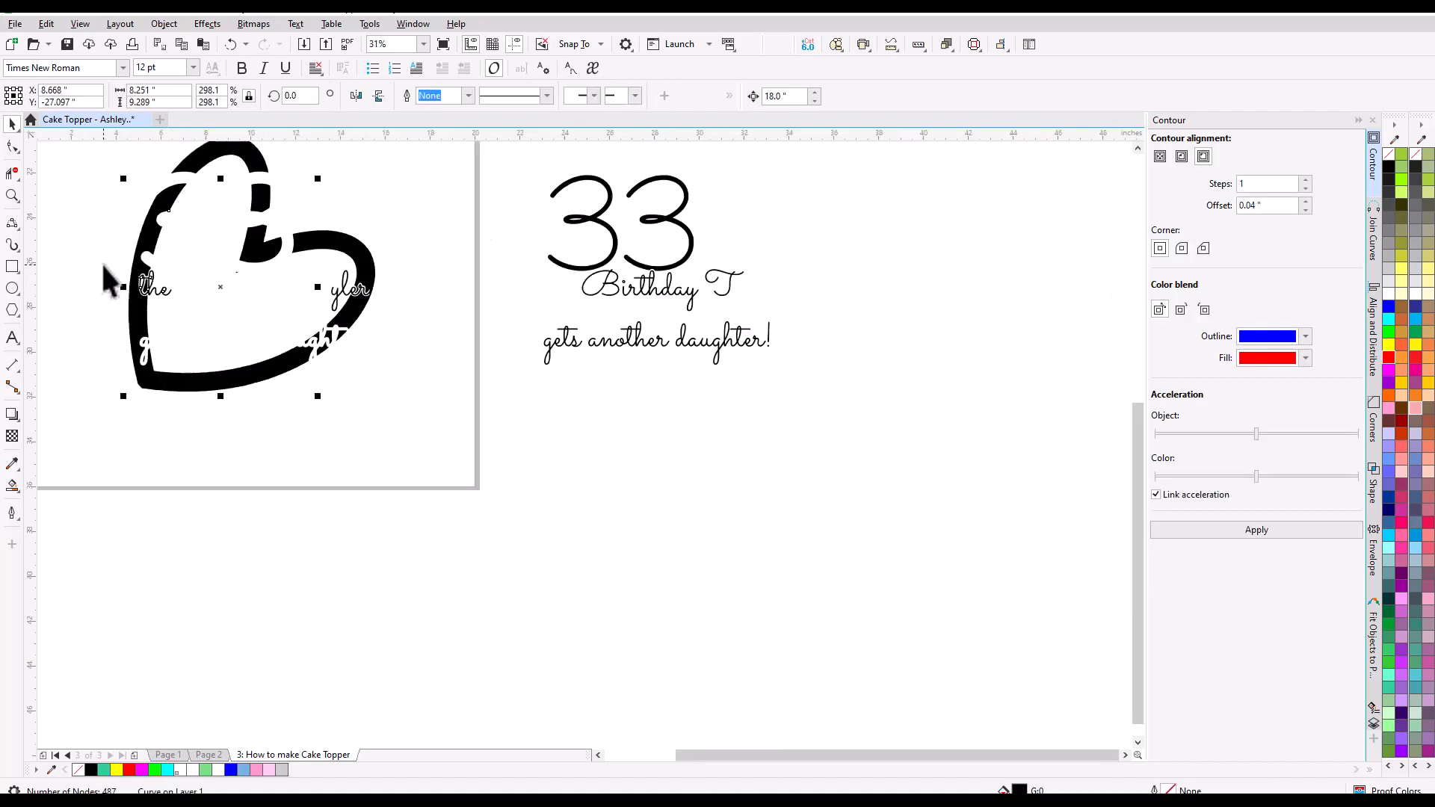
scroll(106, 262, "up", 1)
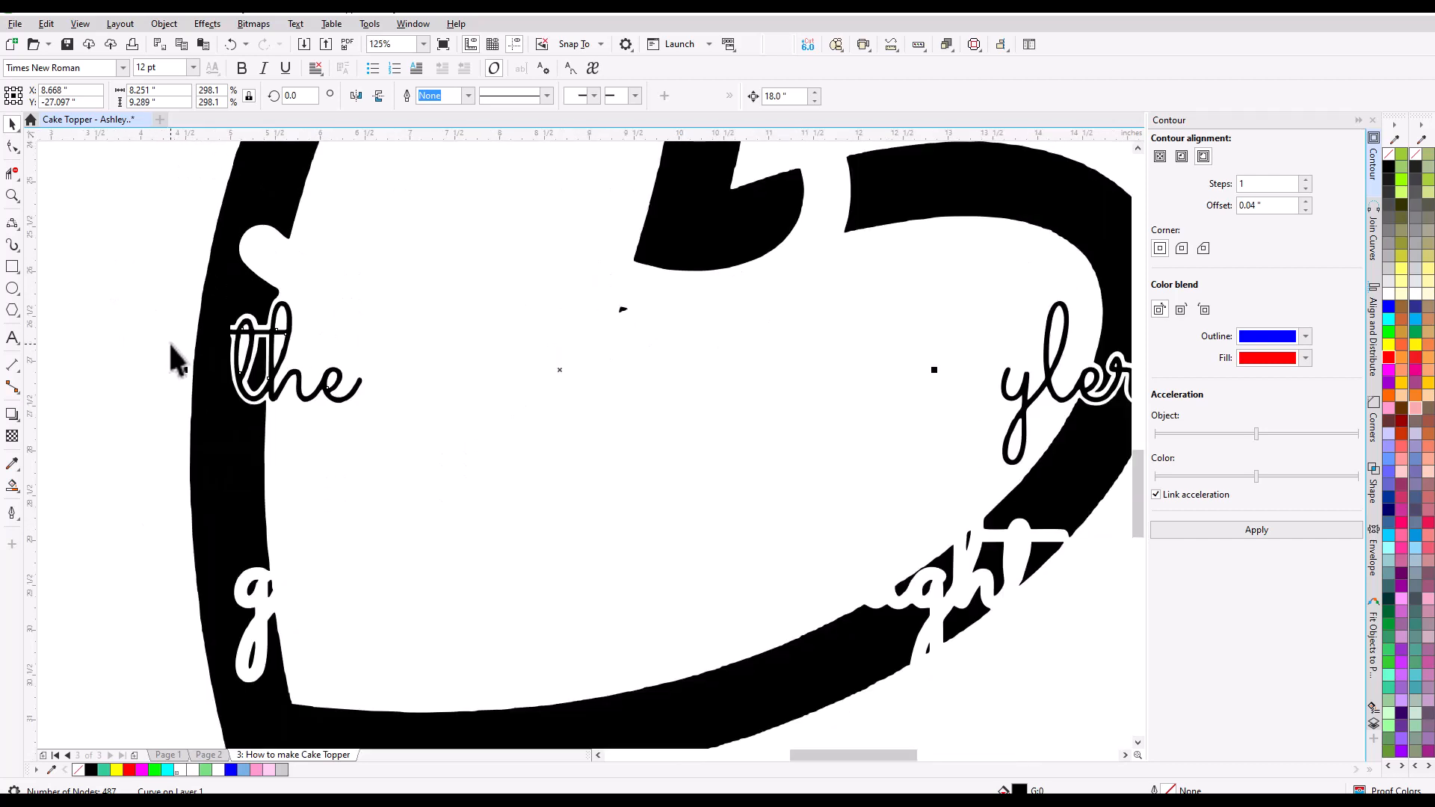
scroll(169, 344, "up", 2)
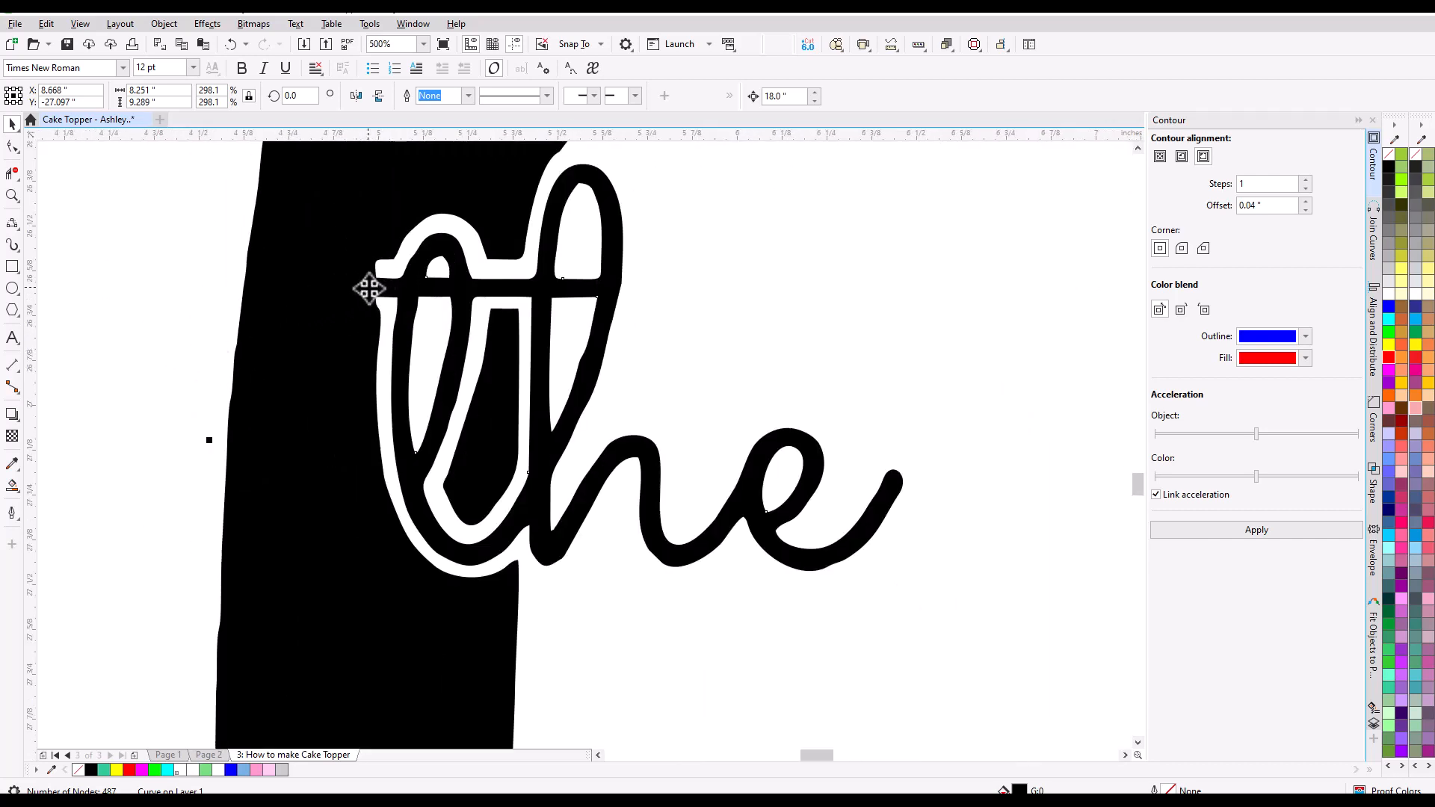
scroll(166, 323, "down", 3)
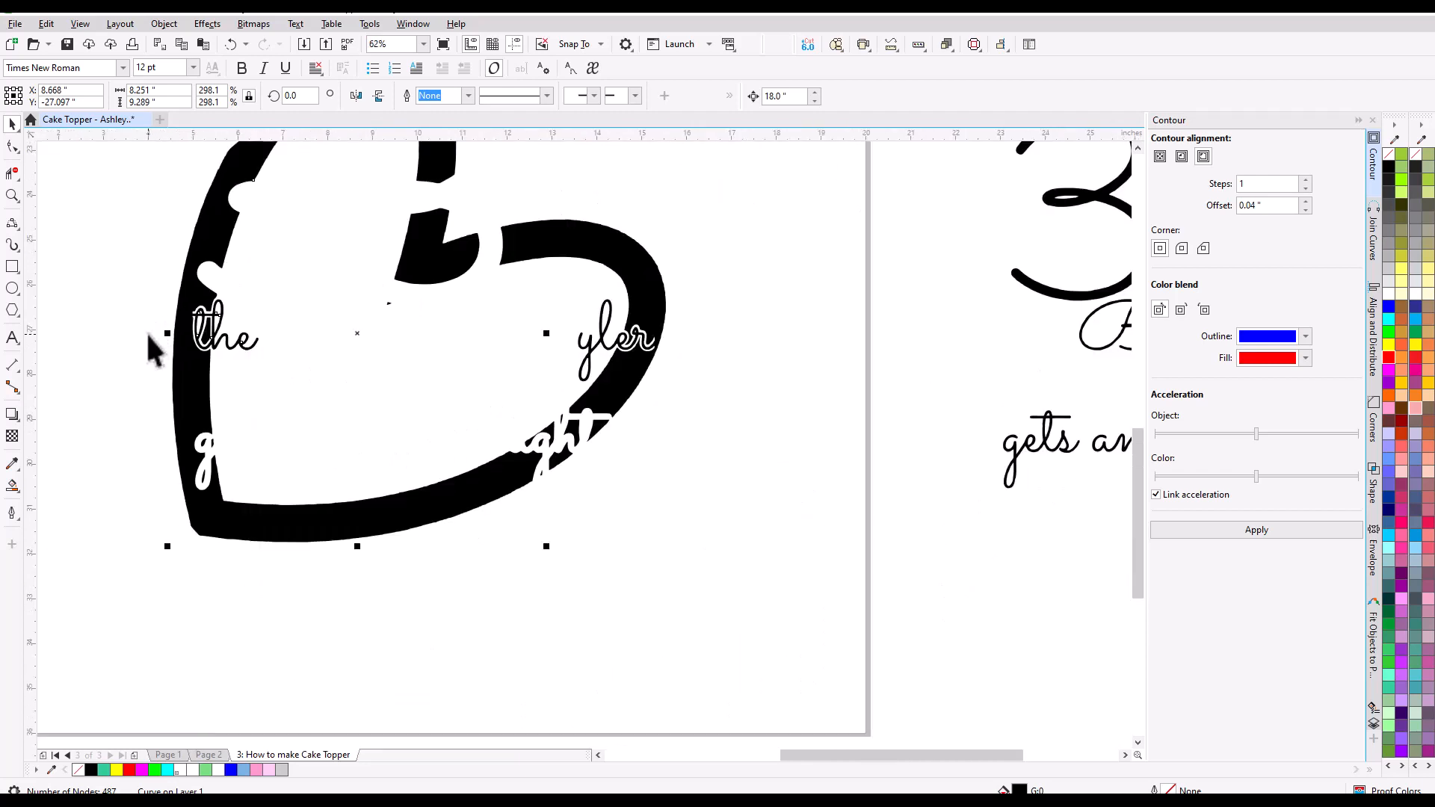
key("Right")
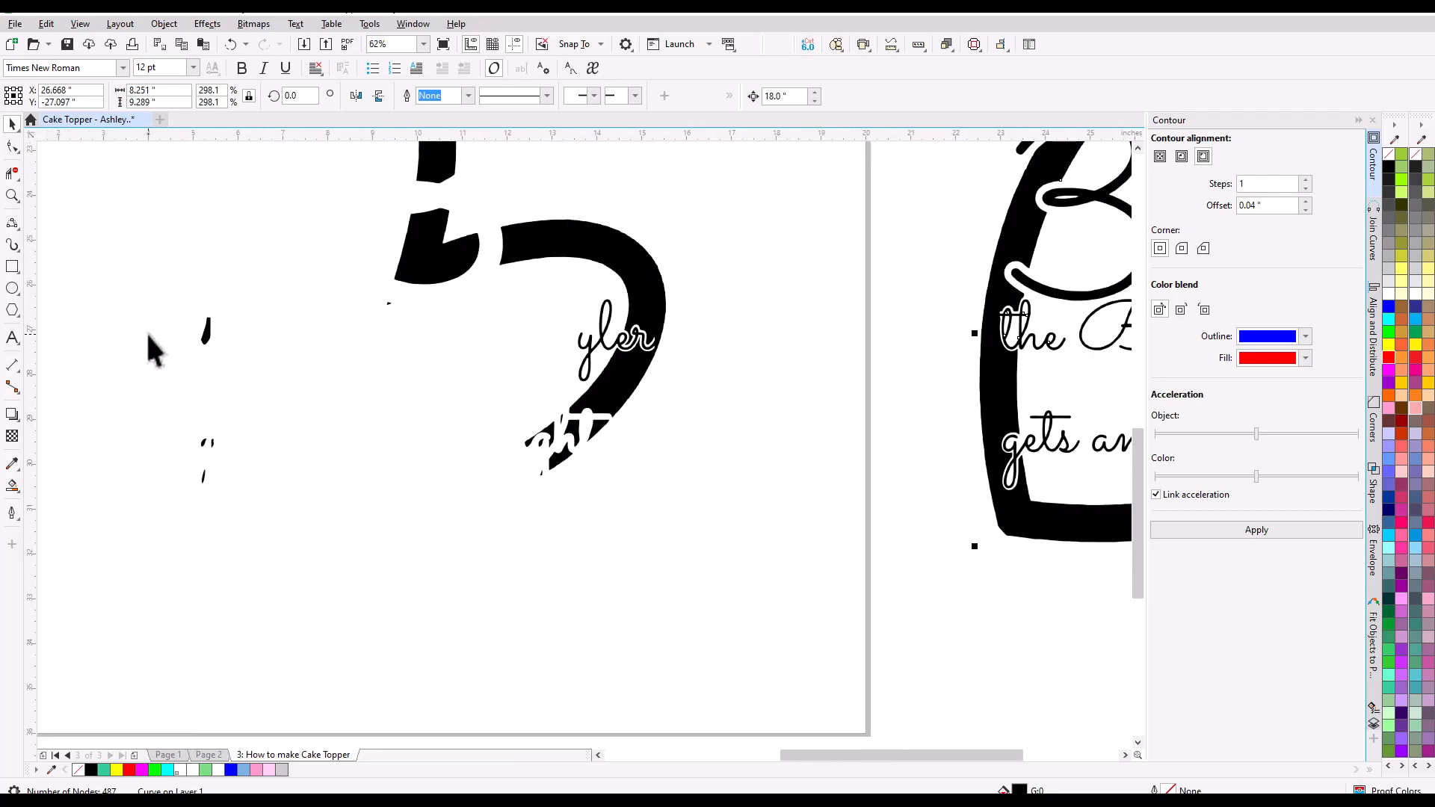
key("Left")
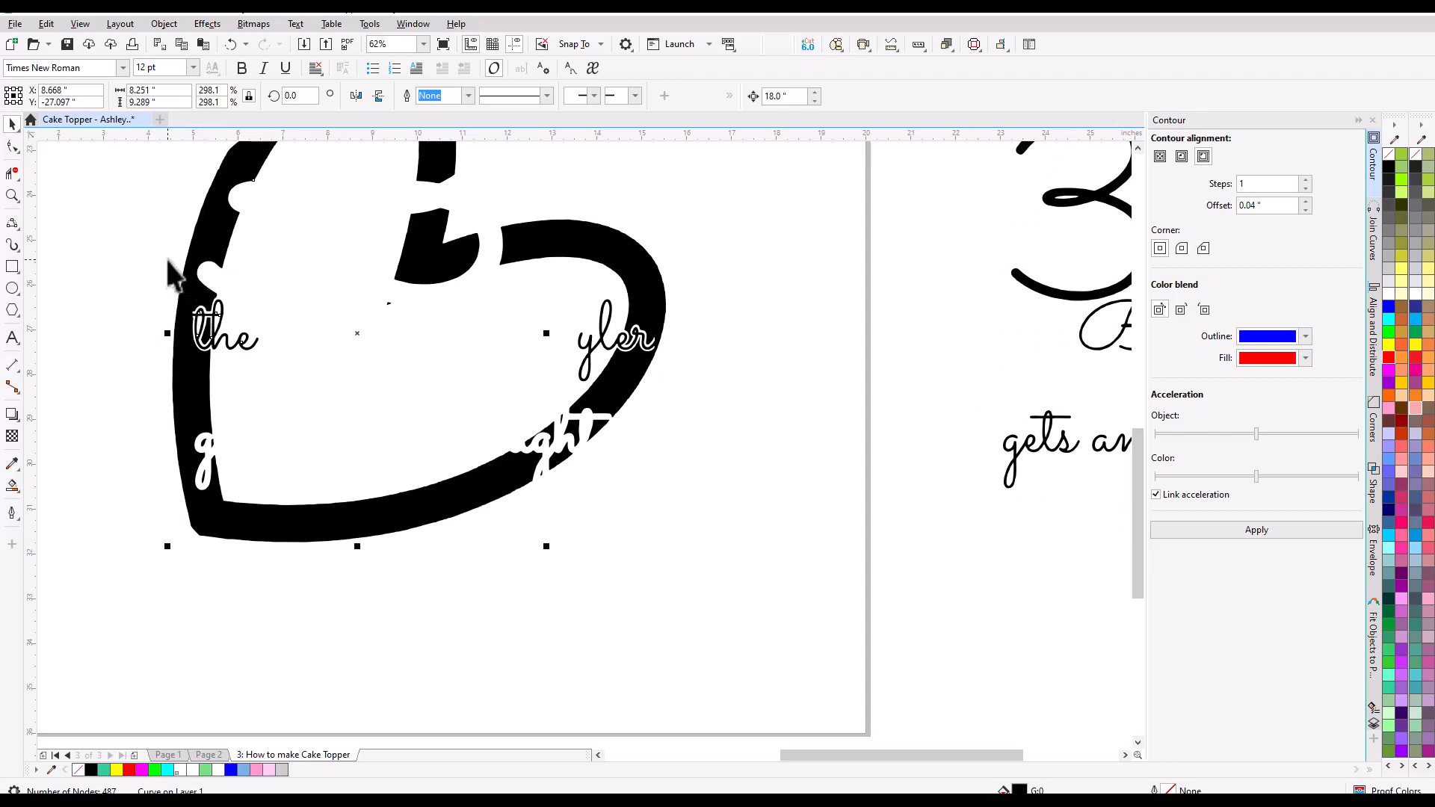
- Remove the fill from all remaining heart and lettering pieces on the page and give them a red outline
scroll(157, 240, "down", 3)
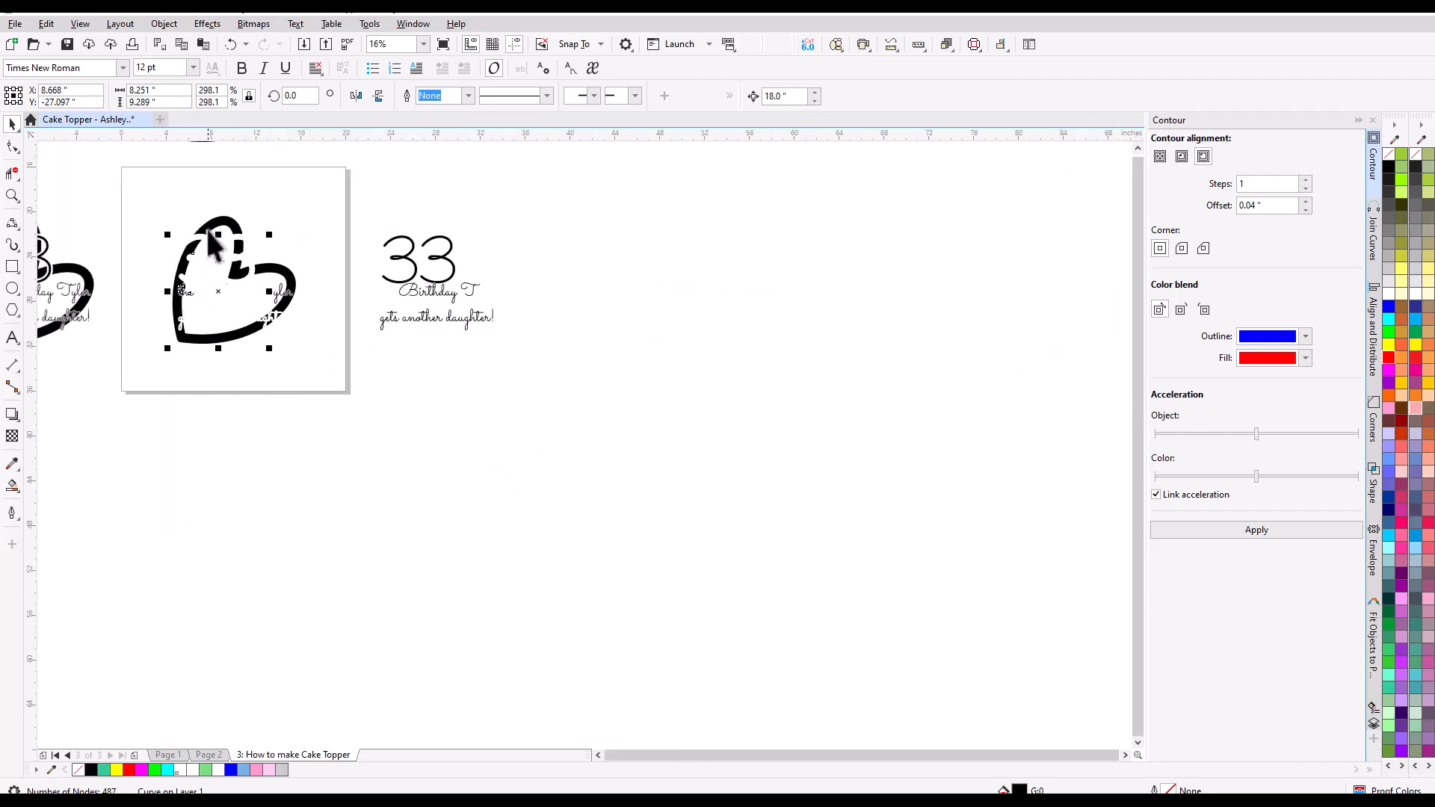
scroll(239, 518, "up", 3)
left_click_drag(67, 364, 453, 723)
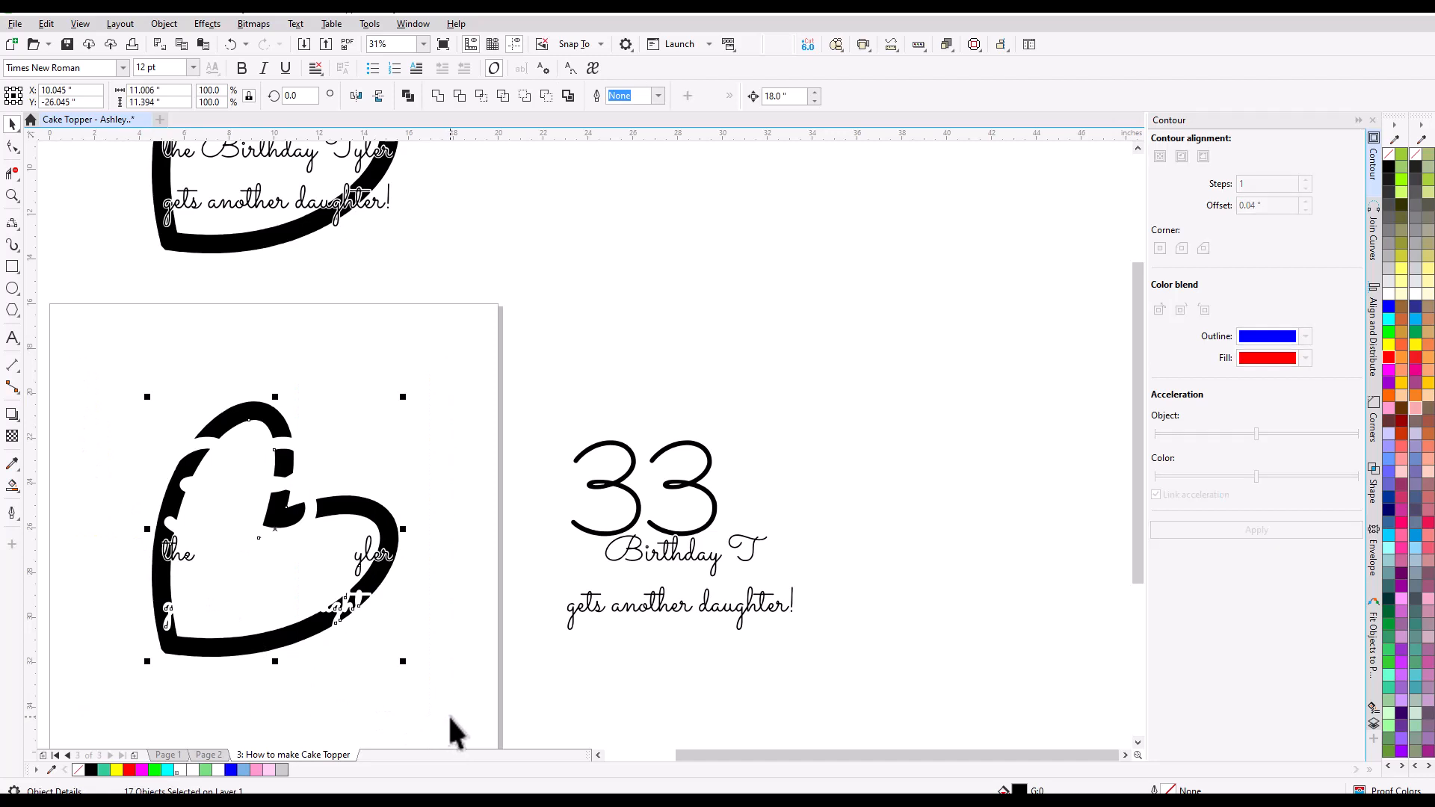
key("F4")
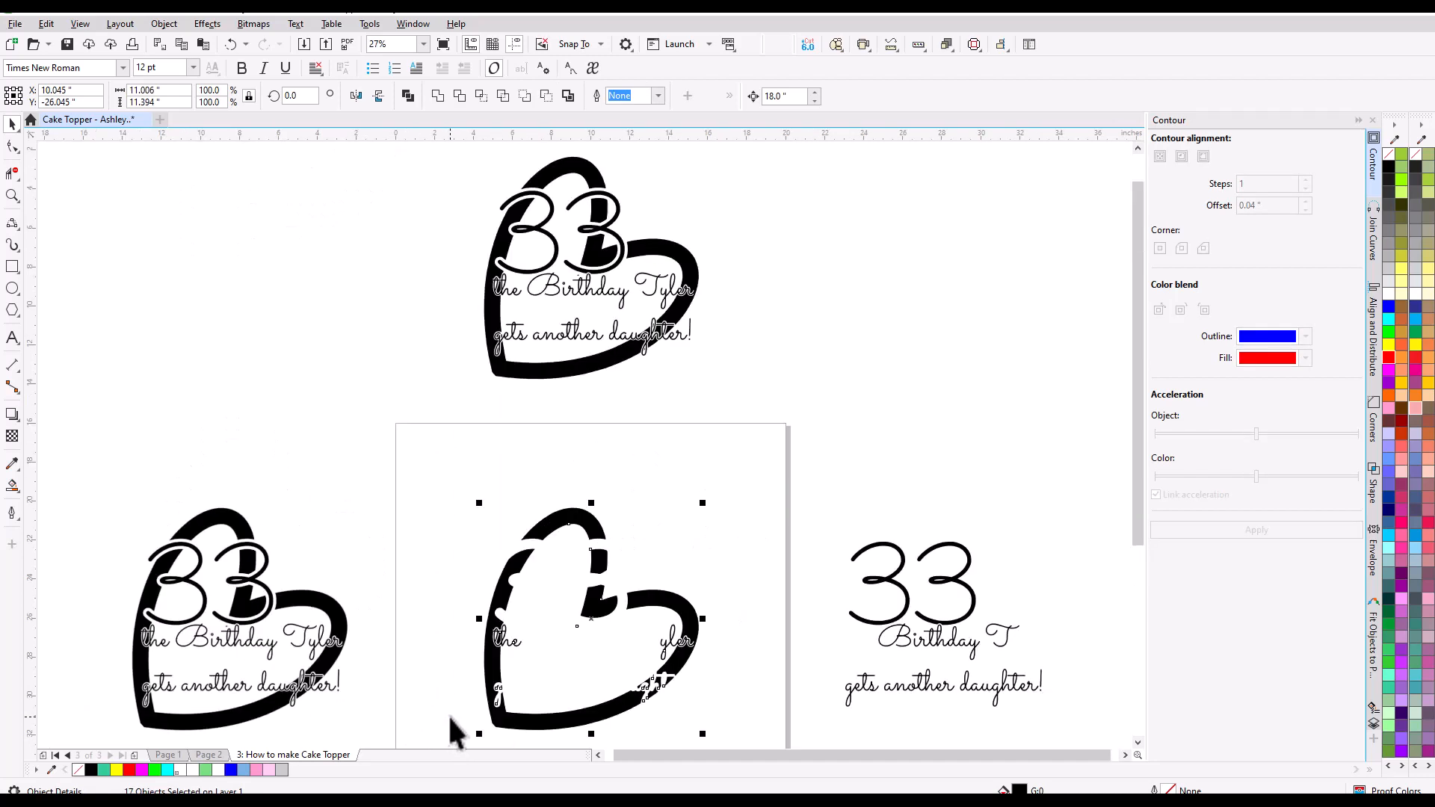
left_click(16, 199)
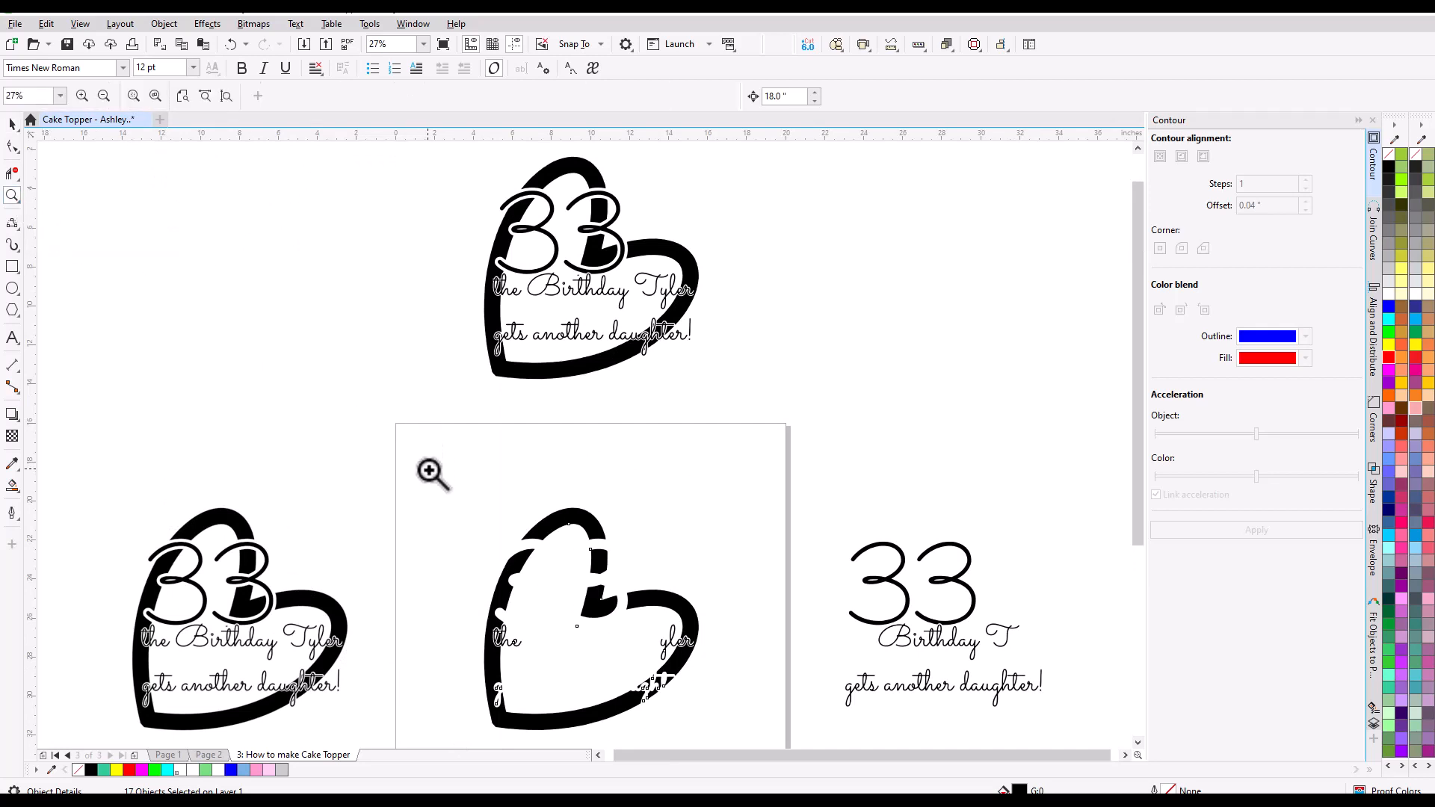
left_click_drag(430, 475, 724, 710)
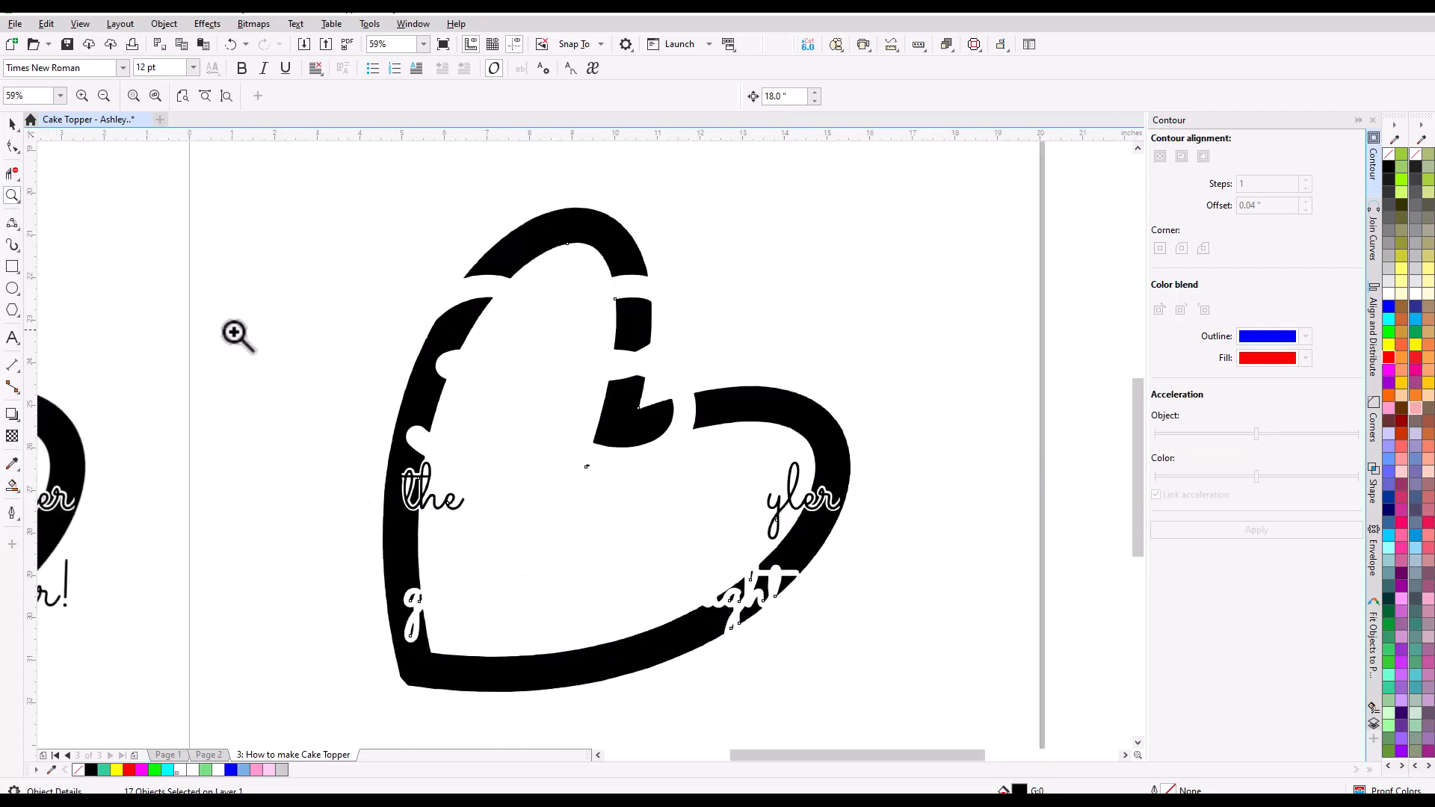
left_click(12, 124)
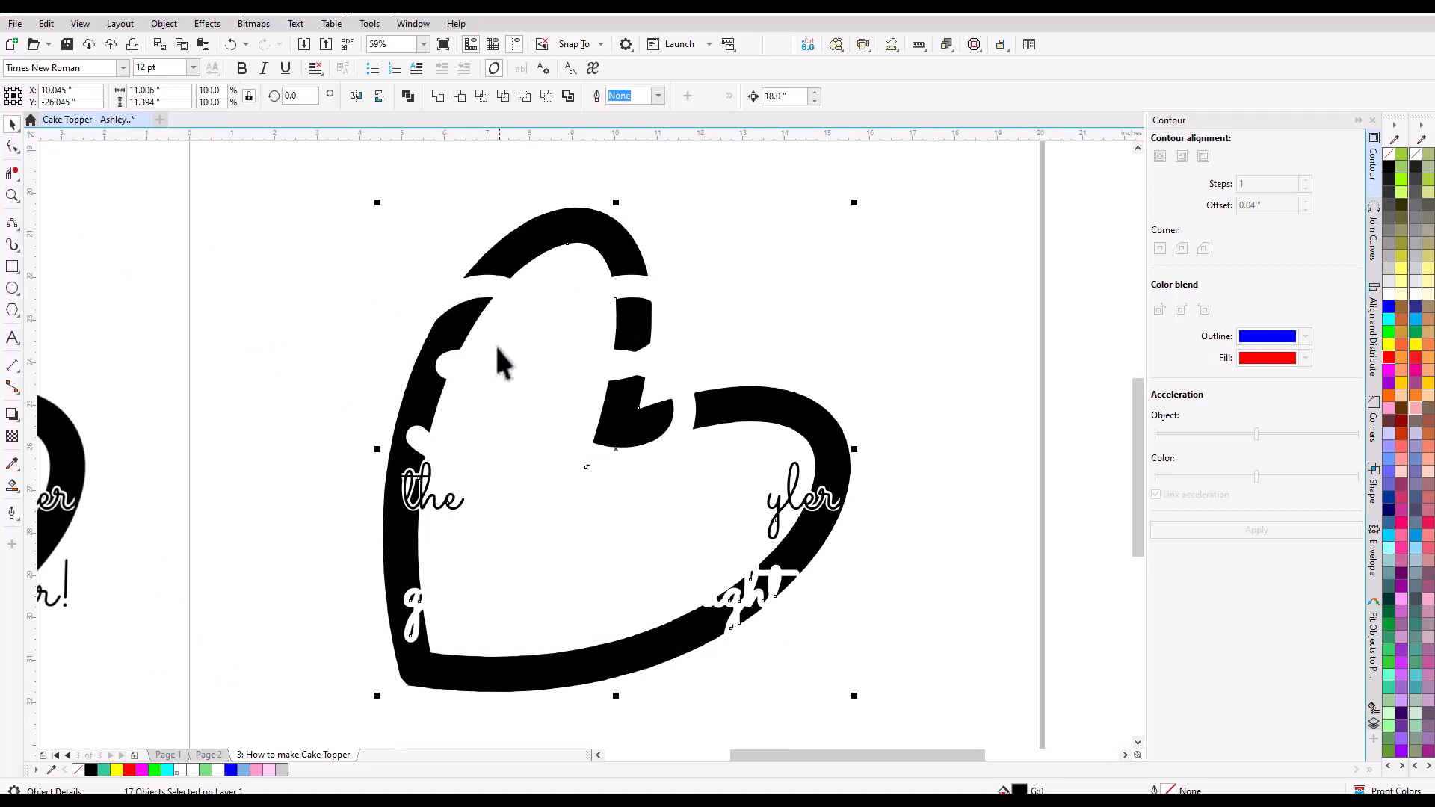
left_click(339, 403)
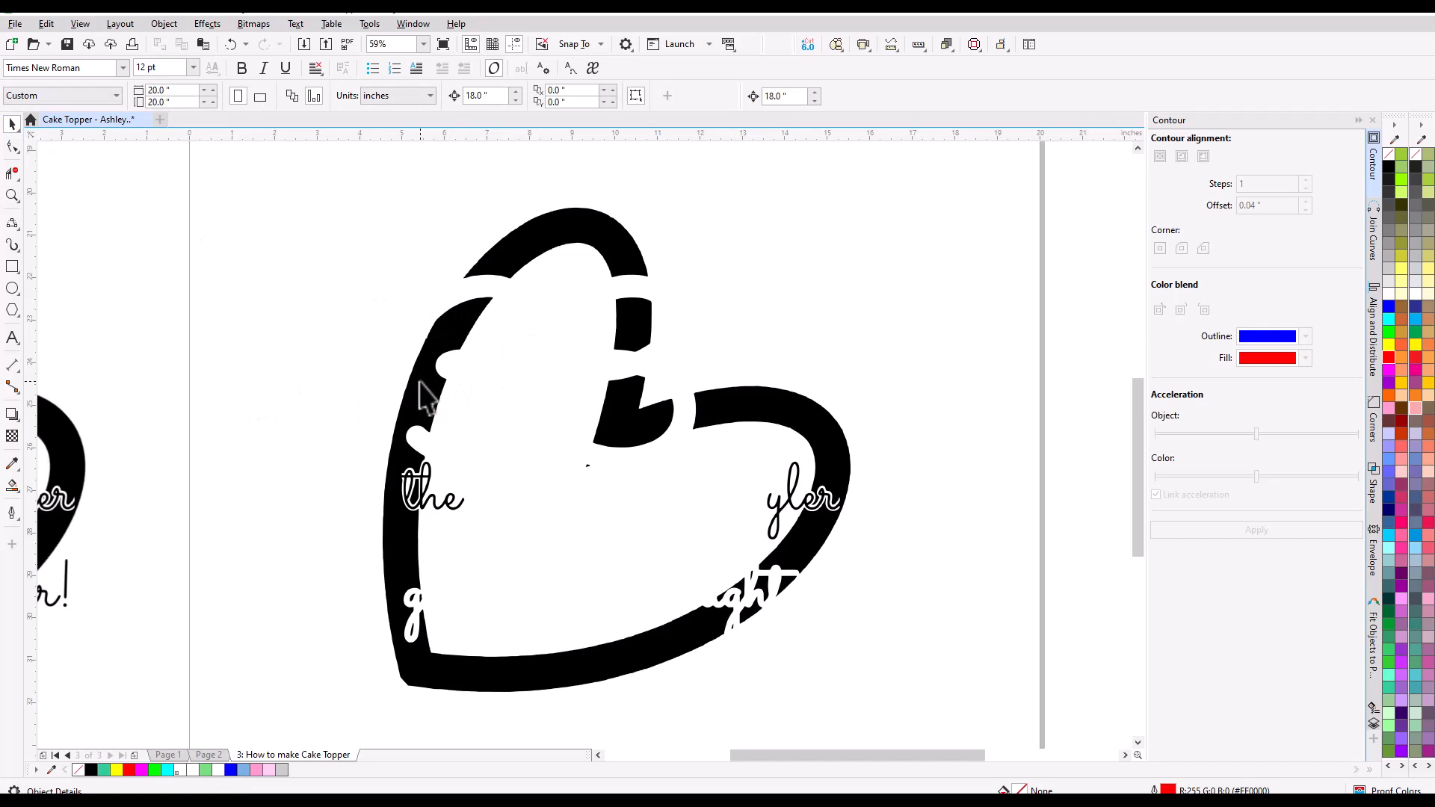
left_click_drag(298, 252, 927, 732)
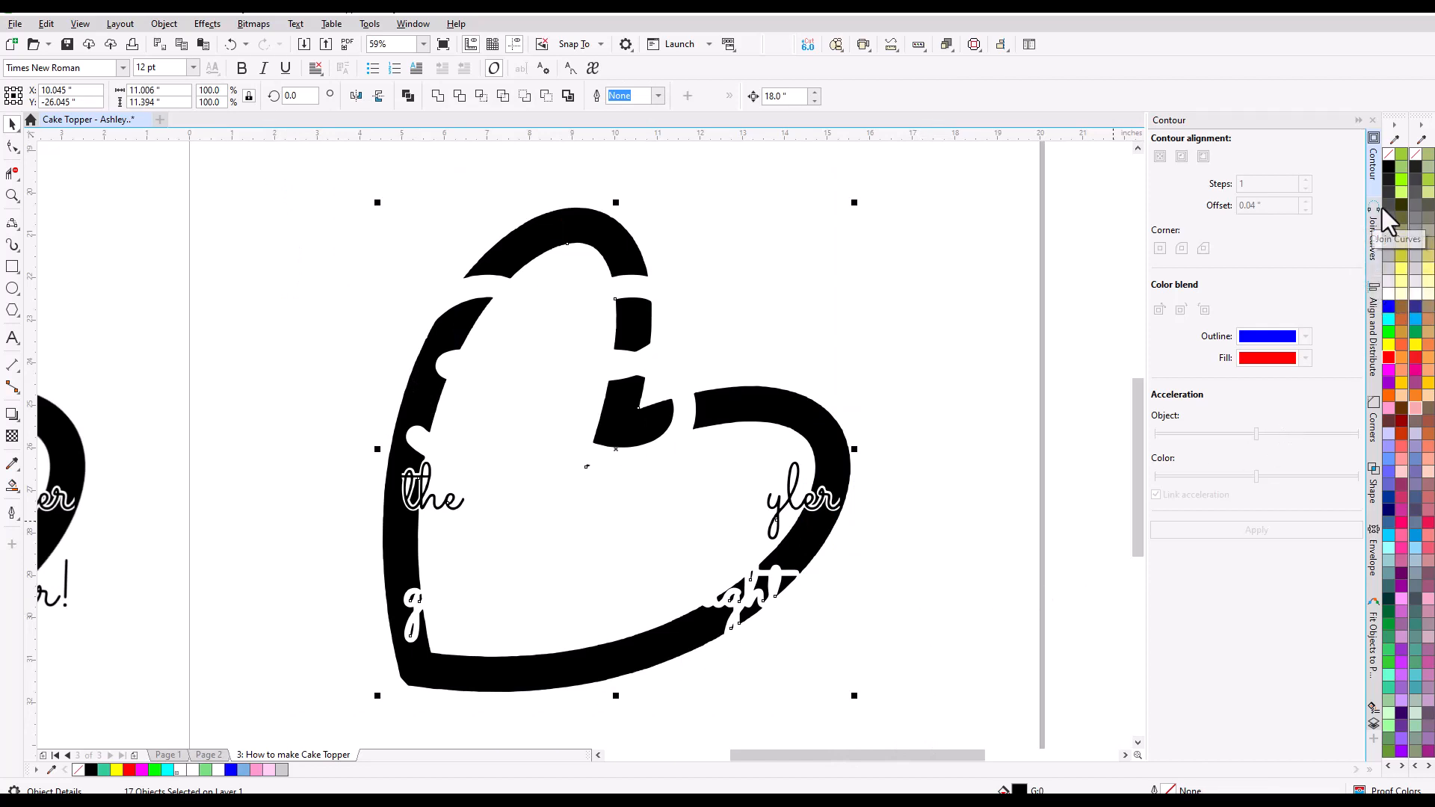
left_click(1390, 153)
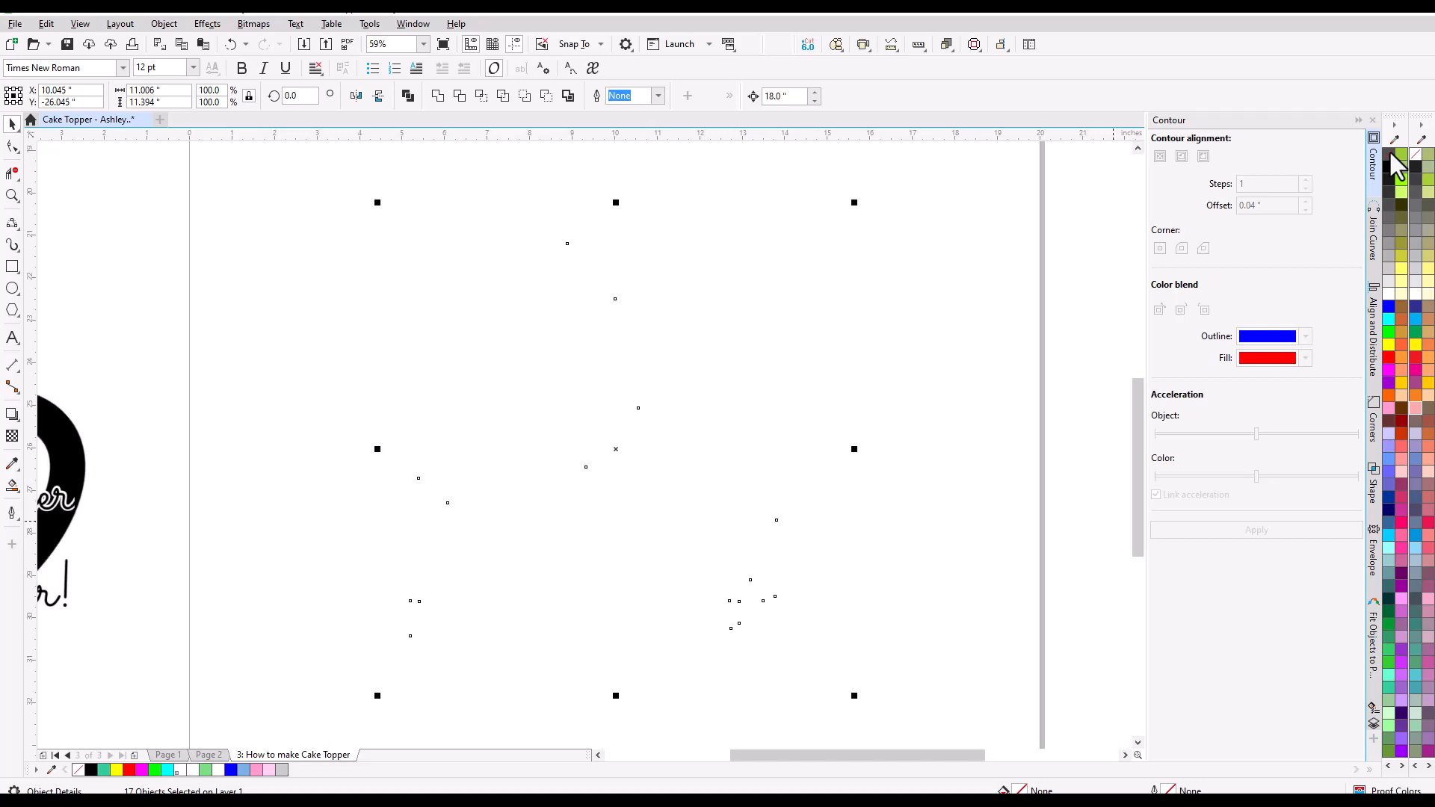
right_click(1387, 360)
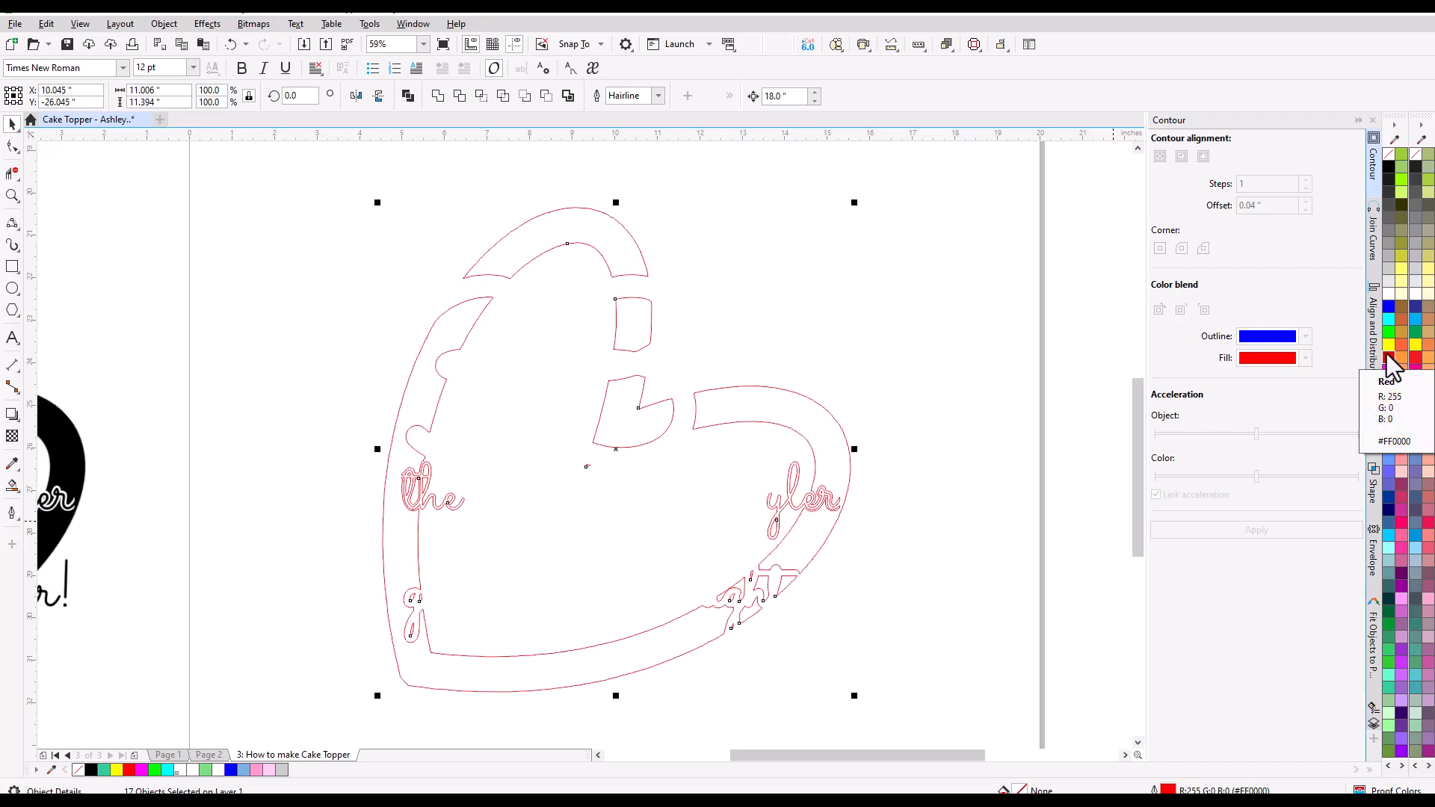
- Draw a 2-point line about 0.15 inches long that closes the open stroke end of the name's last letter, r
scroll(854, 511, "up", 5)
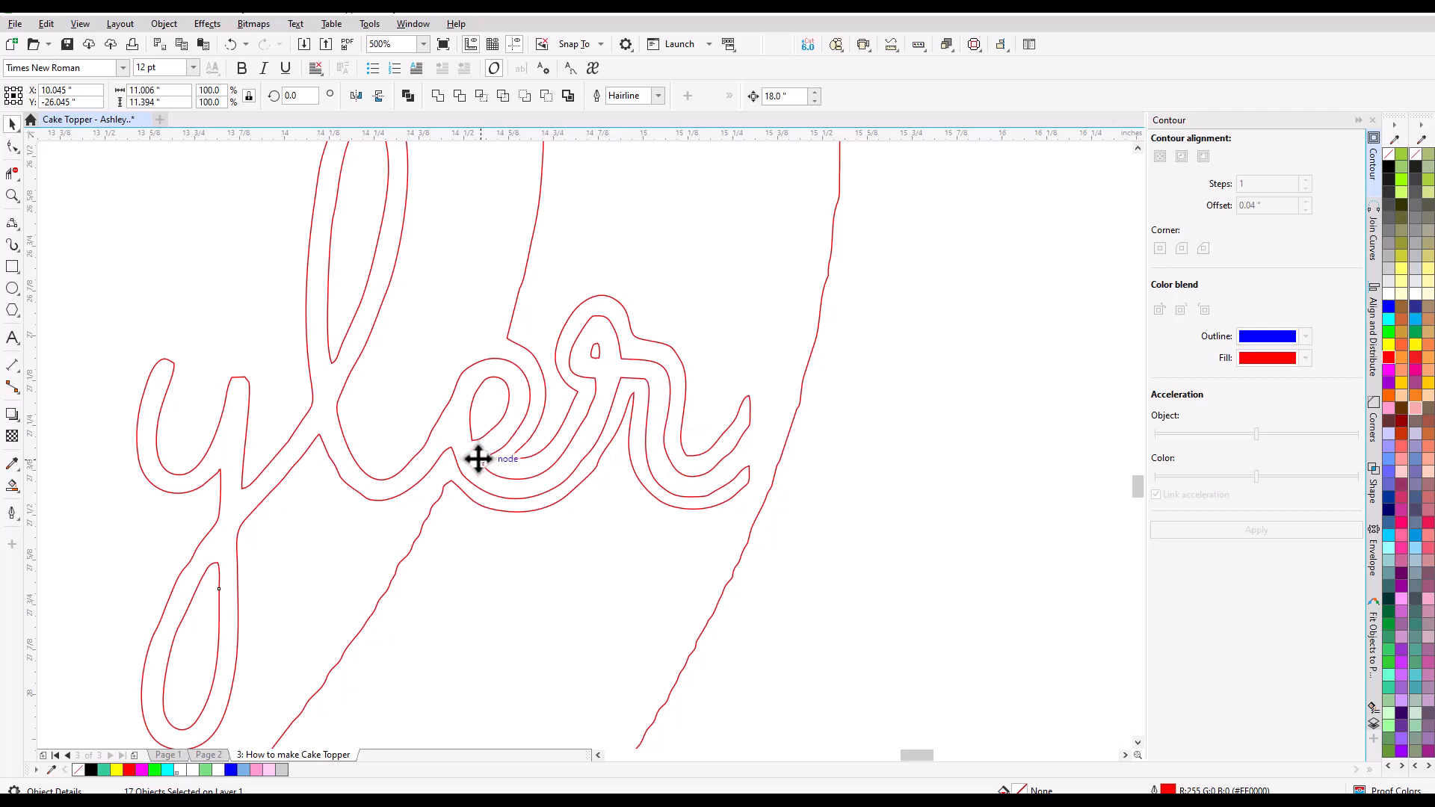
left_click(14, 370)
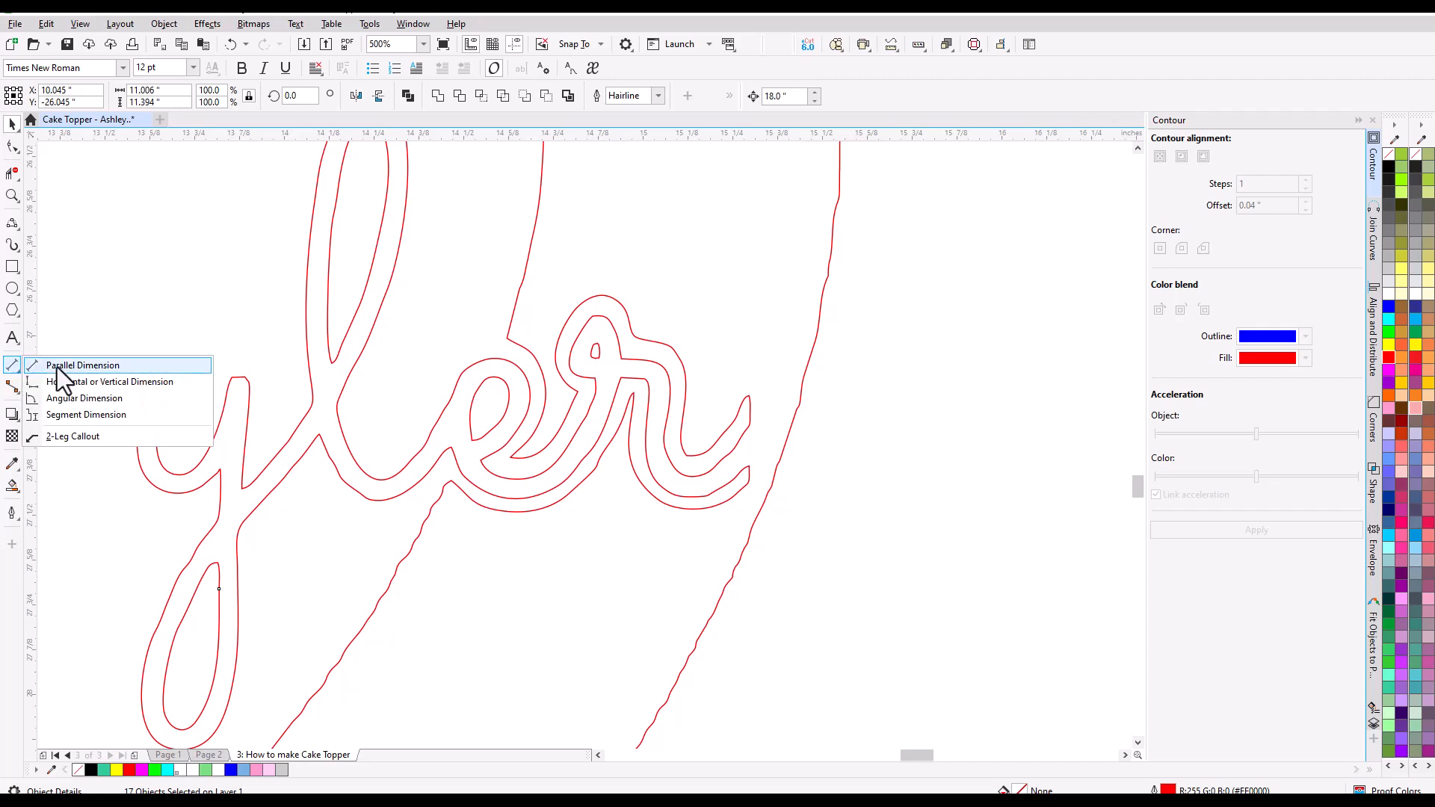
mouse_move(12, 218)
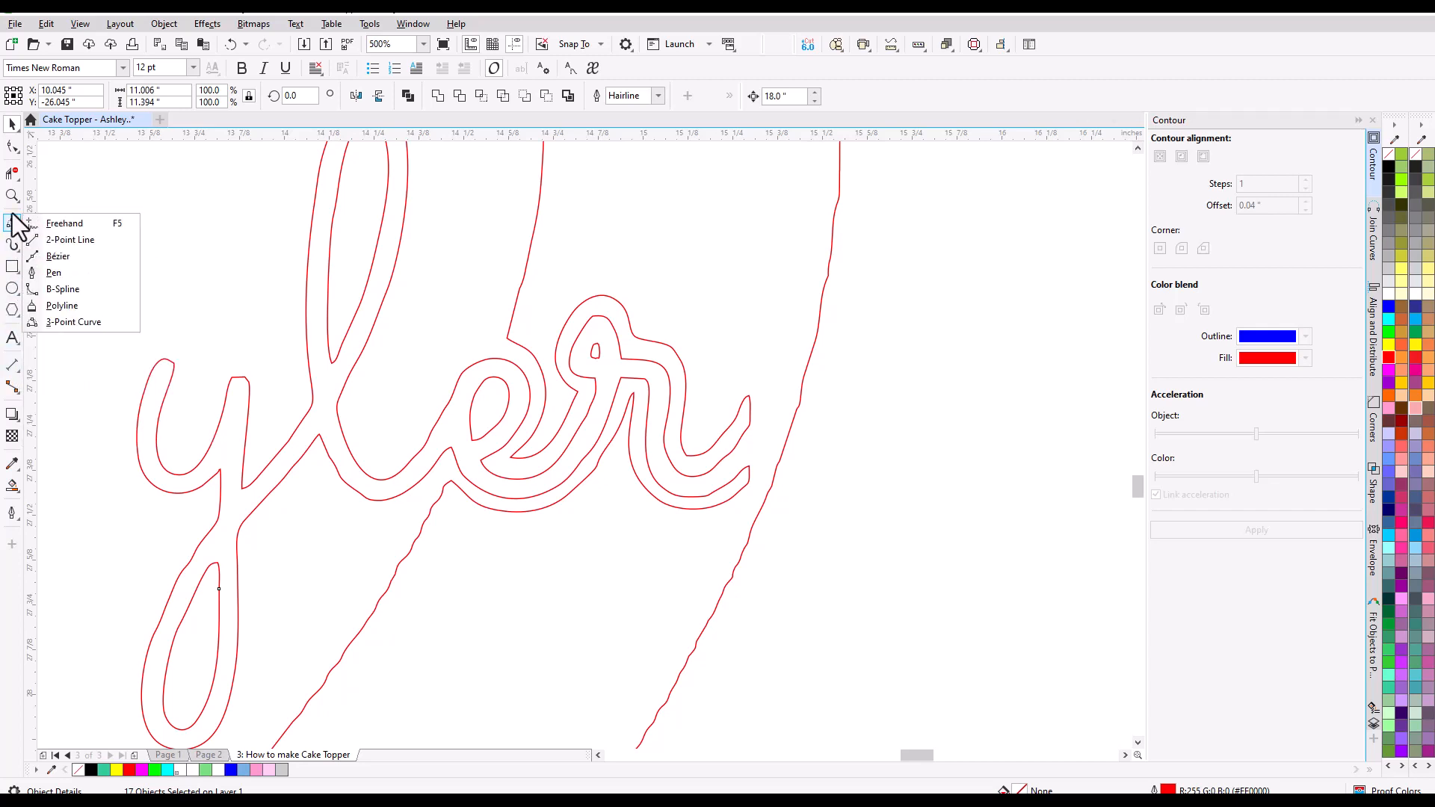
left_click(74, 239)
scroll(769, 445, "up", 2)
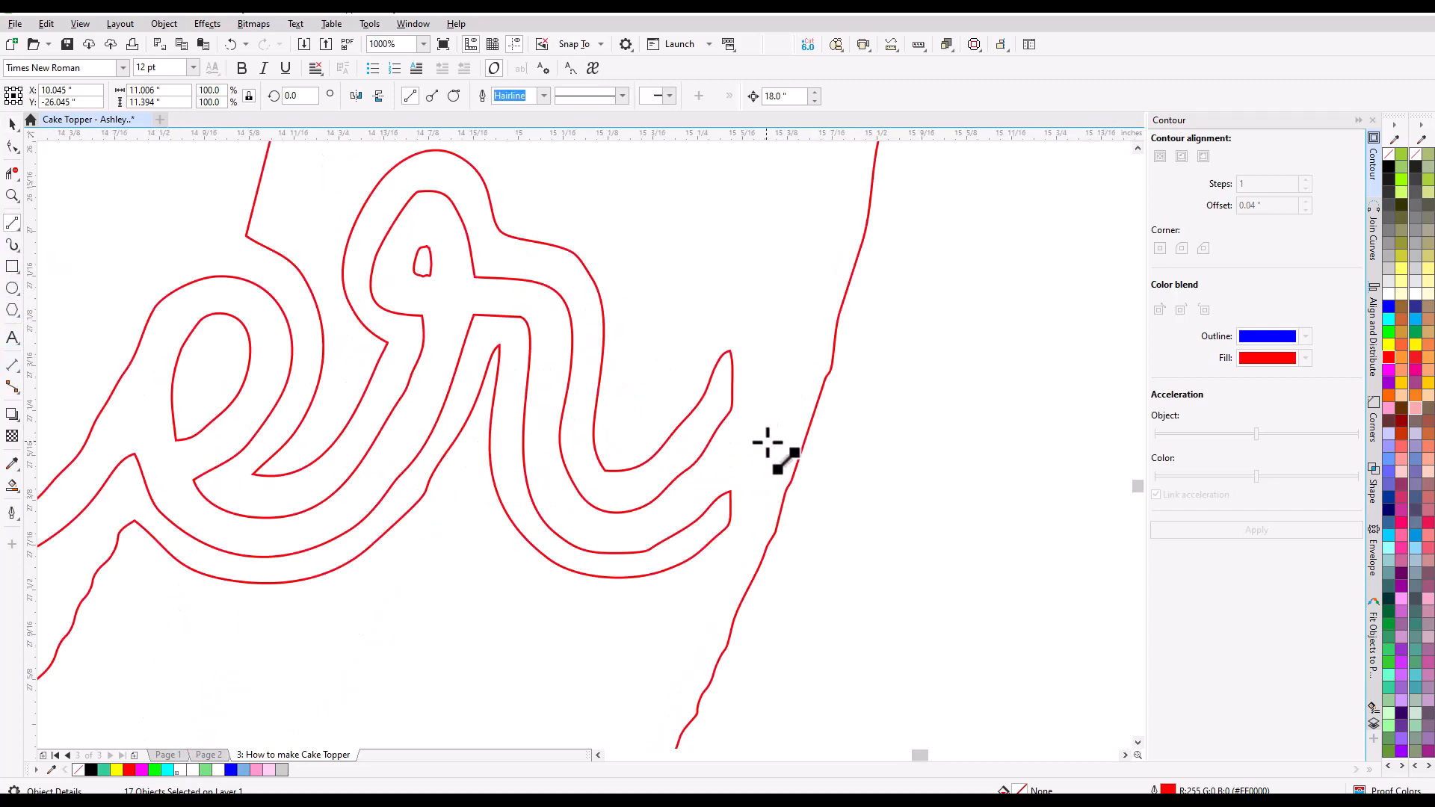
scroll(768, 443, "up", 2)
left_click_drag(686, 303, 681, 191)
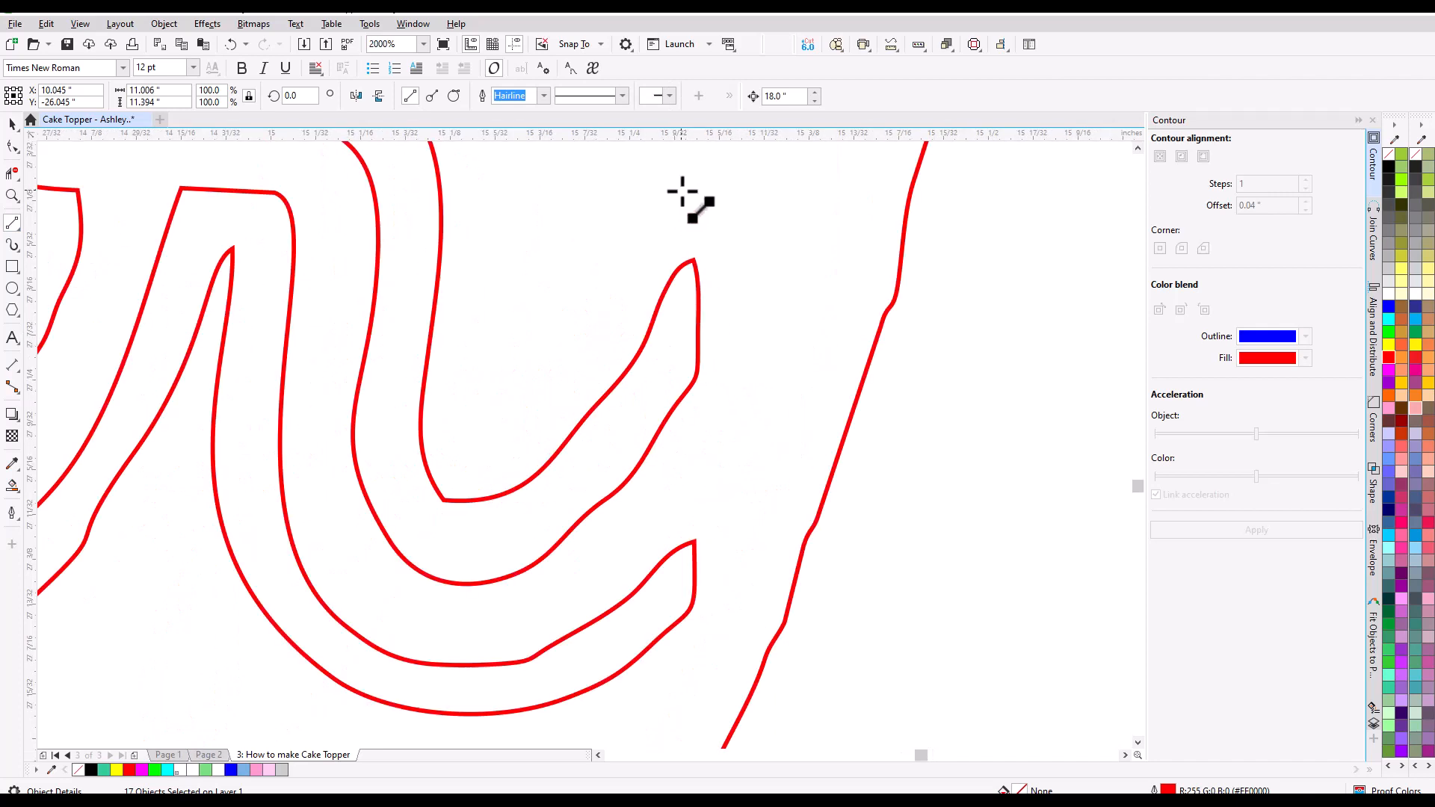
left_click_drag(697, 383, 728, 263)
key("Delete")
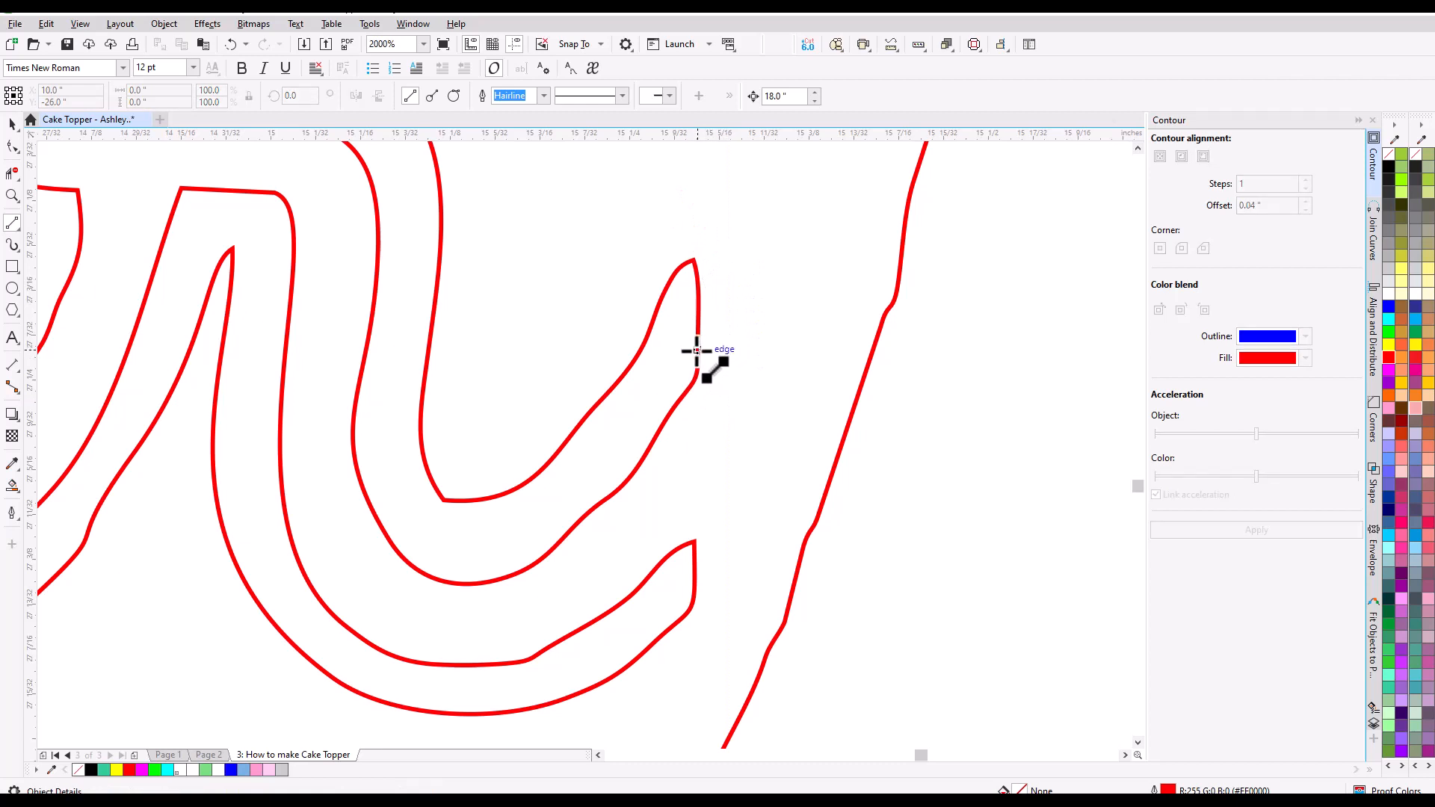
left_click_drag(696, 348, 694, 562)
scroll(697, 553, "down", 4)
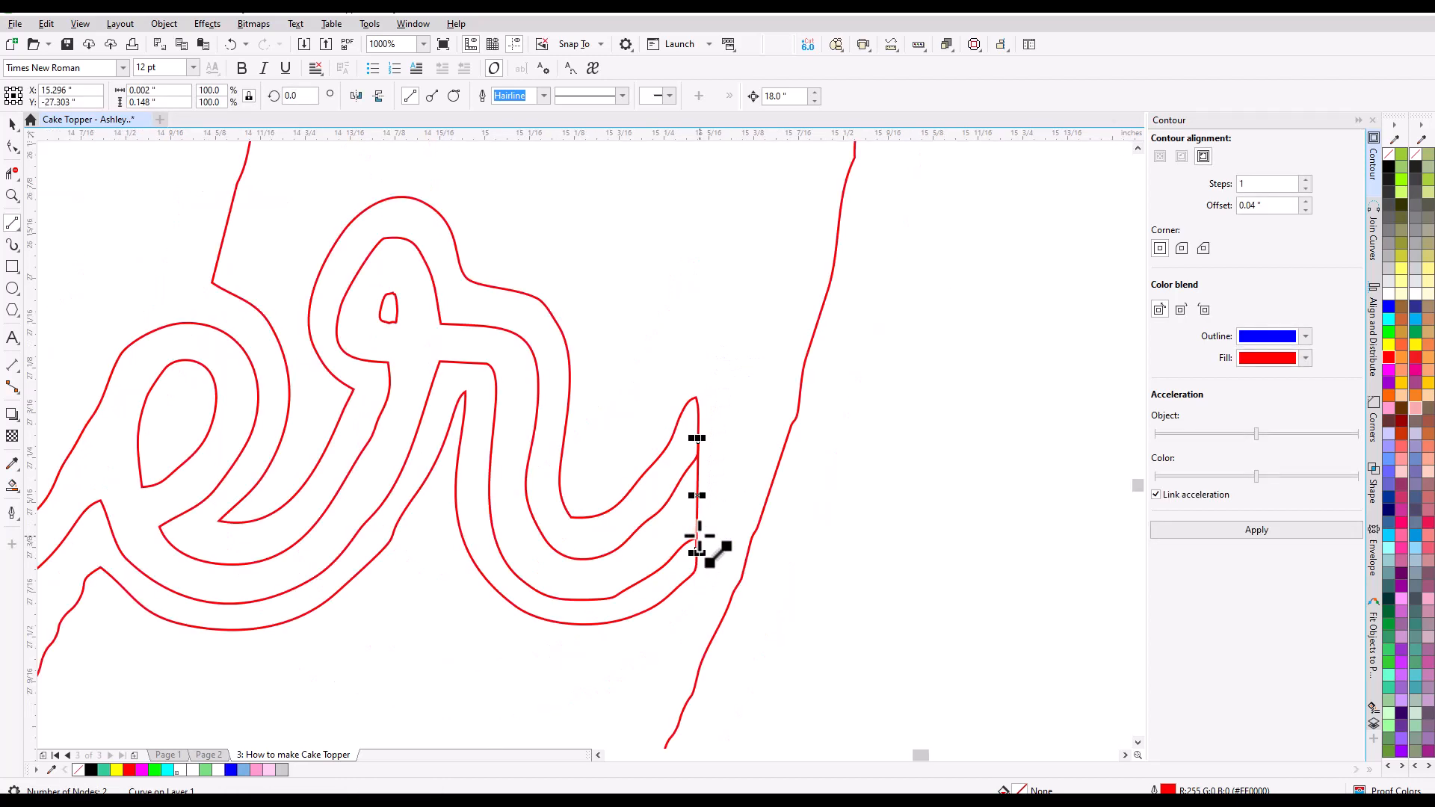
scroll(699, 536, "down", 2)
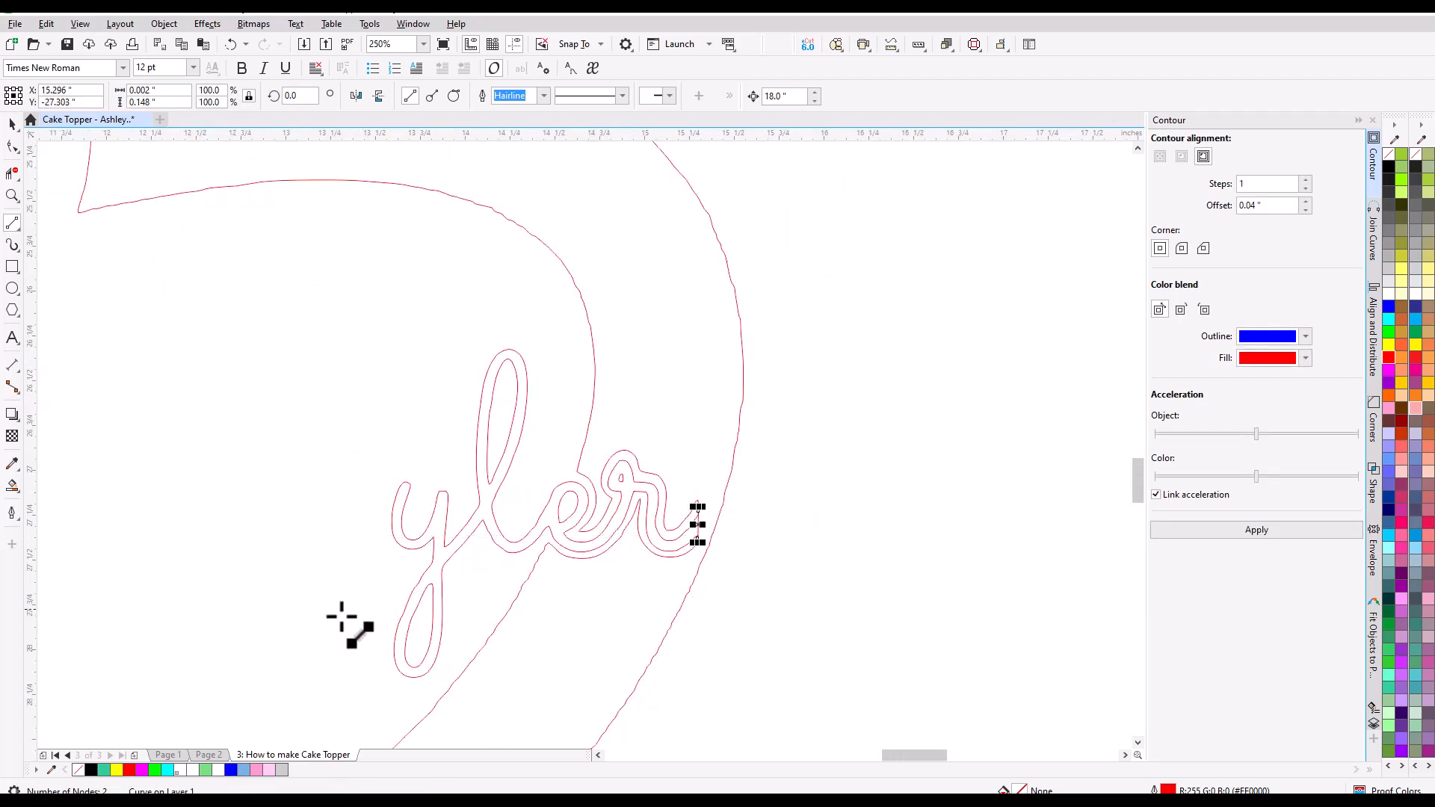
- Create a black shape from the name's remaining outlined letters with Smart Fill
left_click(14, 493)
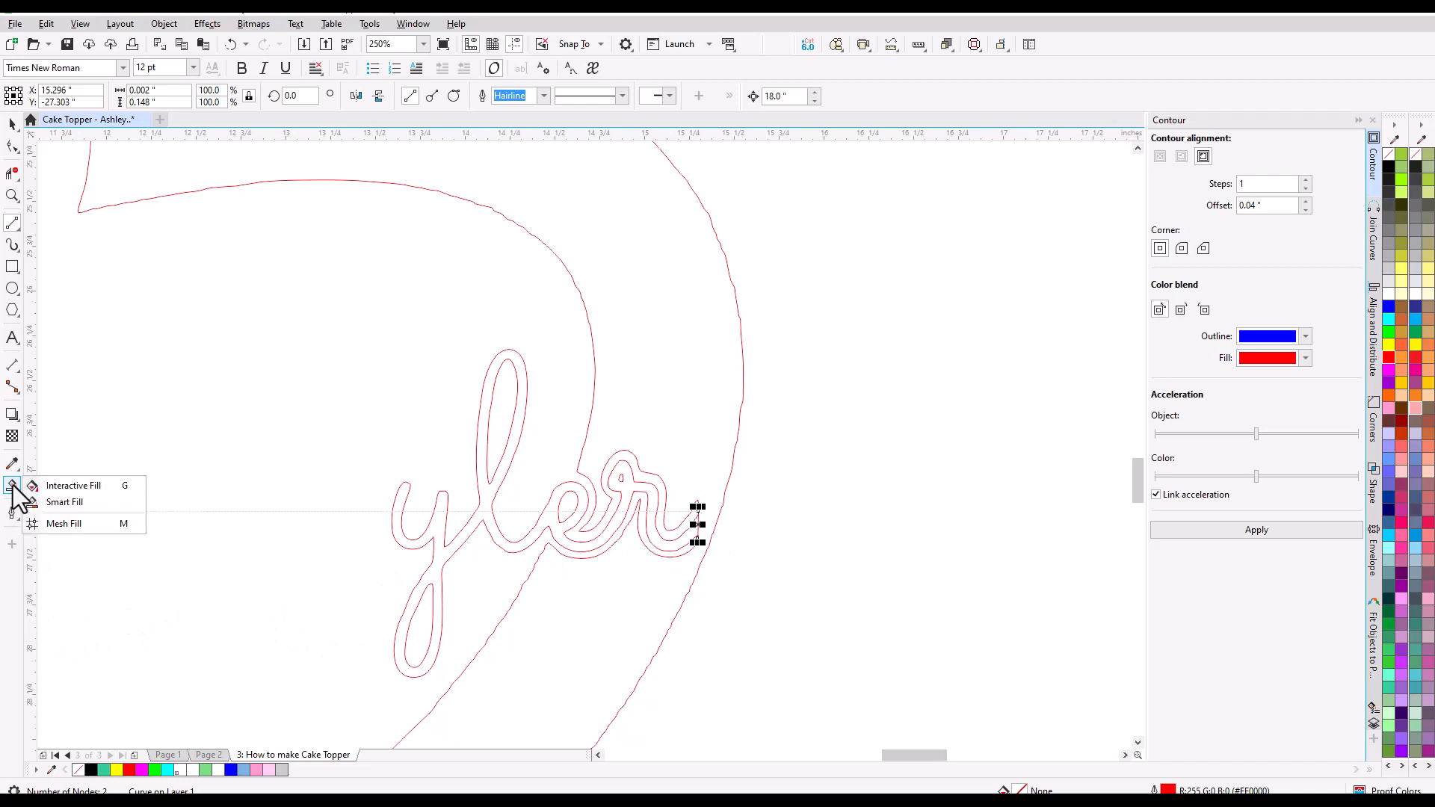
left_click(57, 503)
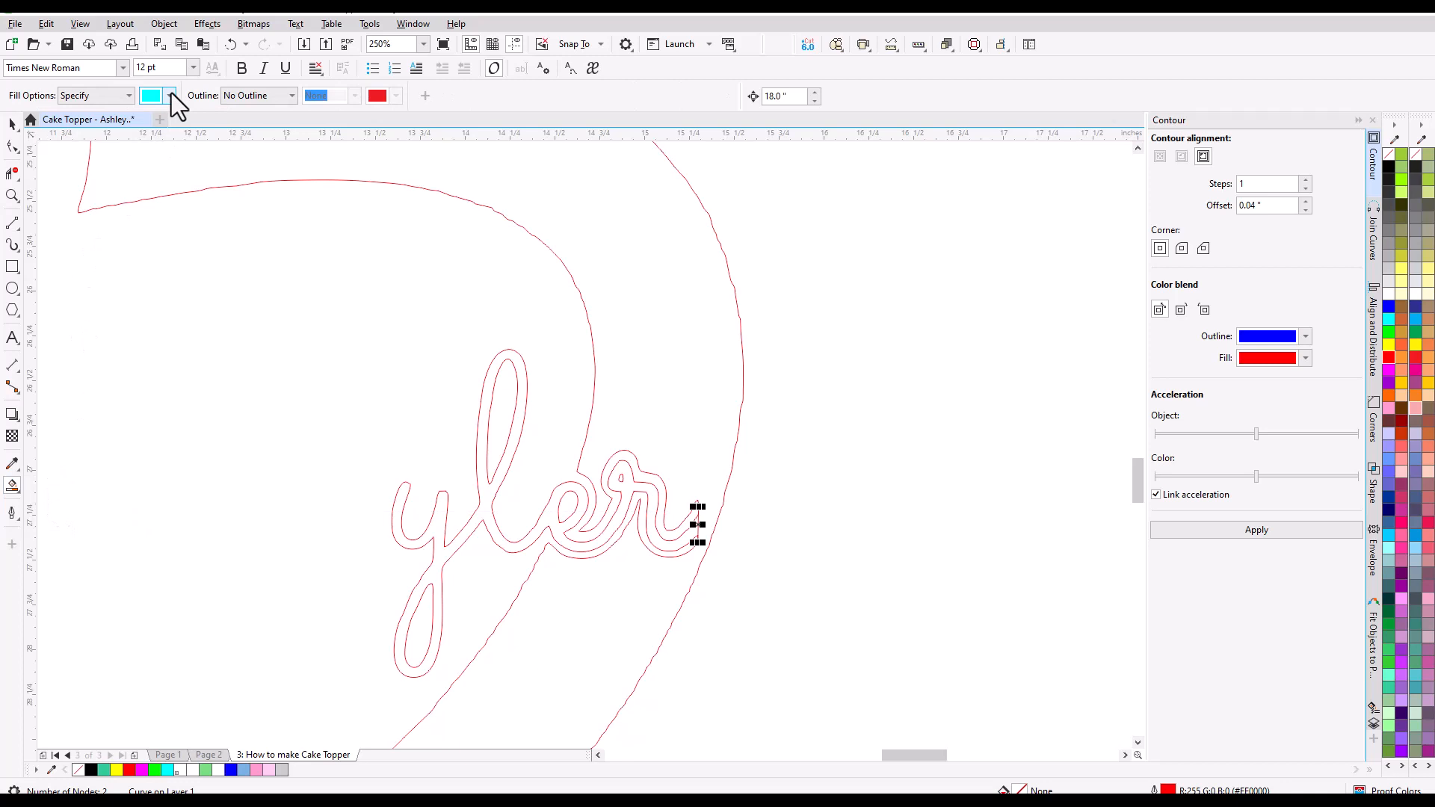
left_click(171, 95)
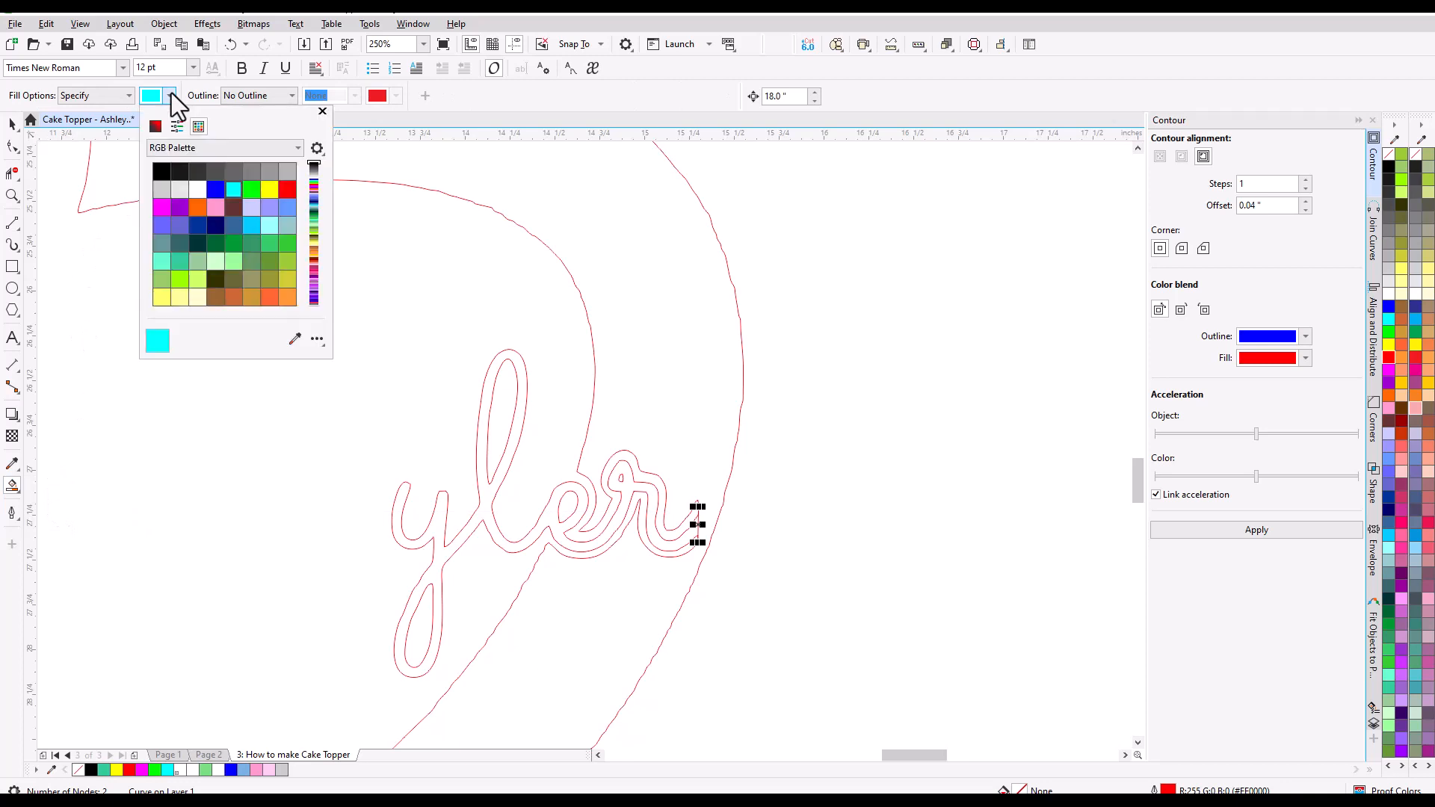
left_click(164, 167)
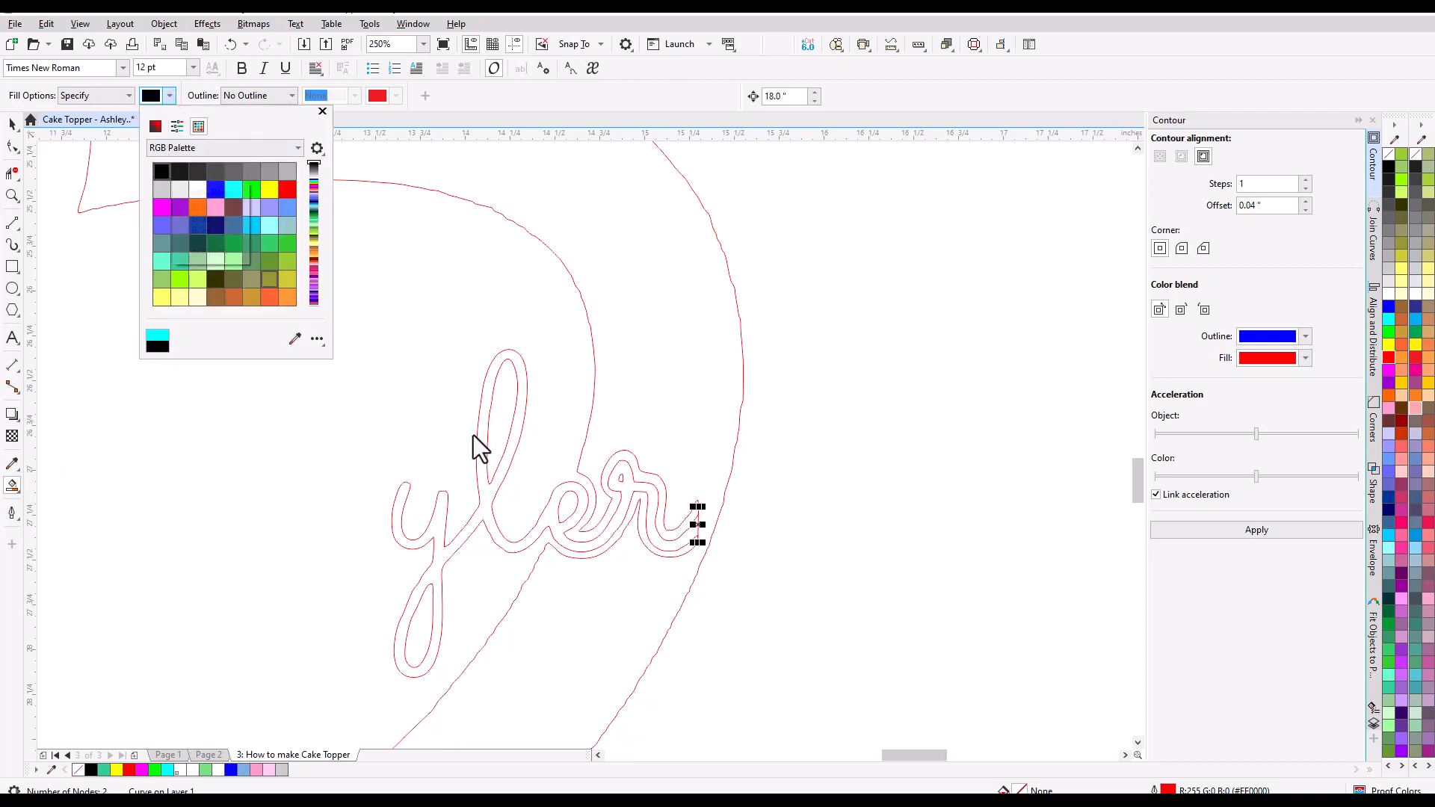
left_click(457, 544)
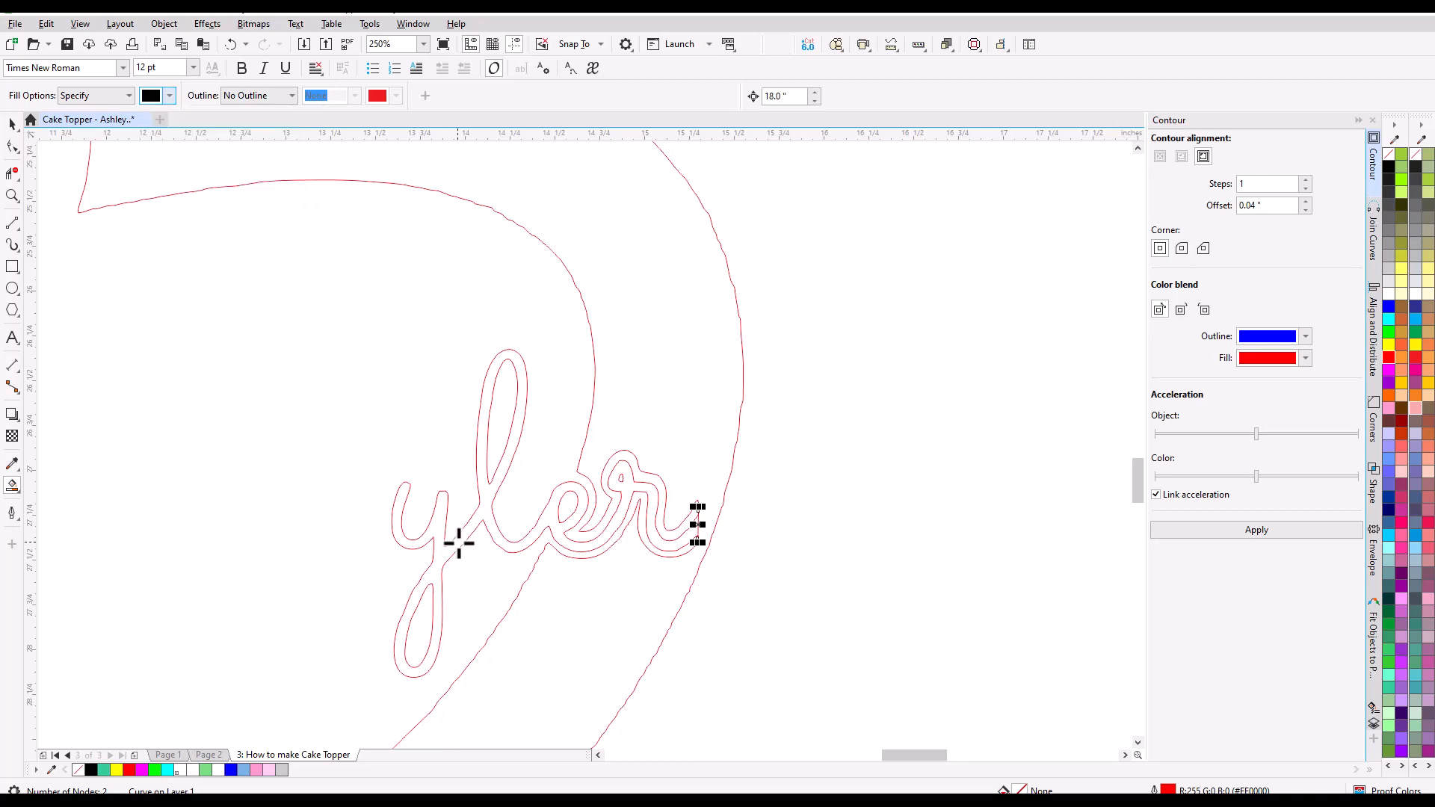
left_click(458, 543)
- Move the black-filled letters of the name 18 inches to the right, beside the capital T
scroll(305, 497, "down", 2)
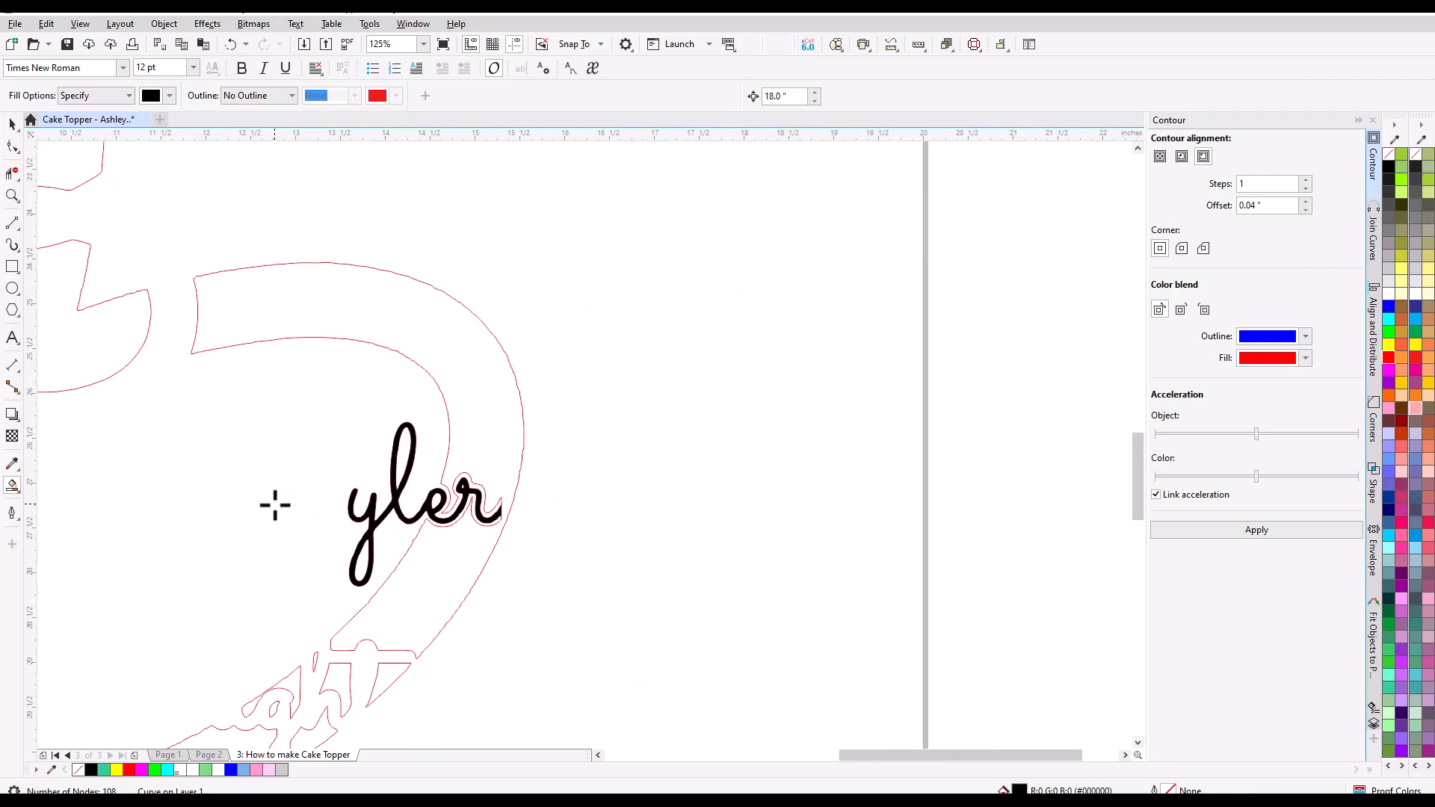
scroll(277, 506, "down", 1)
scroll(270, 559, "down", 1)
key("ctrl+z")
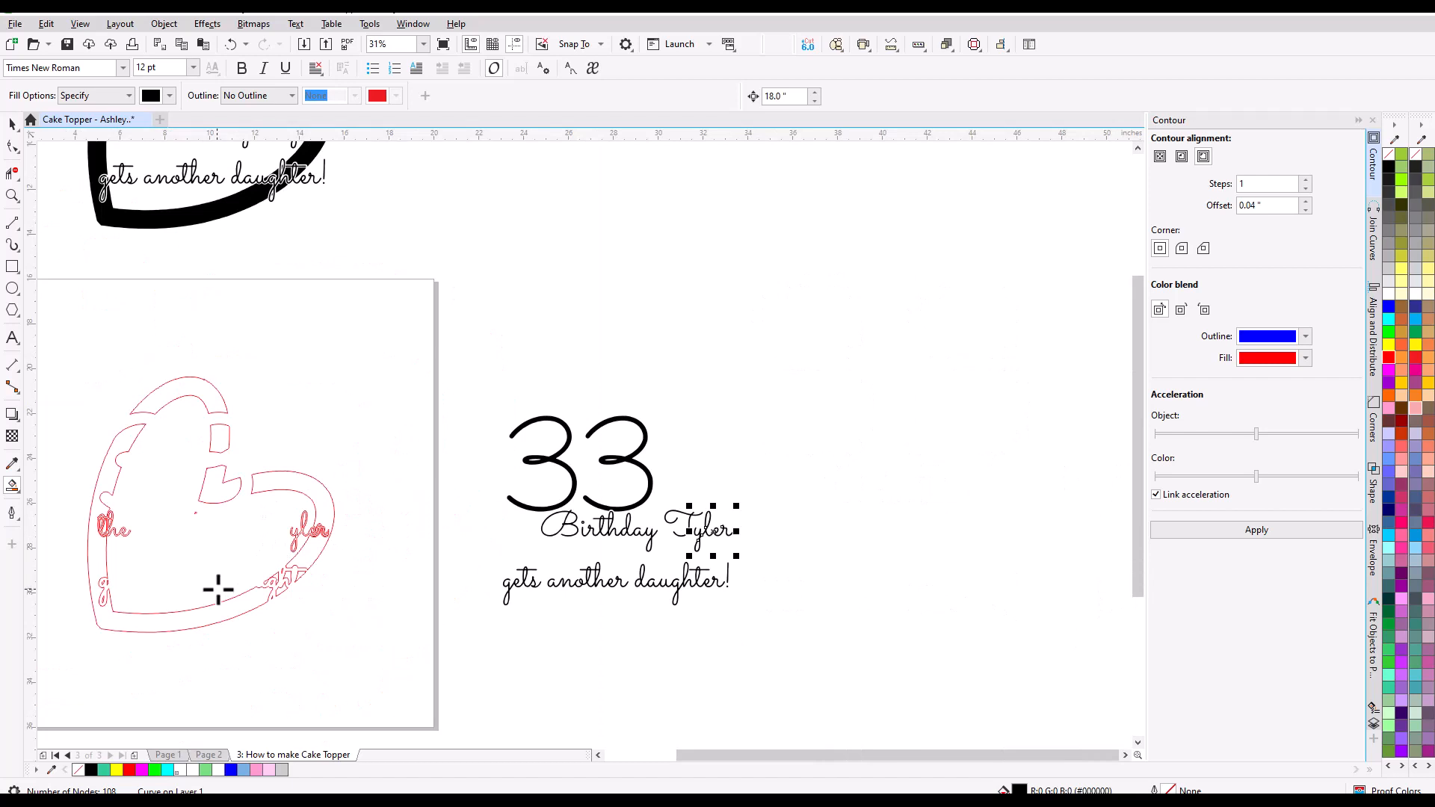
scroll(67, 547, "up", 2)
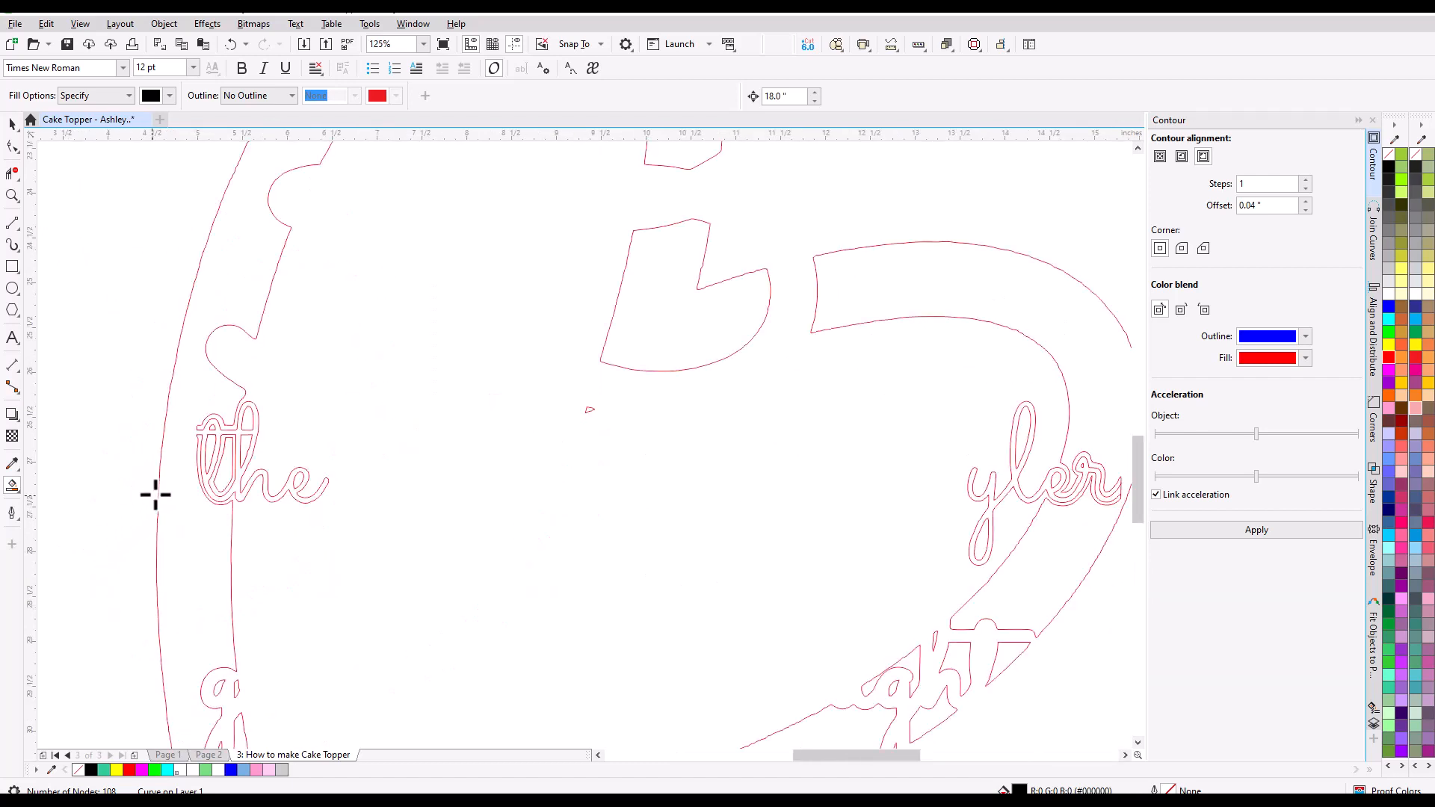
- Try to create a black shape from the outlined word "the" with Smart Fill, and undo the fill
scroll(145, 505, "up", 2)
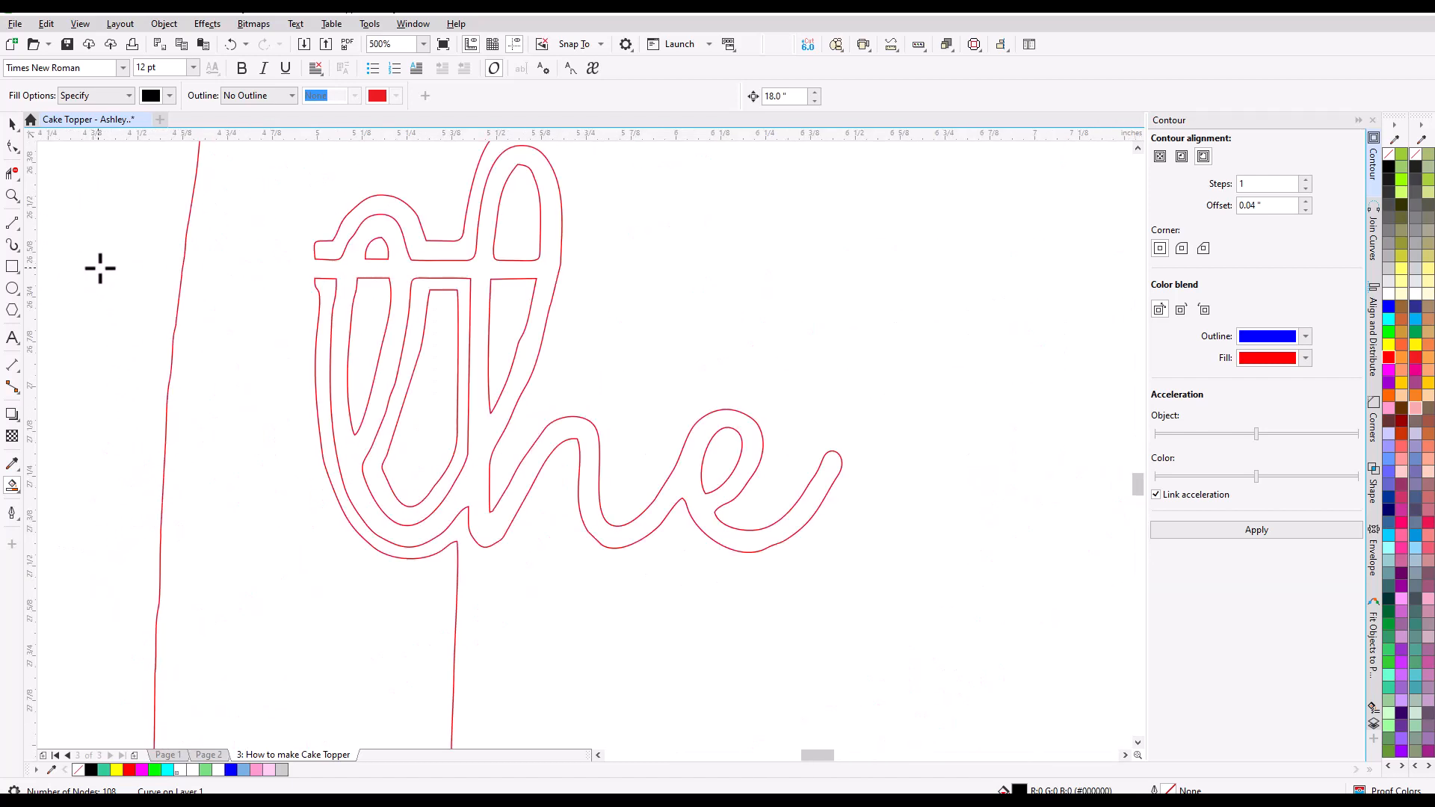
scroll(154, 301, "down", 3)
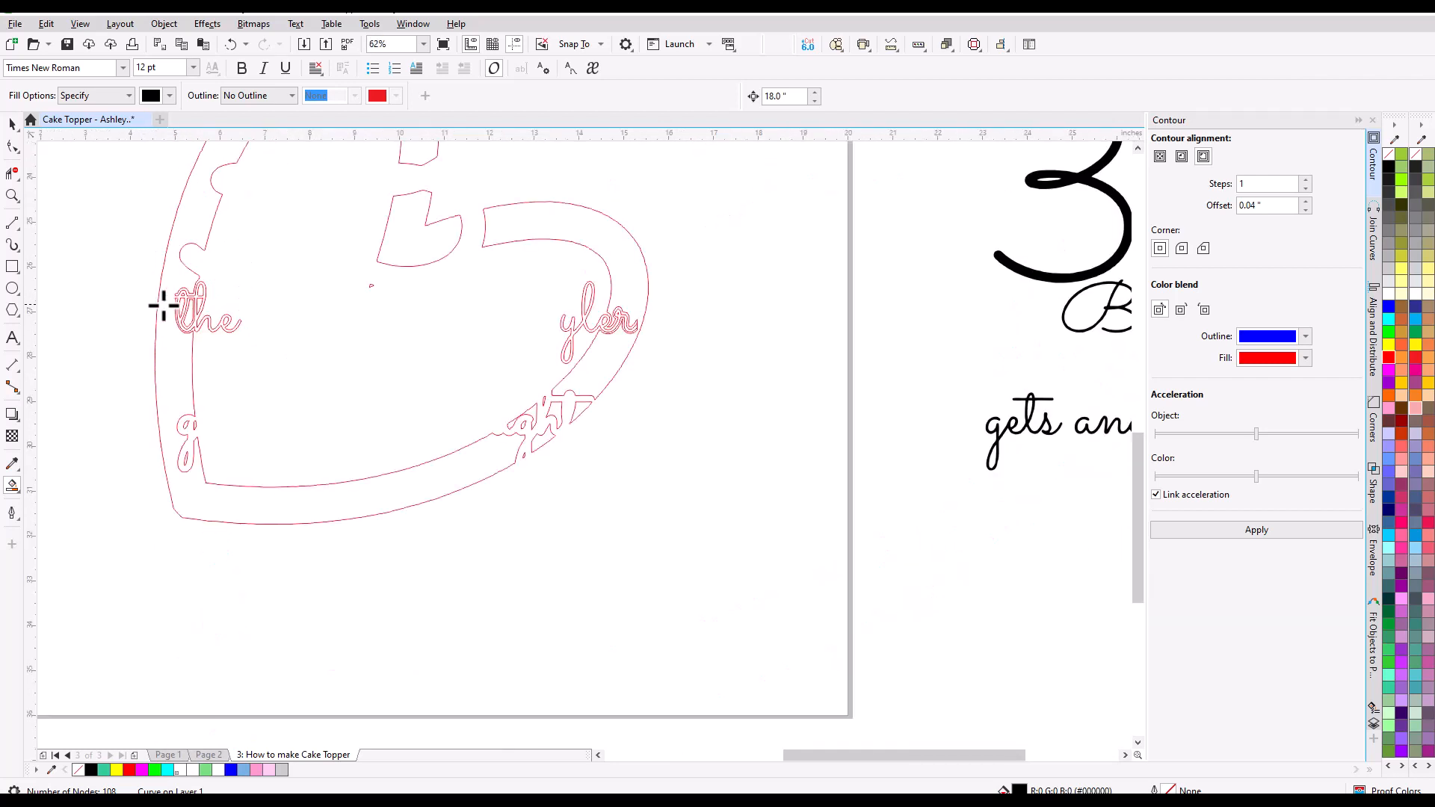
scroll(166, 290, "up", 2)
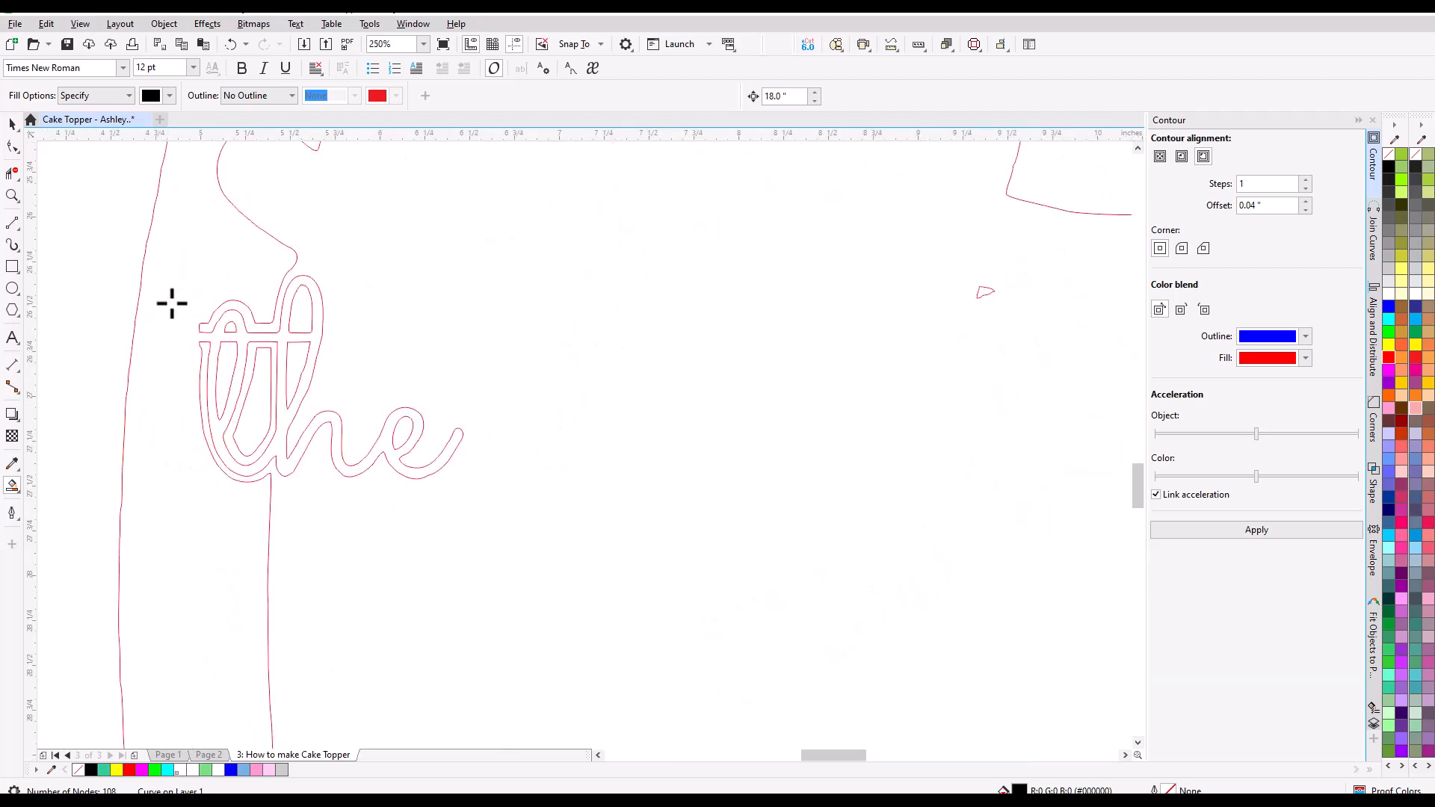
left_click(242, 340)
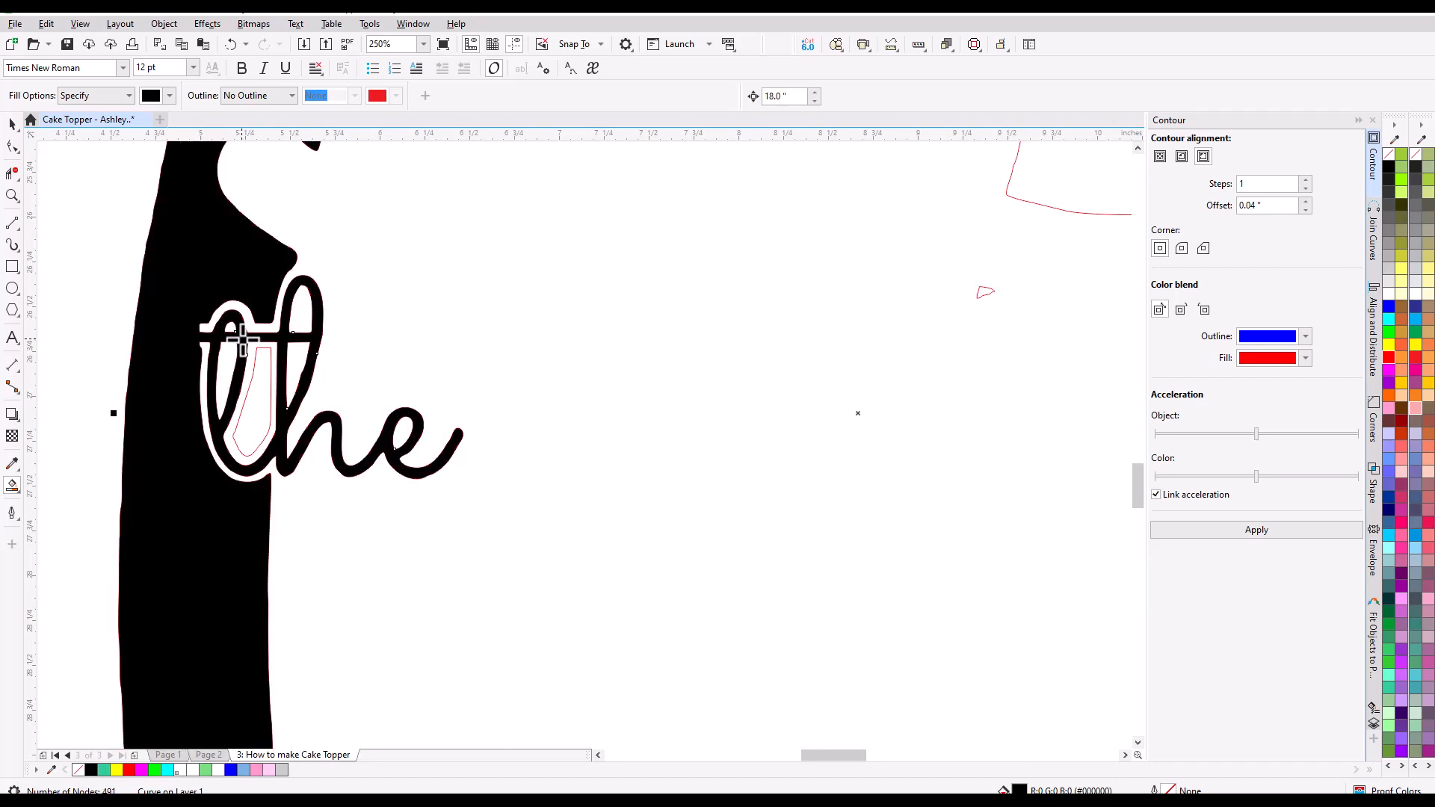
scroll(241, 340, "down", 3)
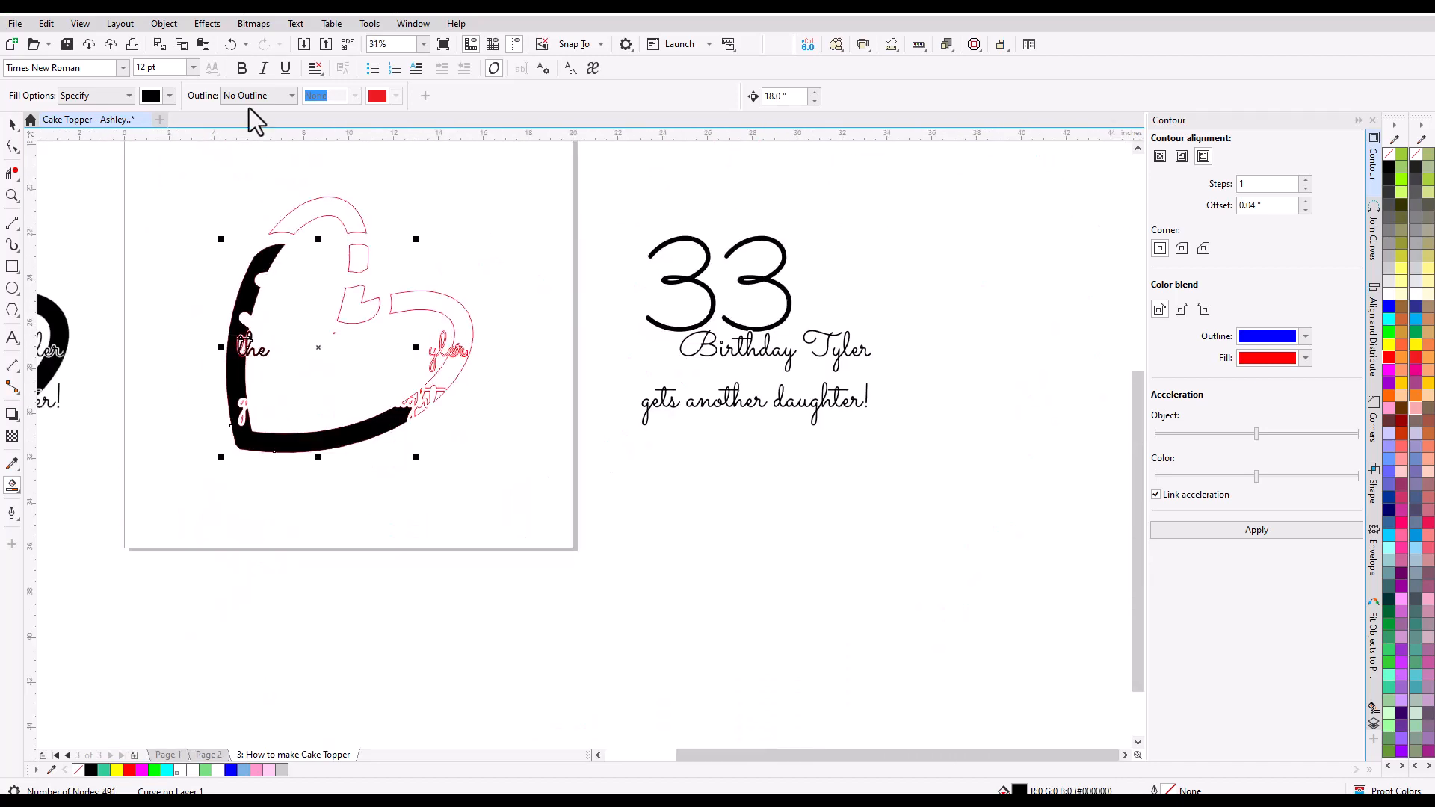
left_click(231, 43)
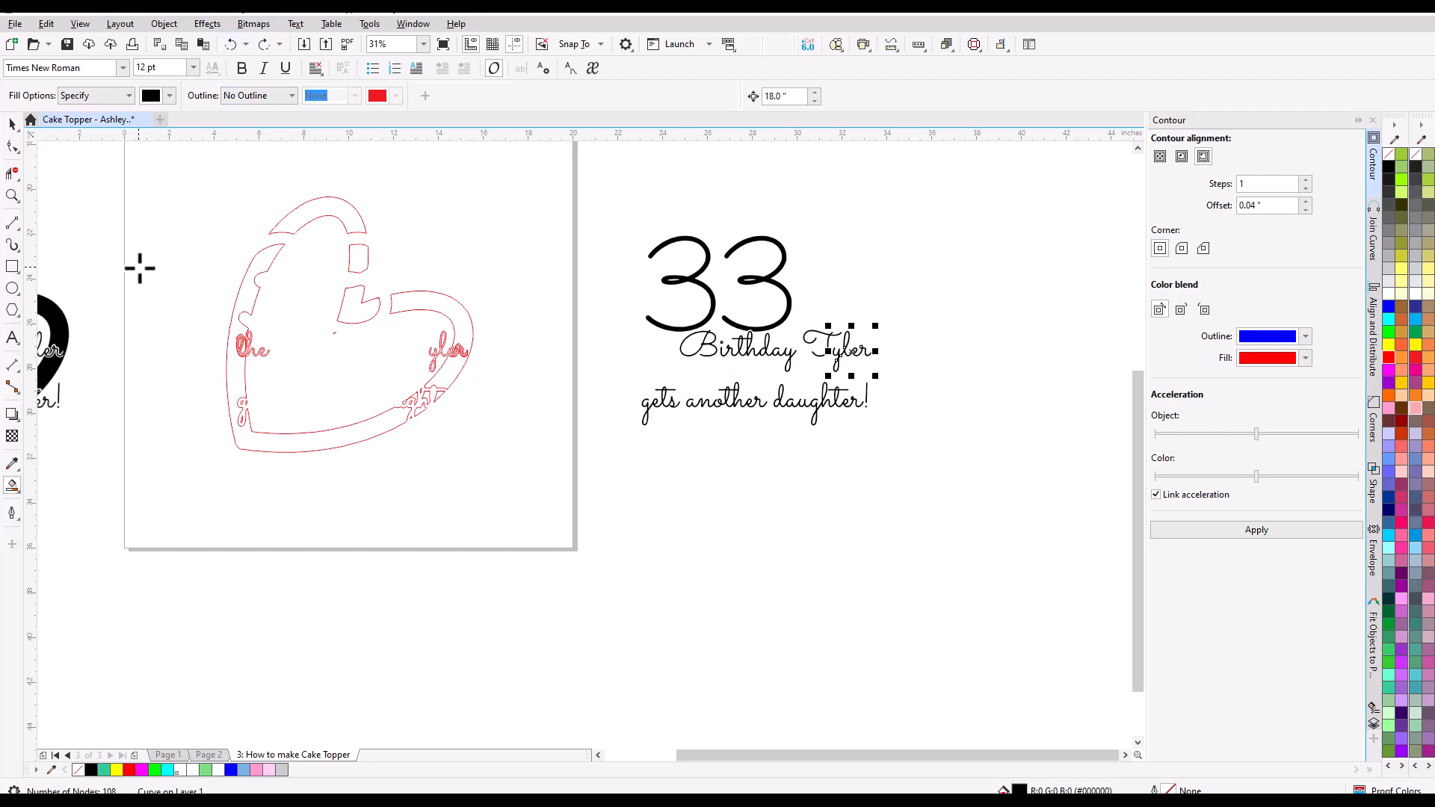
- Draw a vertical 2-point line about 0.057 inches long that closes the open left end of the crossbar in "the"
left_click(11, 224)
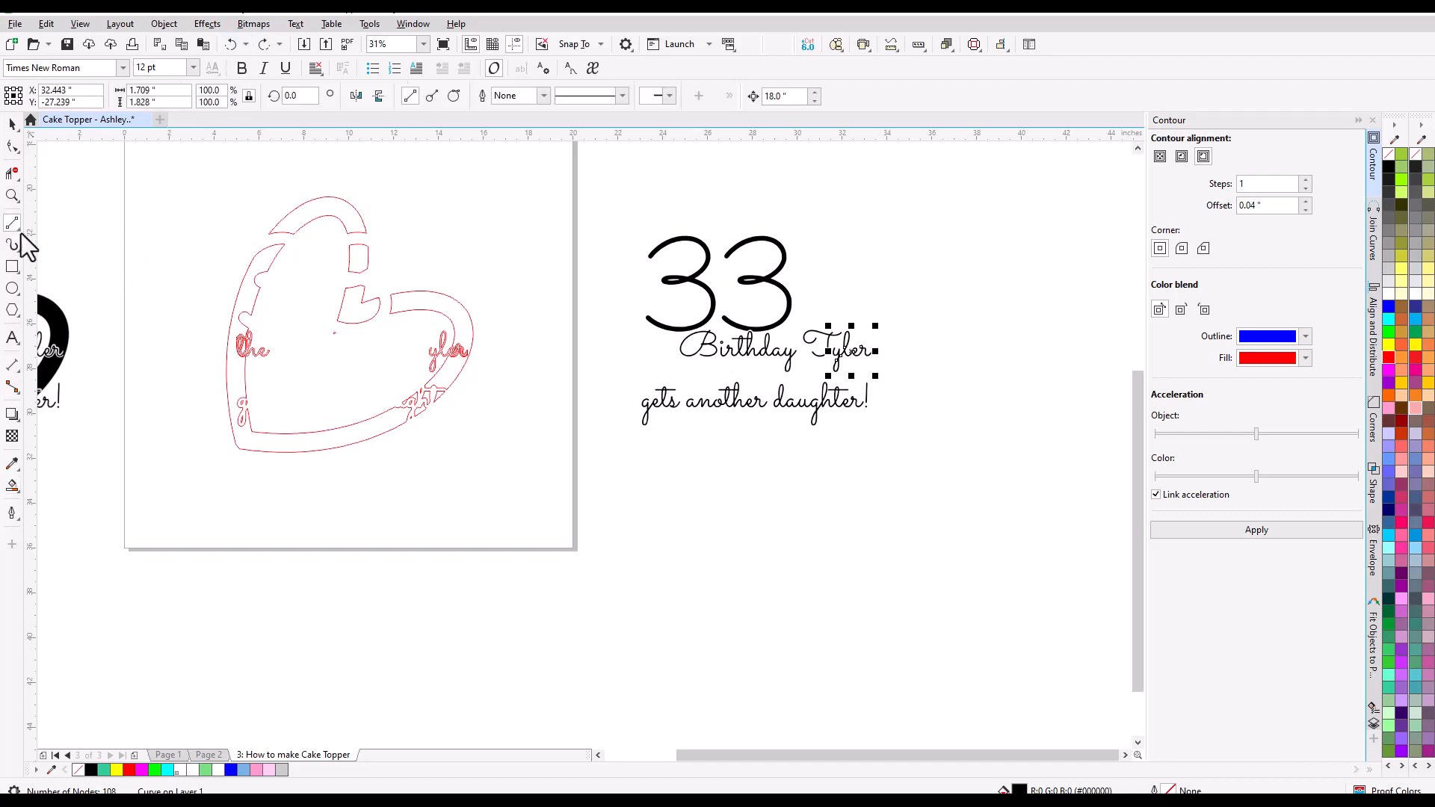
scroll(241, 358, "up", 5)
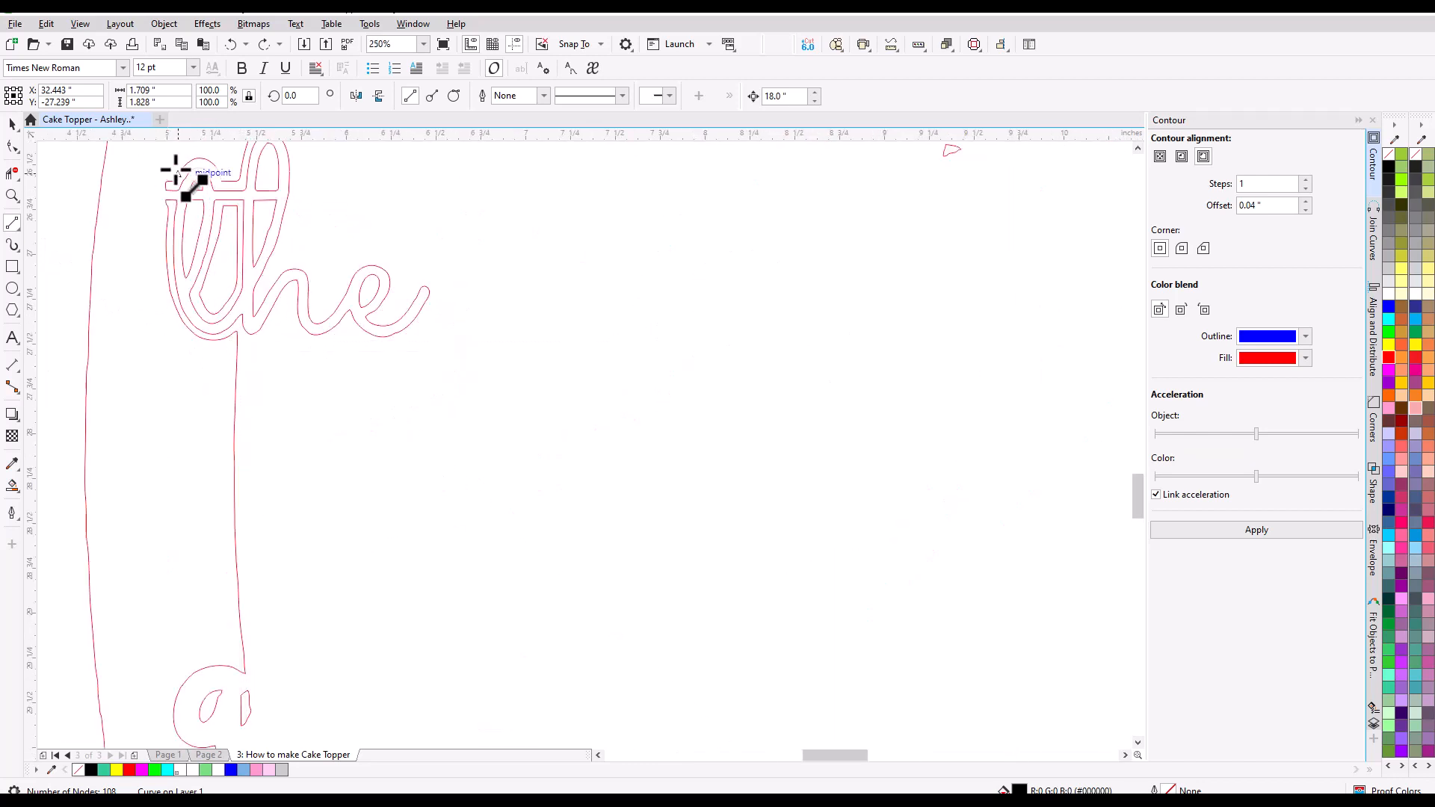
scroll(177, 155, "up", 2)
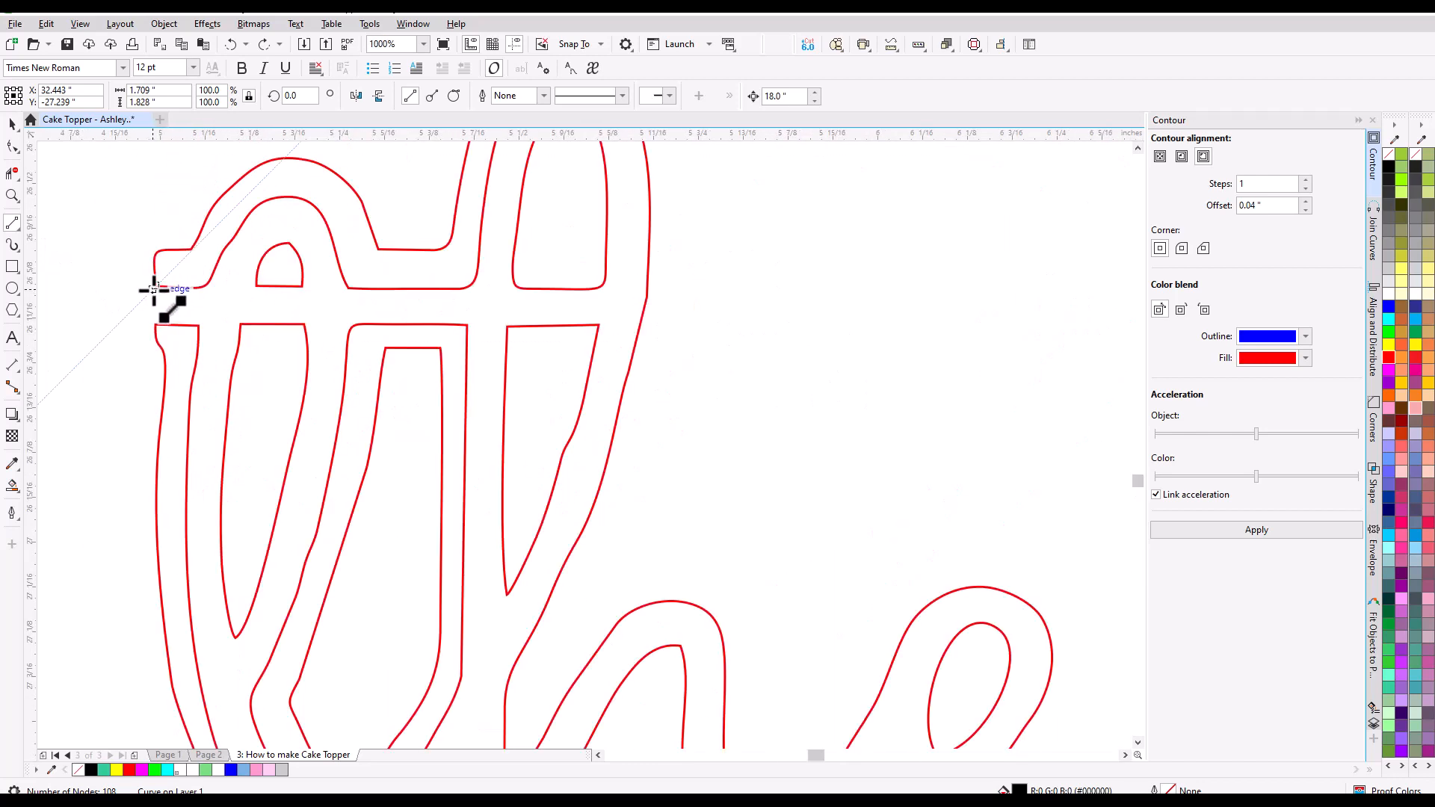
left_click_drag(157, 284, 155, 330)
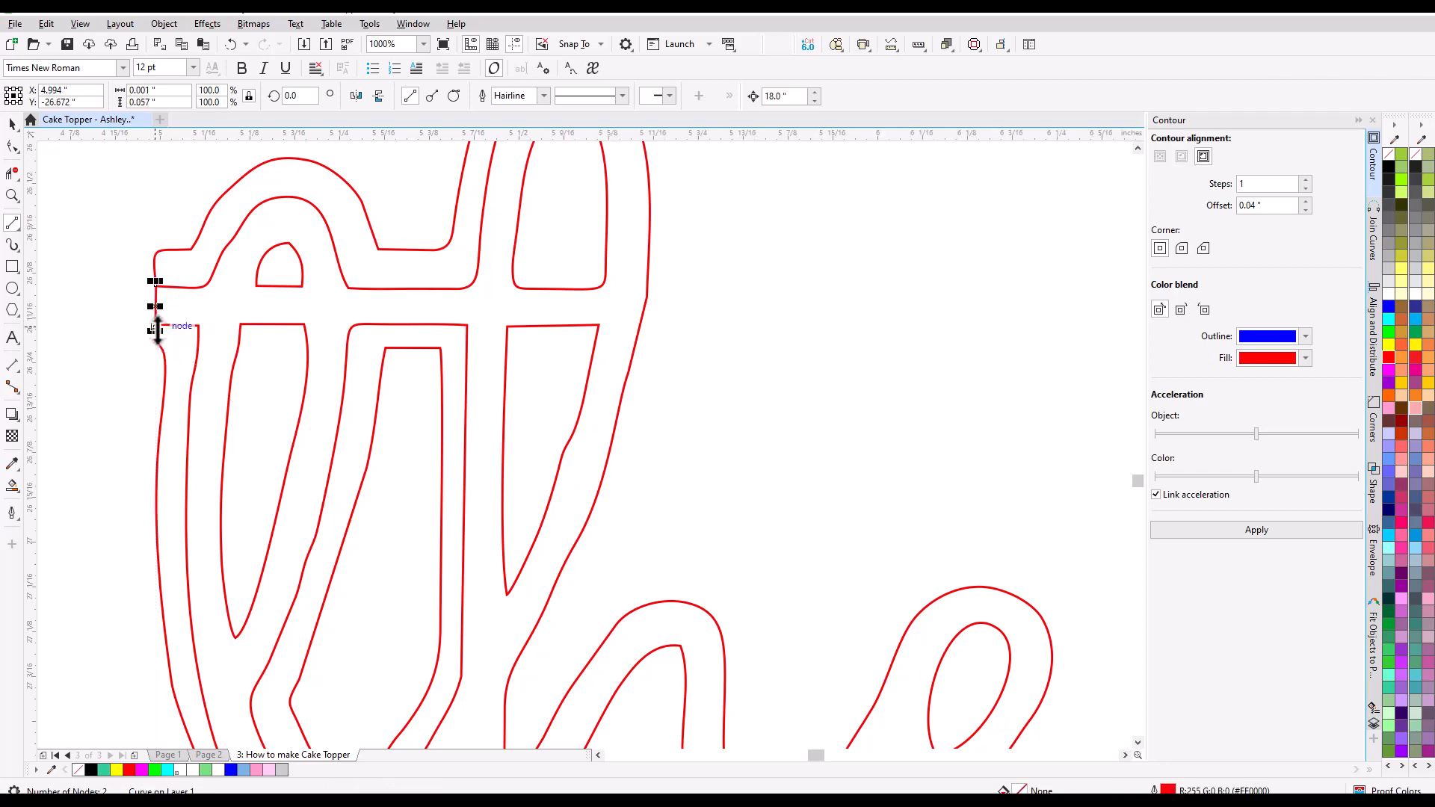
- Create a black shape from the closed outline of the word "the" with Smart Fill
left_click(11, 487)
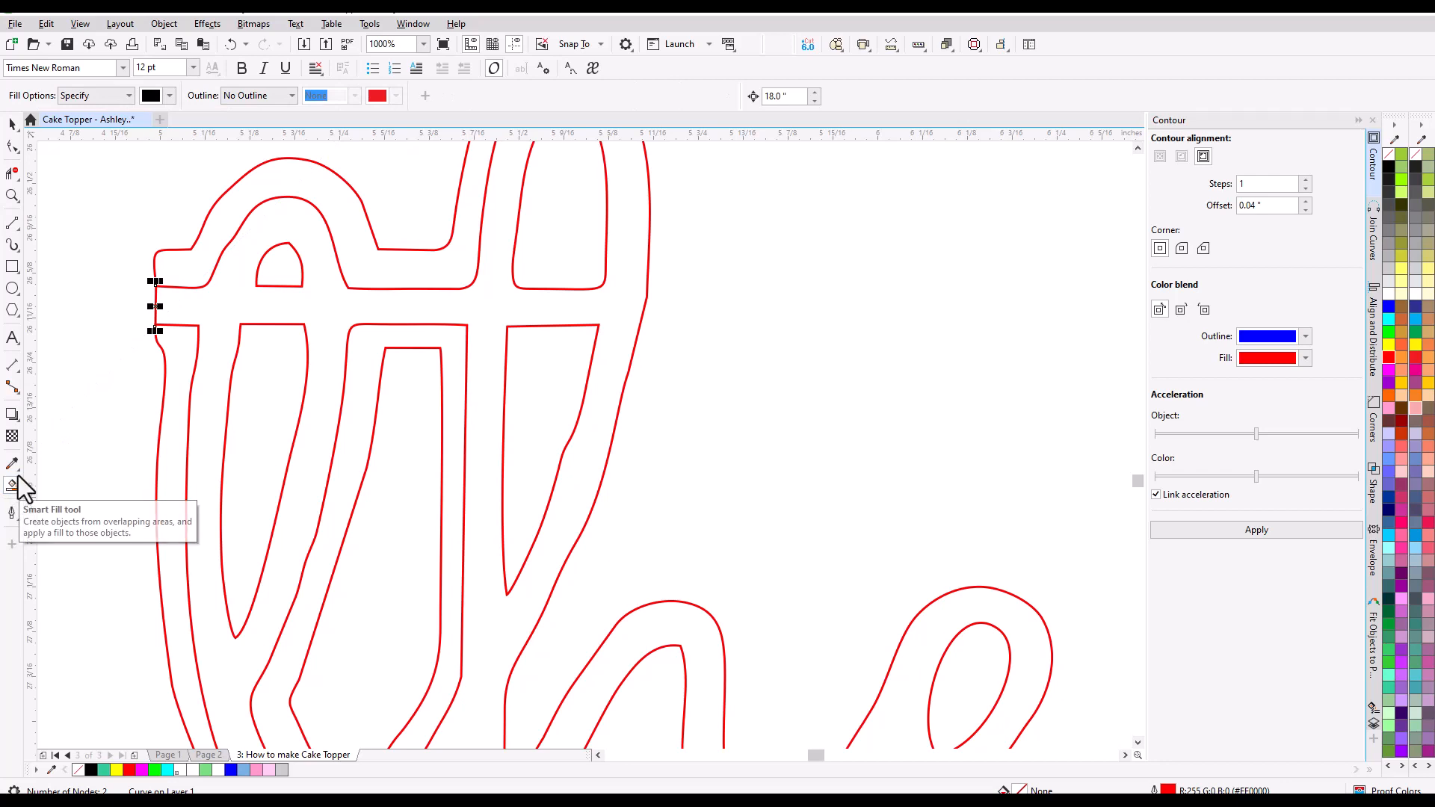
scroll(215, 461, "down", 4)
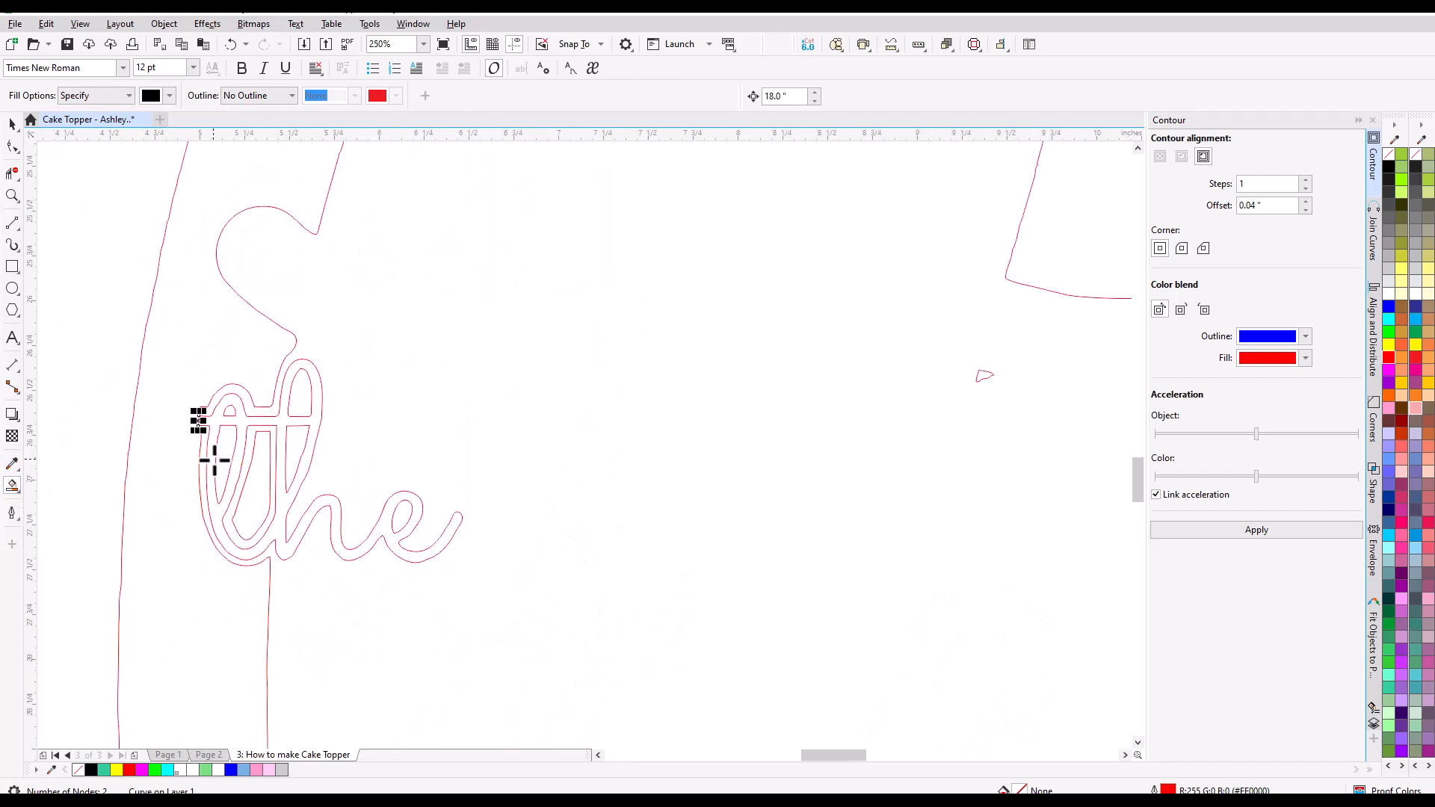
scroll(214, 464, "up", 2)
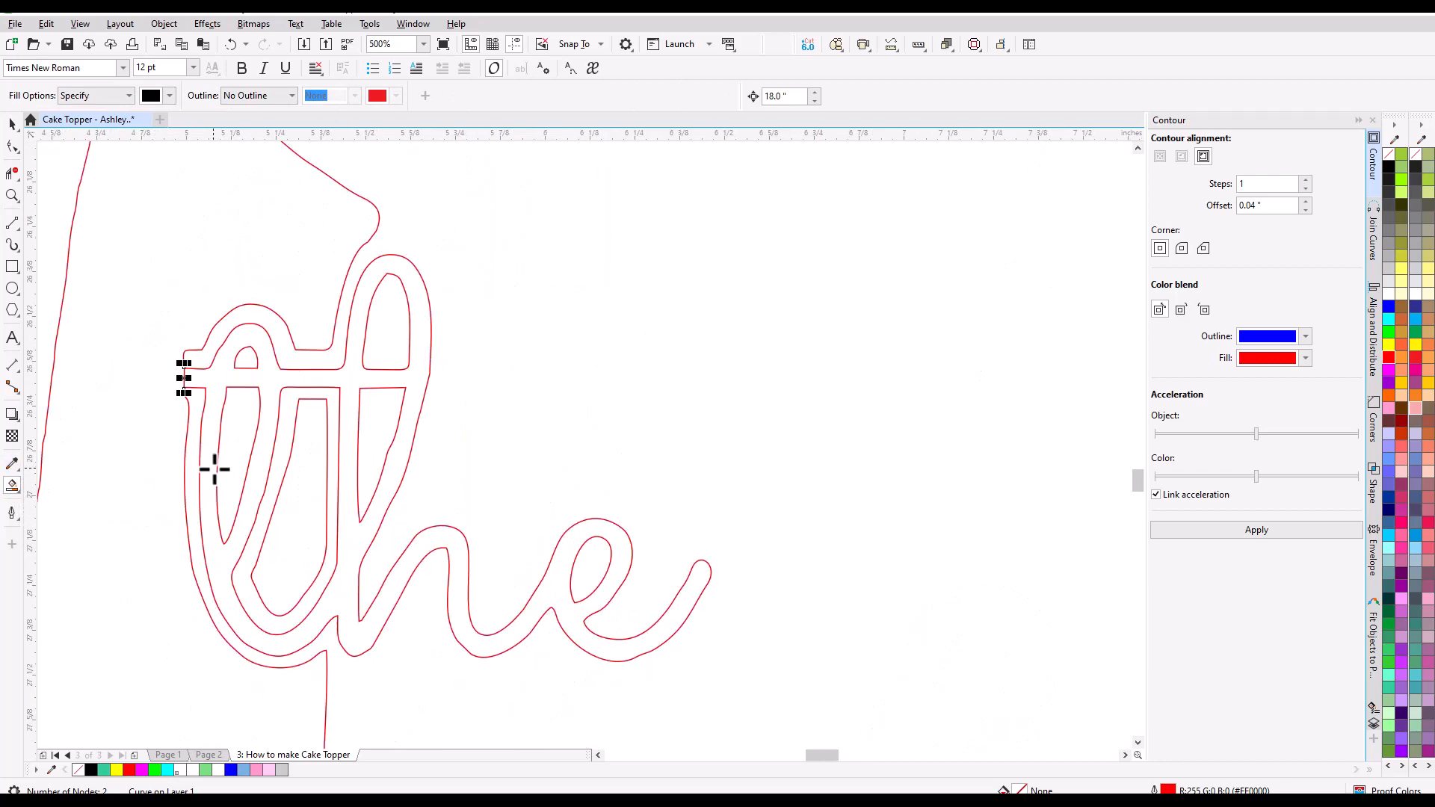
left_click(373, 381)
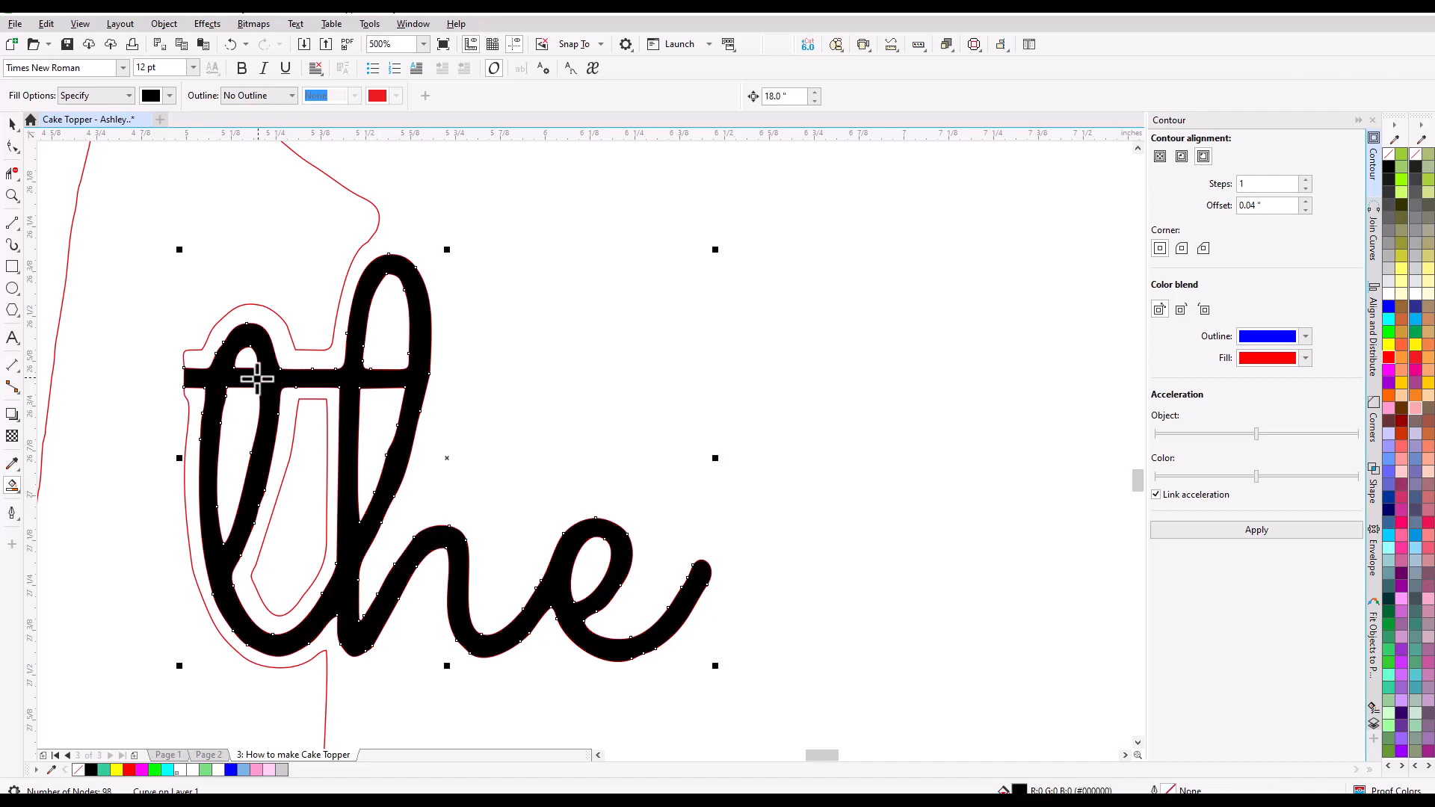
- Move the black-filled word "the" 18 inches to the right, in front of "Birthday"
scroll(233, 396, "down", 4)
scroll(233, 396, "down", 4)
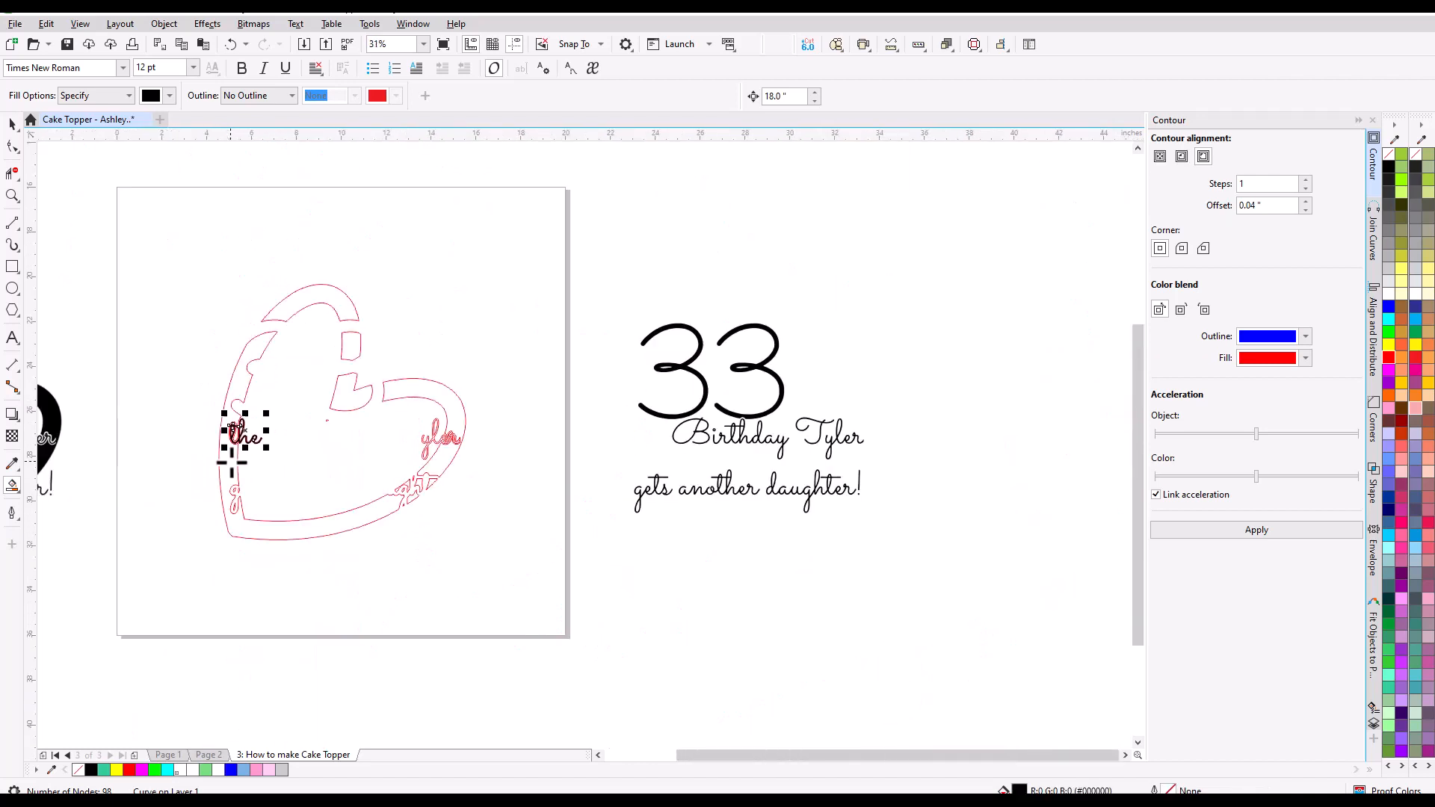
scroll(294, 445, "up", 2)
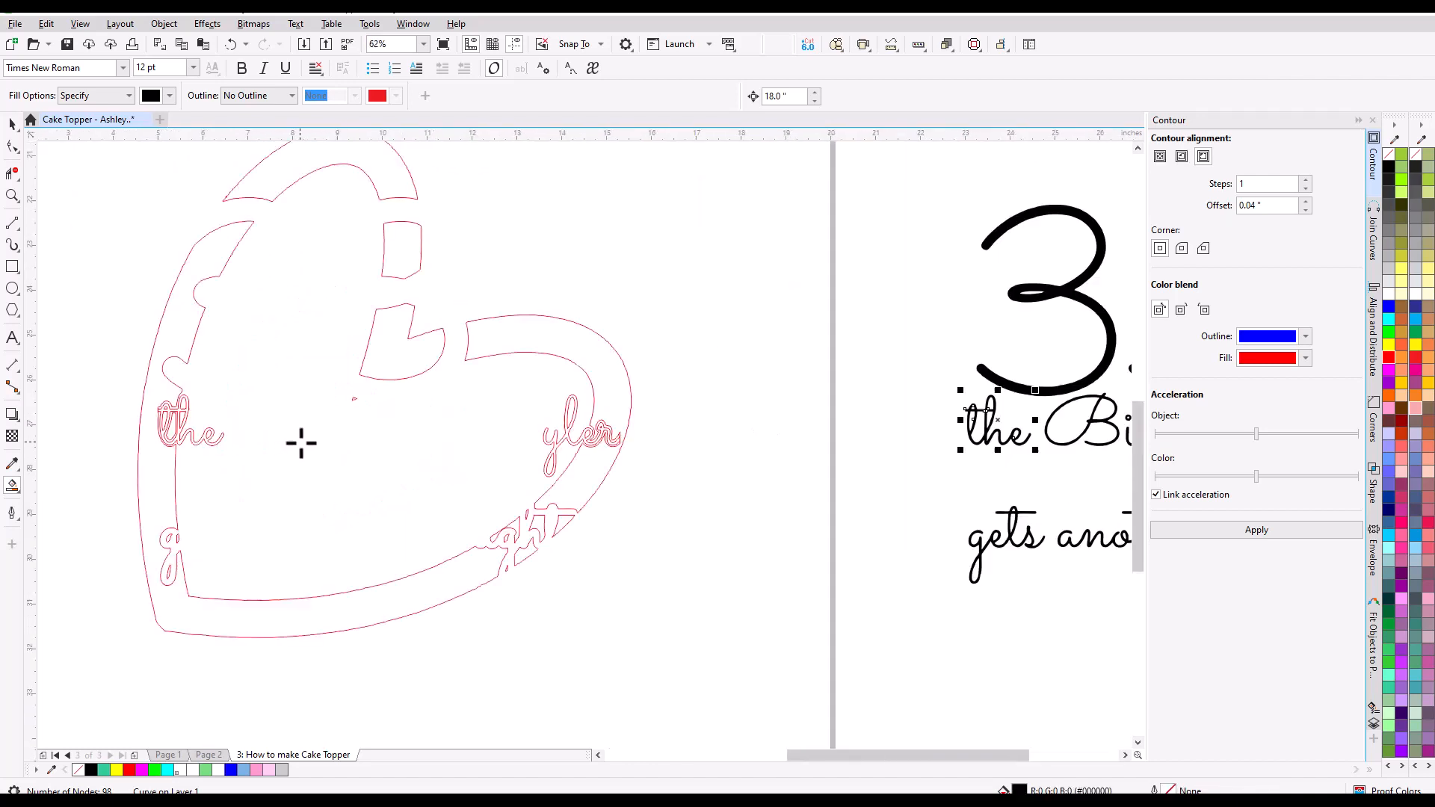
- Compare the extracted numbers and lettering with the original designs, and examine the leftover red heart outlines on the page
scroll(298, 442, "down", 4)
scroll(544, 448, "up", 4)
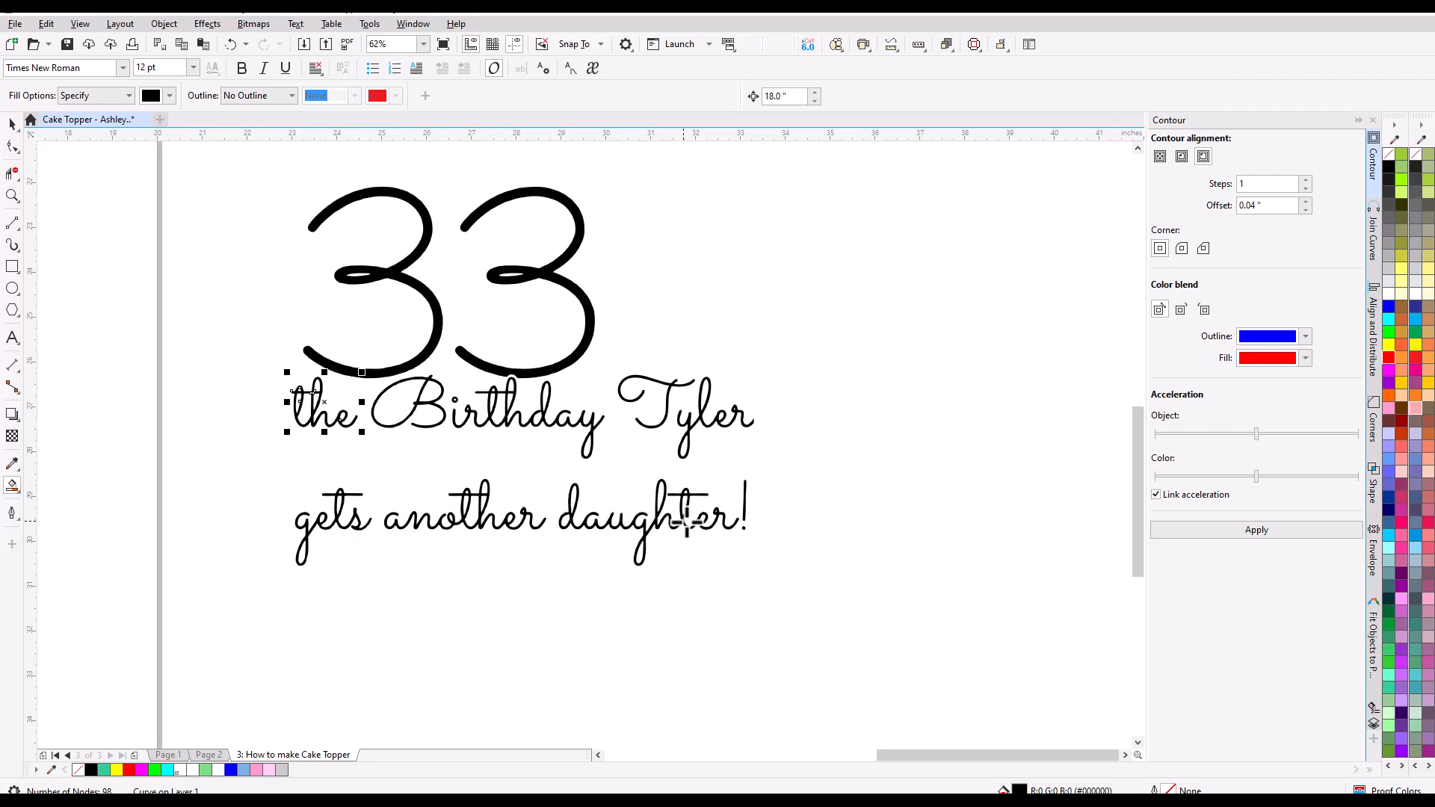
scroll(669, 531, "down", 4)
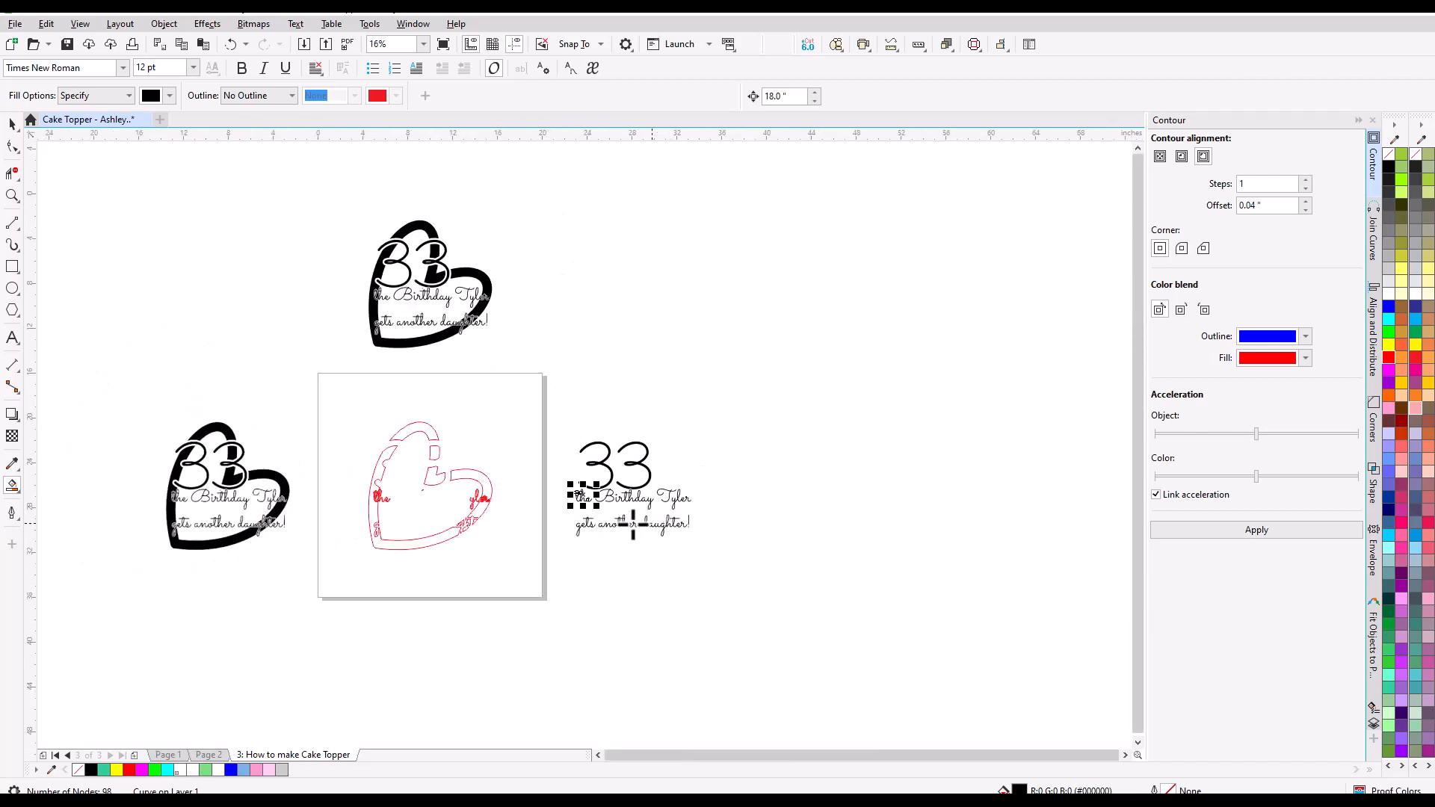
scroll(370, 494, "up", 4)
scroll(375, 525, "down", 4)
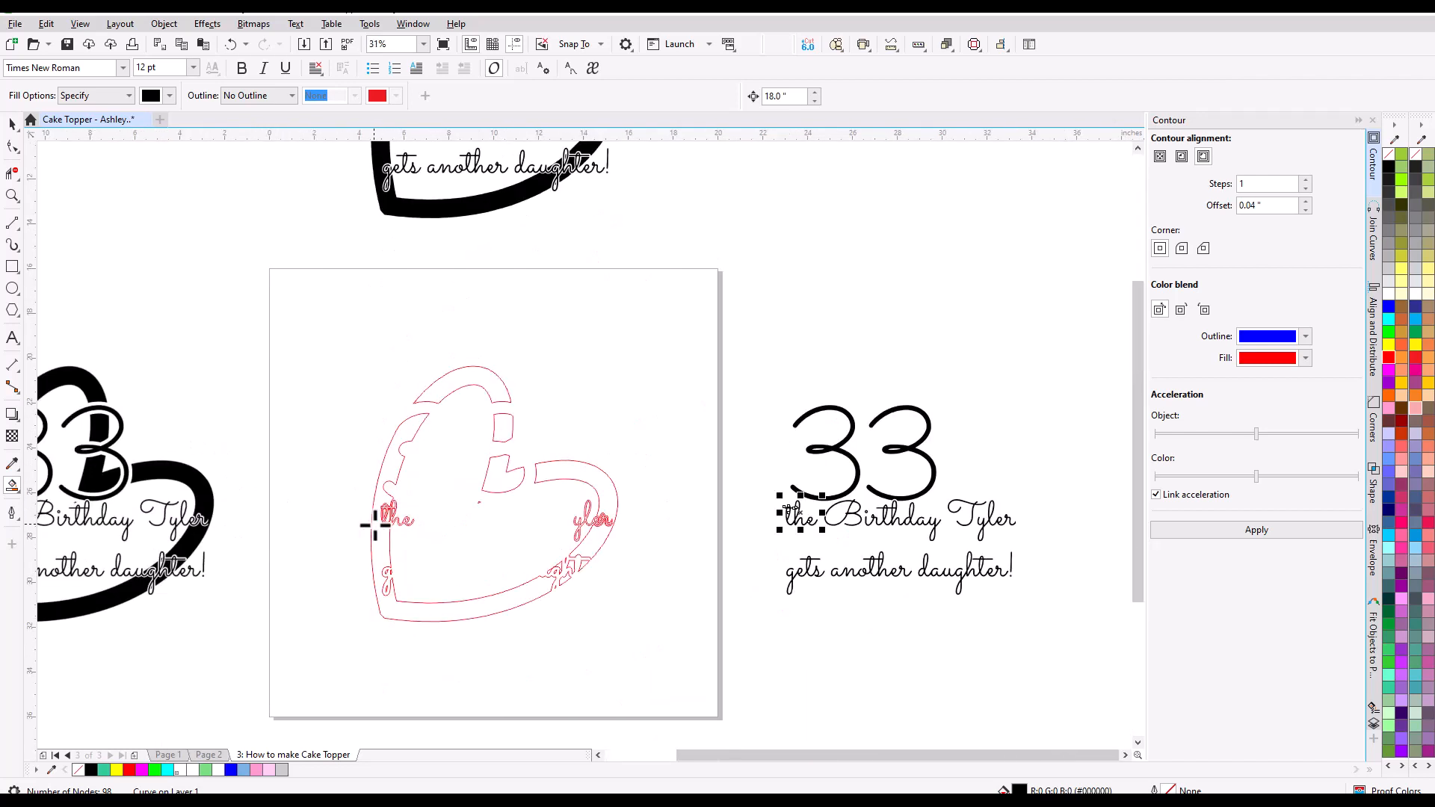
scroll(411, 633, "up", 4)
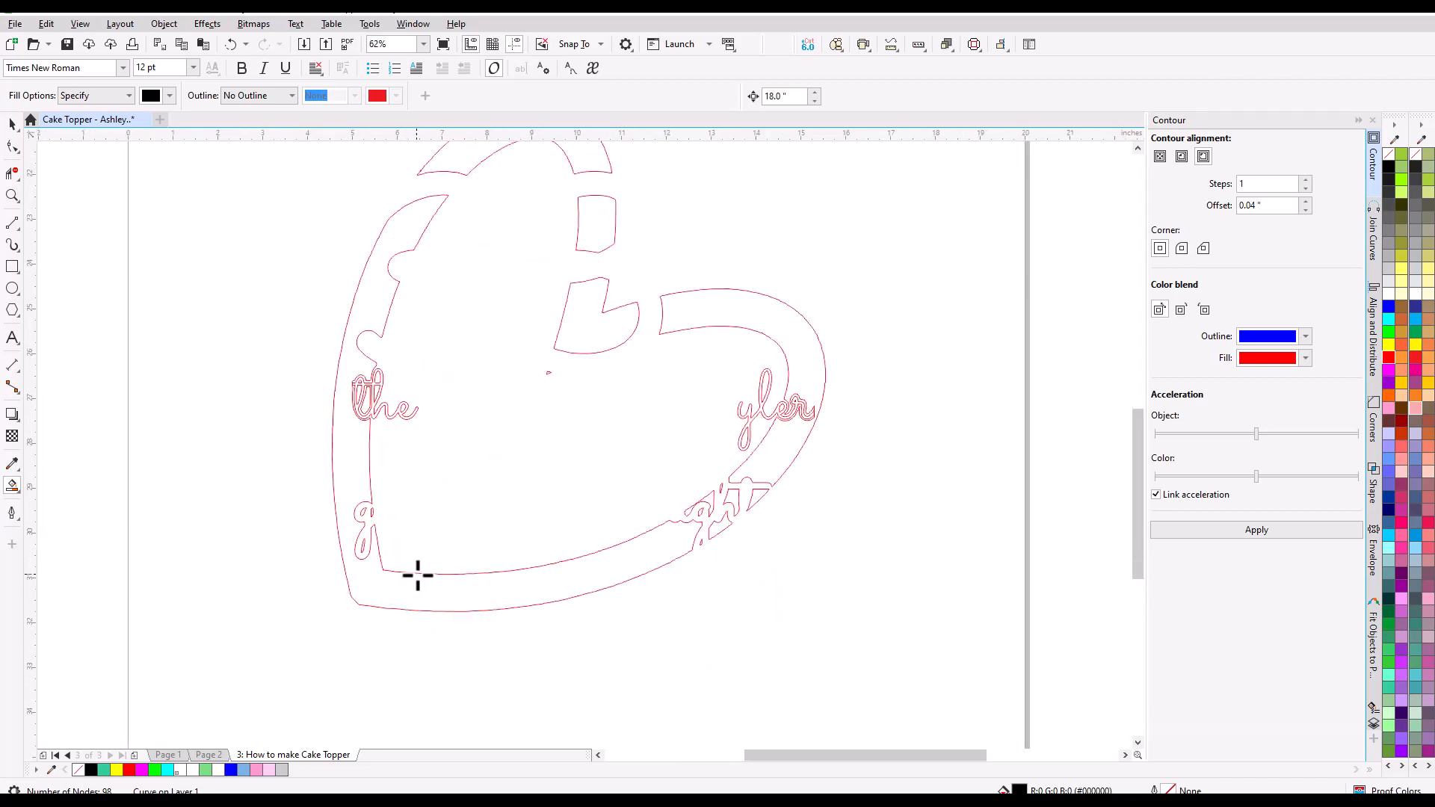
scroll(418, 575, "down", 2)
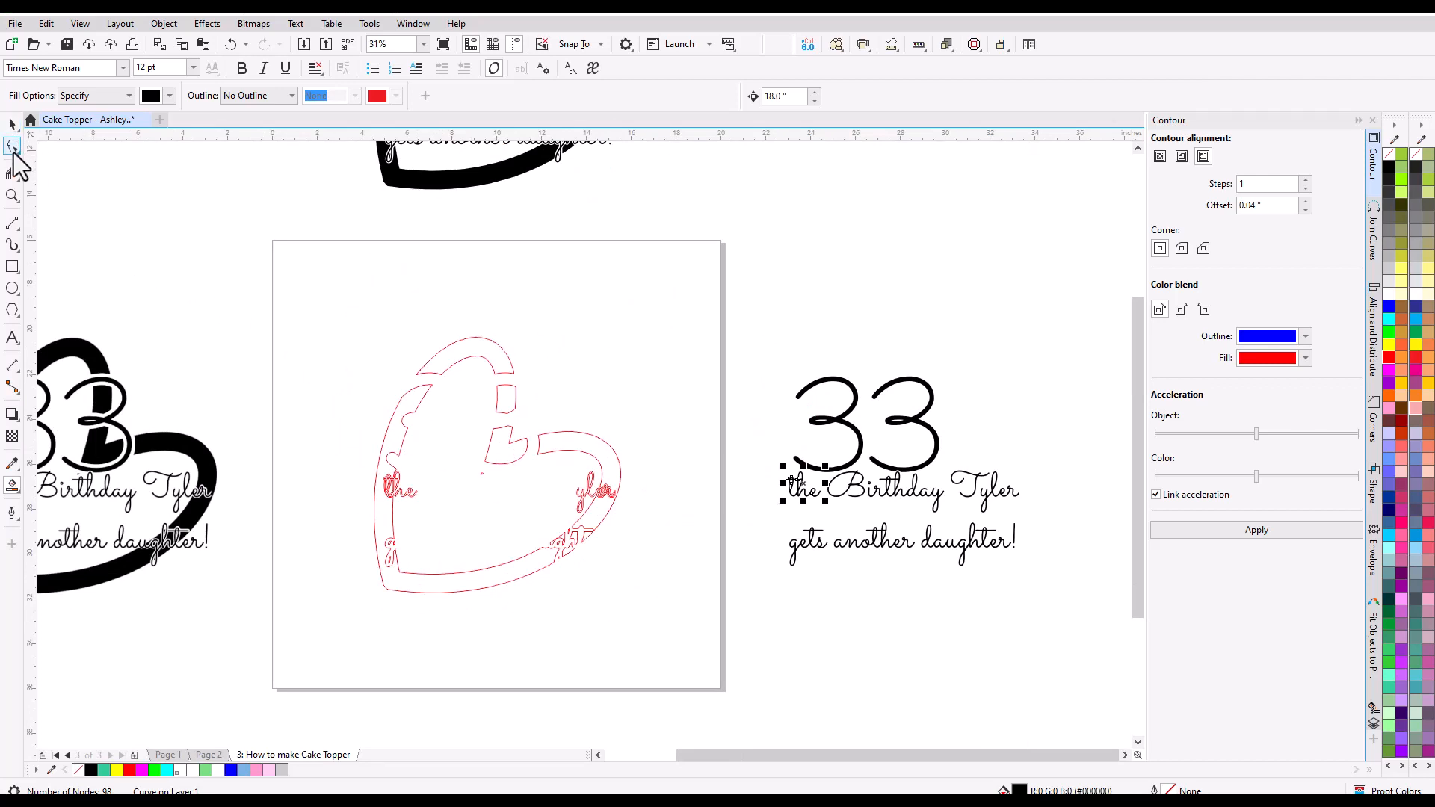
left_click(12, 196)
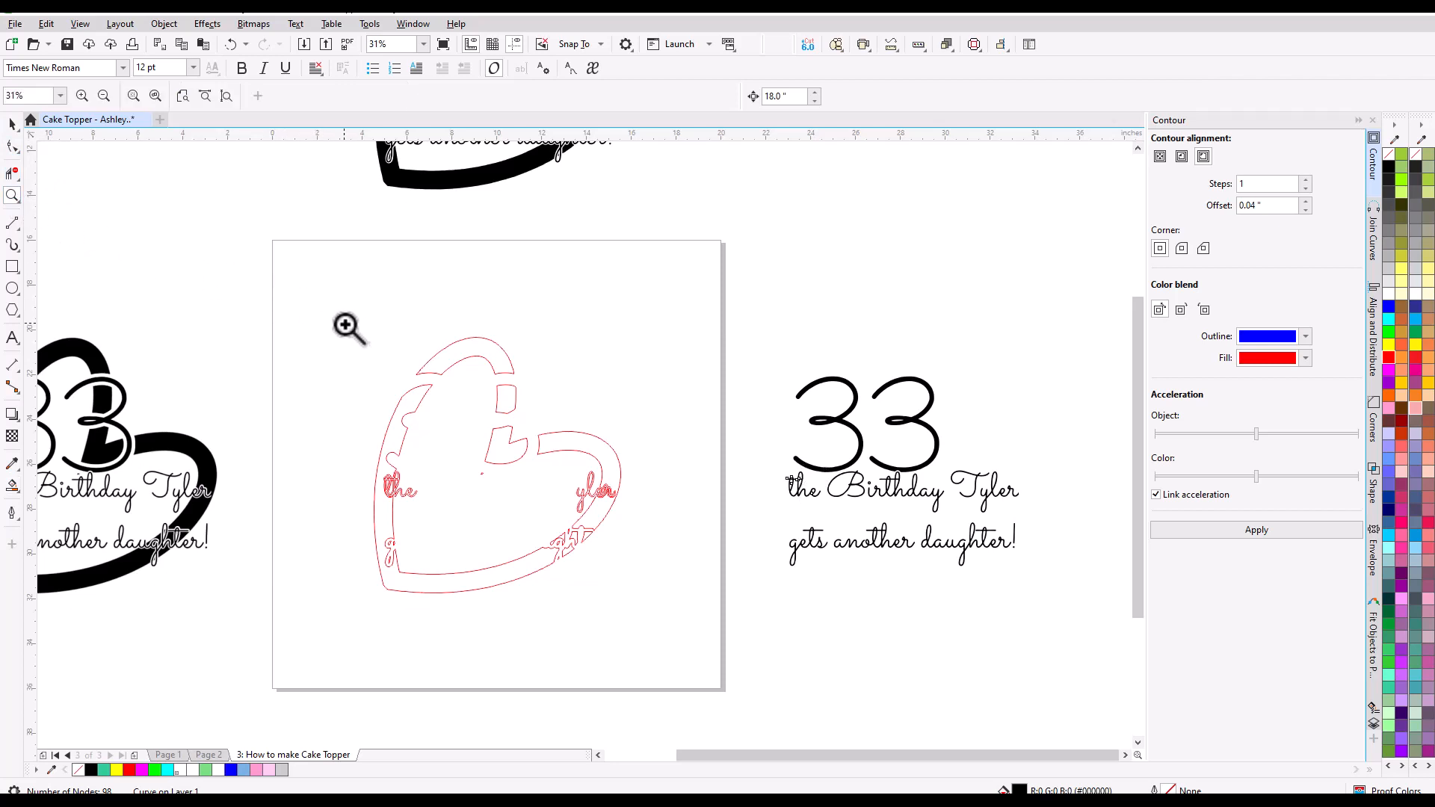
left_click_drag(344, 319, 638, 611)
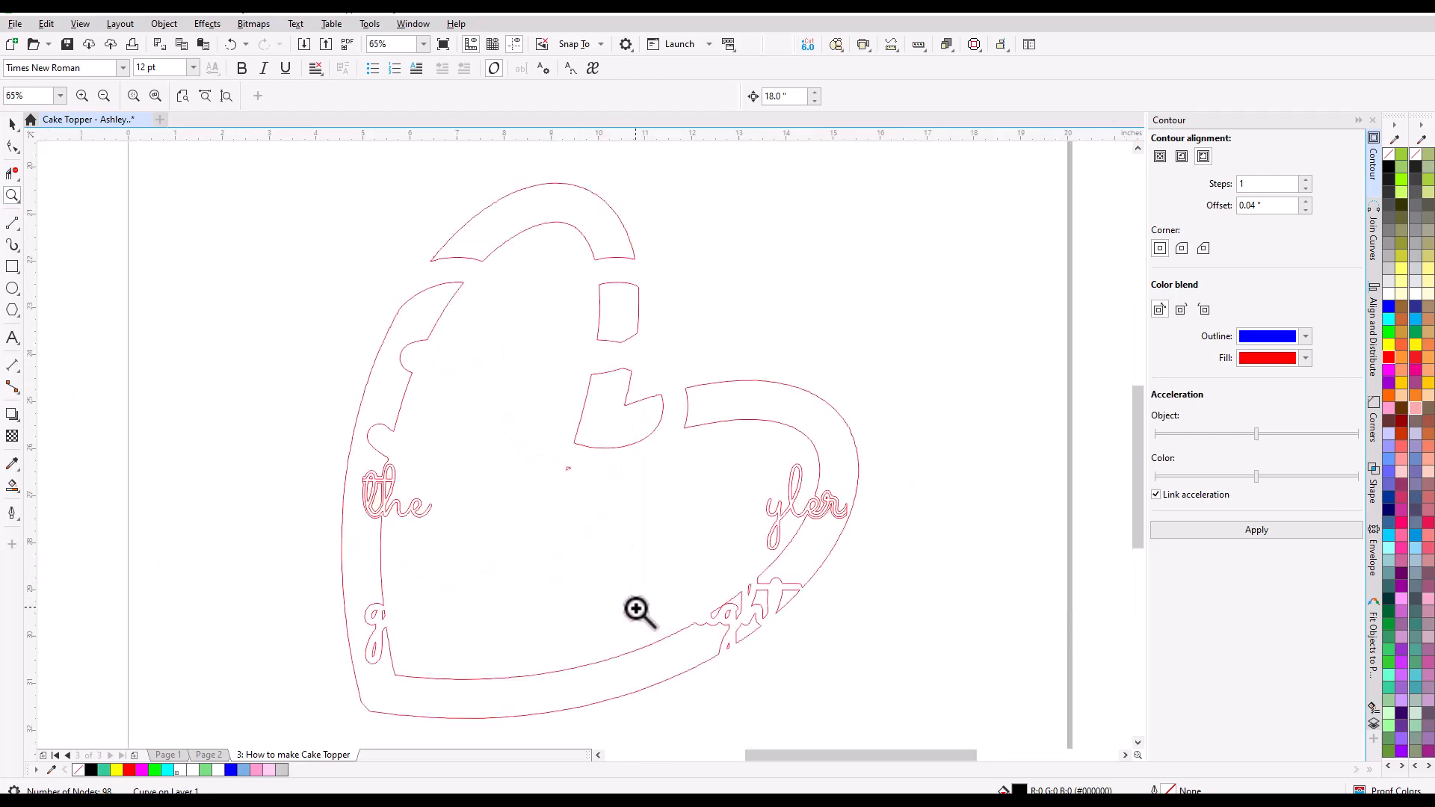
- Select the heart's right-hand outline with the merged name letters and open its nodes for editing with the Shape tool
left_click(12, 147)
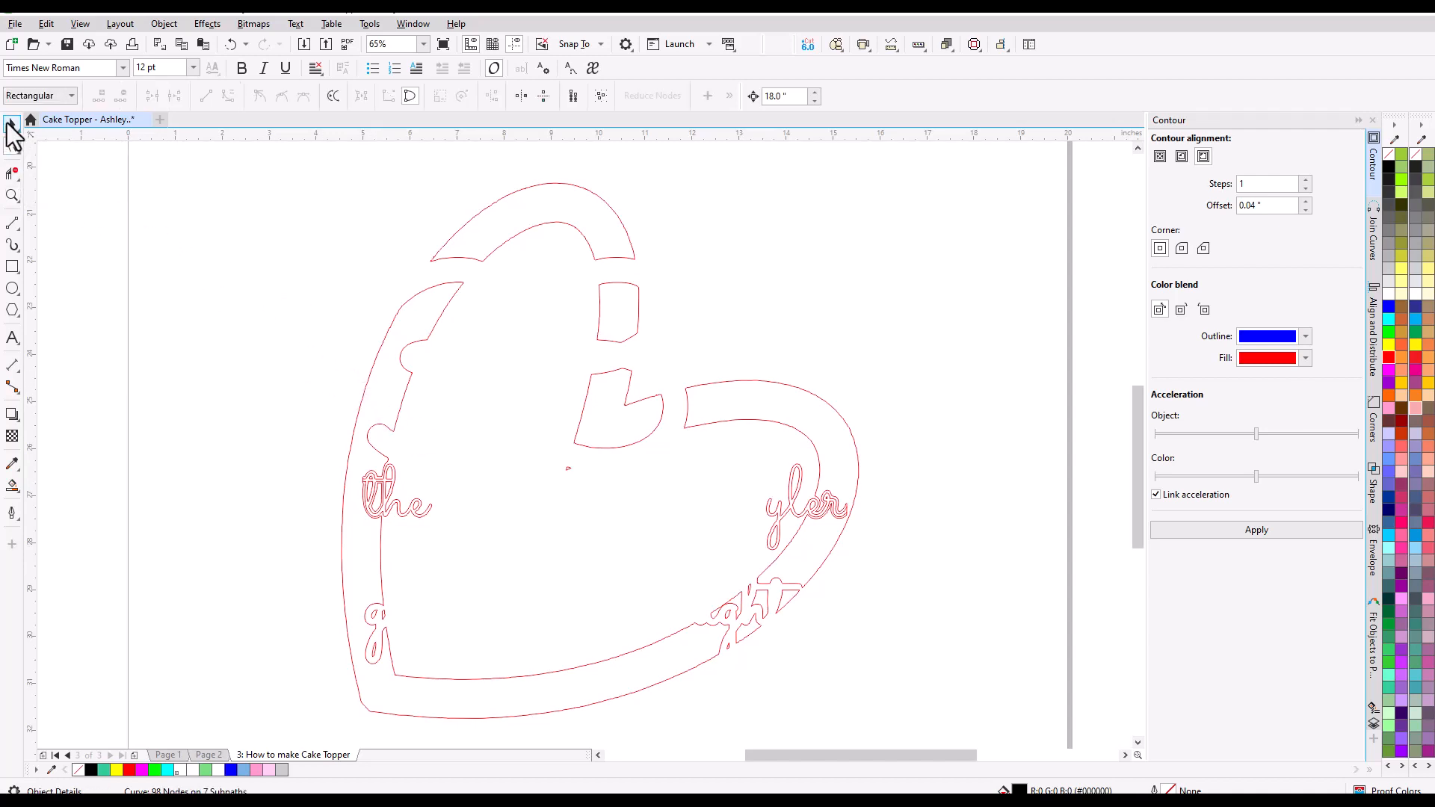
left_click(12, 125)
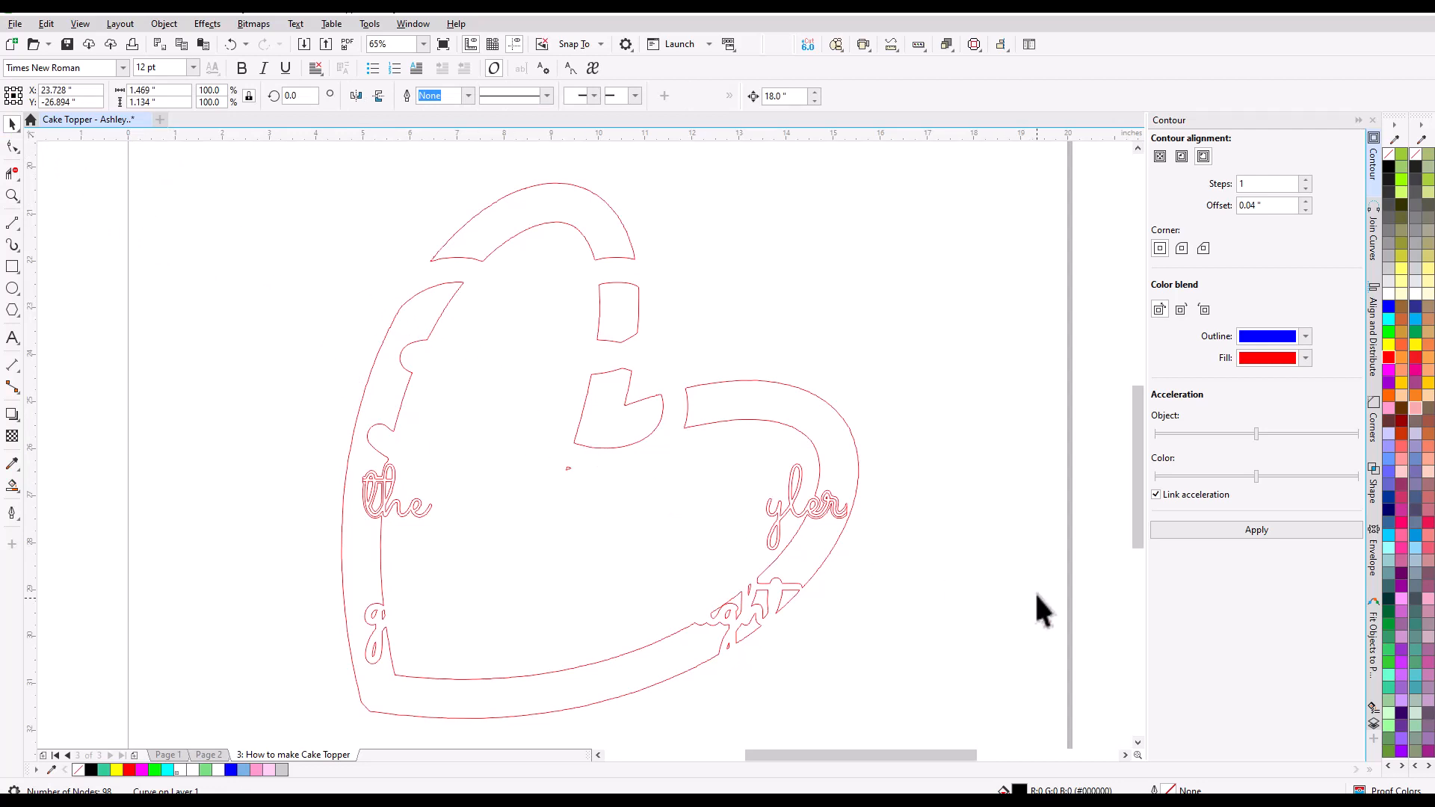
scroll(908, 544, "up", 2)
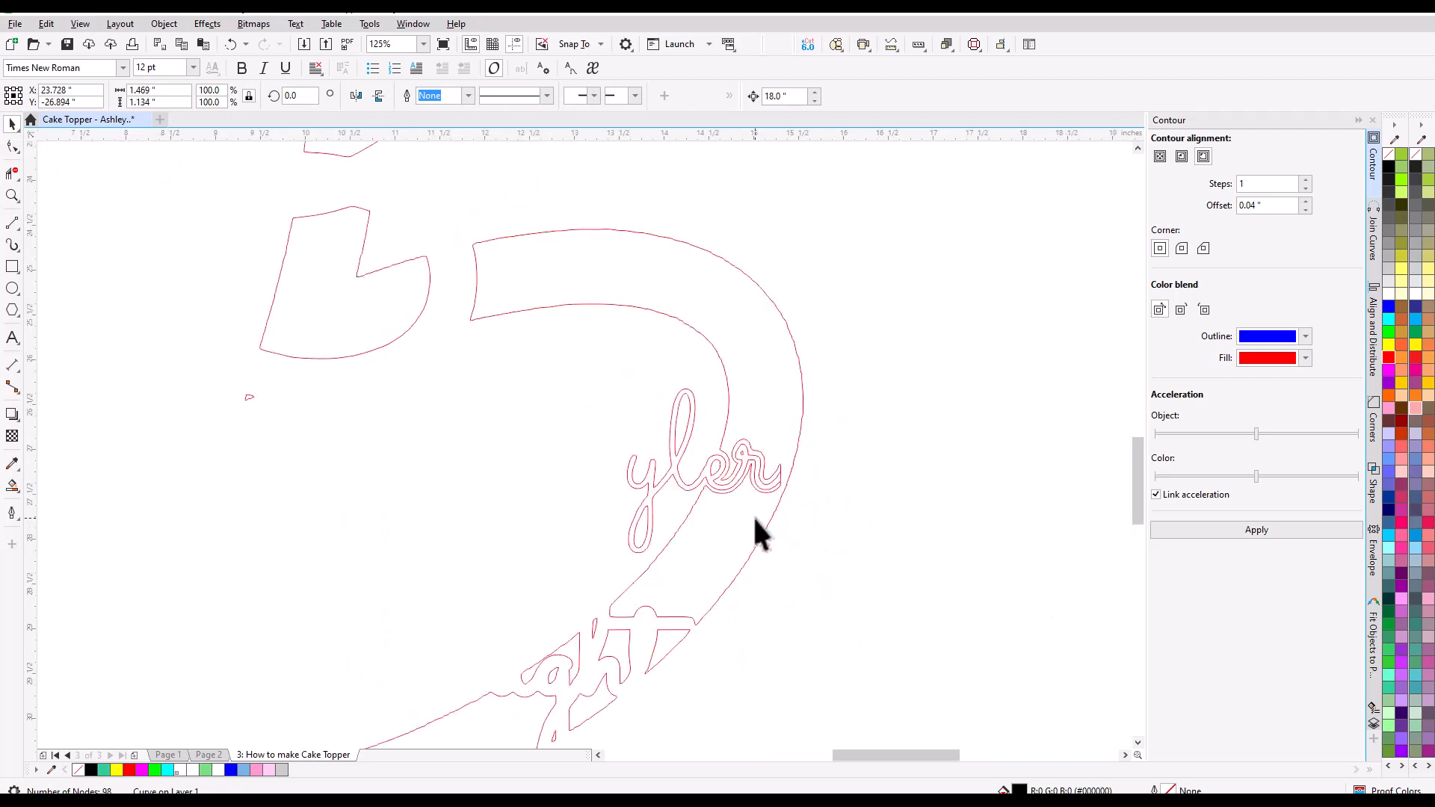
scroll(753, 523, "up", 2)
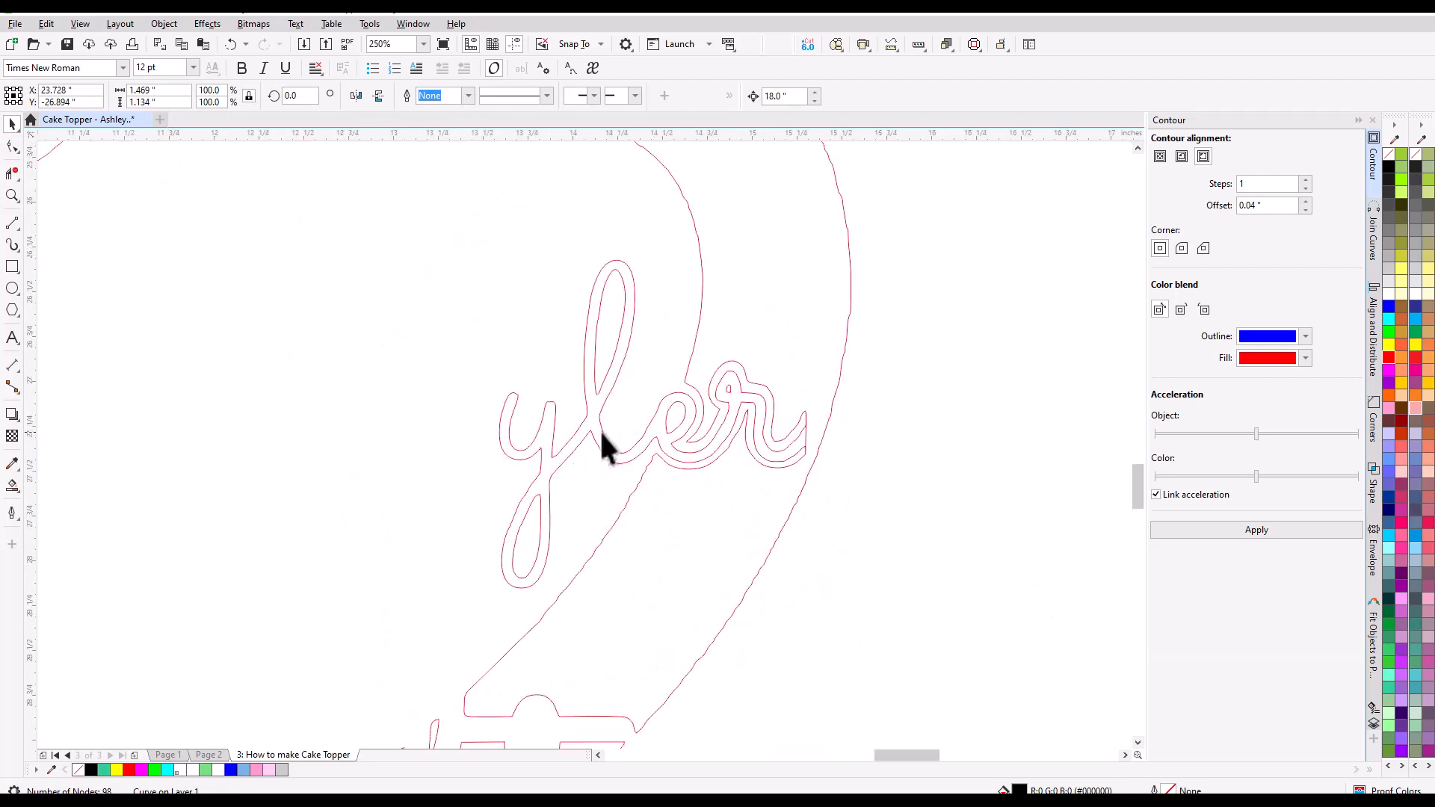
left_click(692, 371)
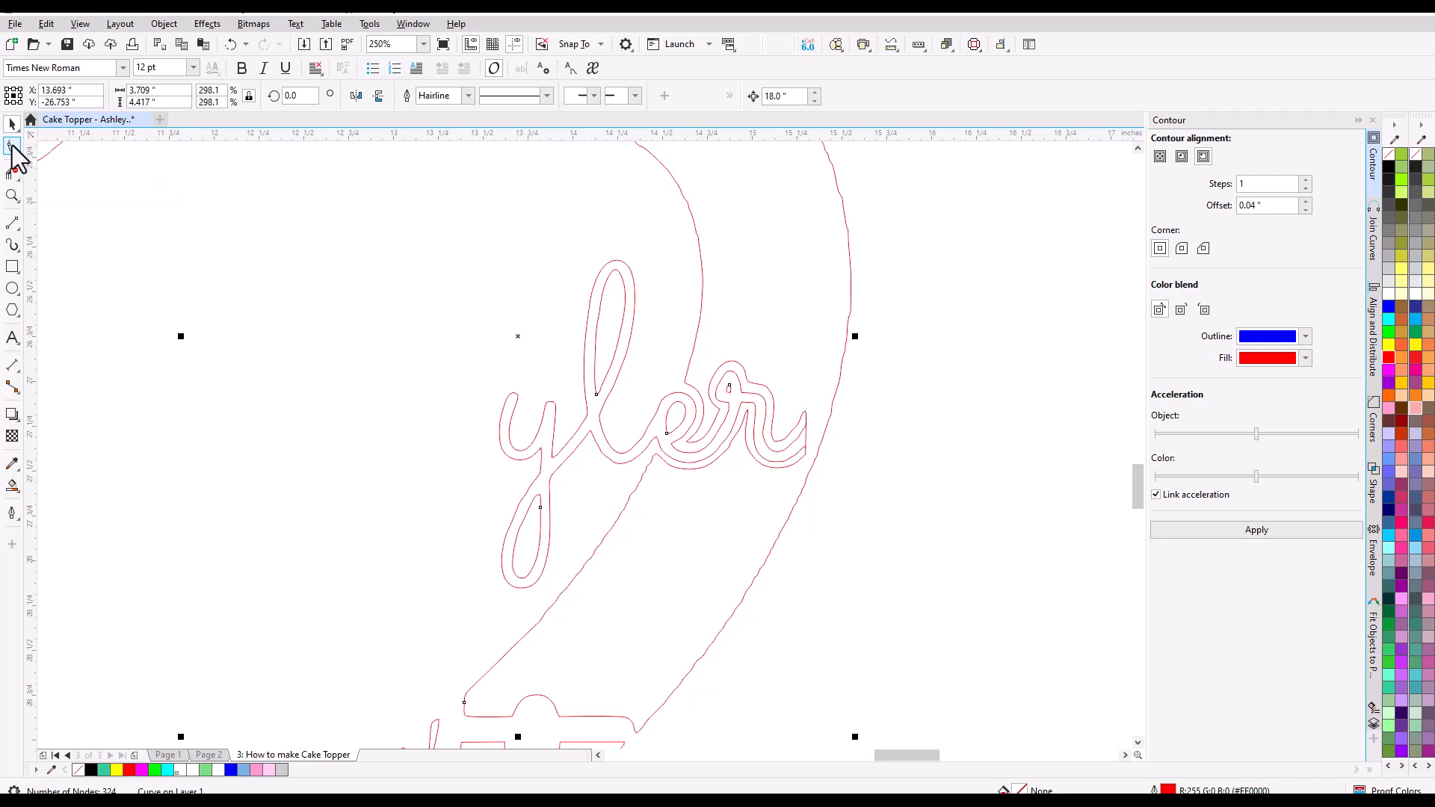
left_click(13, 147)
- Delete the nodes forming the letter y of the name from the heart's right-hand outline
scroll(801, 436, "up", 2)
scroll(802, 437, "up", 1)
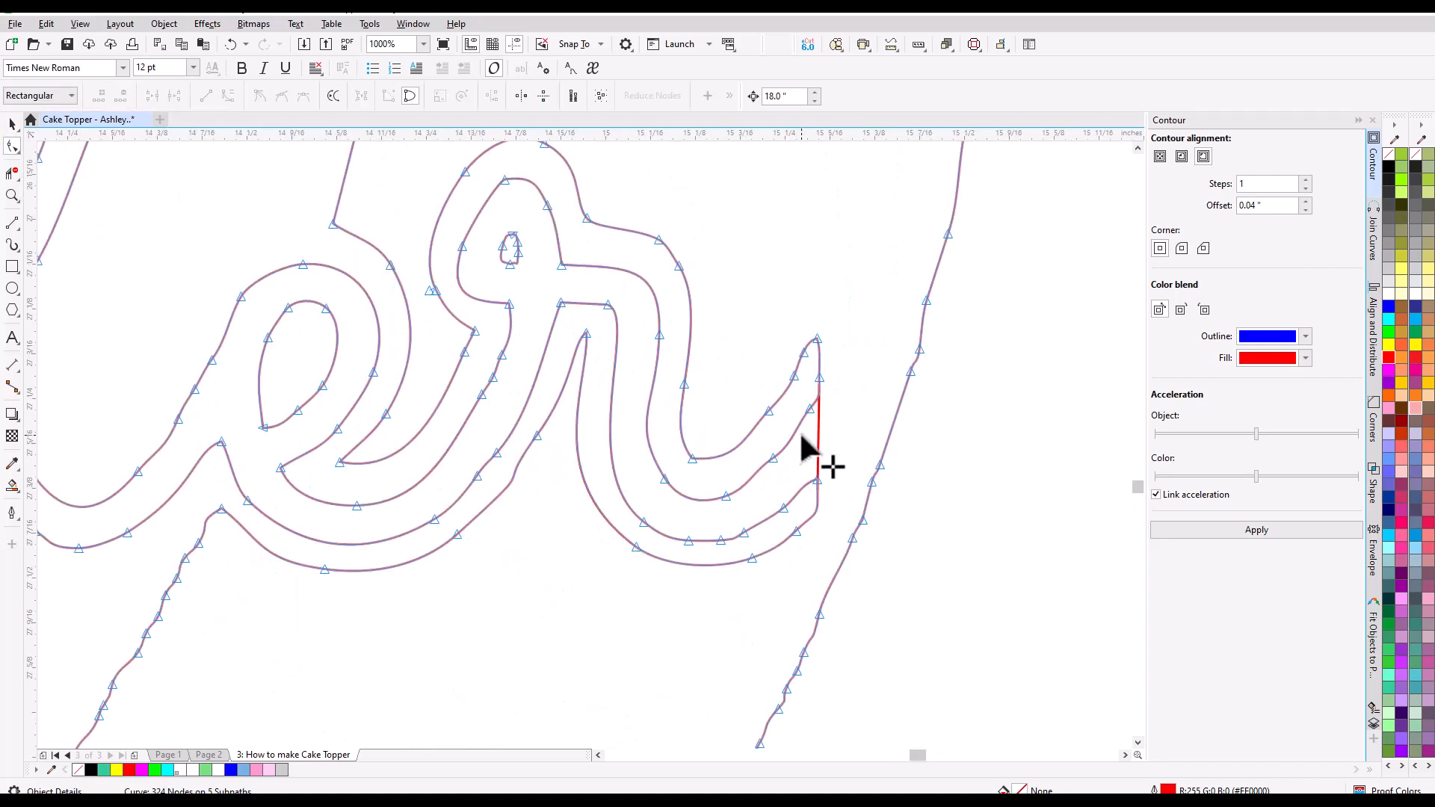
scroll(802, 437, "up", 1)
scroll(801, 448, "down", 1)
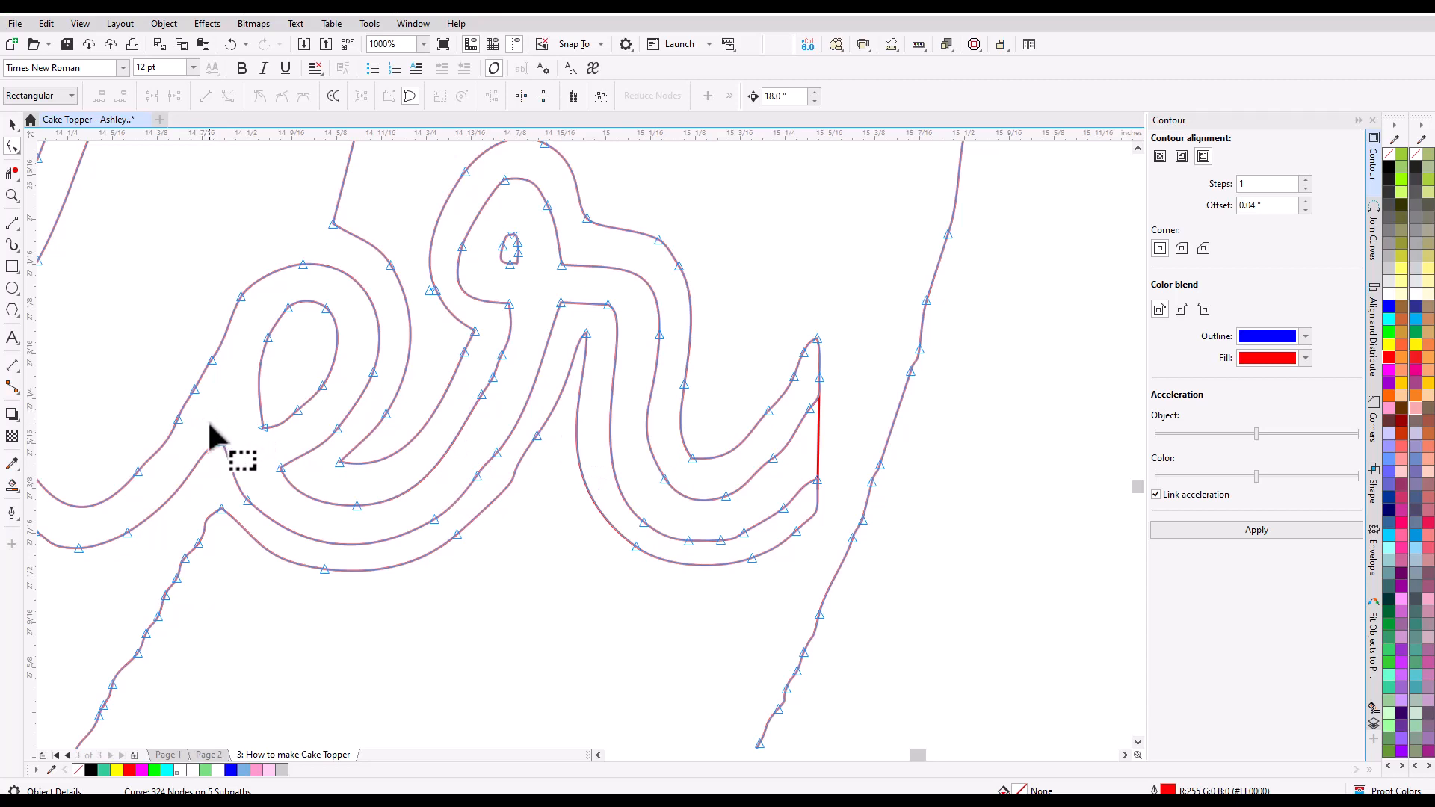
scroll(210, 436, "down", 1)
scroll(209, 426, "down", 1)
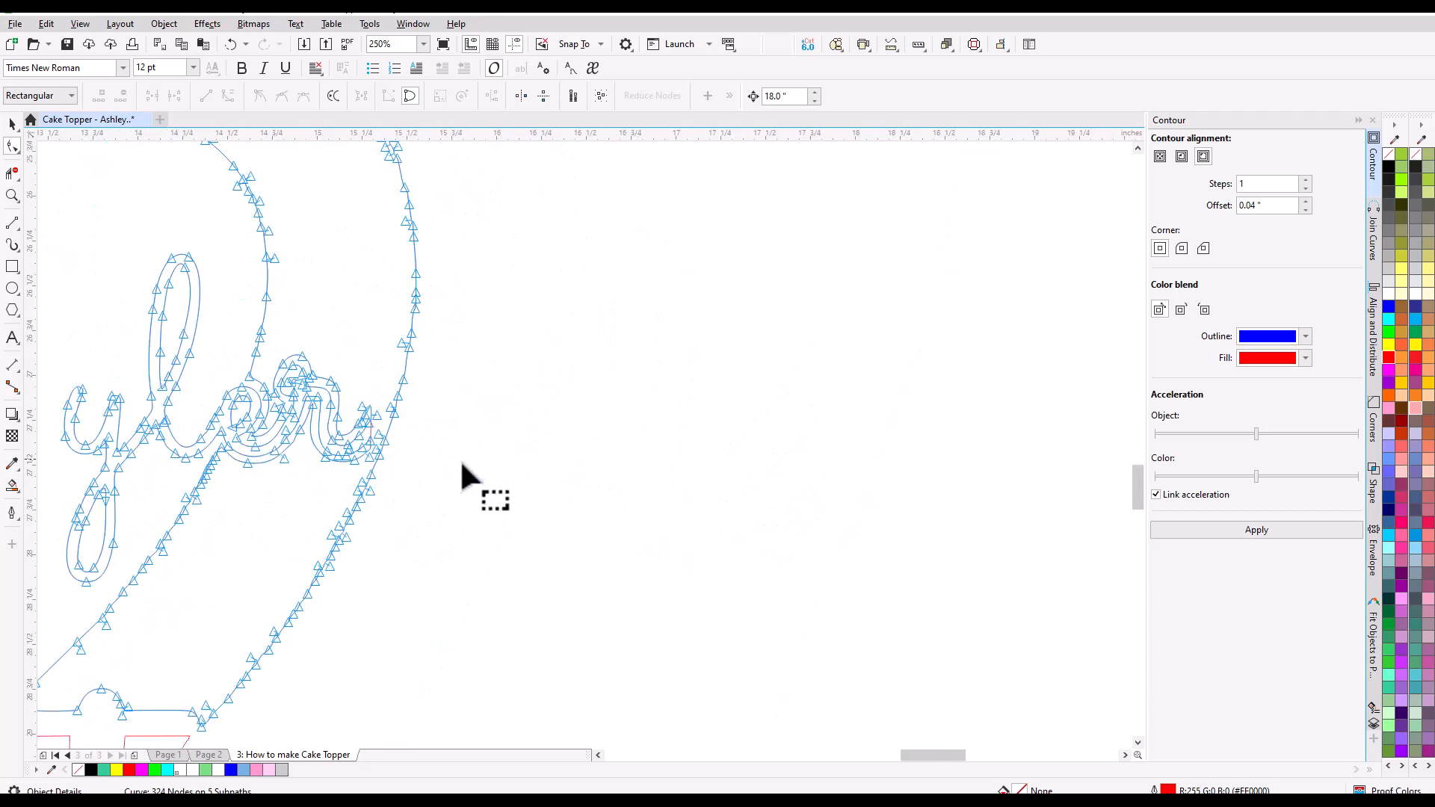
scroll(487, 468, "down", 1)
scroll(320, 477, "up", 2)
scroll(200, 418, "down", 1)
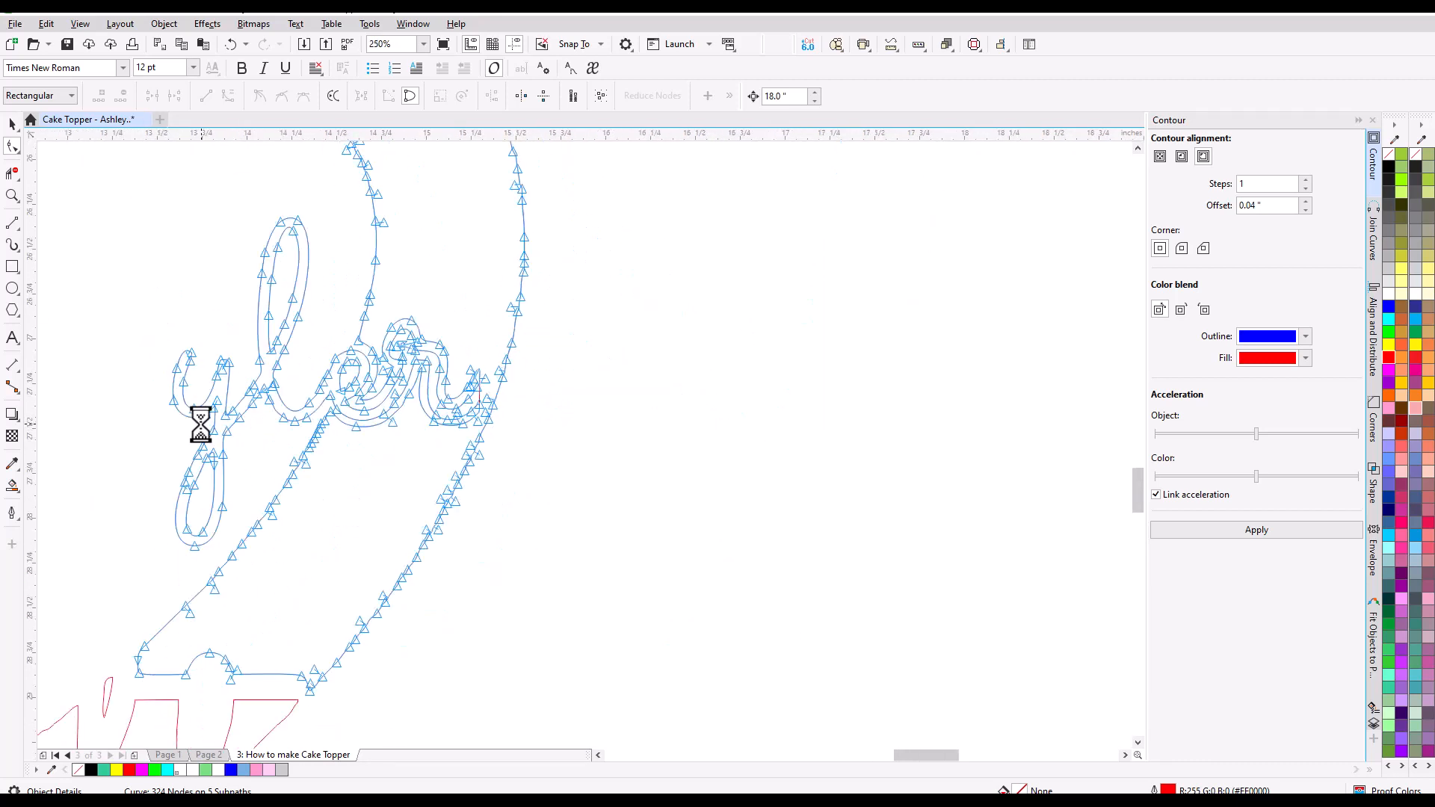
scroll(120, 310, "up", 1)
scroll(120, 313, "down", 1)
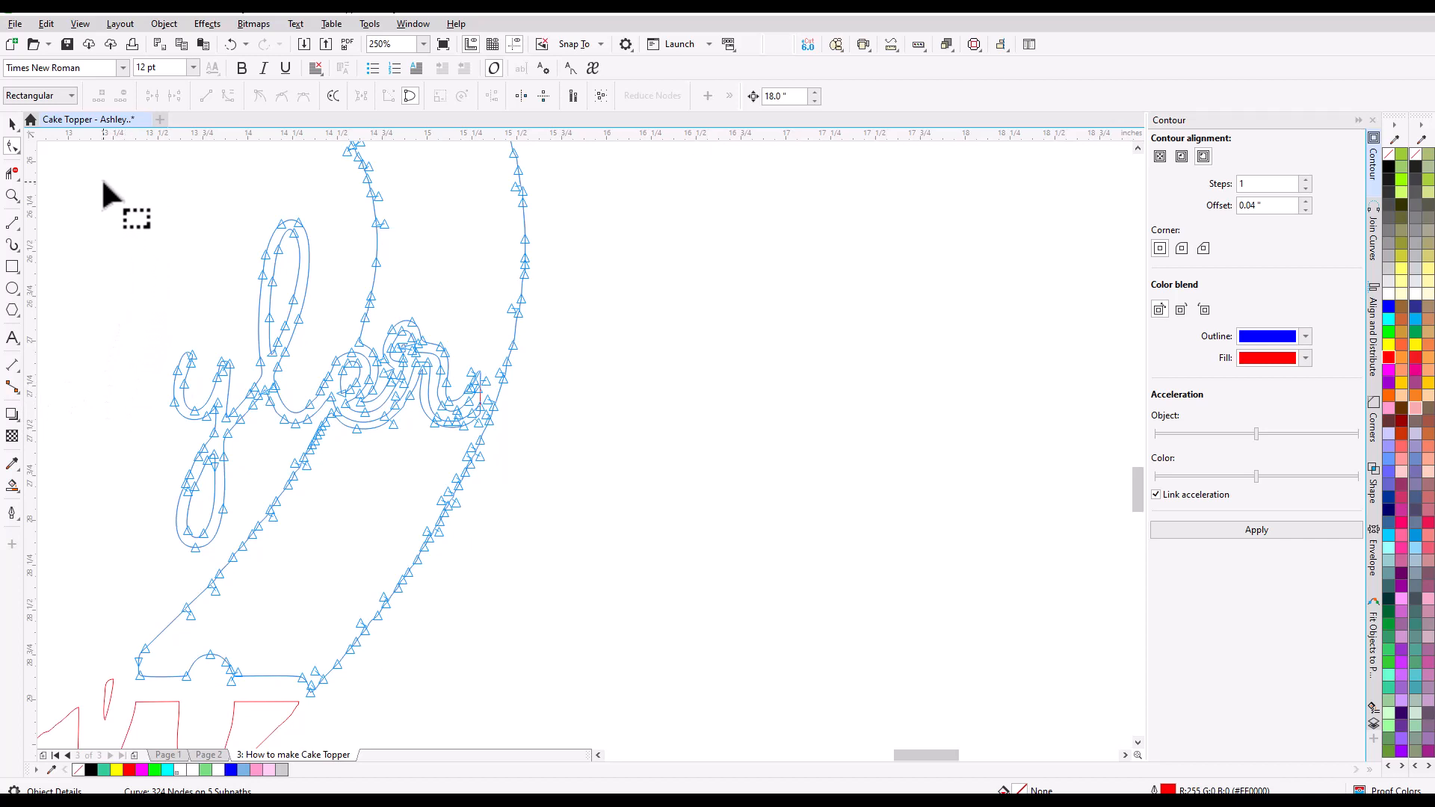
left_click_drag(88, 209, 228, 554)
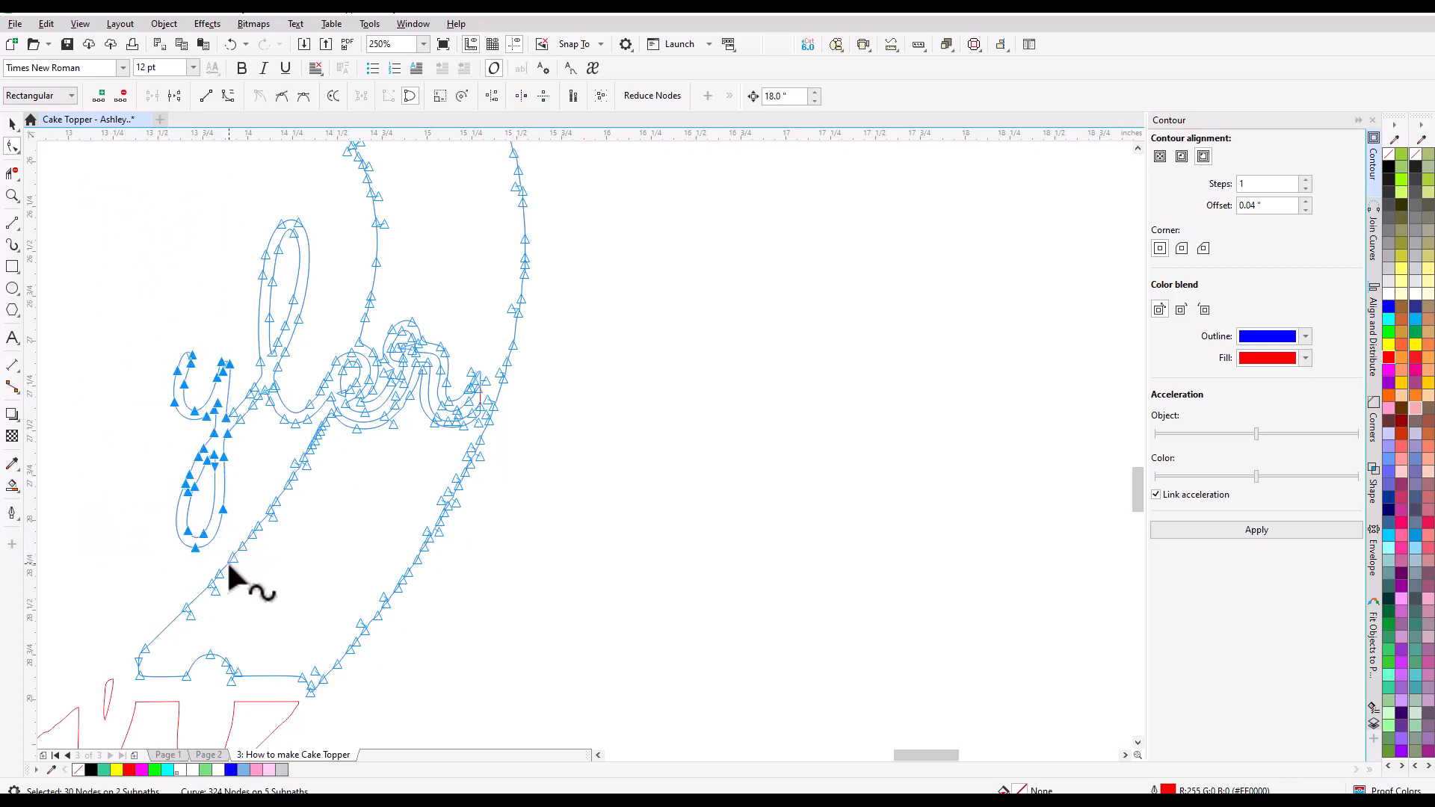
key("Delete")
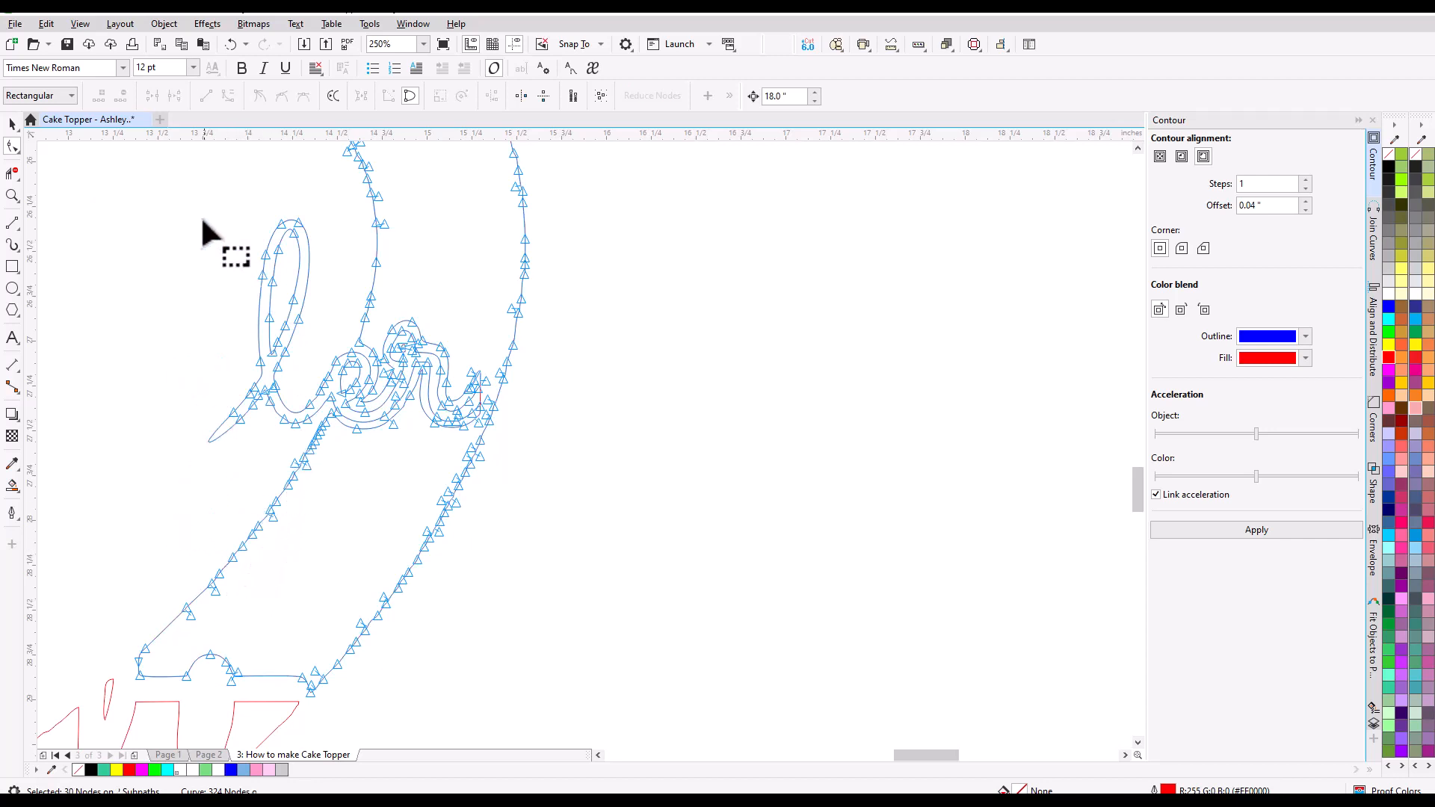
- Delete the nodes of the tall looped letter and the start of the following letter's stroke from the heart's inner edge
left_click_drag(260, 360, 299, 438)
key("Delete")
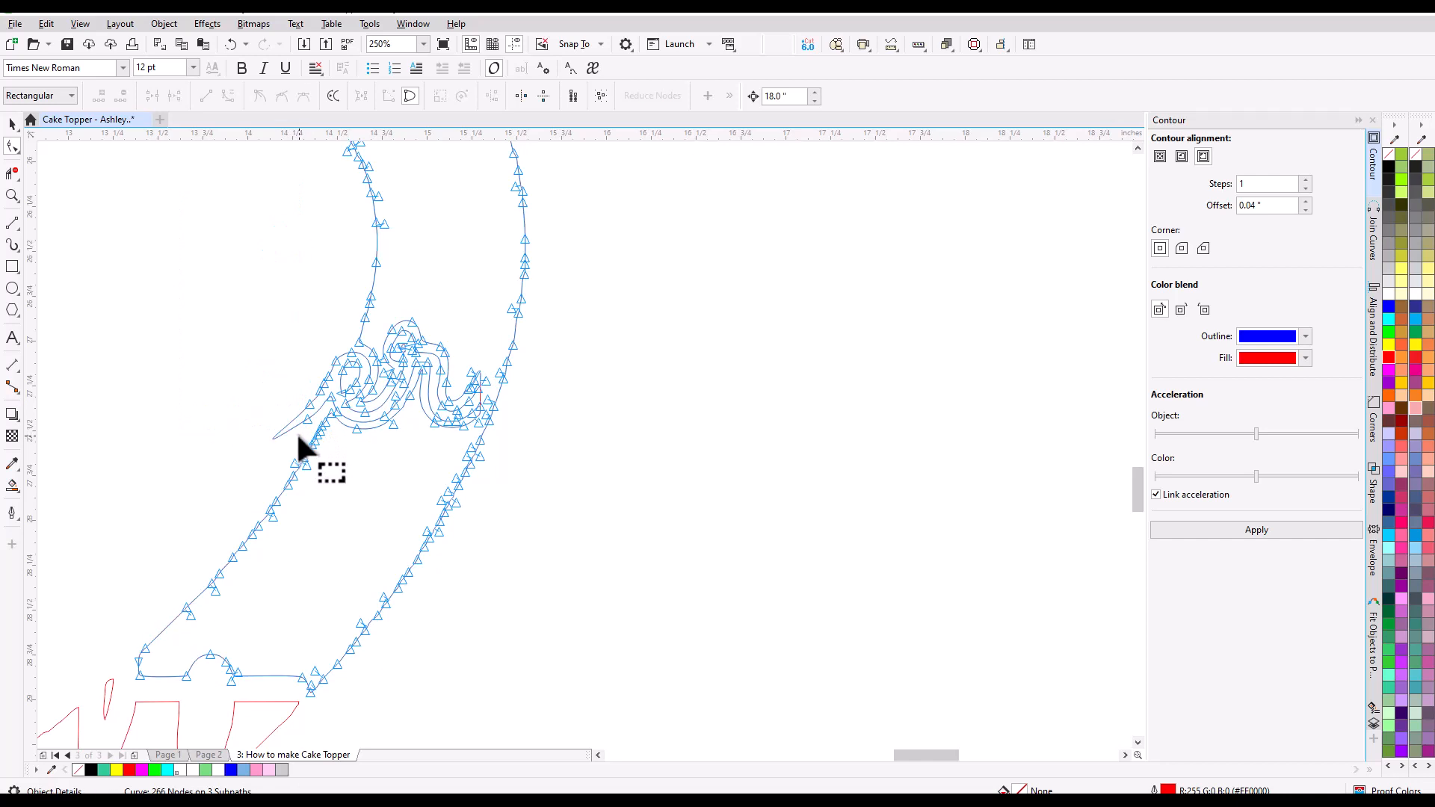
scroll(287, 422, "up", 1)
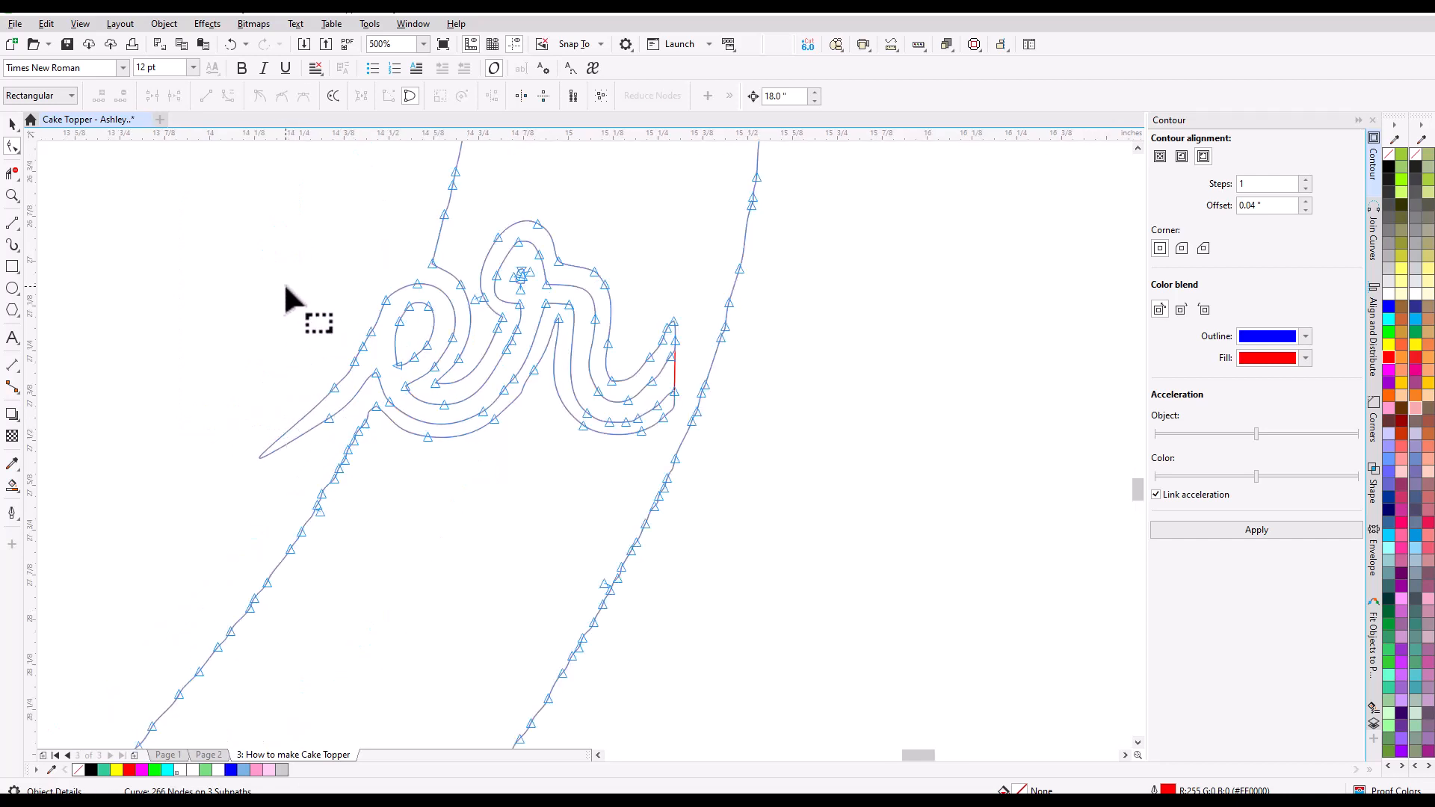
left_click_drag(286, 286, 334, 433)
key("Delete")
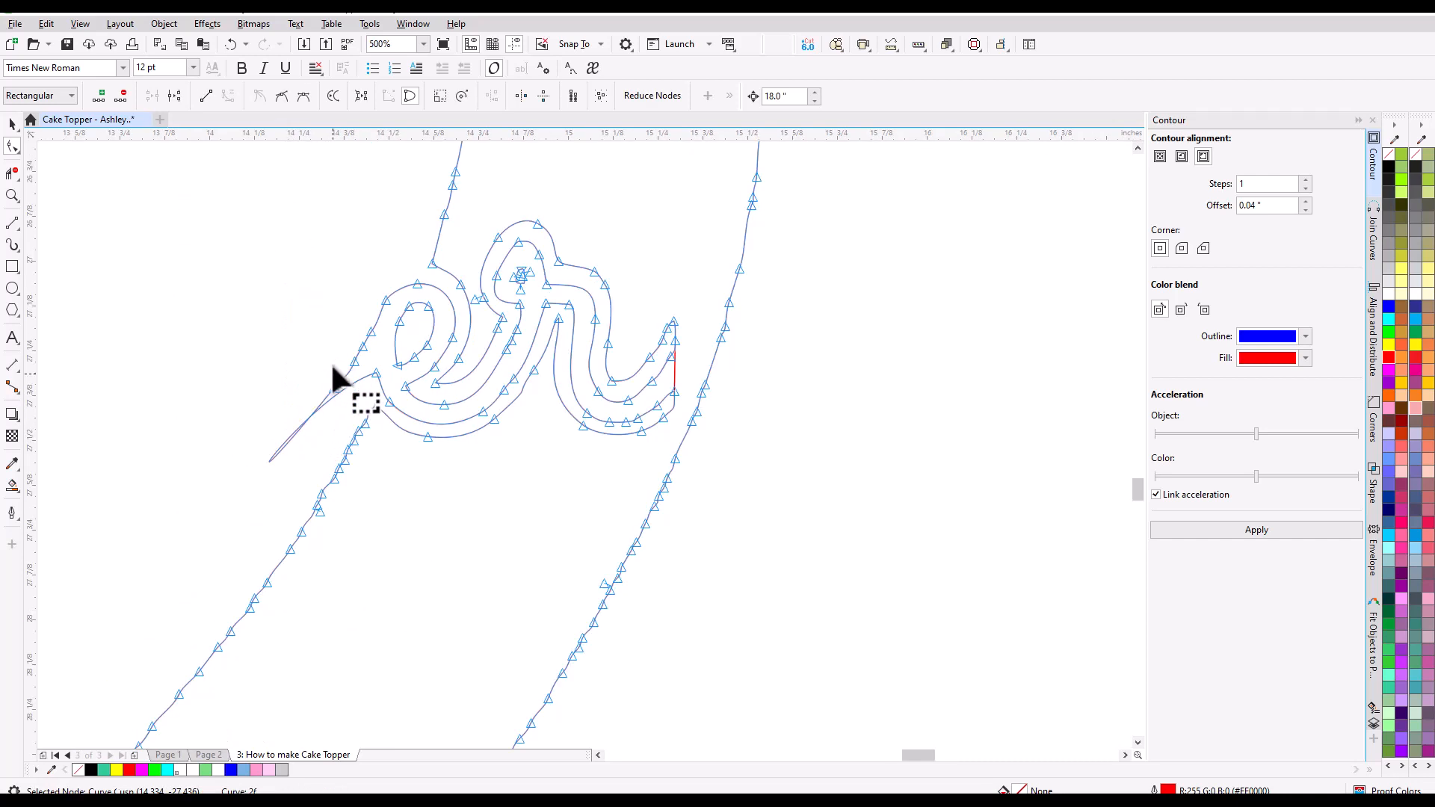
- Delete the nodes forming the round loop and pointed tail of the next name letter on the heart's inner edge
left_click_drag(341, 300, 392, 396)
key("Delete")
left_click_drag(371, 287, 438, 372)
key("Delete")
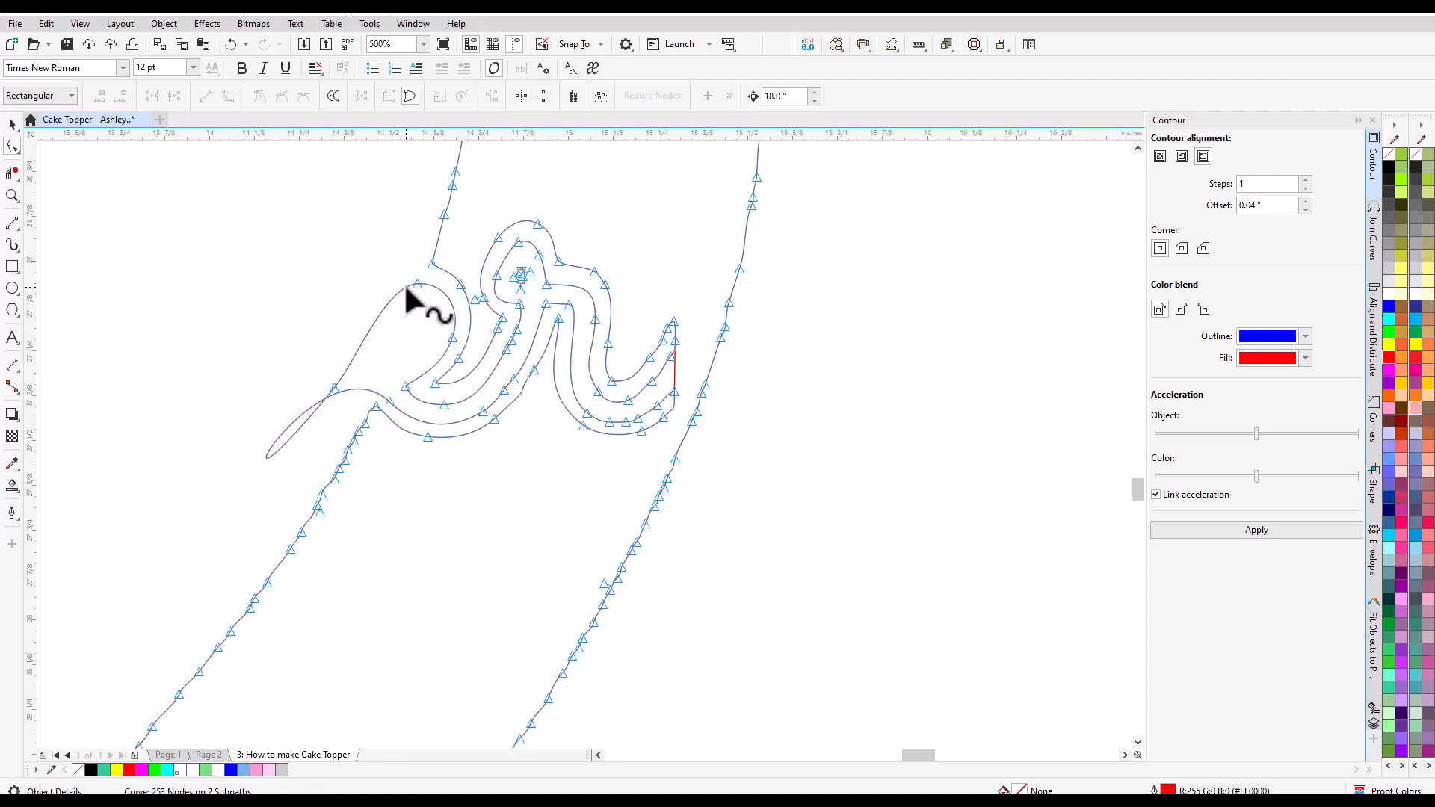
left_click(415, 287)
key("Delete")
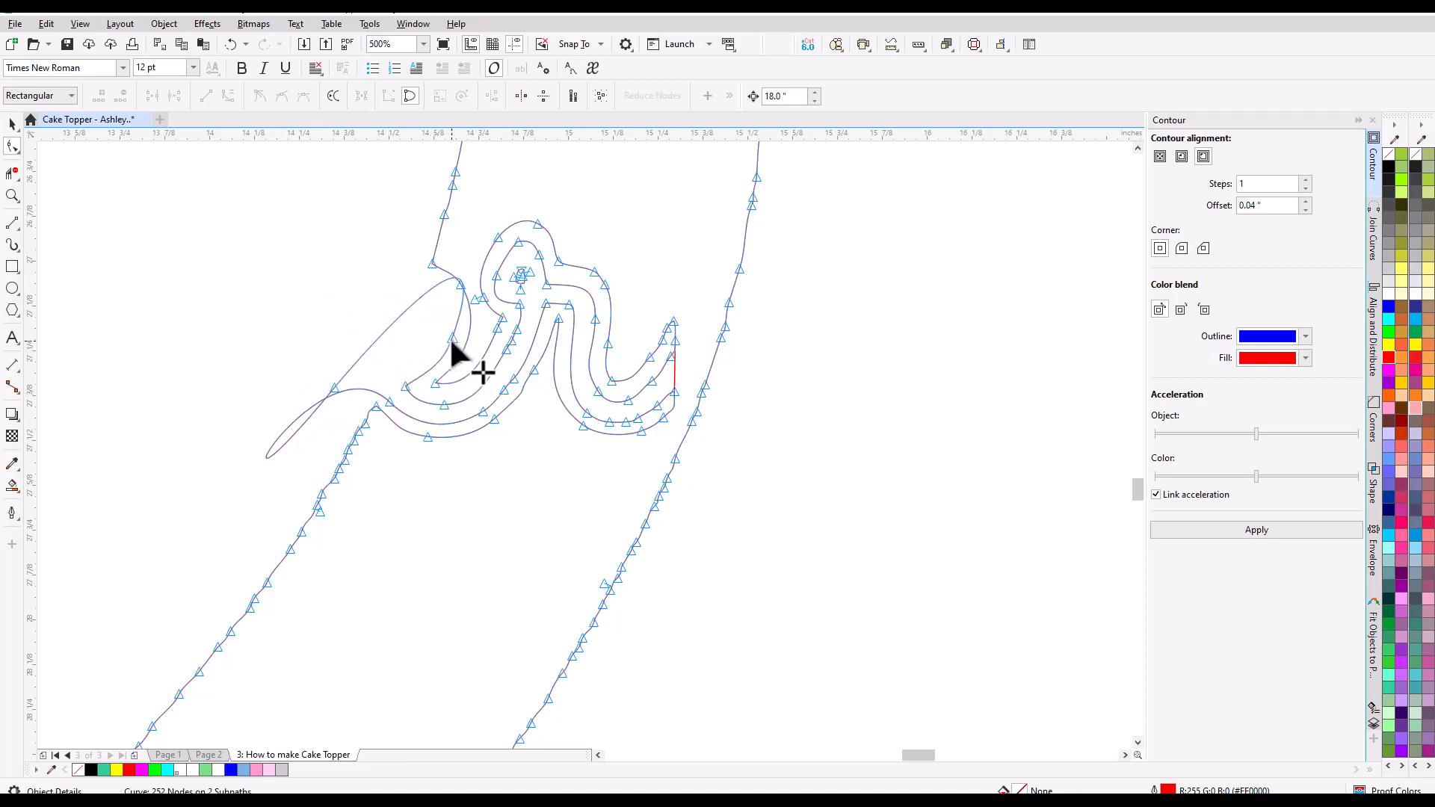
key("Delete")
left_click(404, 387)
key("Delete")
left_click(333, 388)
key("Delete")
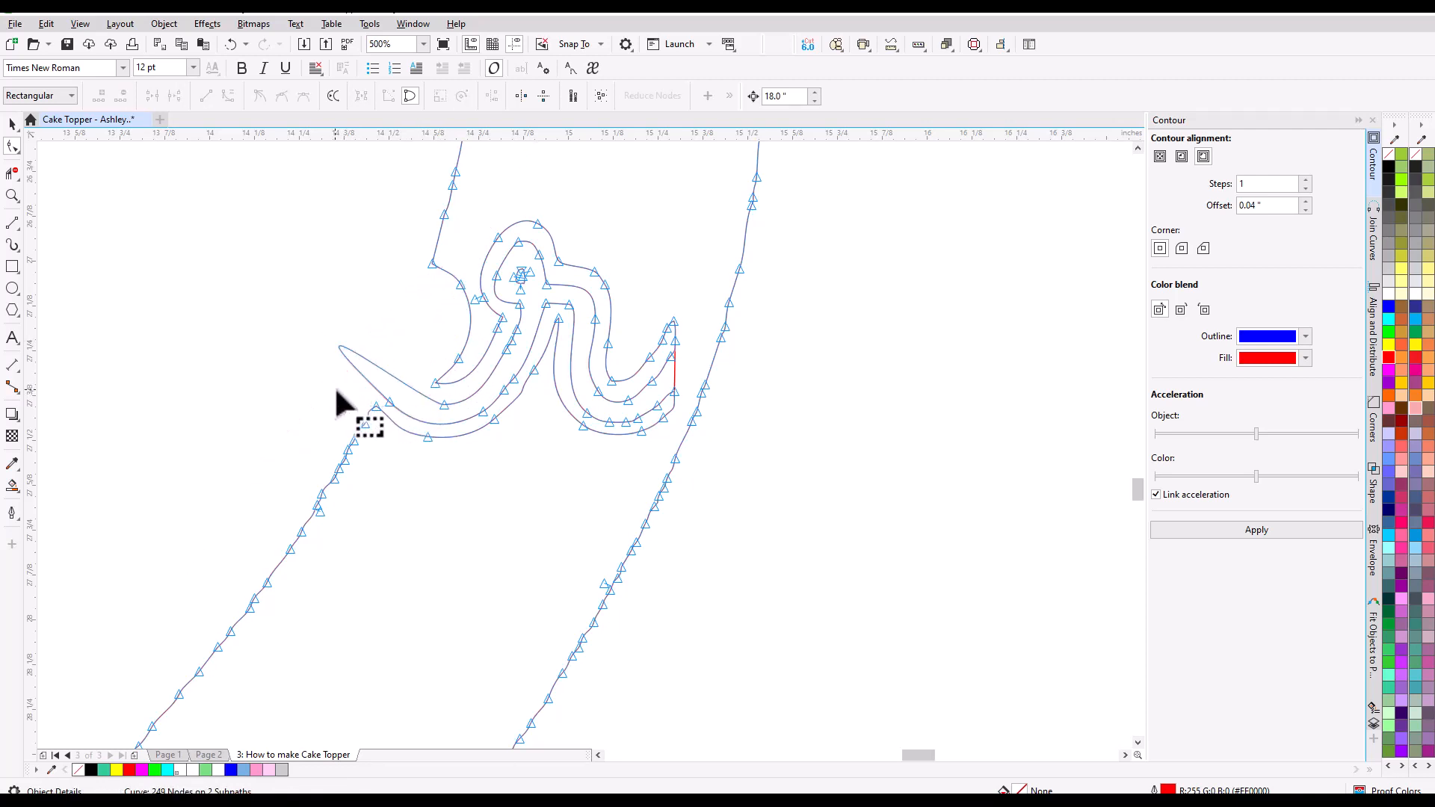
- Delete the nodes along the lower curved stroke linking the two remaining name letters
left_click(408, 425)
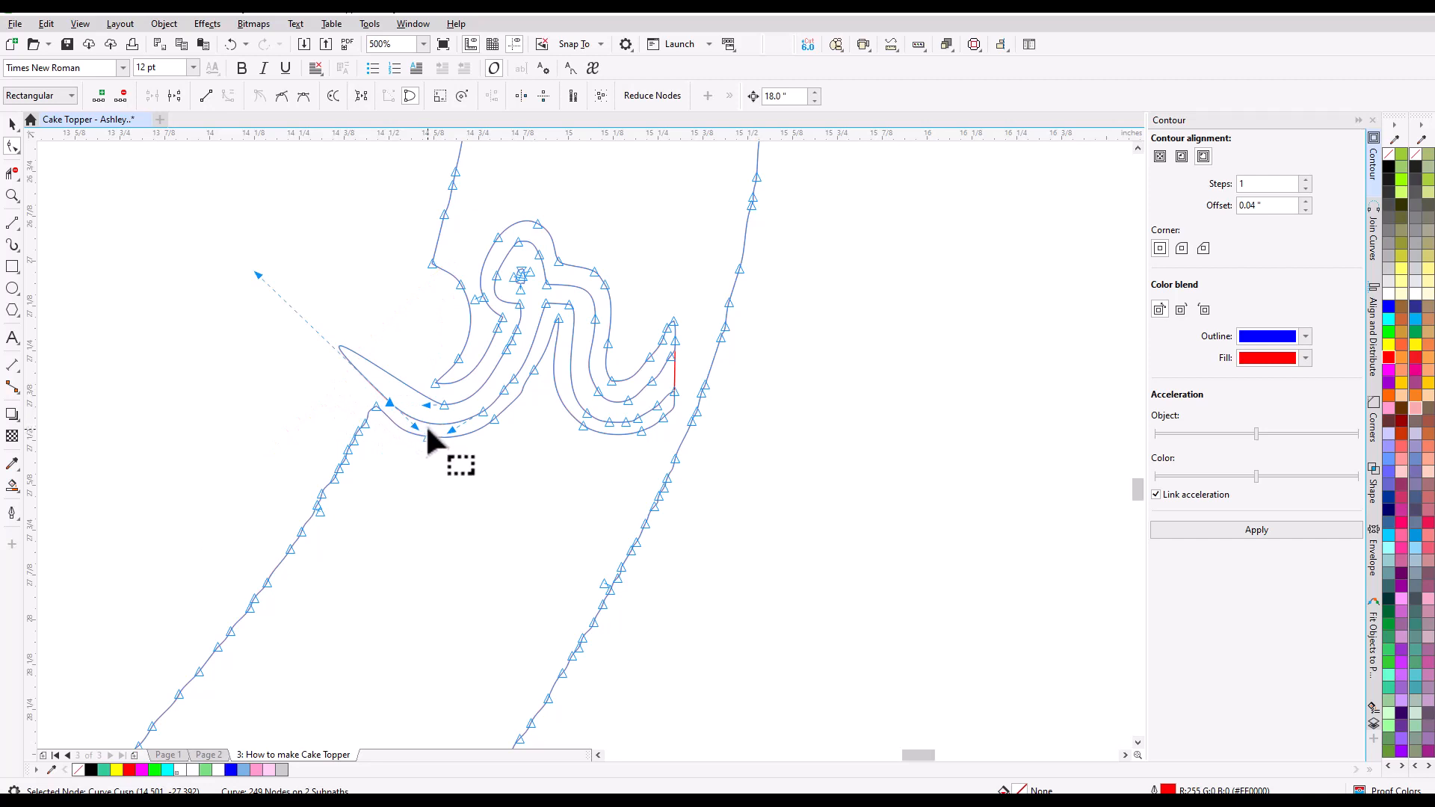
left_click(446, 404, "shift")
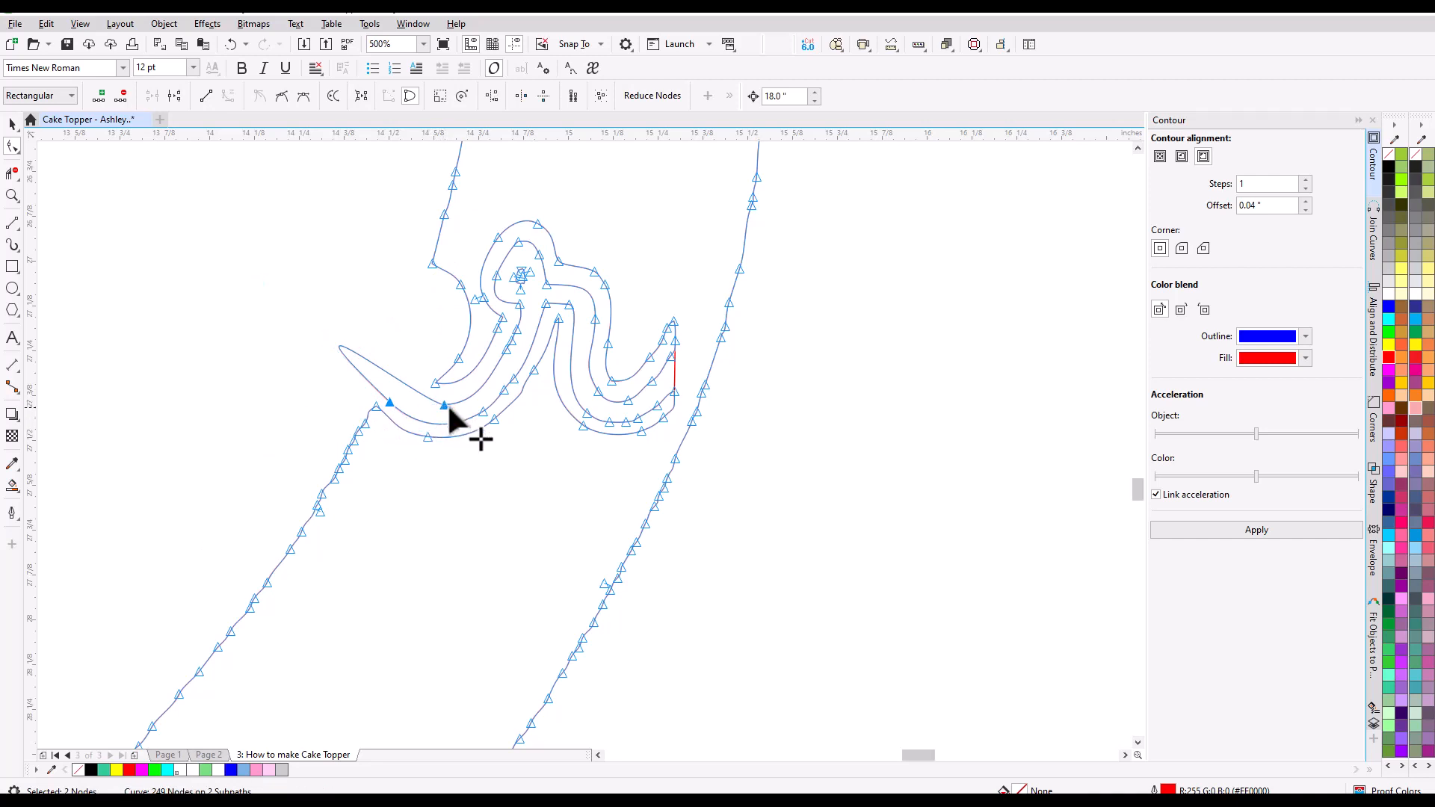
left_click(483, 412, "shift")
key("Delete")
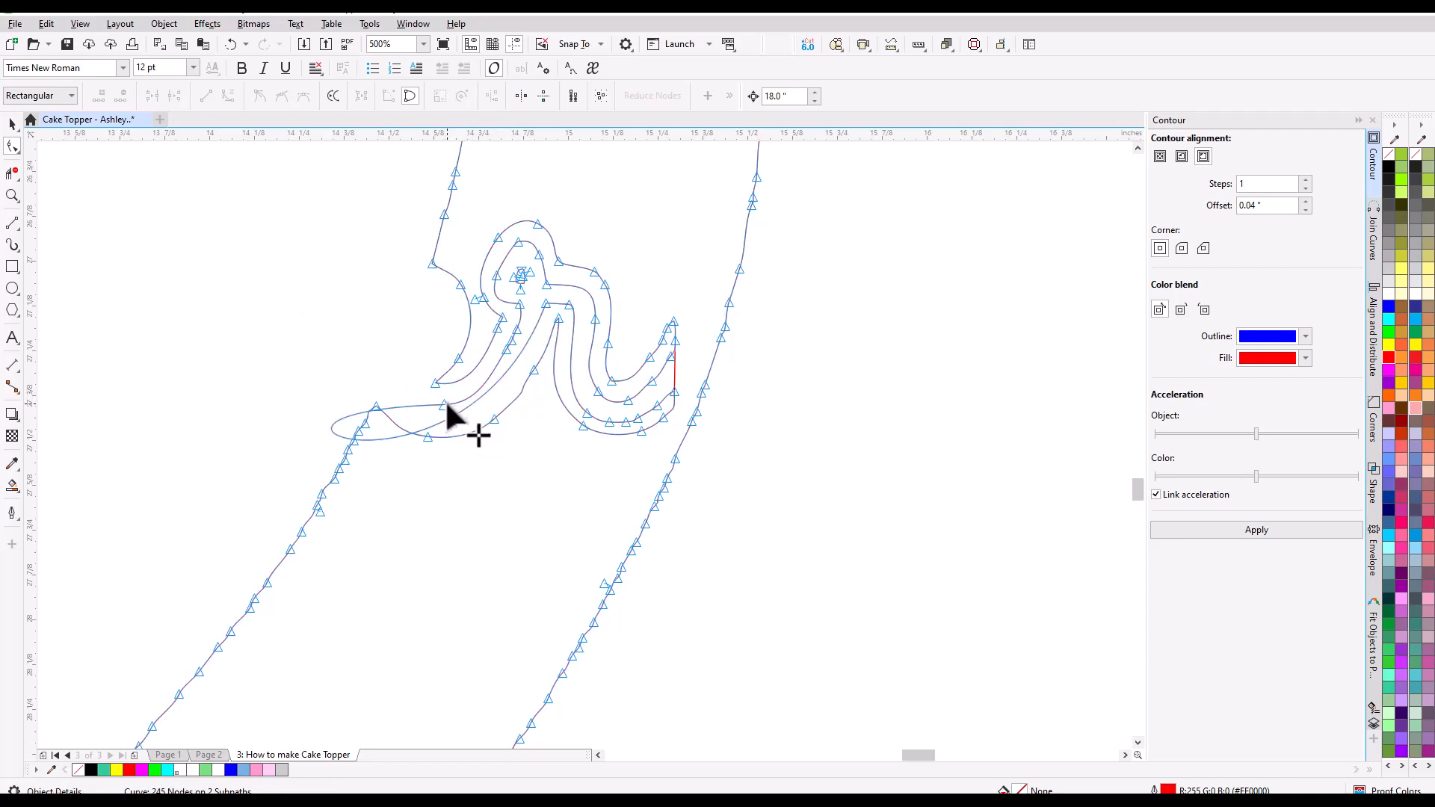
double_click(443, 405)
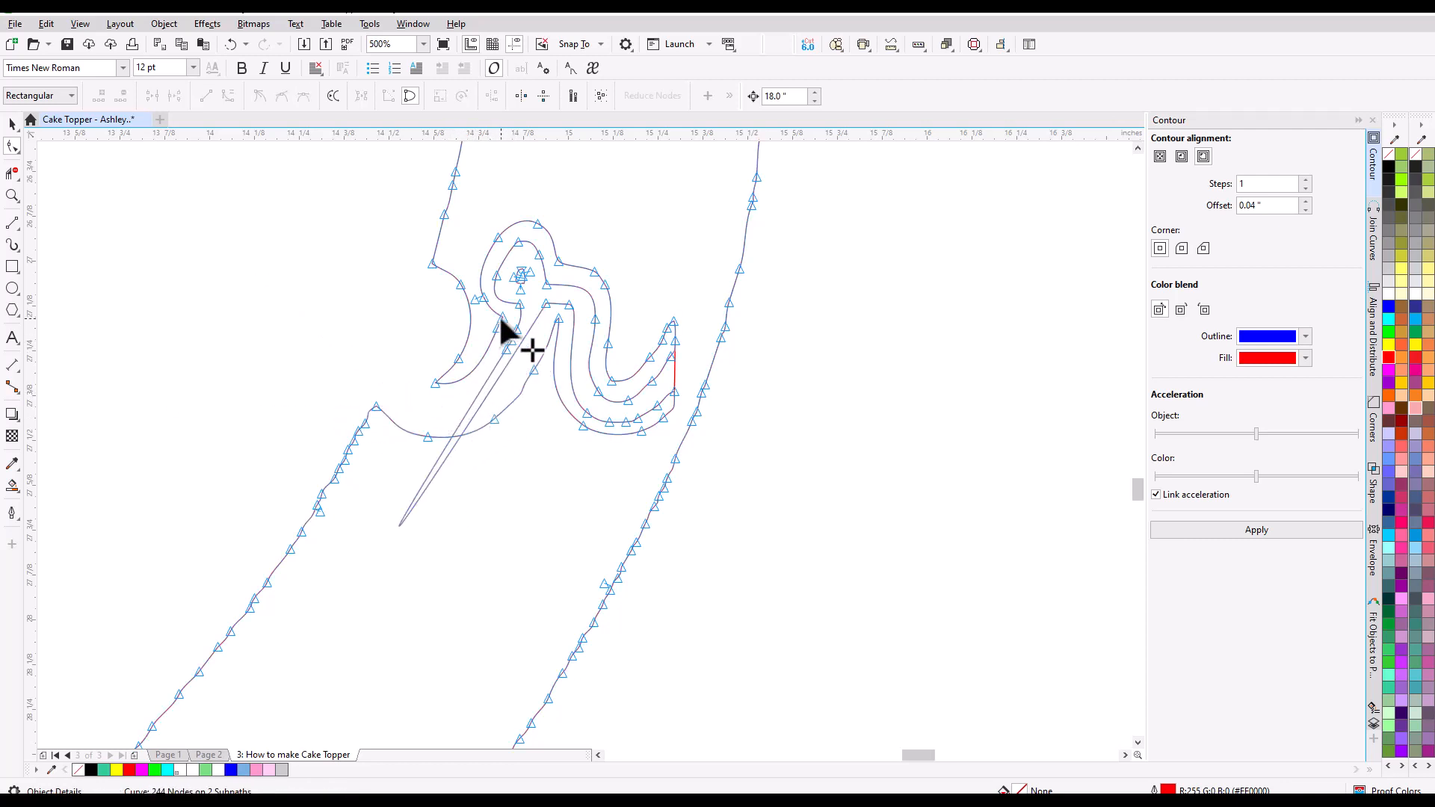
- Delete the cluster of small nodes inside the last name letter's peak and the nodes along its inner stroke
double_click(520, 274)
double_click(521, 272)
double_click(520, 275)
double_click(518, 278)
double_click(518, 281)
left_click(517, 241)
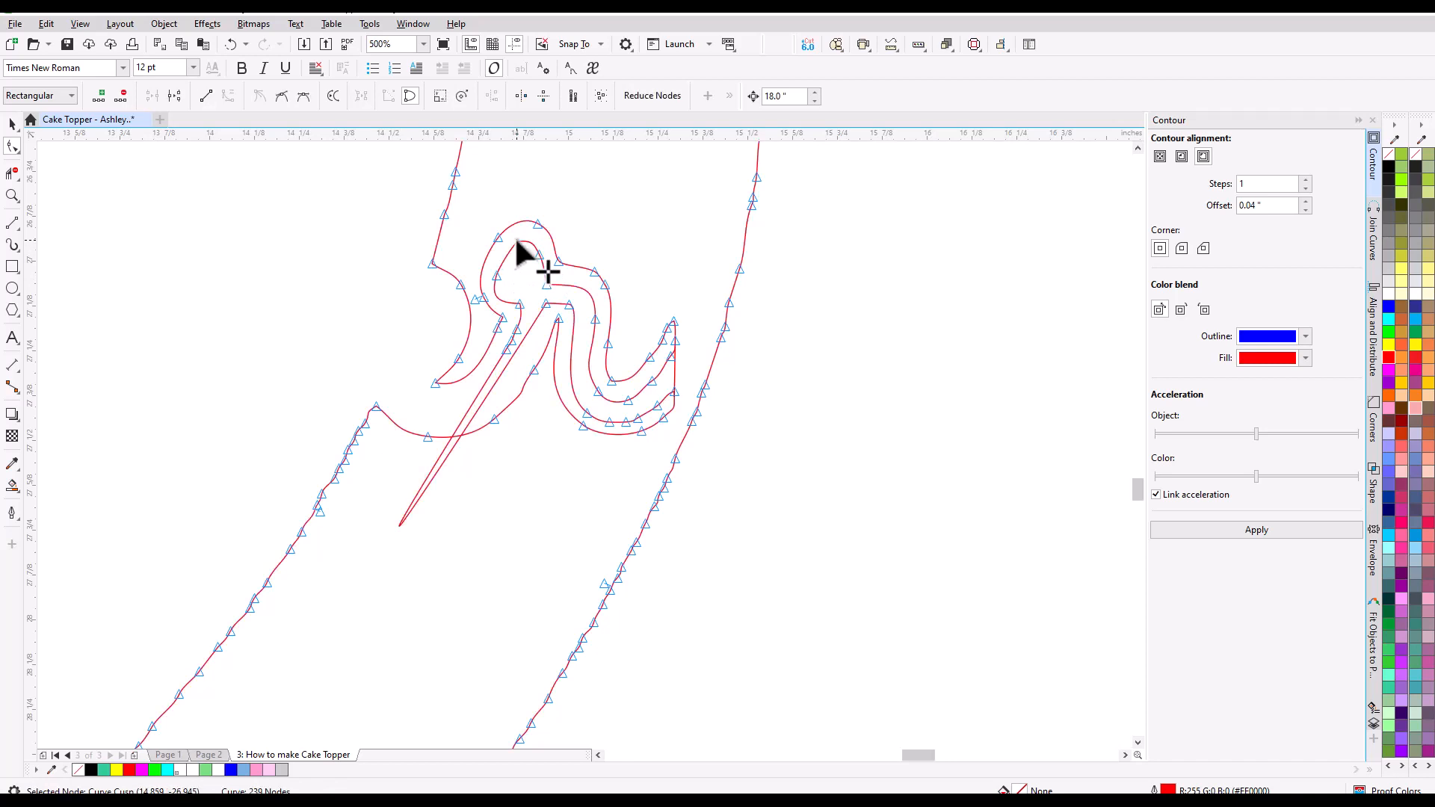
double_click(494, 274)
double_click(520, 304)
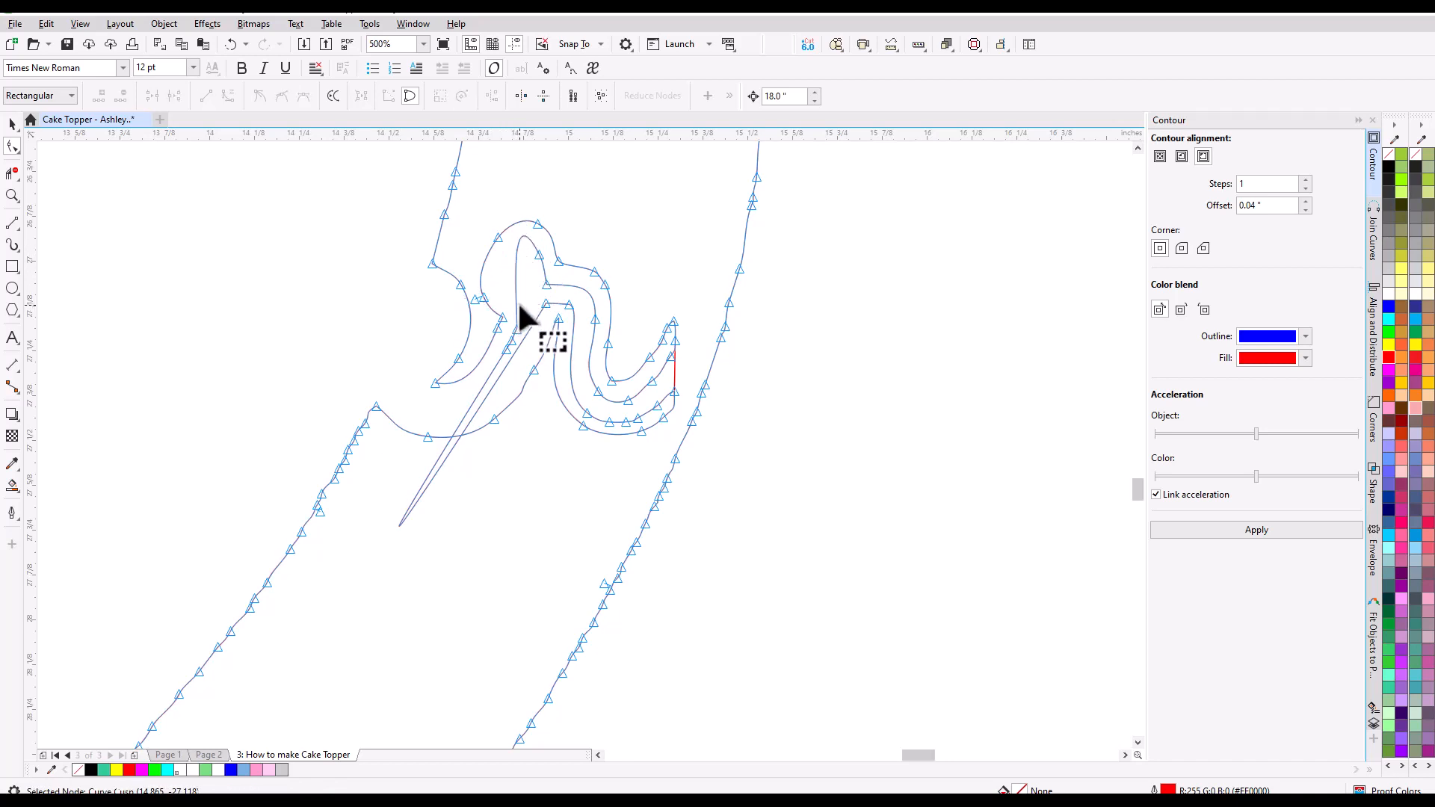
double_click(511, 330)
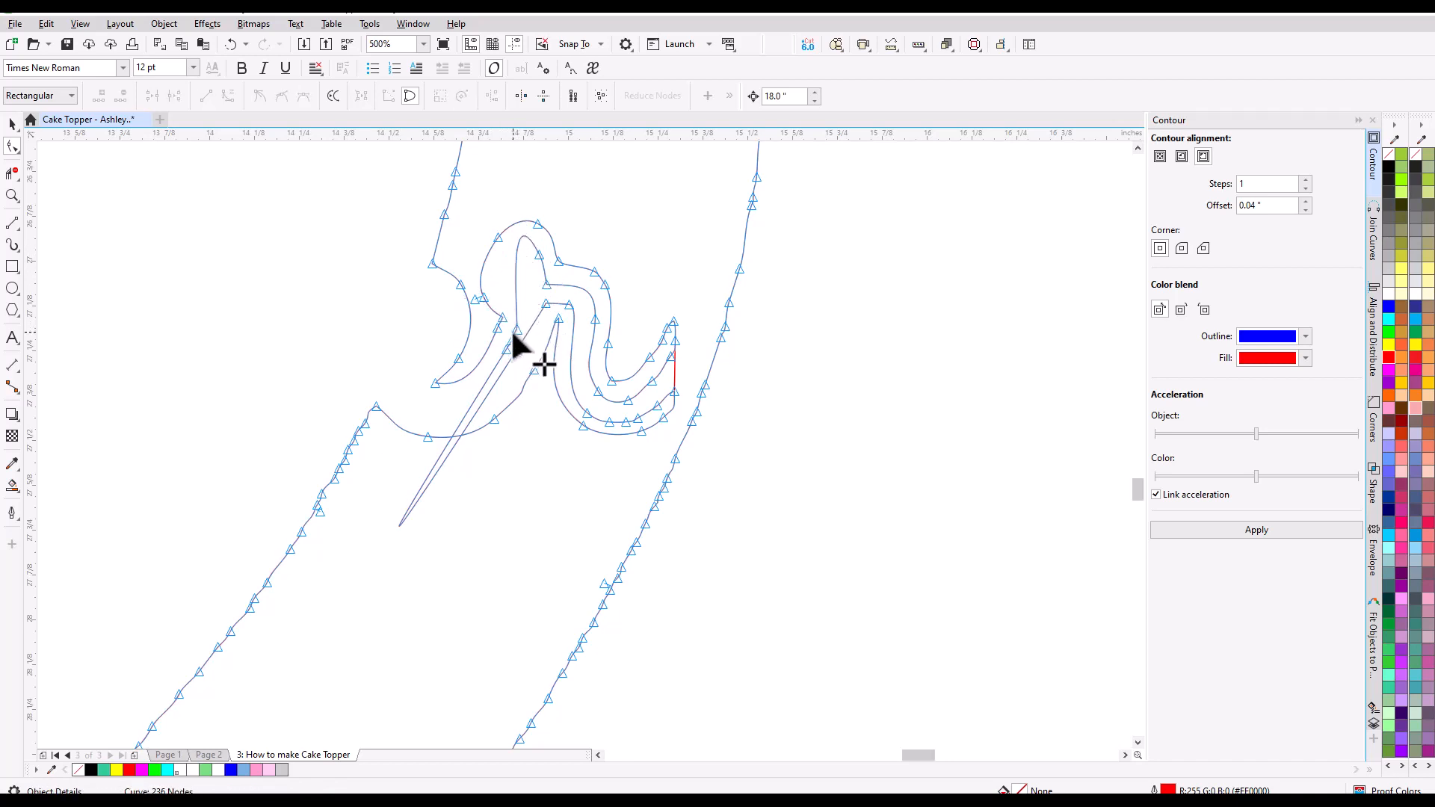
- Delete the nodes forming the last name letter's upper arch and its tail near the heart's outer edge
left_click_drag(479, 199, 627, 306)
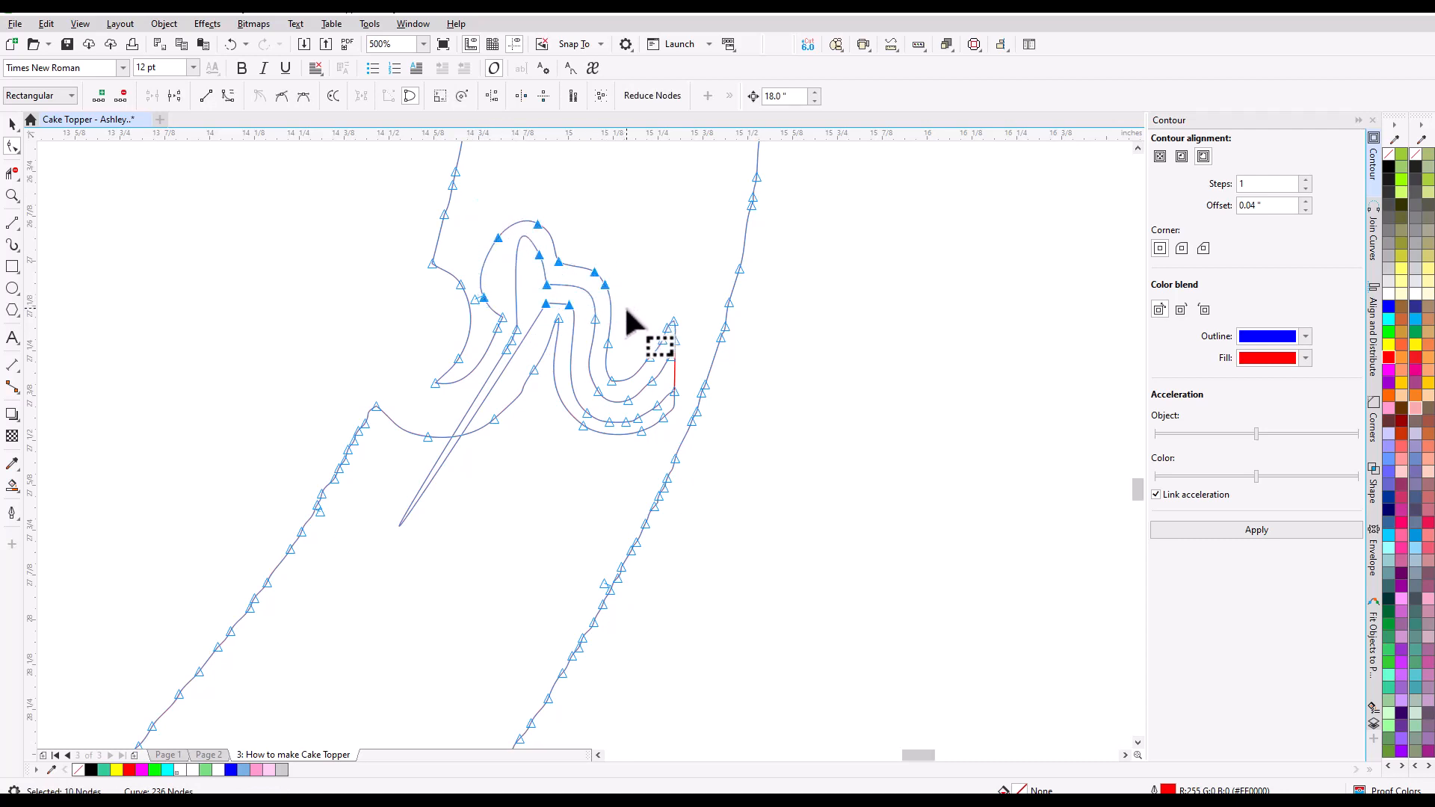
key("Delete")
left_click_drag(637, 308, 679, 427)
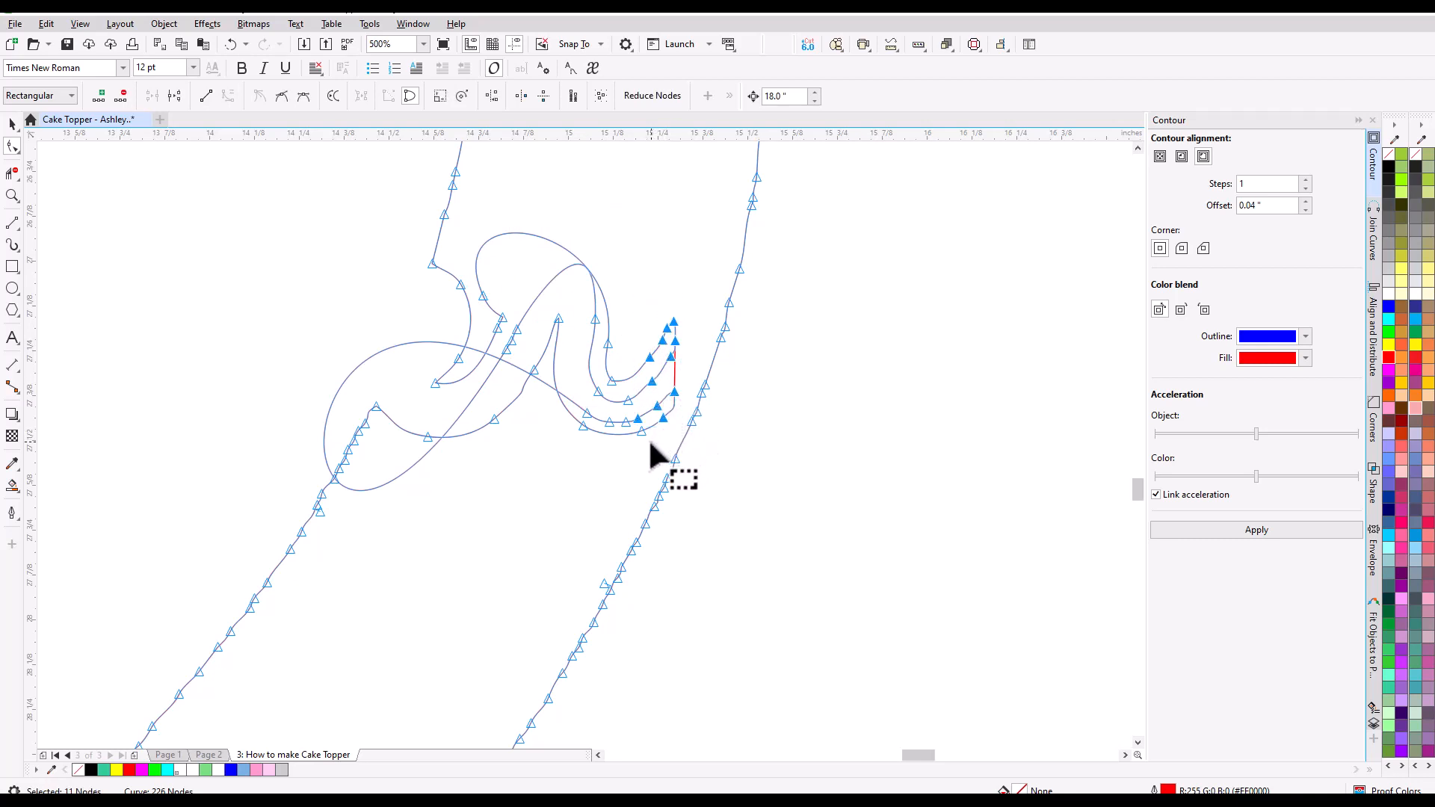
key("Delete")
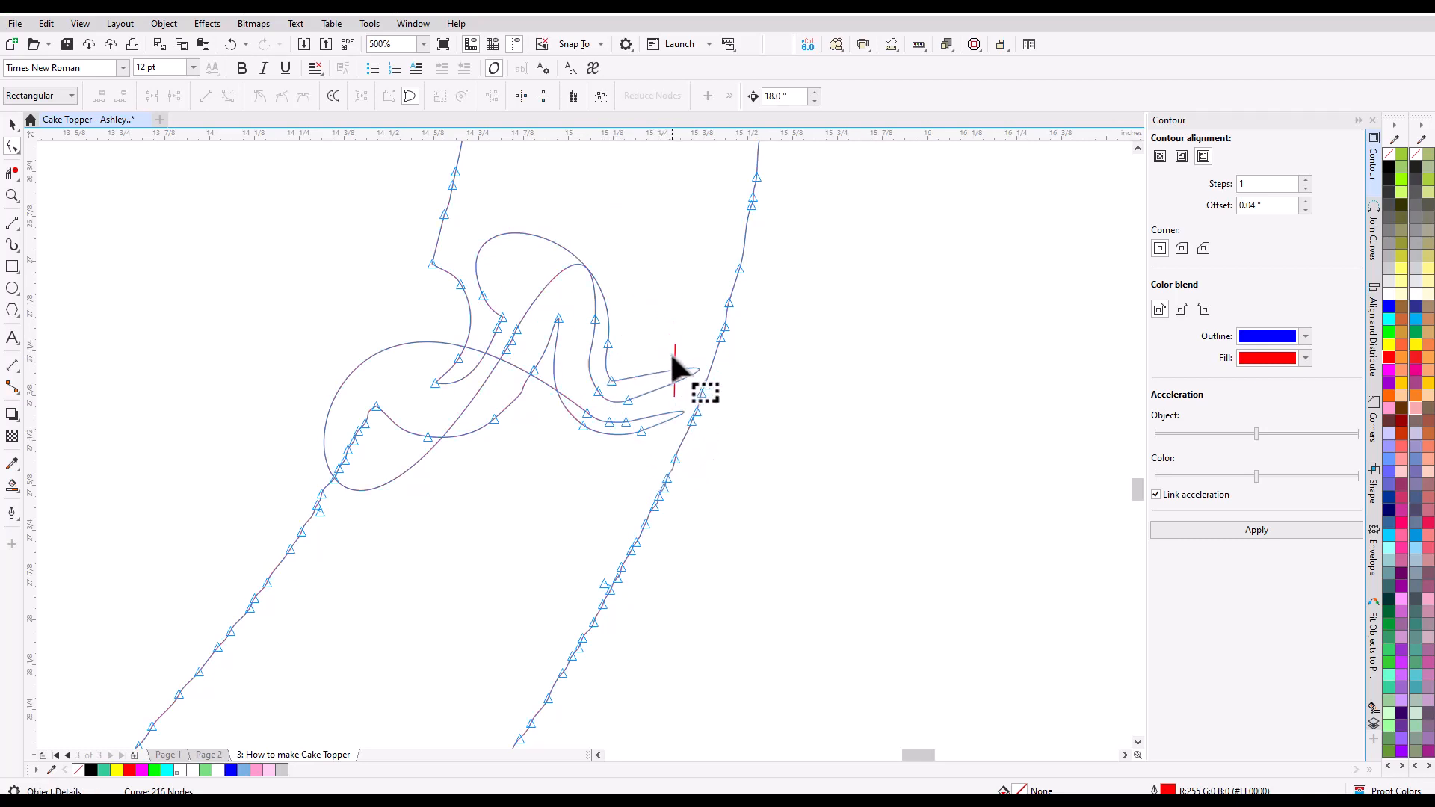
- Delete the short stray vertical line beside the last letter's tail
left_click(673, 363)
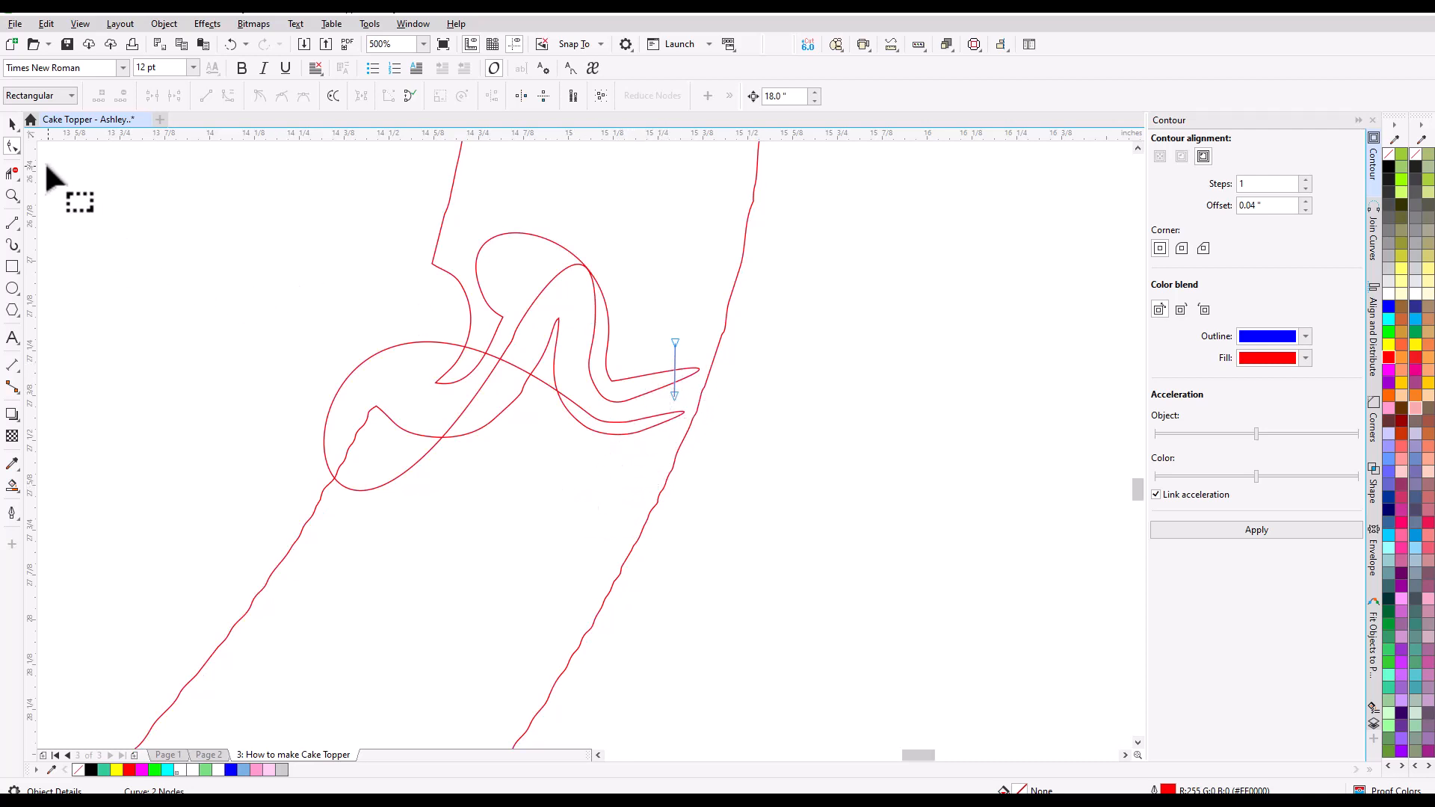
left_click_drag(658, 327, 686, 408)
left_click(593, 442)
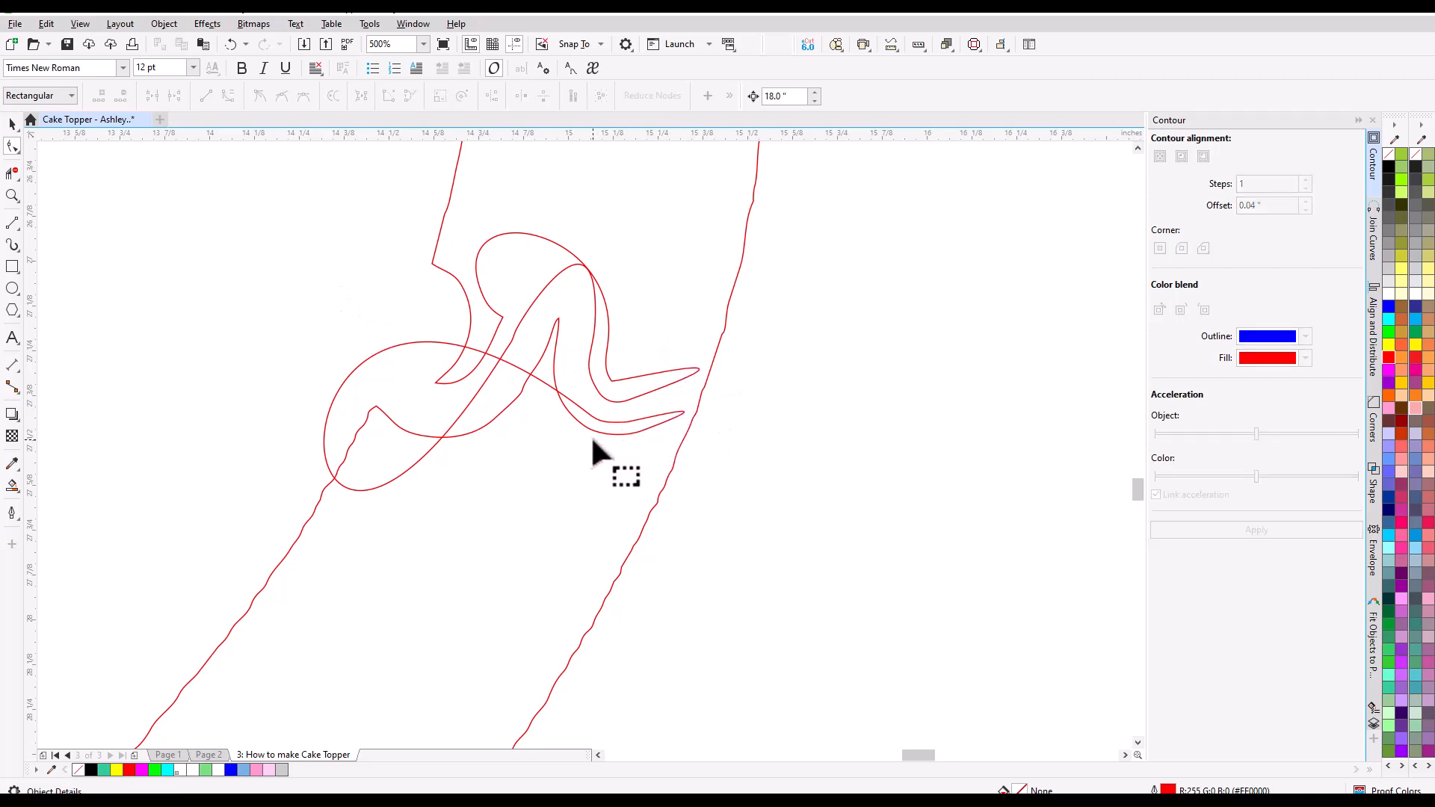
- Reopen the heart outline's nodes and delete those of the last letter's remaining strokes inside the heart band
left_click(591, 380)
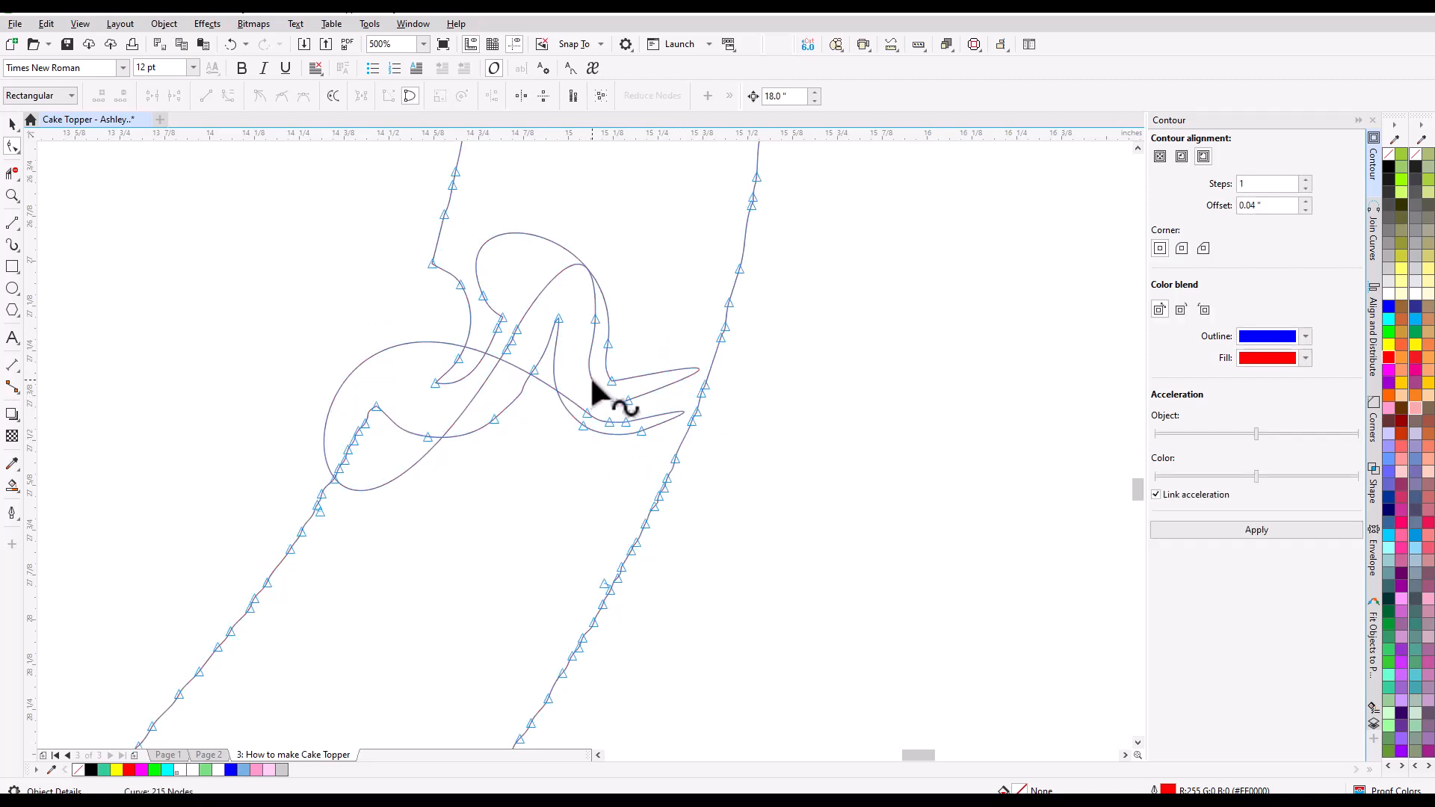
left_click_drag(529, 202, 650, 471)
key("Delete")
left_click_drag(481, 262, 550, 390)
key("Delete")
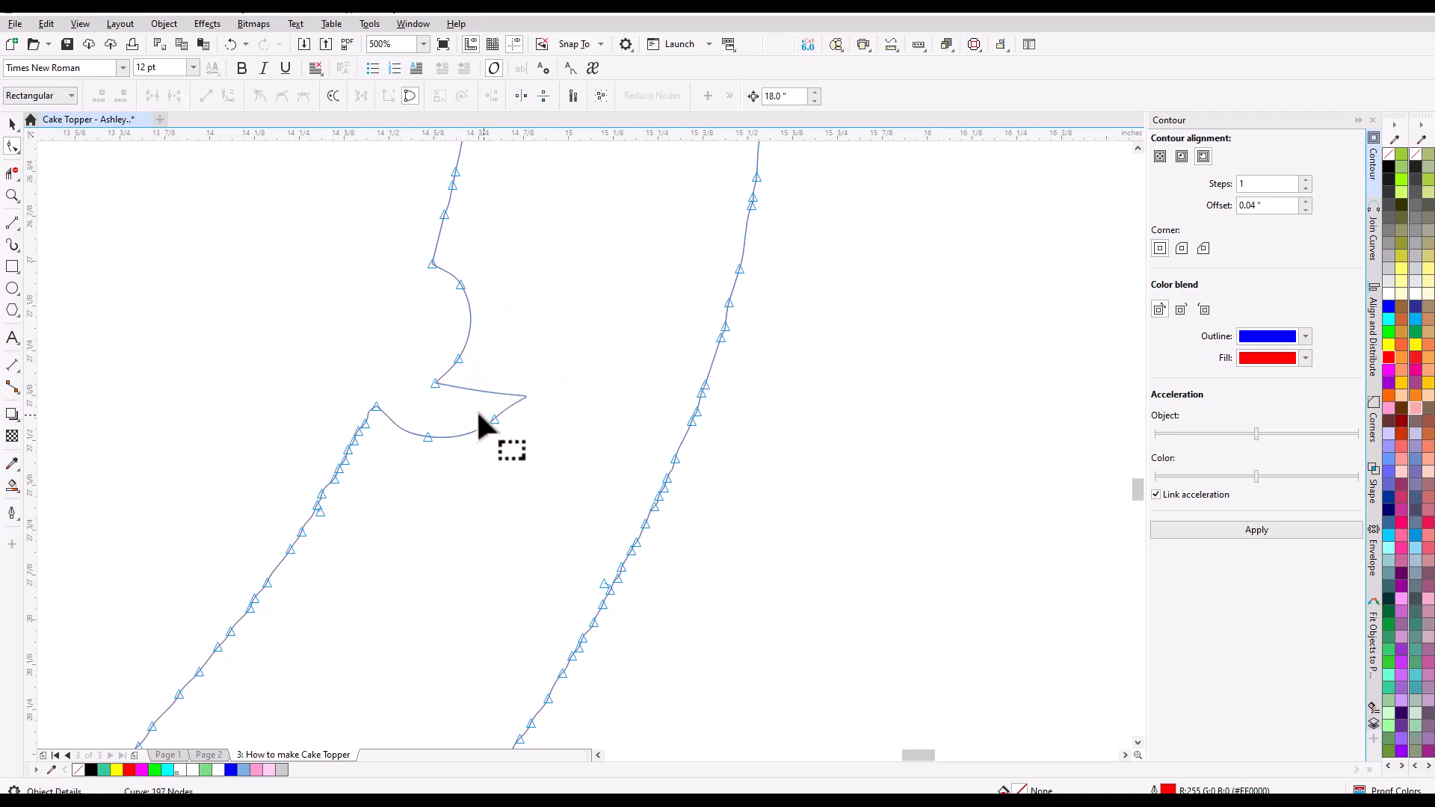
- Delete the five nodes of the leftover letter bump between the upper and lower parts of the heart's inner edge
scroll(408, 419, "down", 1)
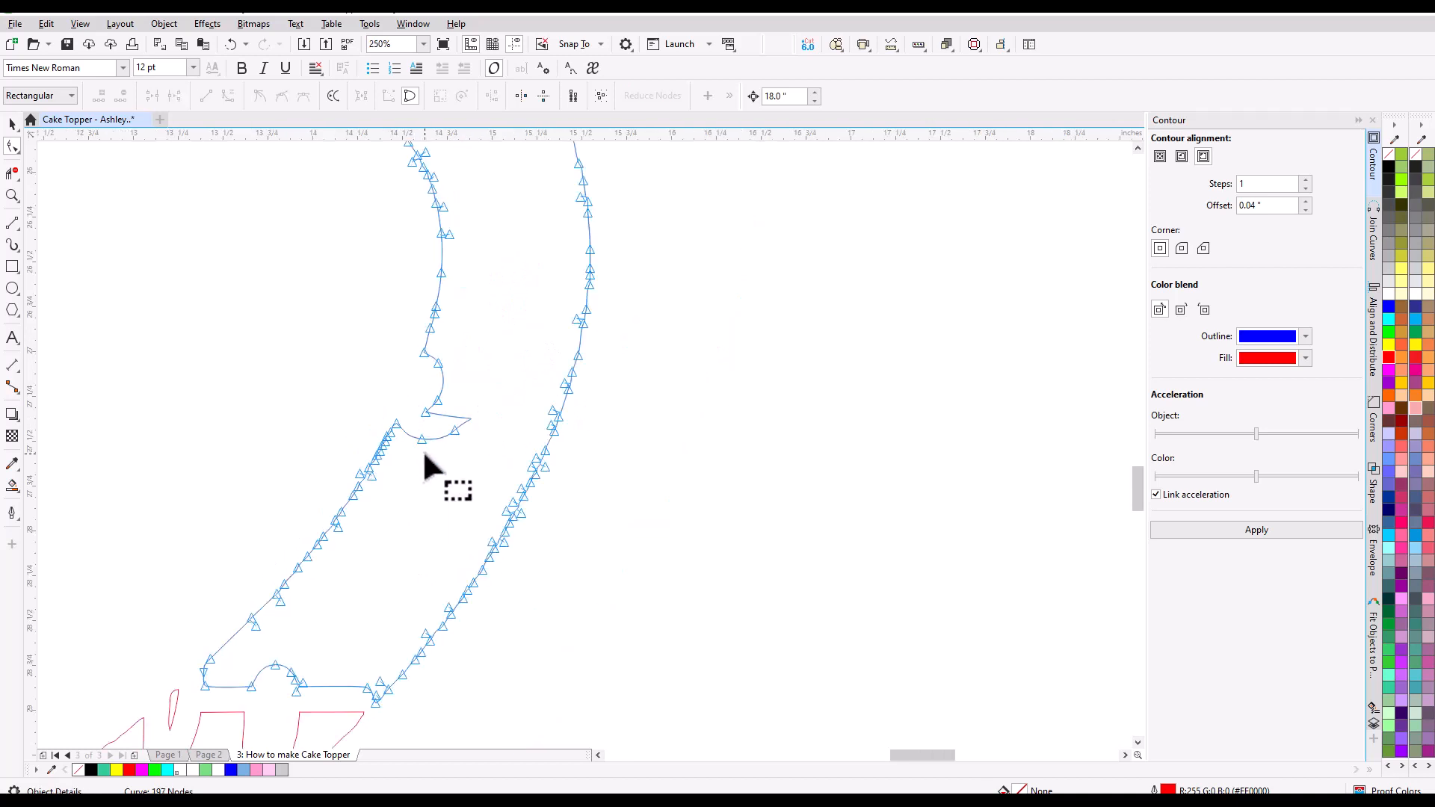
scroll(423, 444, "up", 1)
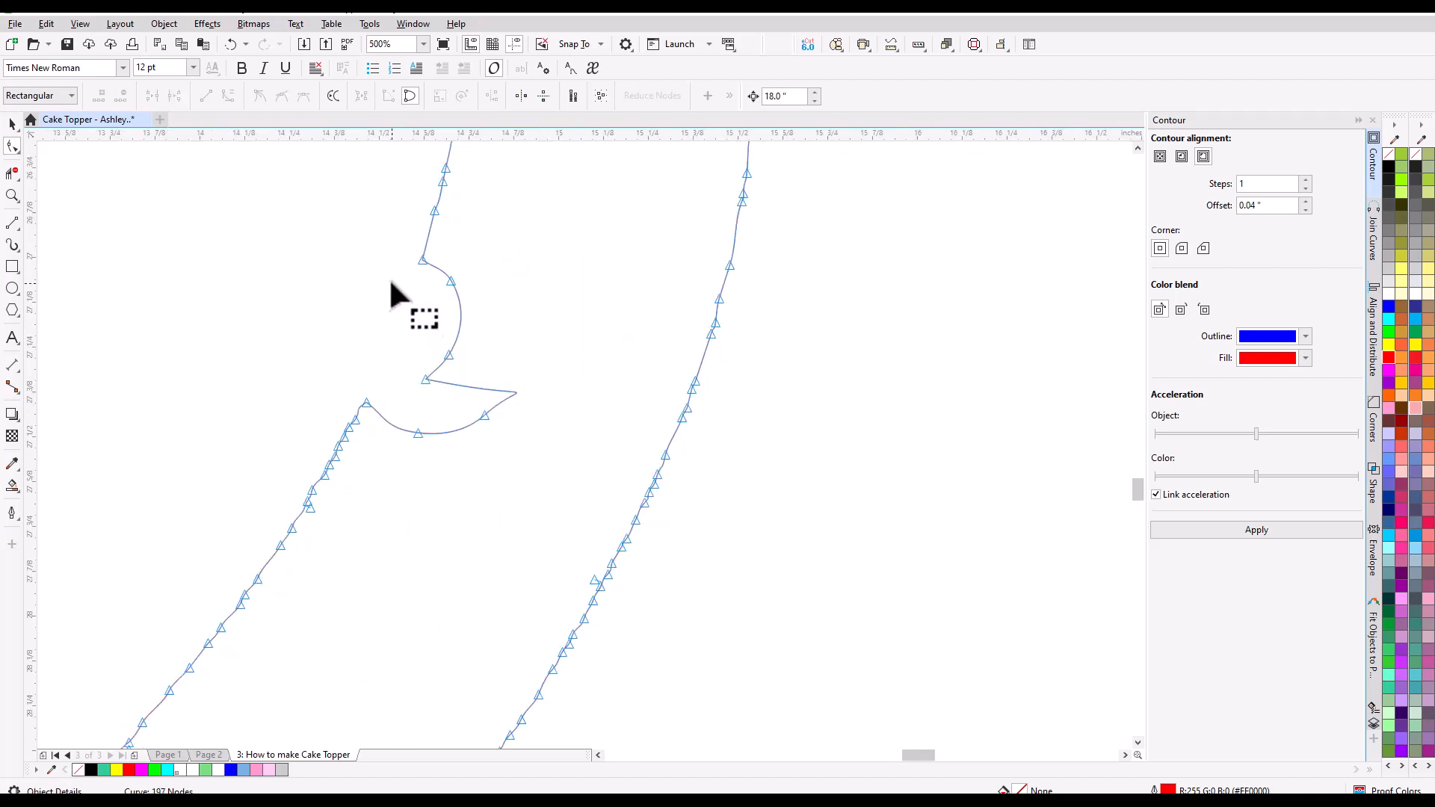
left_click_drag(382, 273, 540, 482)
key("Delete")
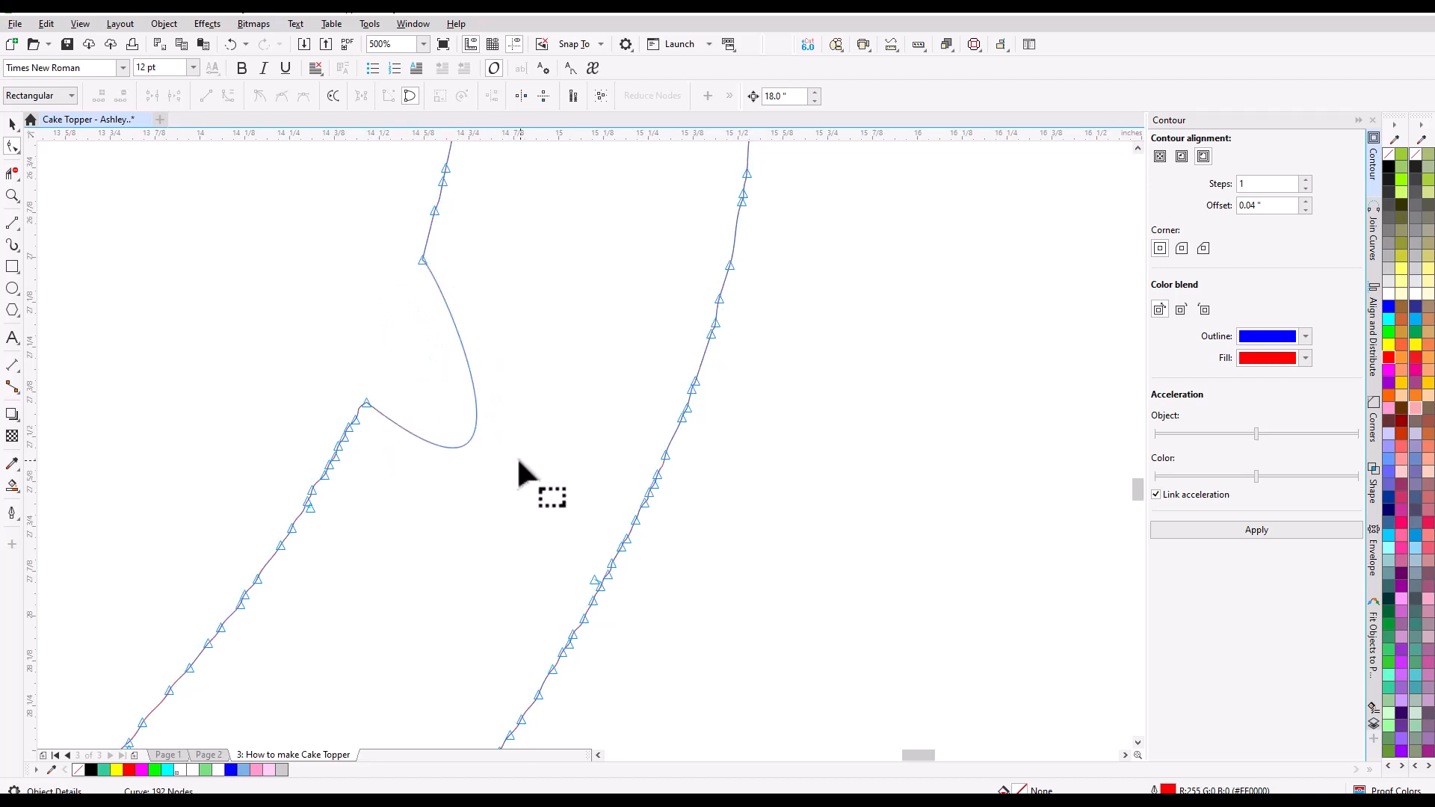
- Adjust the curve handles of the segment replacing the letters so it follows the heart's inner edge, and finish node editing
left_click(423, 261)
left_click_drag(564, 555, 410, 320)
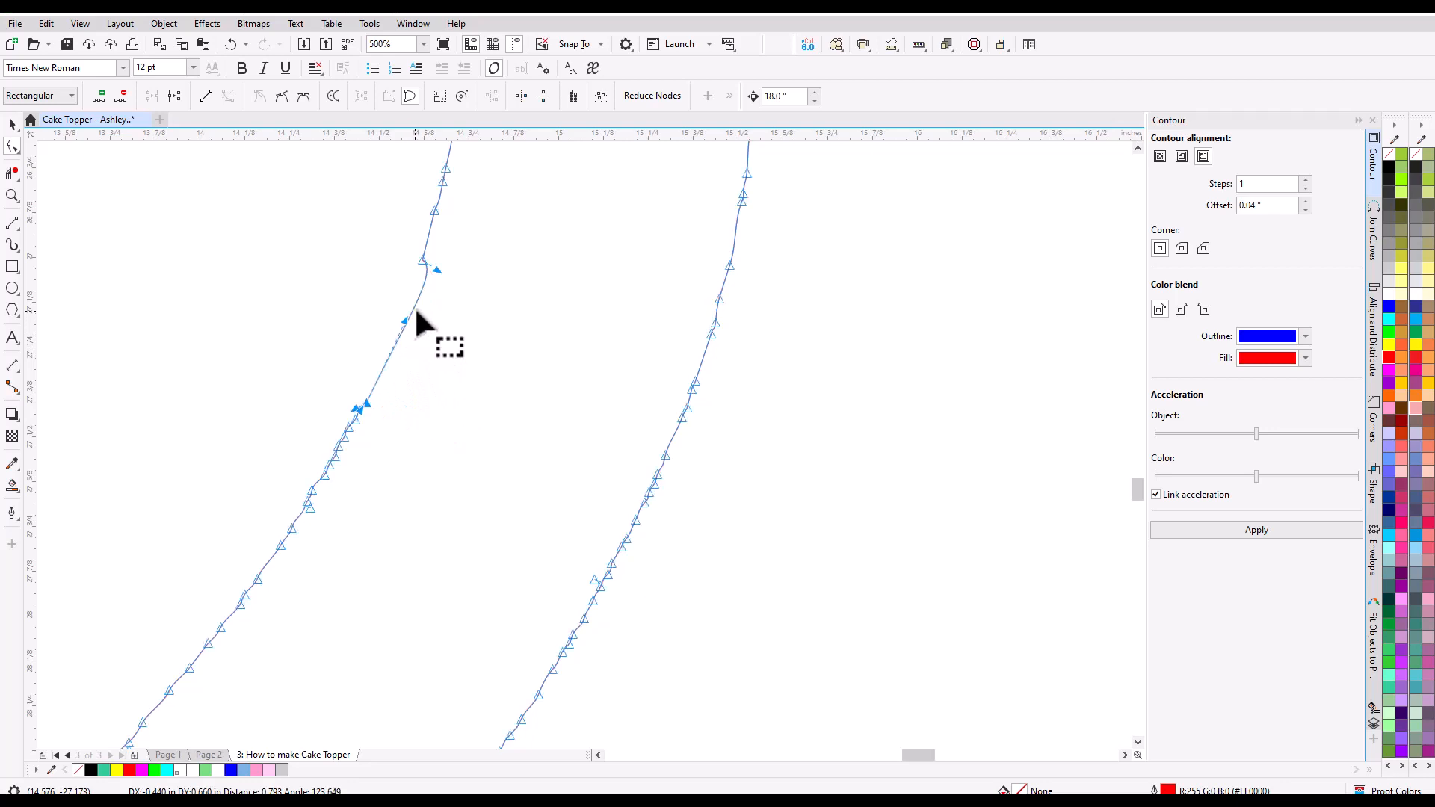
left_click_drag(436, 269, 416, 286)
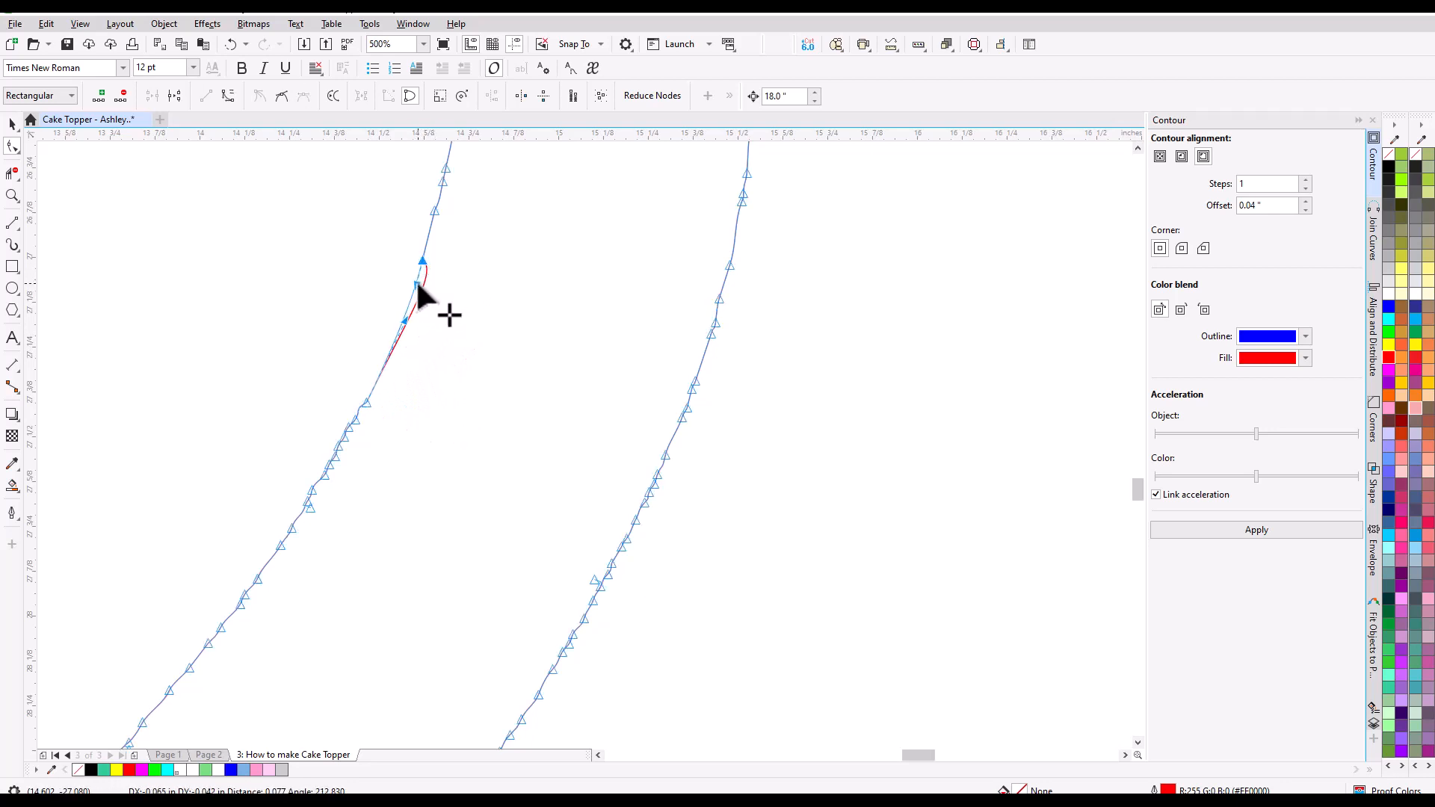
scroll(436, 329, "down", 4)
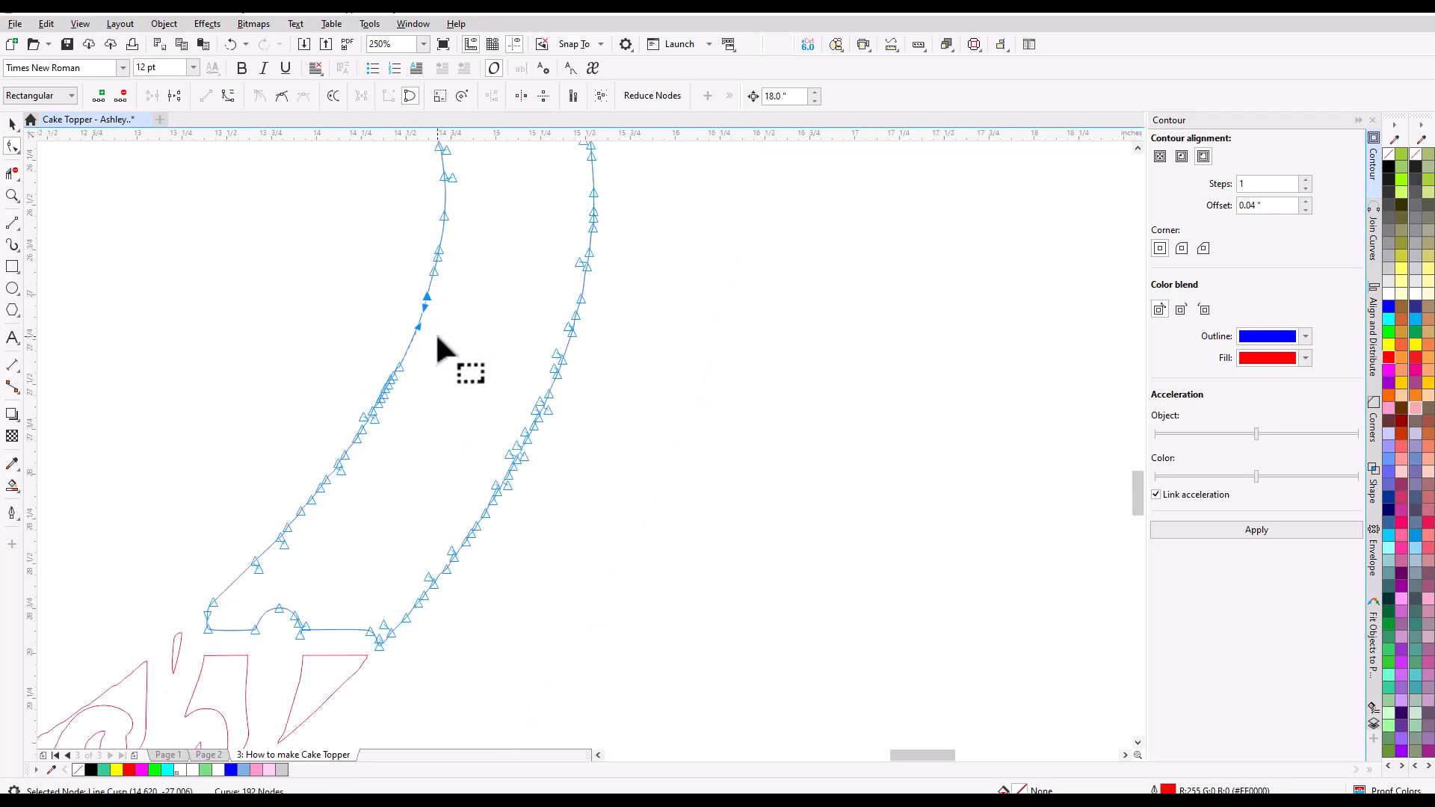
left_click(11, 123)
- Delete the two tiny sliver outlines above and below the broken lettering at the heart's lower right
scroll(493, 336, "up", 1)
scroll(493, 336, "down", 1)
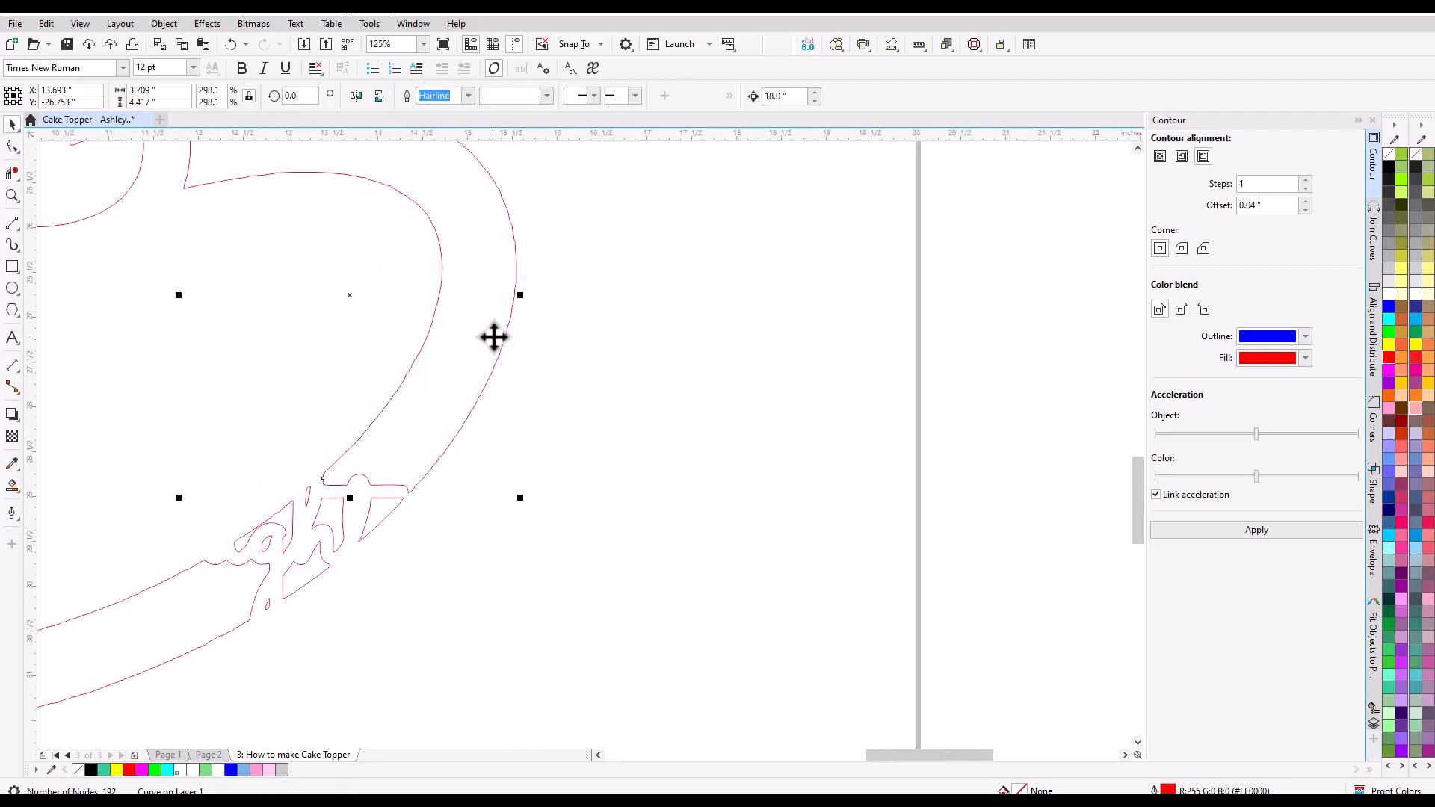
scroll(494, 337, "down", 1)
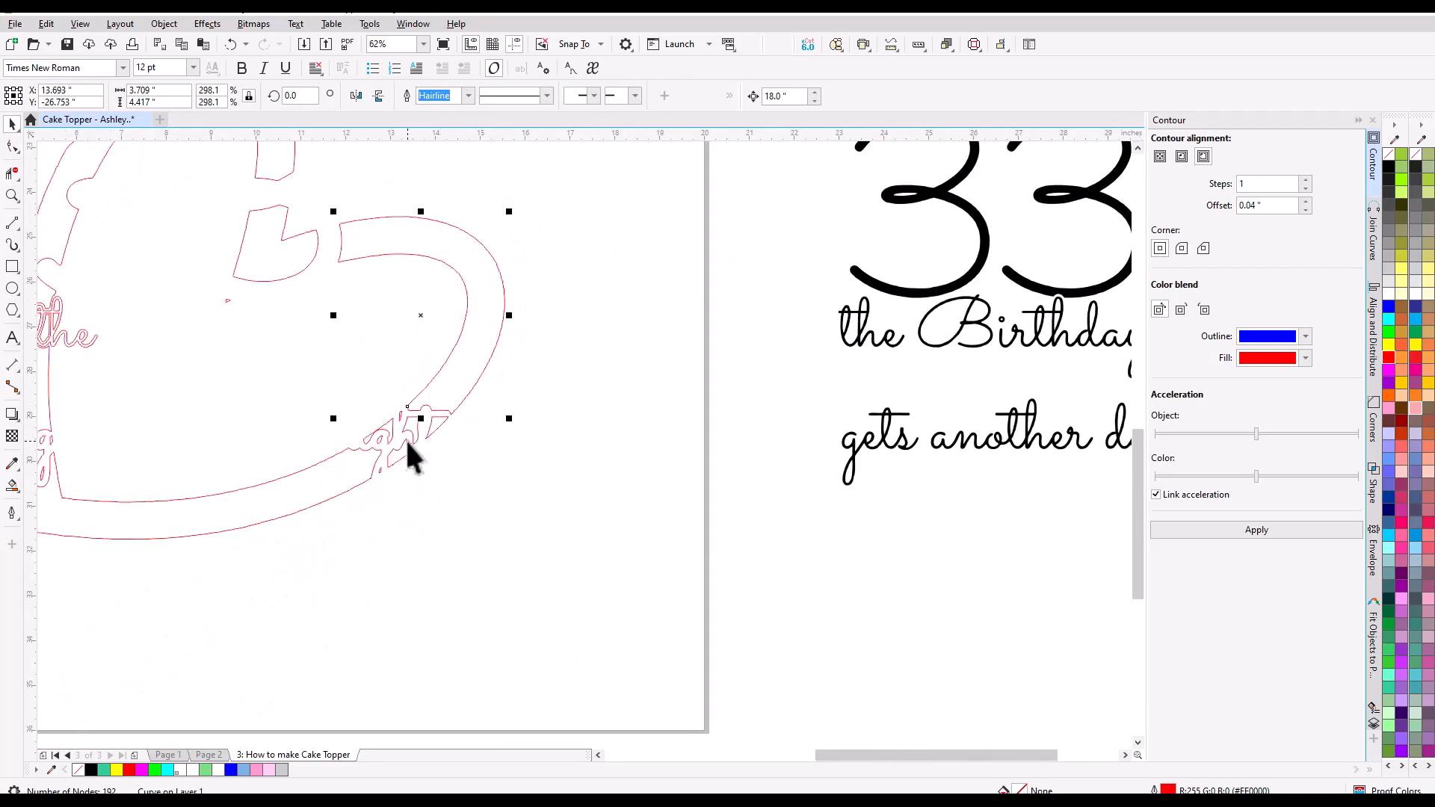
scroll(405, 440, "up", 2)
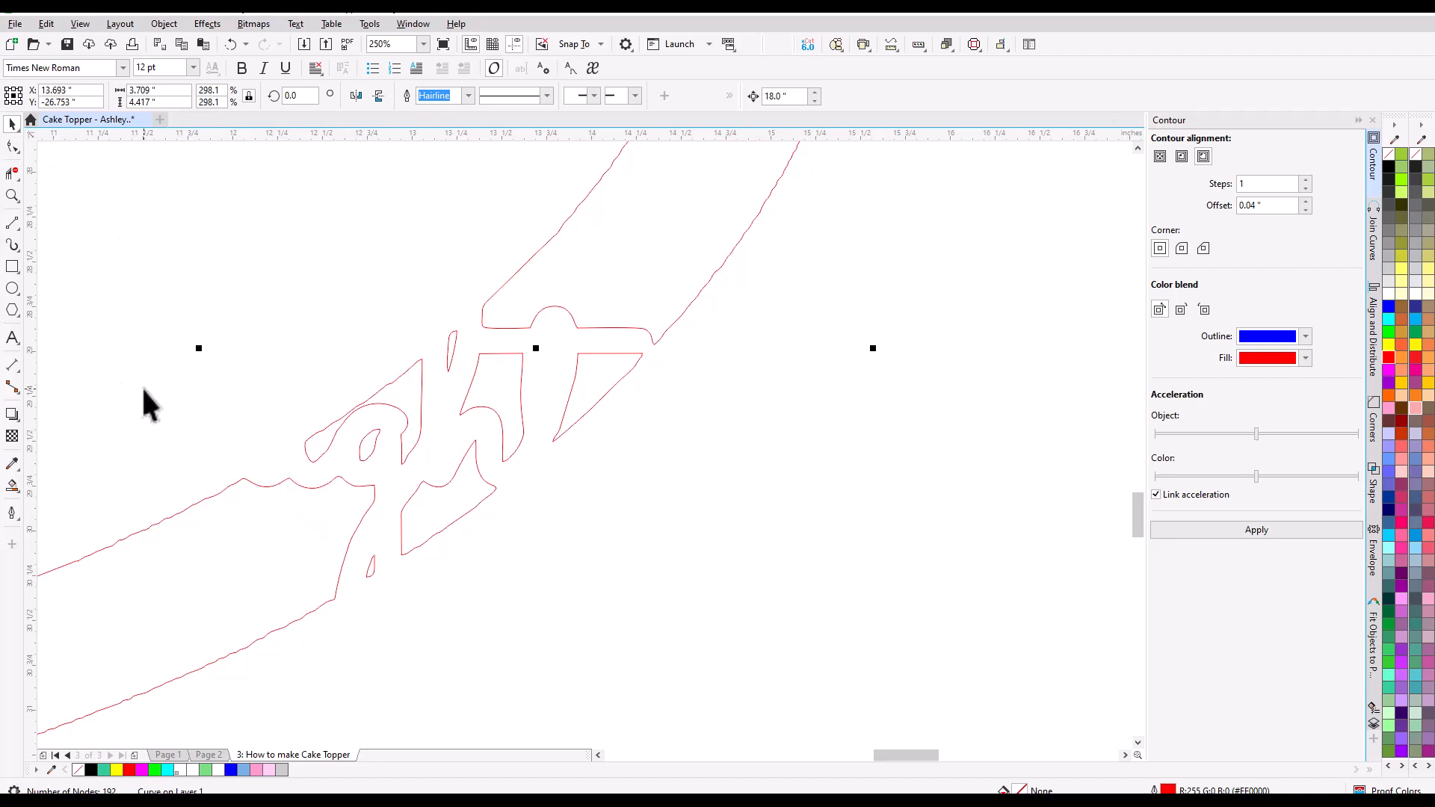
left_click(301, 382)
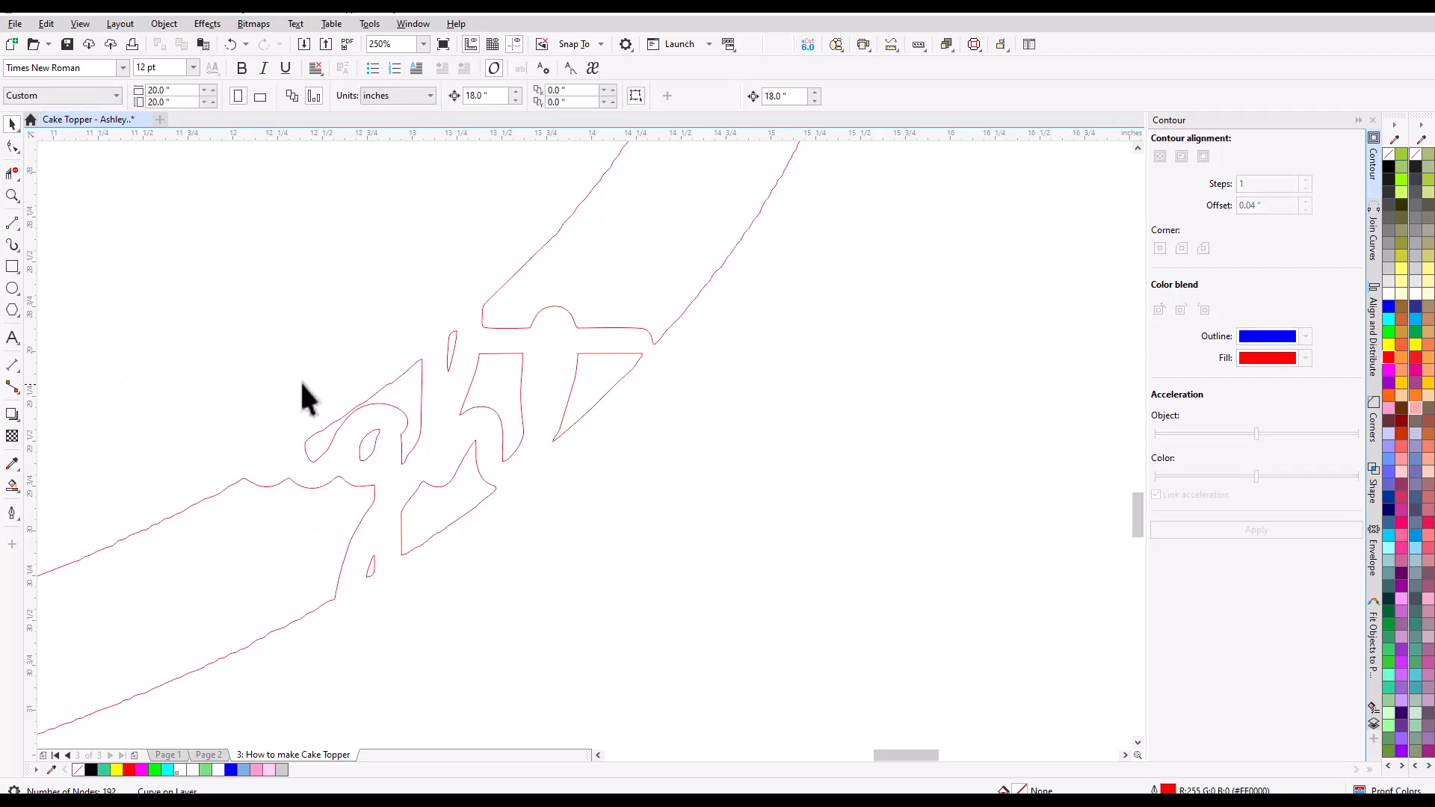
left_click(449, 364)
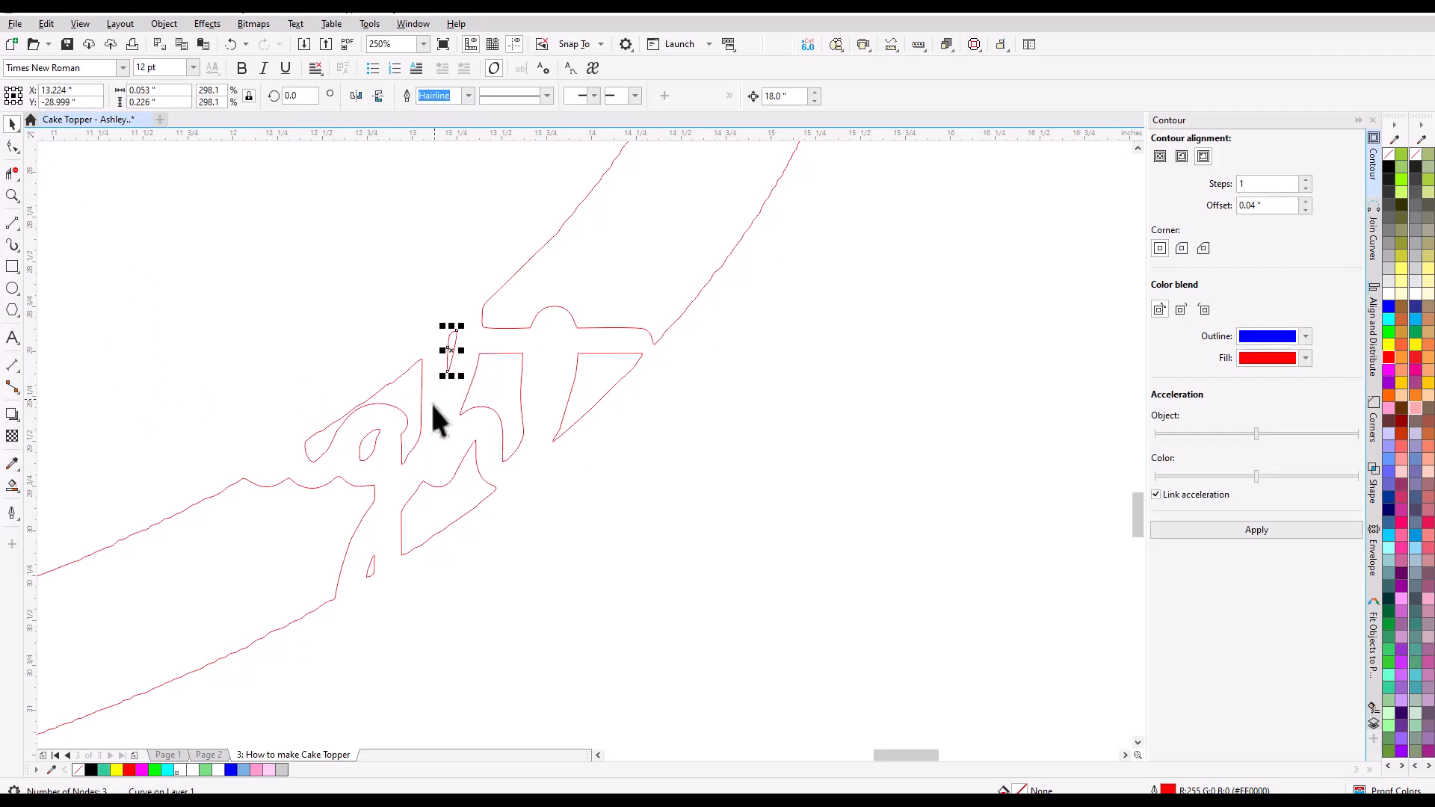
key("Delete")
left_click(370, 571)
key("Delete")
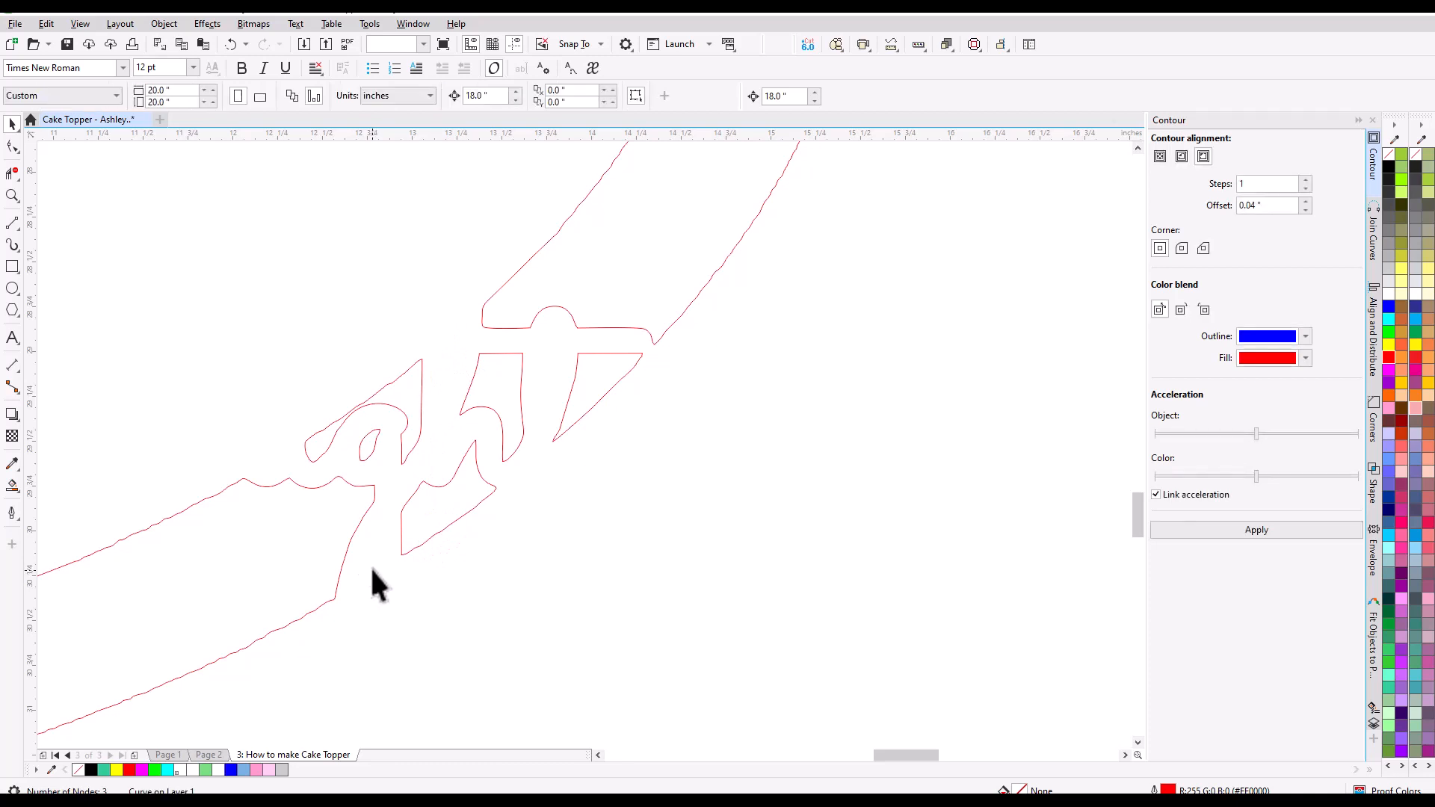
- Delete the five remaining lettering fragments in the gap between the heart's right-hand and bottom outlines
left_click(373, 451)
key("Delete")
left_click(404, 415)
key("Delete")
left_click(465, 411)
key("Delete")
left_click(562, 429)
key("Delete")
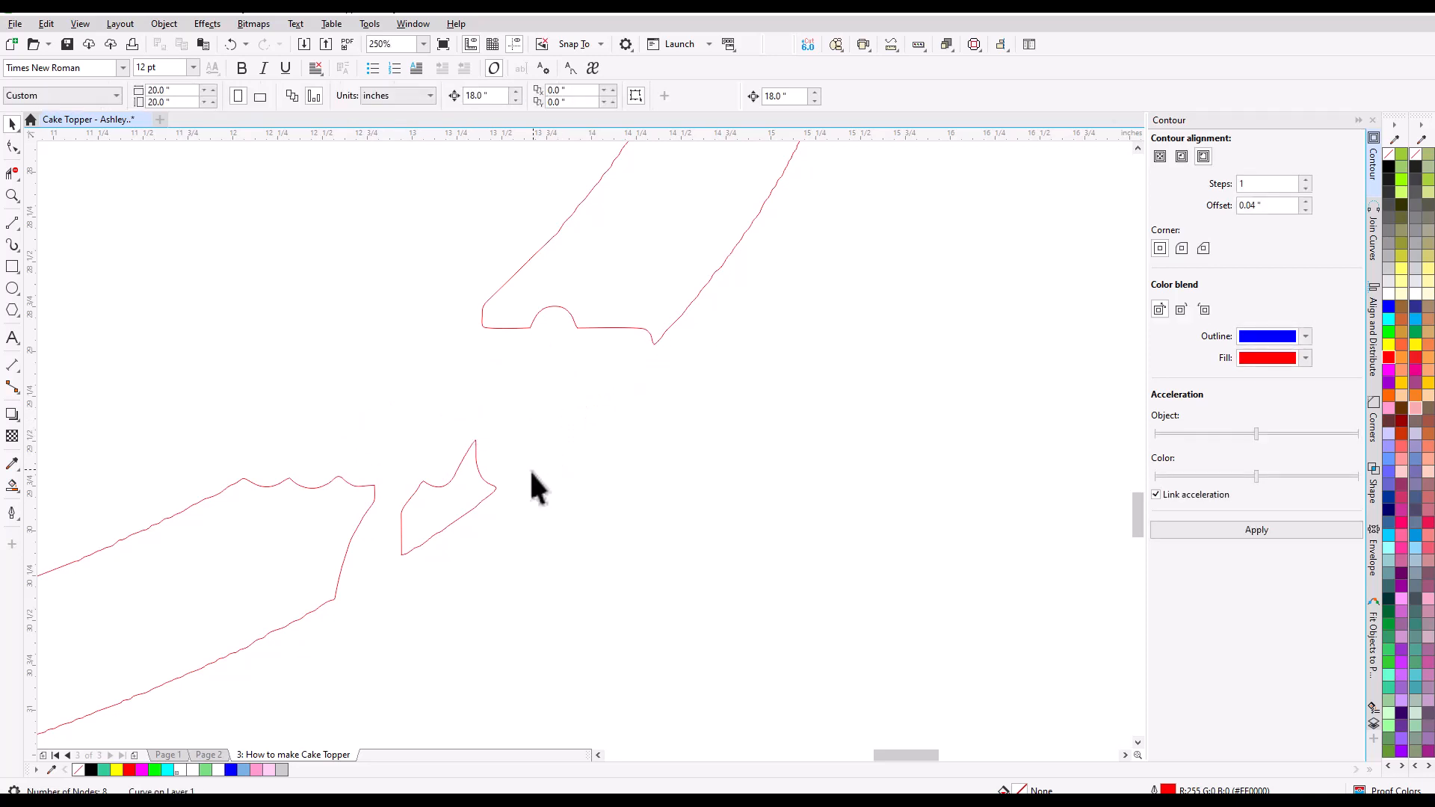
left_click(492, 491)
key("Delete")
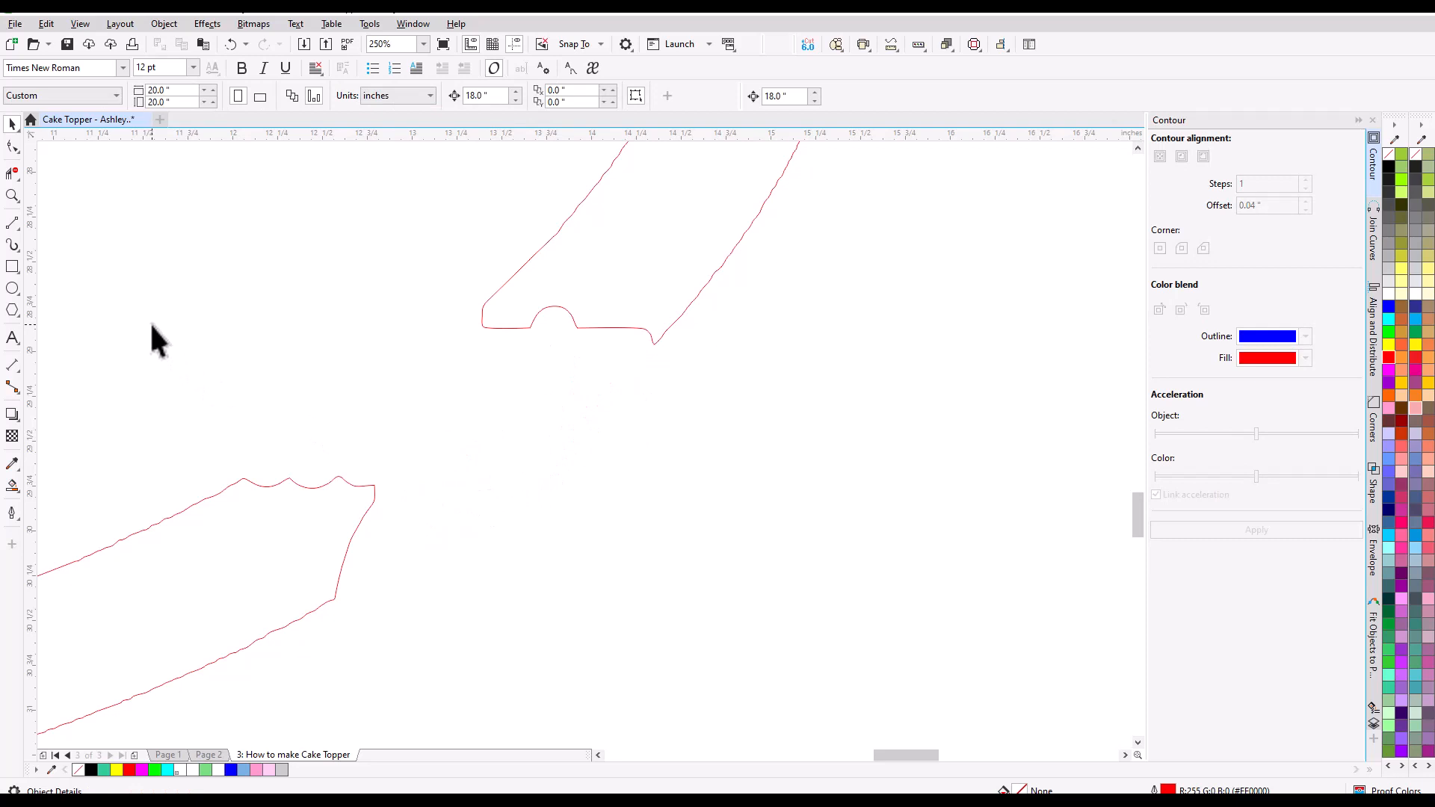
- Bridge the gaps in the heart's lower-right outer and inner edges with 3-point curves spanning about 2.28 in and 1.66 in
left_click(10, 230)
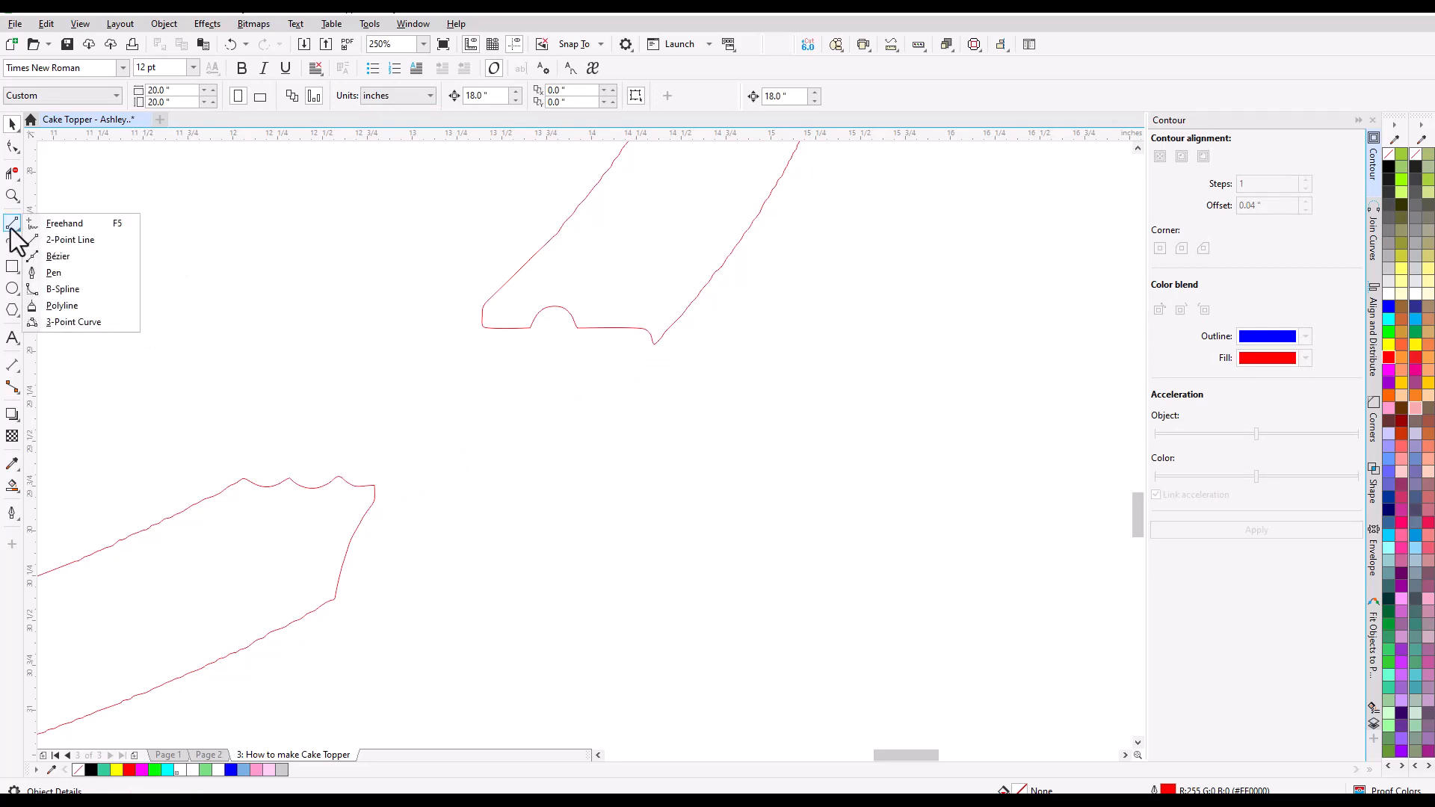
left_click(75, 323)
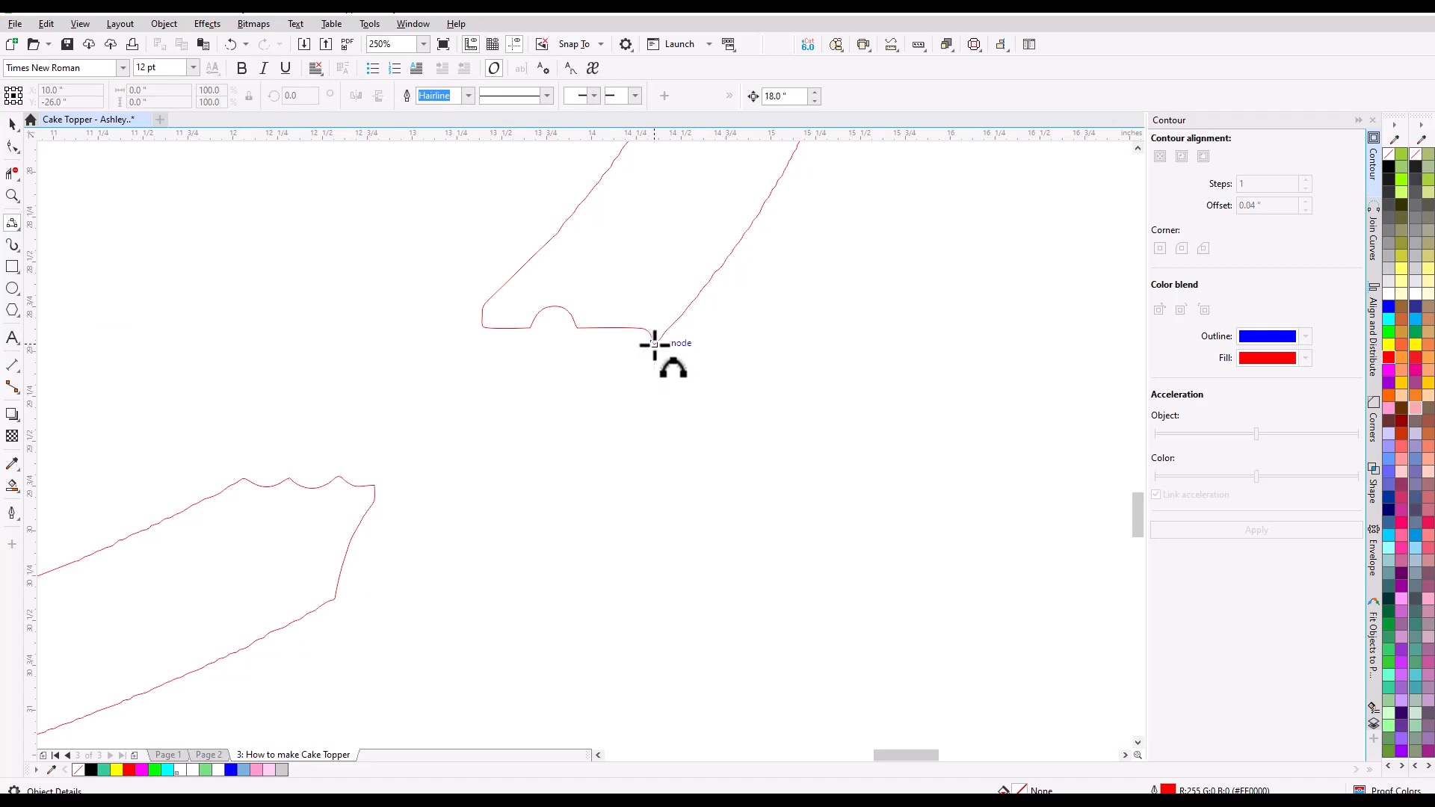
mouse_move(654, 344)
left_mouse_down()
mouse_move(612, 407)
mouse_move(474, 522)
mouse_move(371, 595)
mouse_move(334, 600)
left_mouse_up()
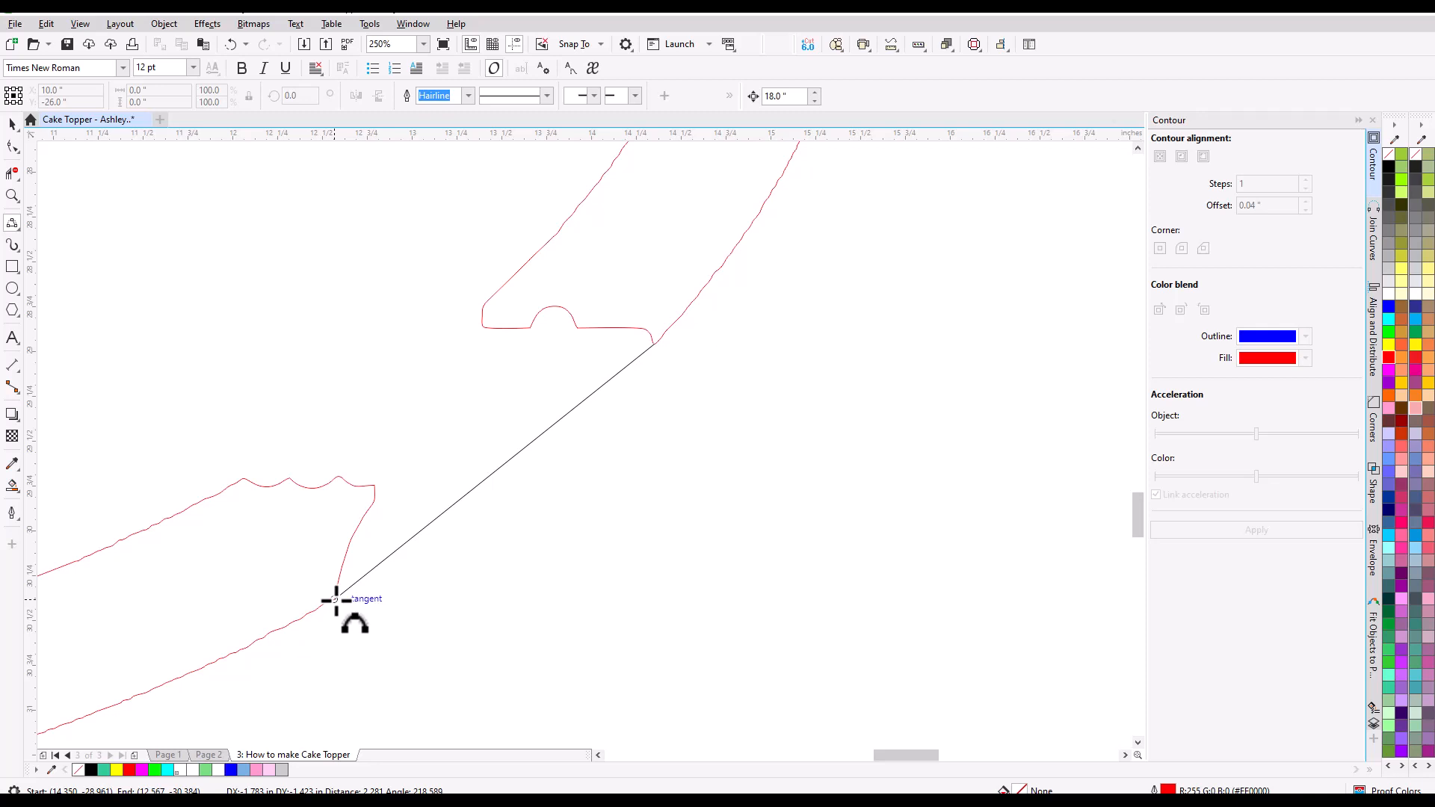
left_click_drag(336, 600, 335, 599)
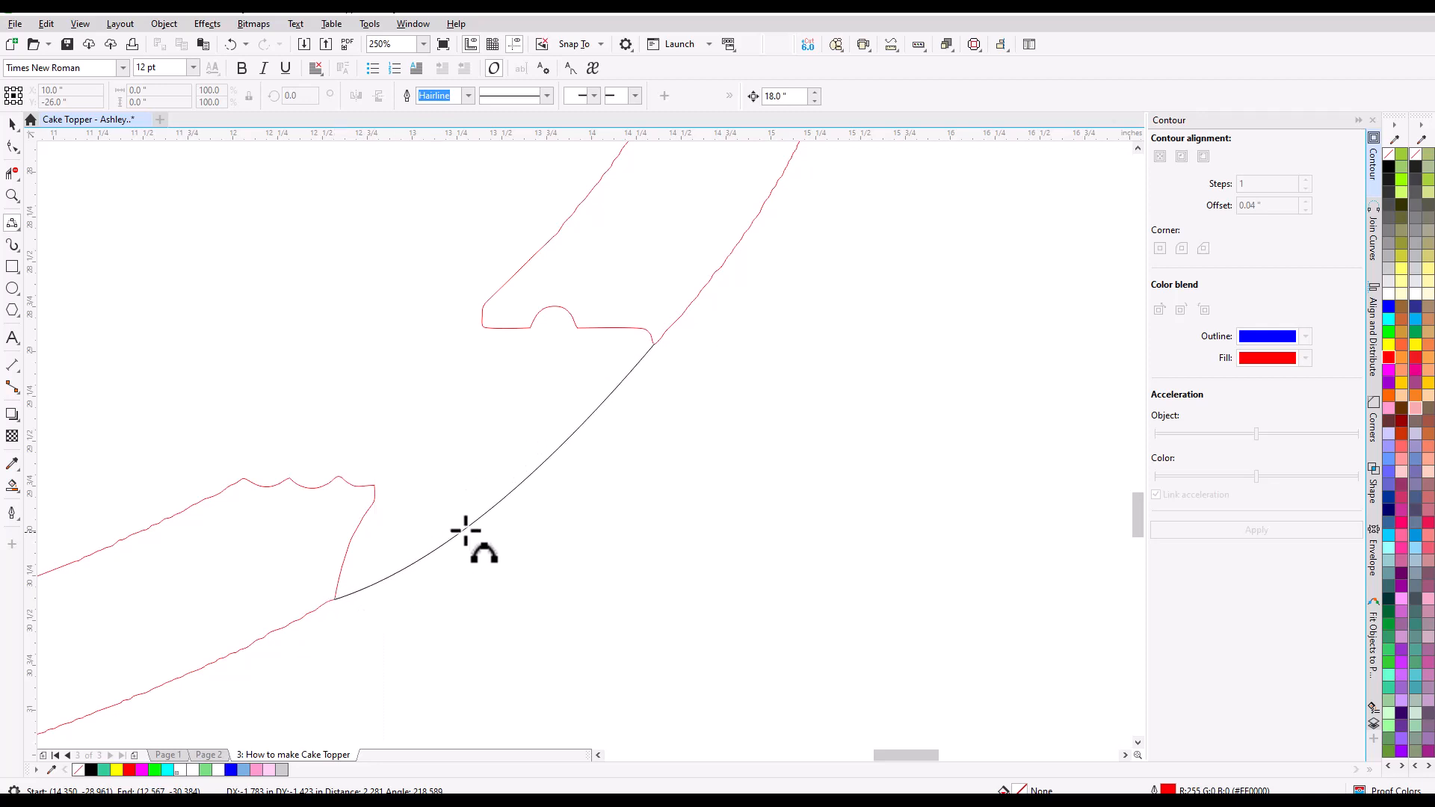
left_click(525, 465)
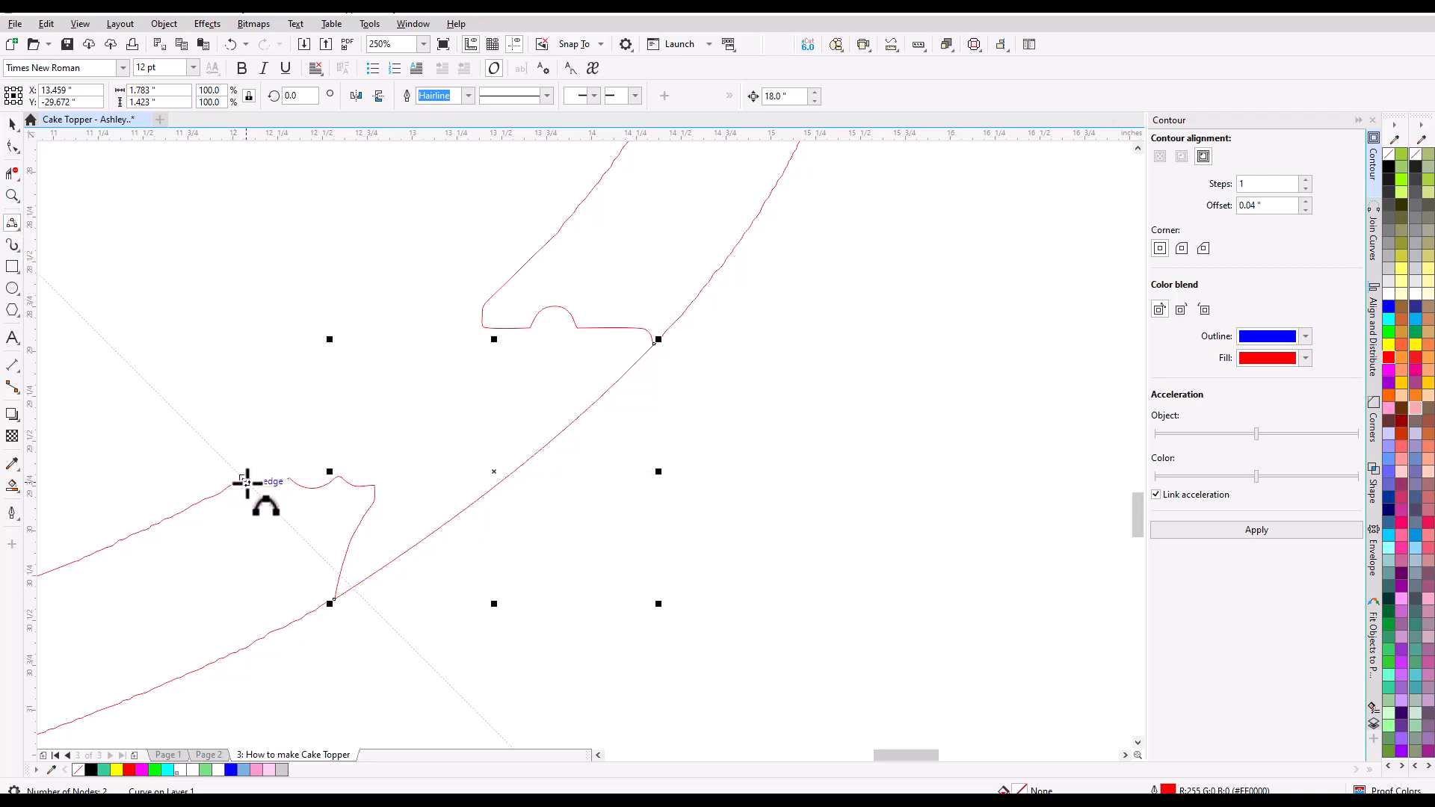
left_click_drag(247, 481, 484, 304)
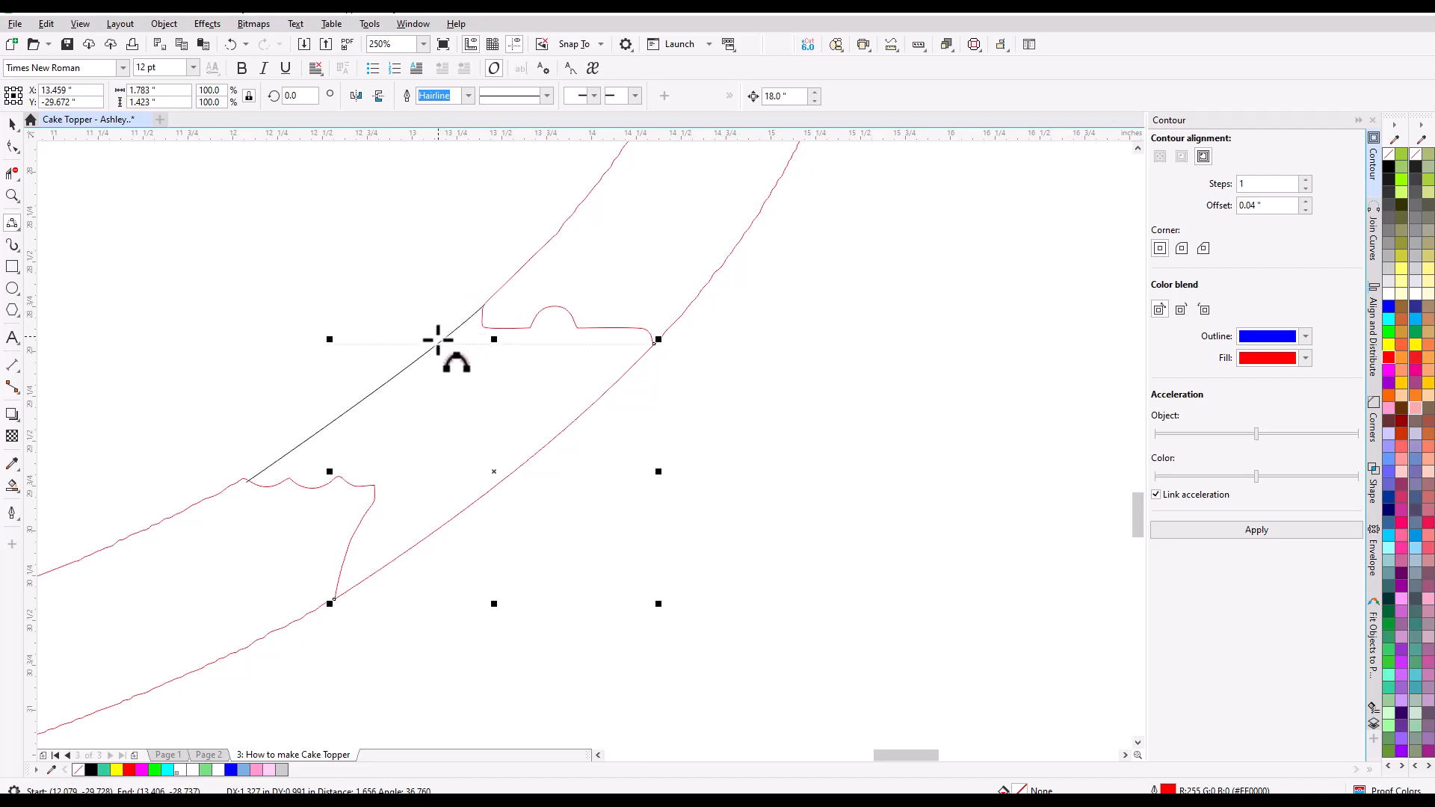
left_click(385, 389)
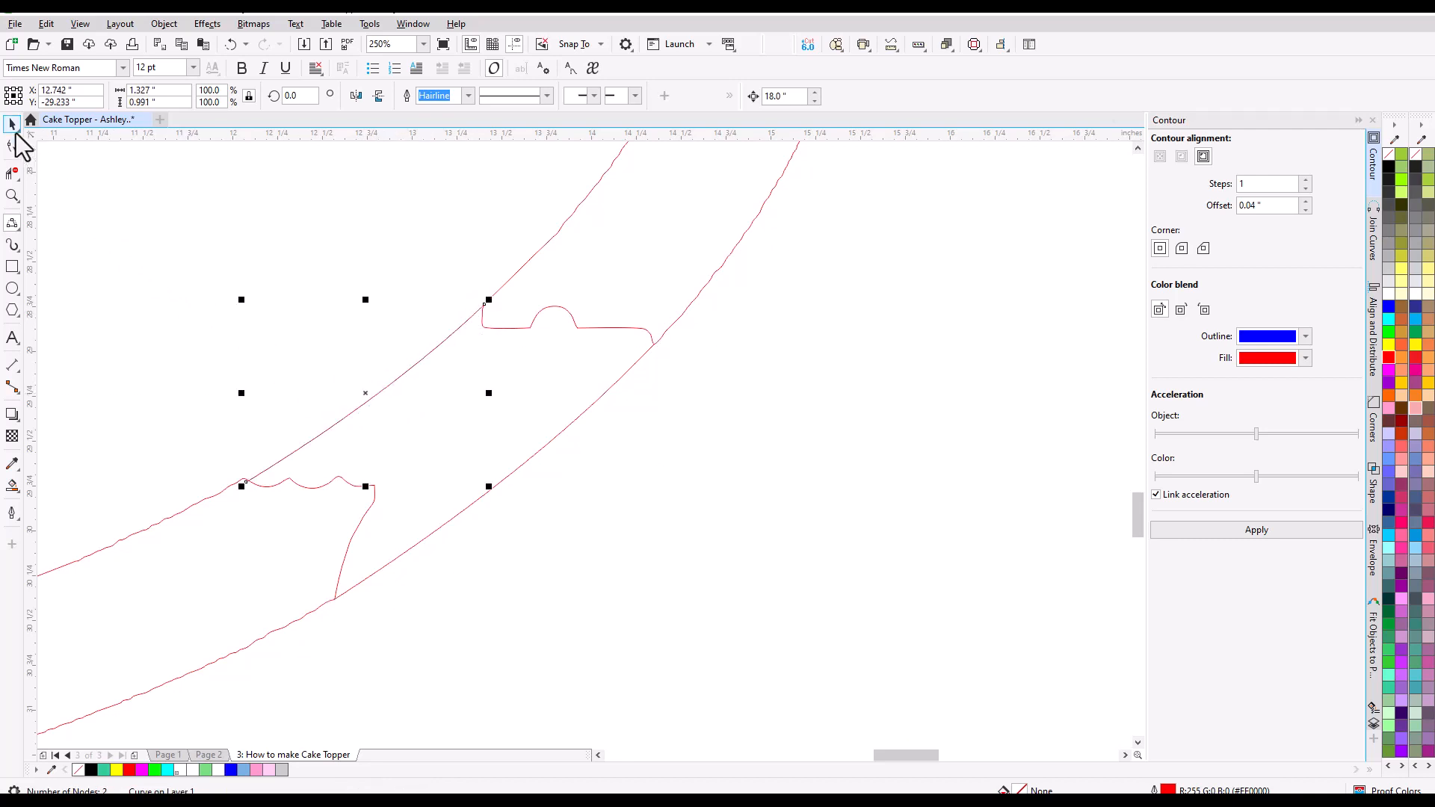
- Move the lower end node of the inner bridging curve onto the first peak of the adjoining heart outline
scroll(248, 496, "up", 2)
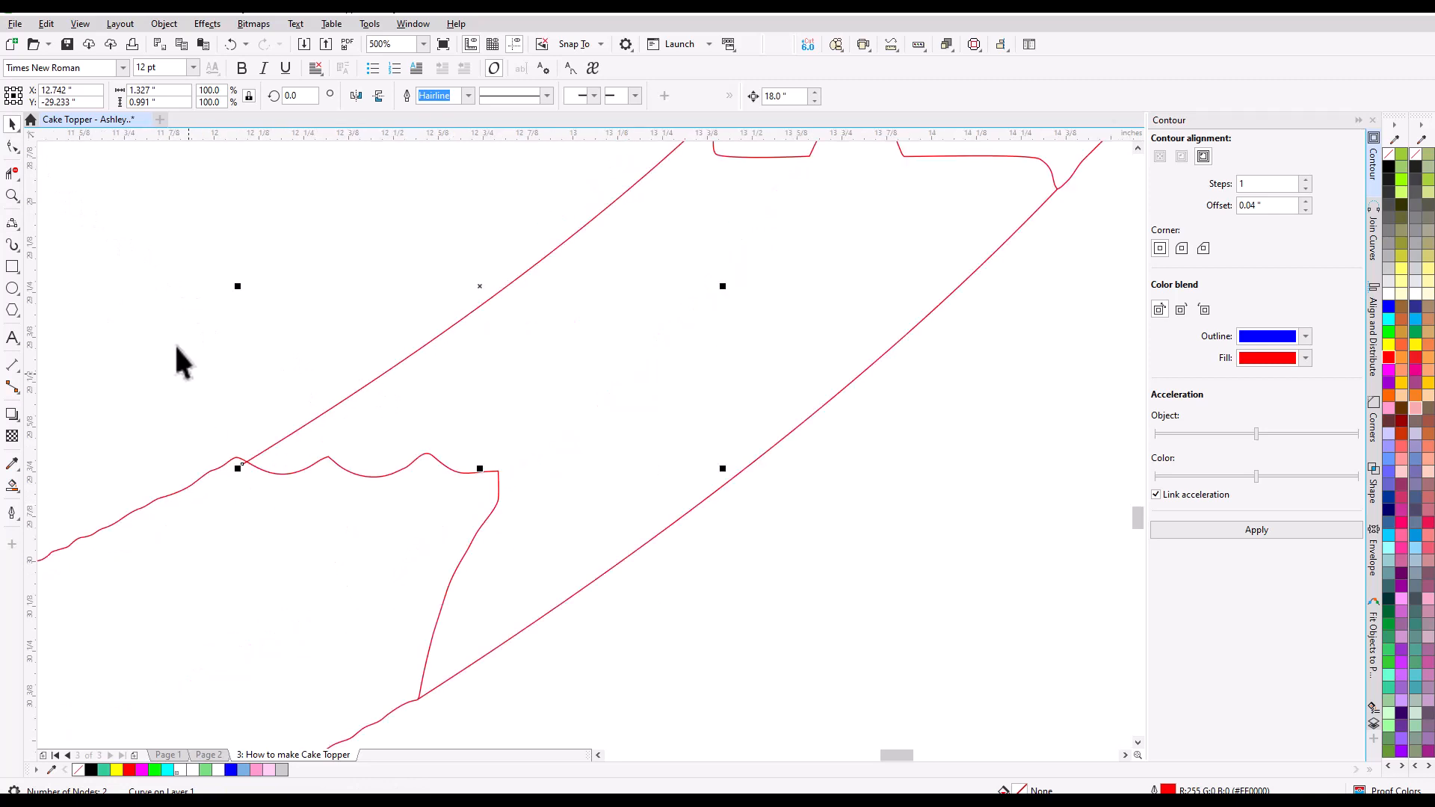
left_click(12, 147)
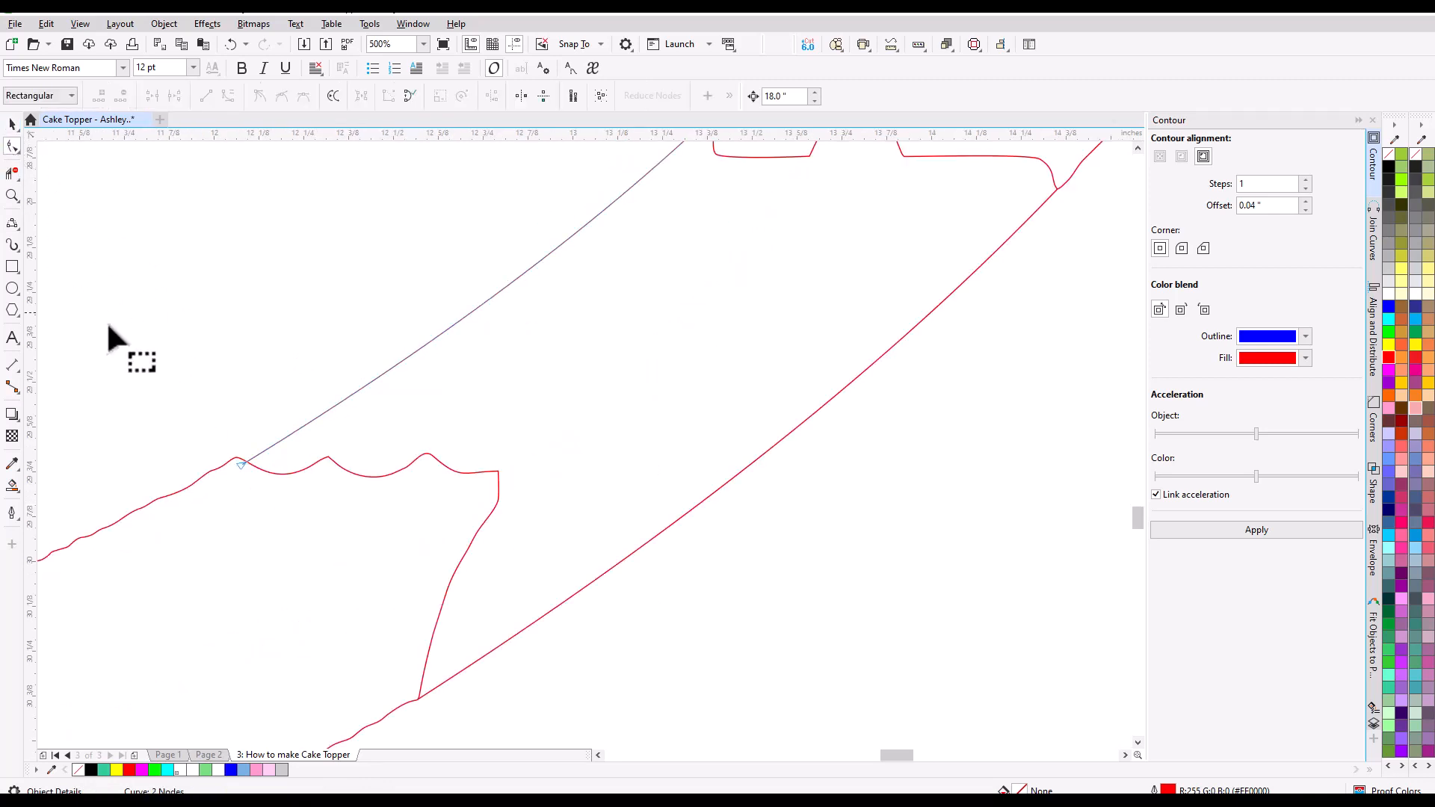
scroll(204, 458, "up", 2)
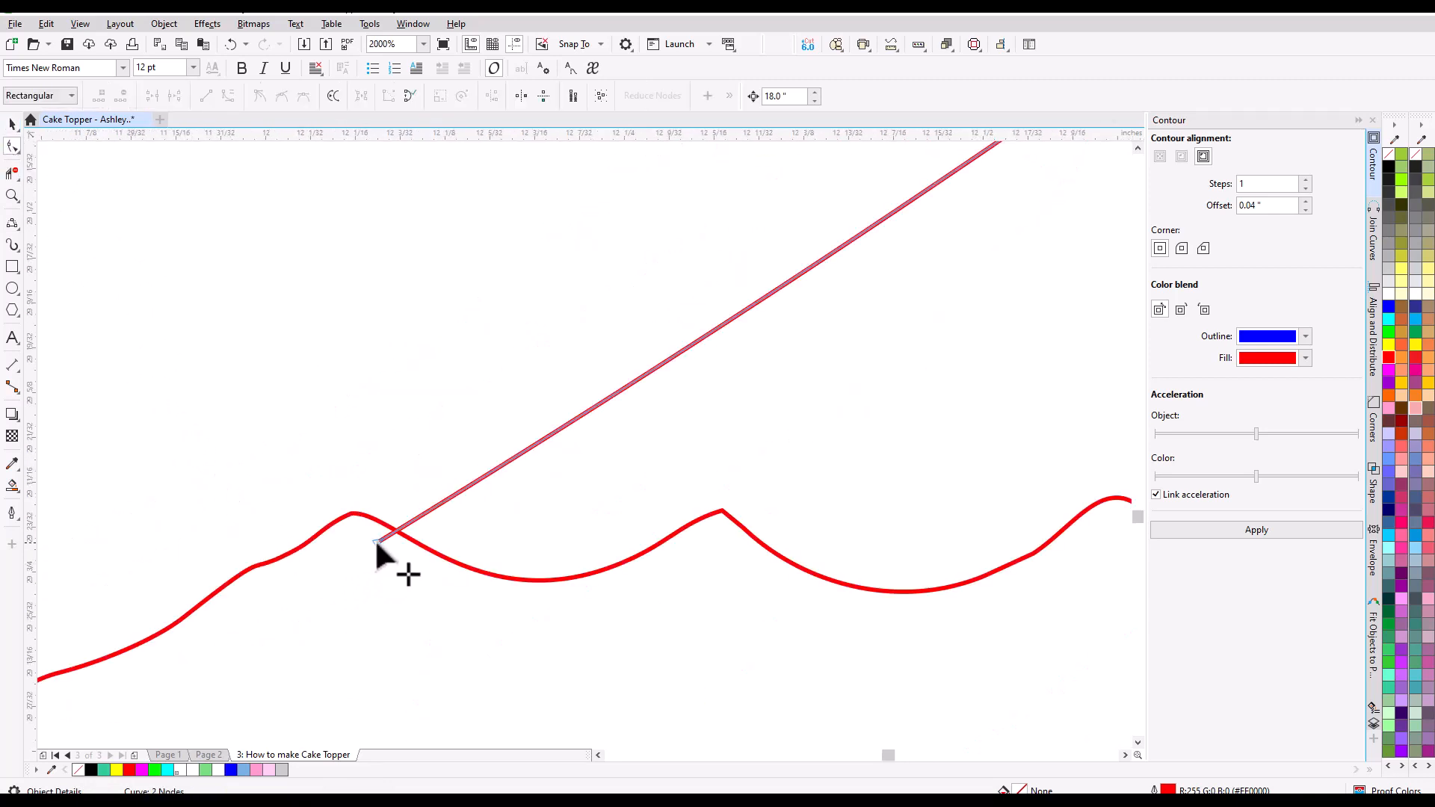
left_click_drag(378, 543, 350, 512)
scroll(192, 441, "down", 3)
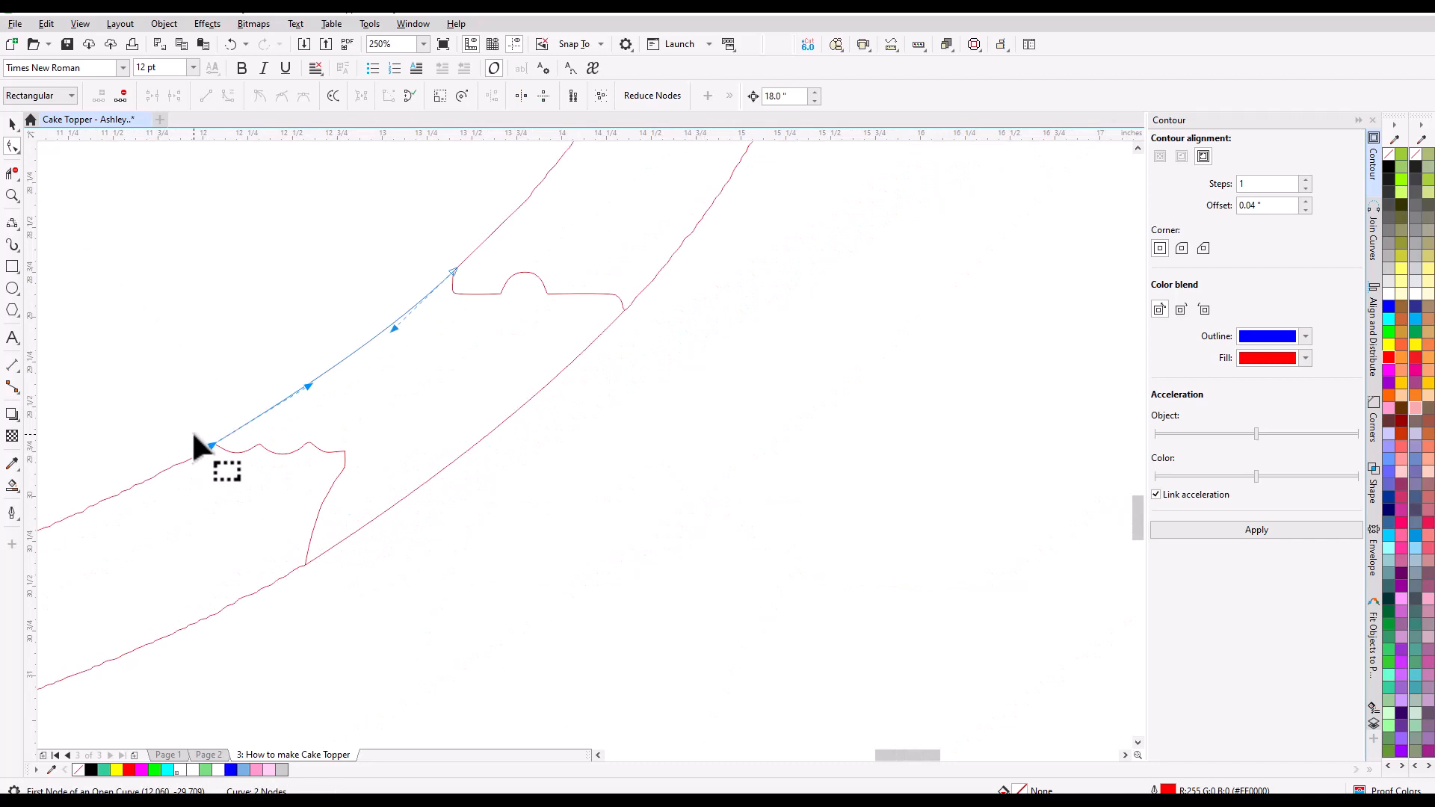
scroll(198, 447, "down", 1)
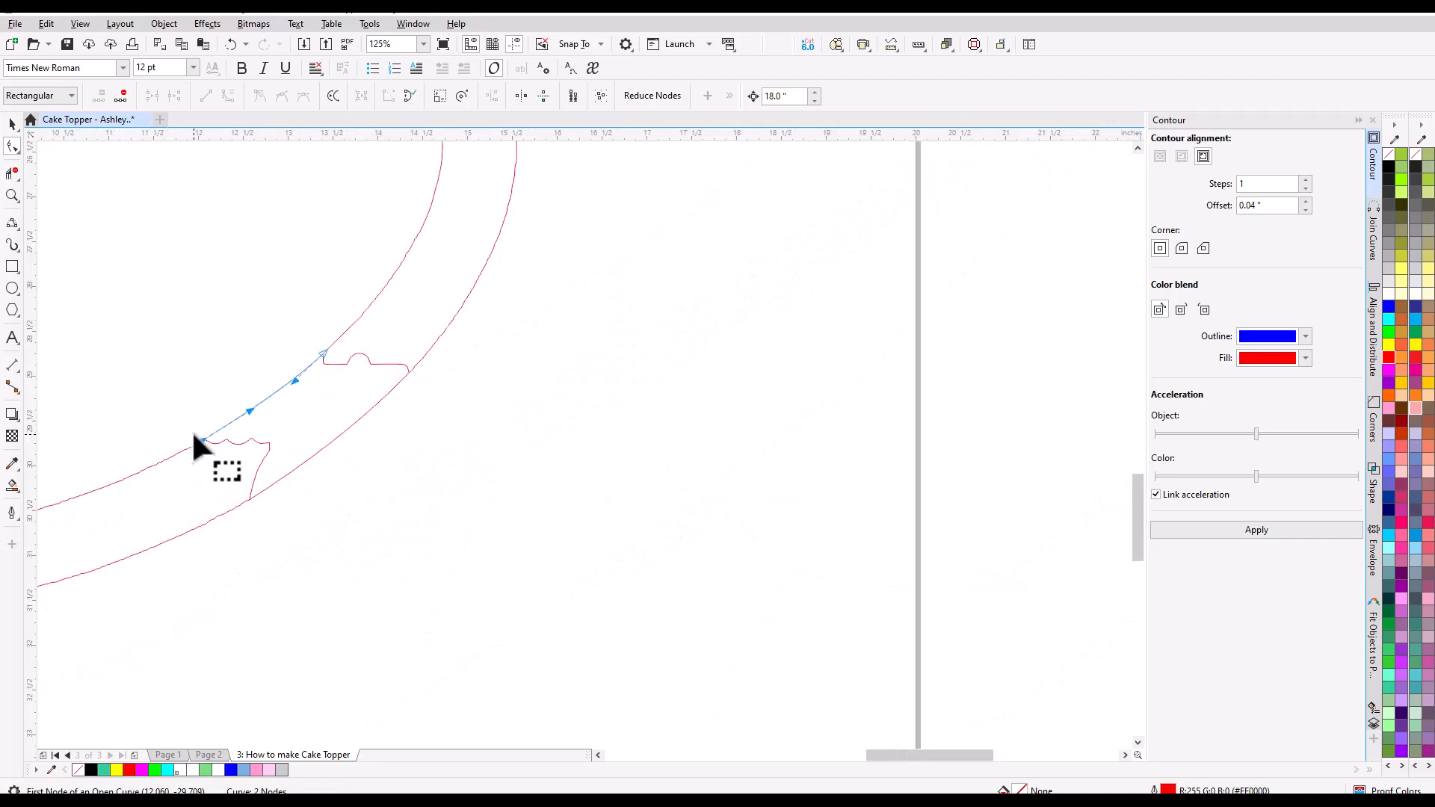
- Remove the leftover jagged end segments between the heart's two edges at the lower right with Virtual Segment Delete
left_click(9, 178)
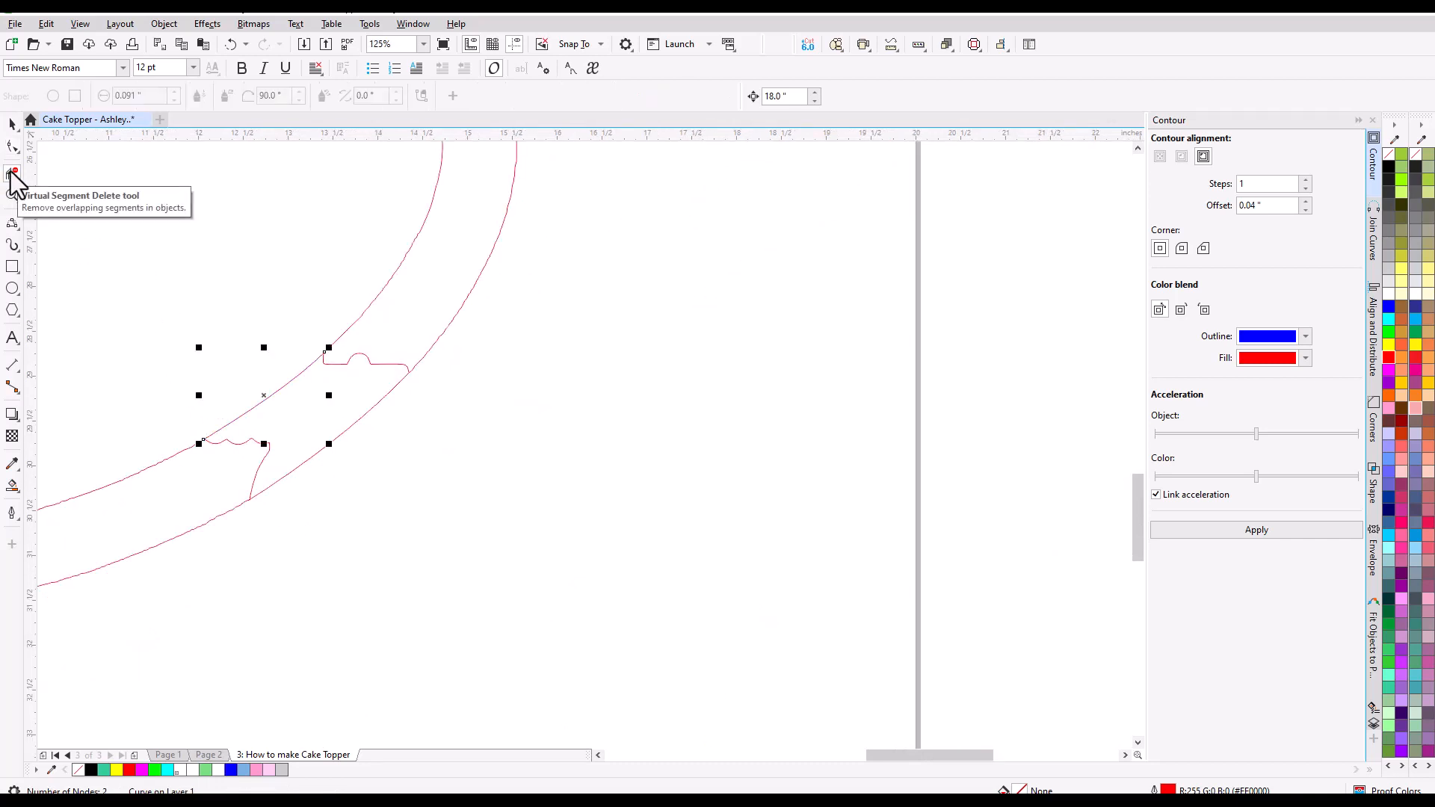
left_click(352, 372)
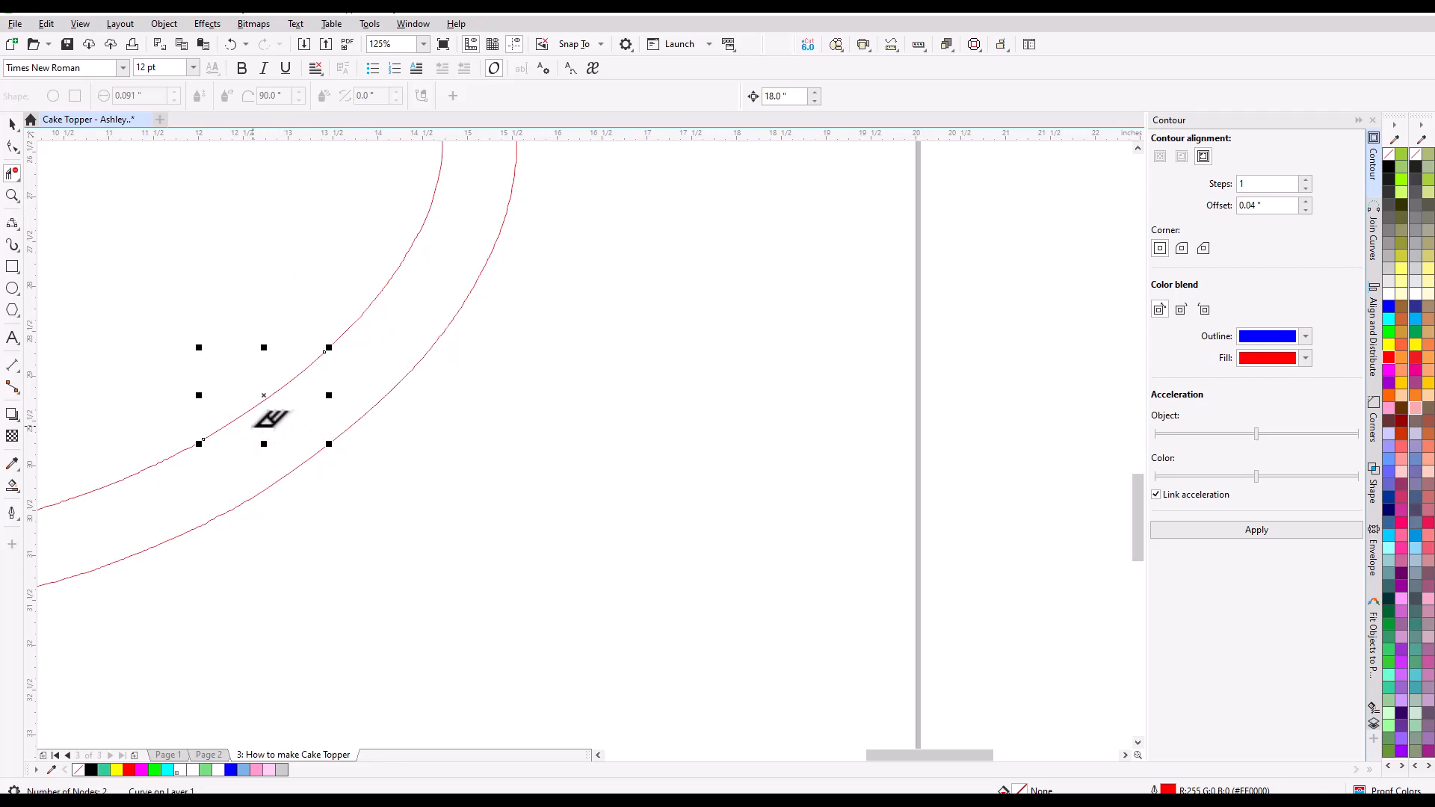
scroll(272, 416, "up", 1)
scroll(271, 416, "down", 2)
left_click(12, 147)
left_click(12, 172)
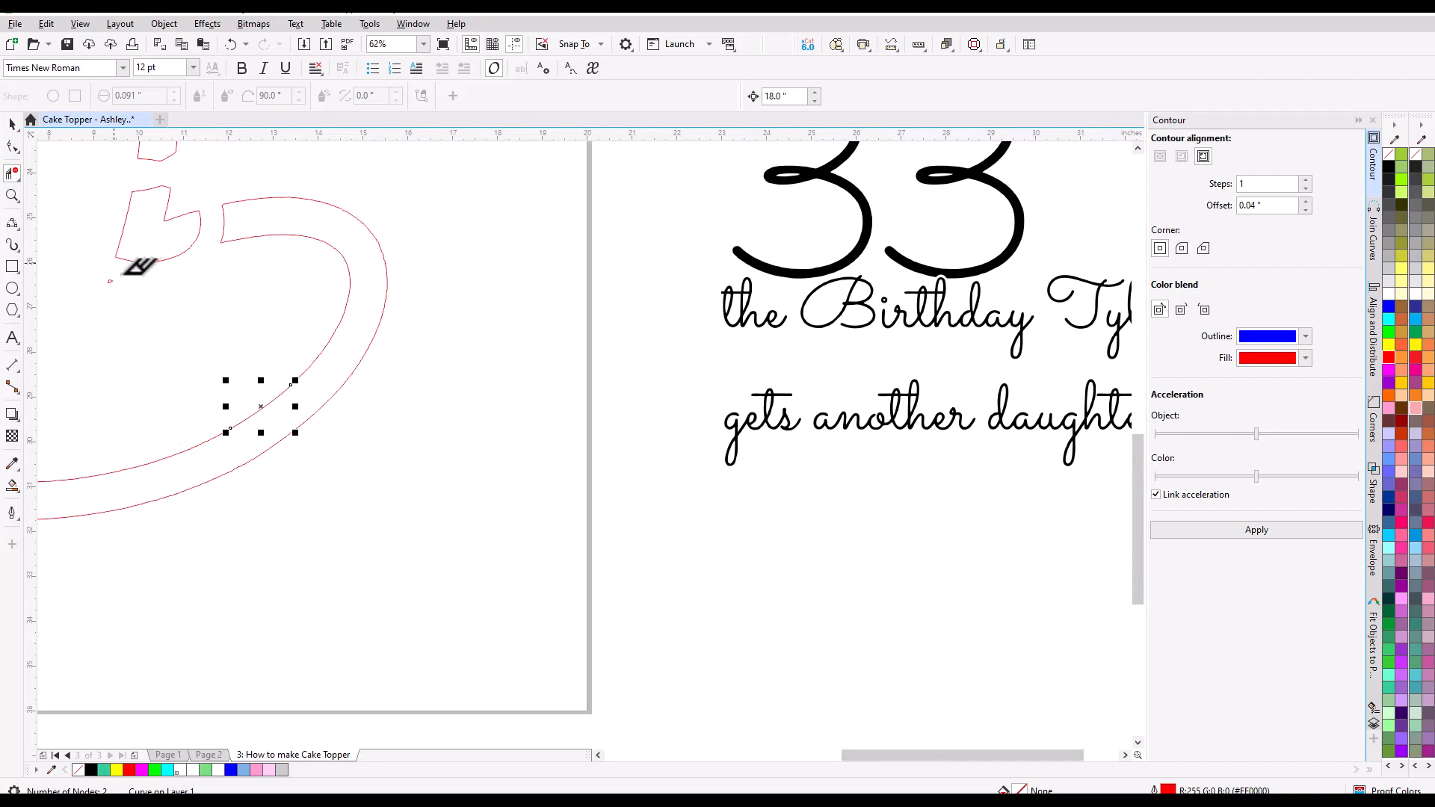
scroll(246, 422, "up", 4)
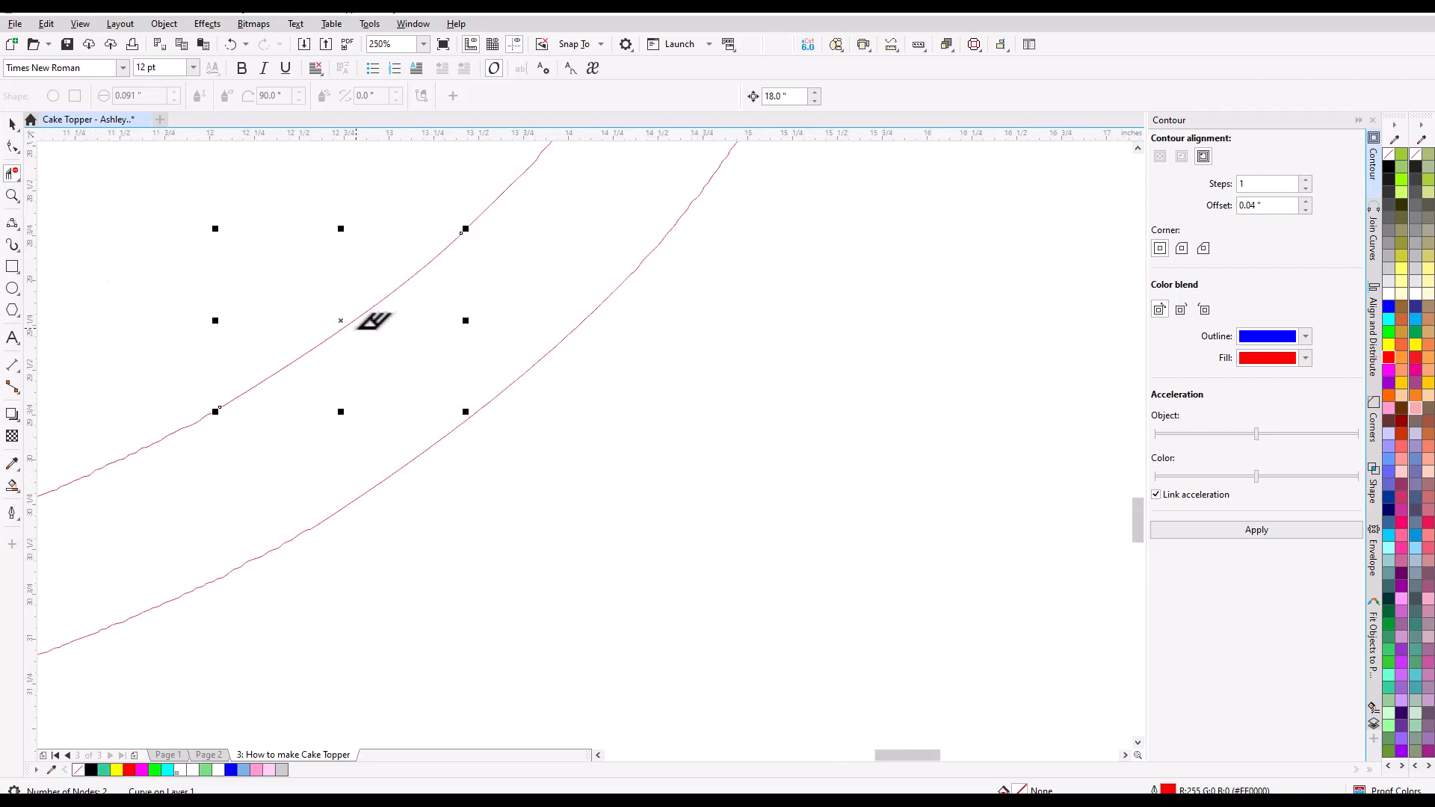
scroll(350, 356, "down", 4)
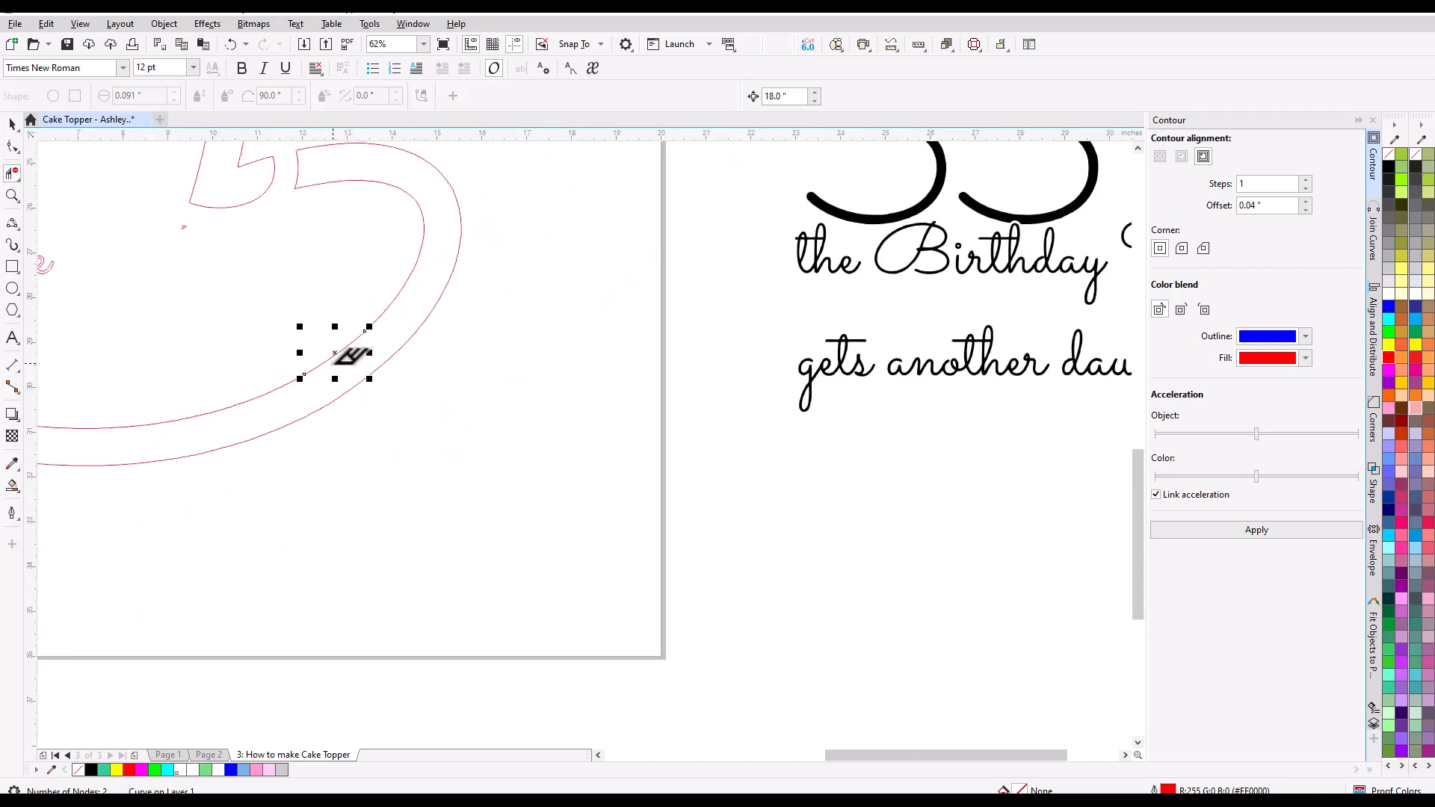
- Delete the three small inner outlines of the letter g near the heart's lower-left corner
scroll(164, 379, "up", 4)
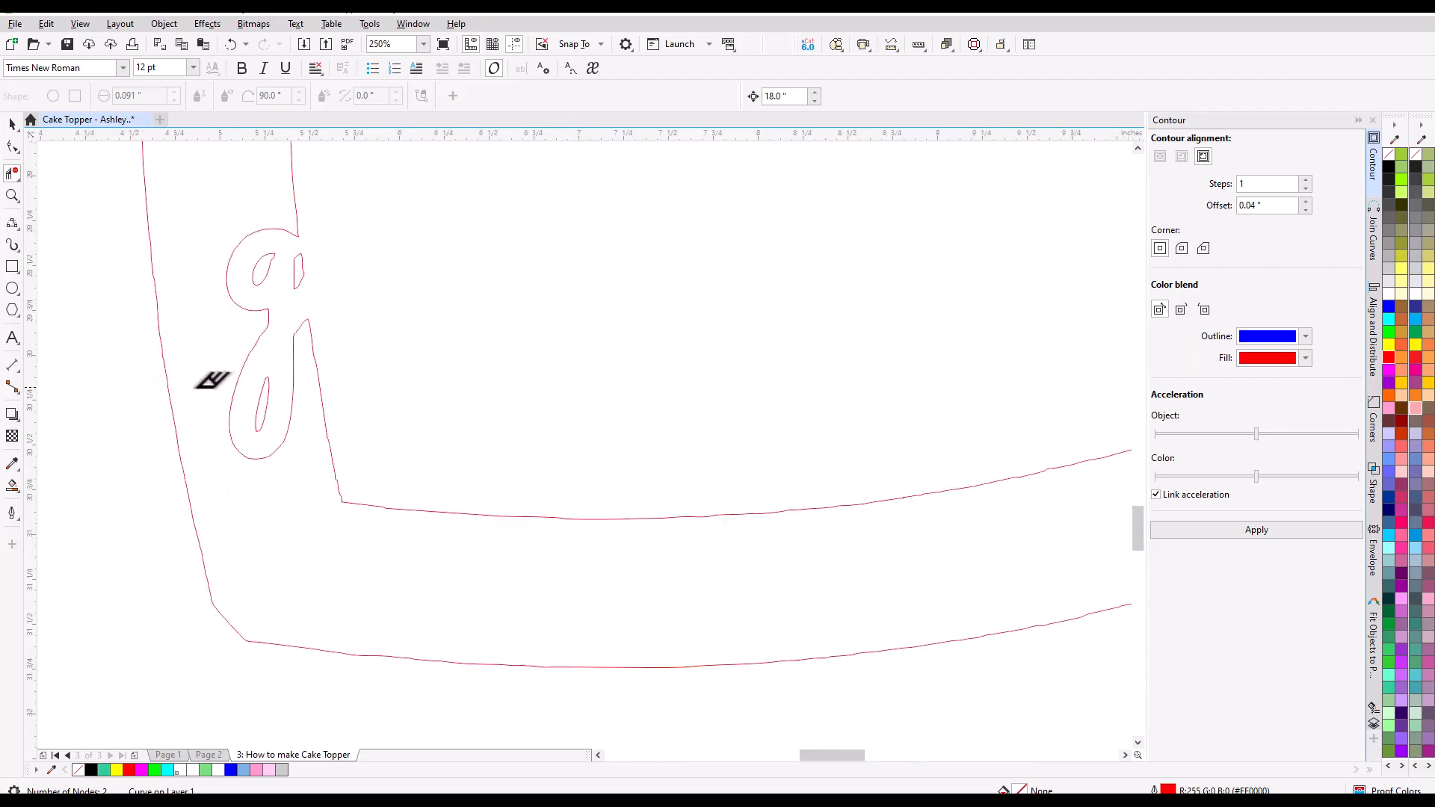
scroll(301, 340, "up", 2)
scroll(301, 282, "down", 1)
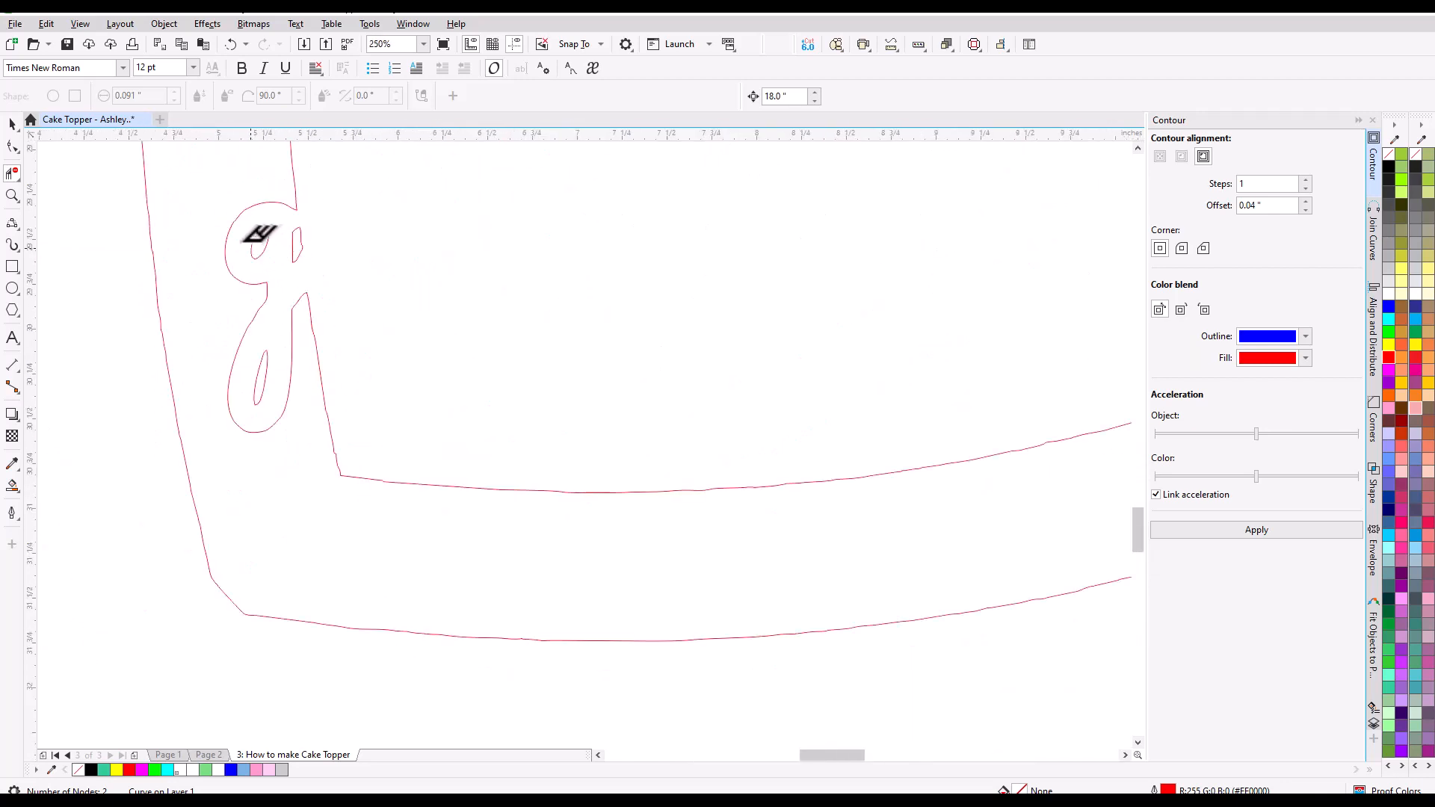
left_click(12, 124)
left_click(267, 244)
left_click(280, 242)
left_click(290, 245)
key("Delete")
left_click(266, 376)
key("Delete")
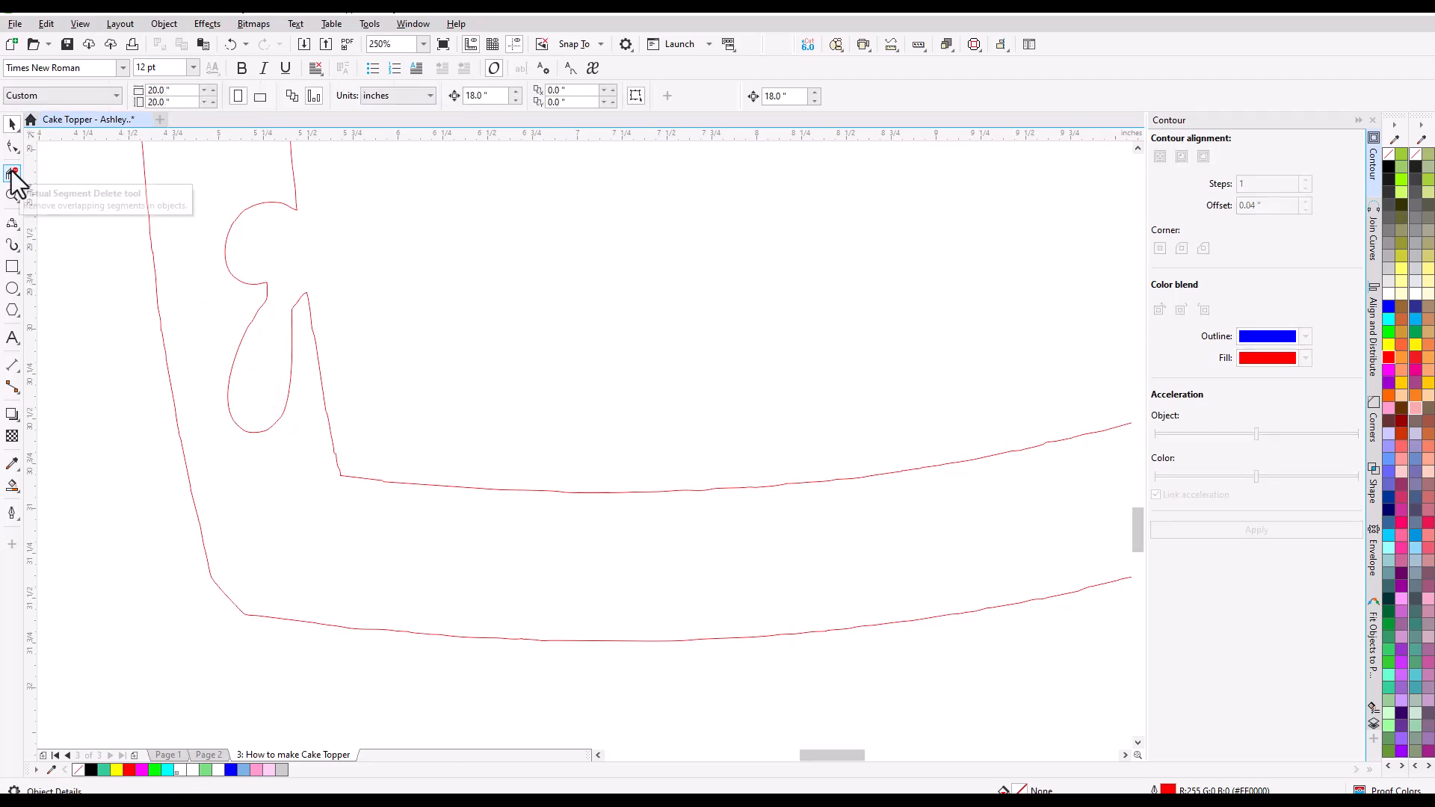
- Draw a 3-point curve spanning about 0.47 in across the gap beside the letter g to bridge the heart's inner edge
left_click(14, 224)
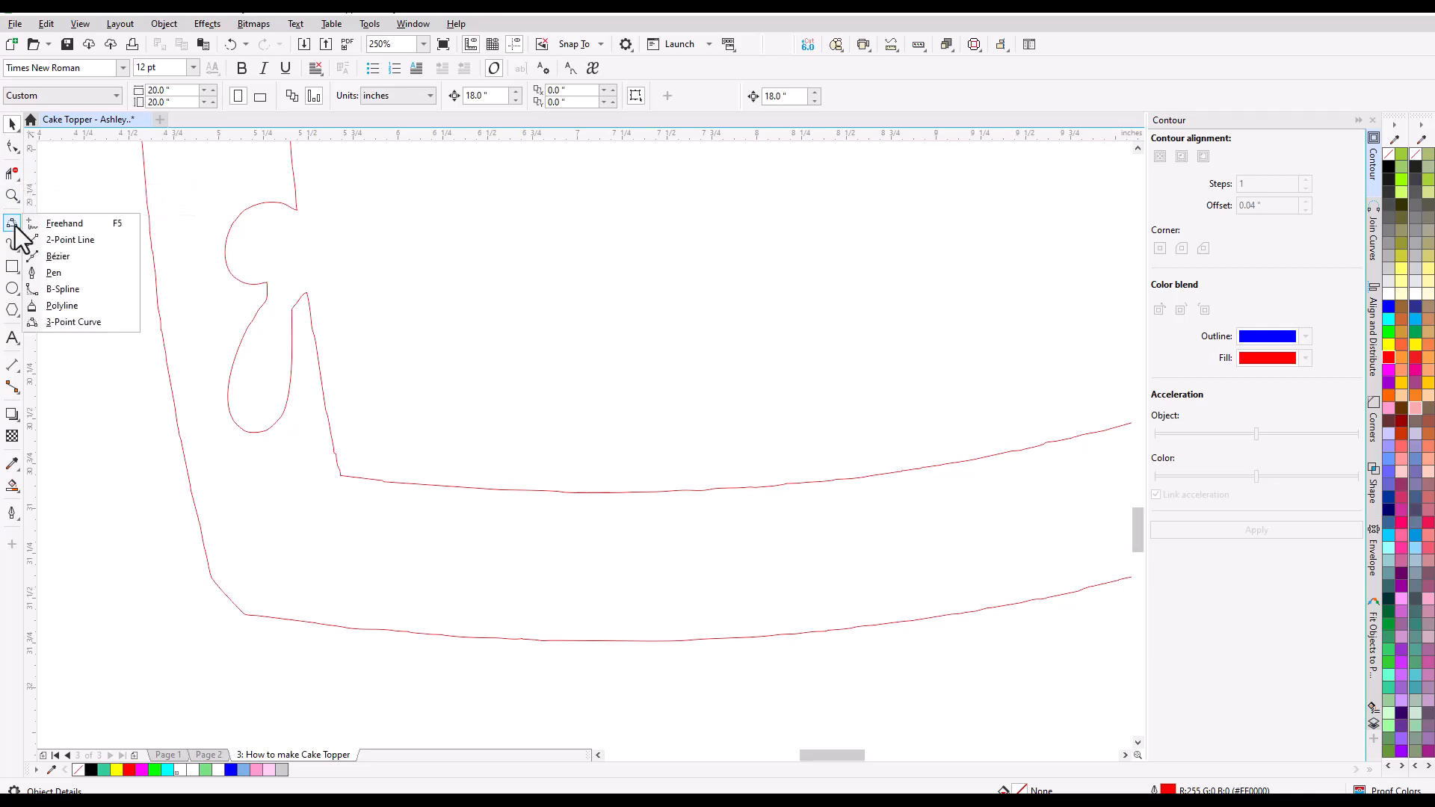
left_click(60, 322)
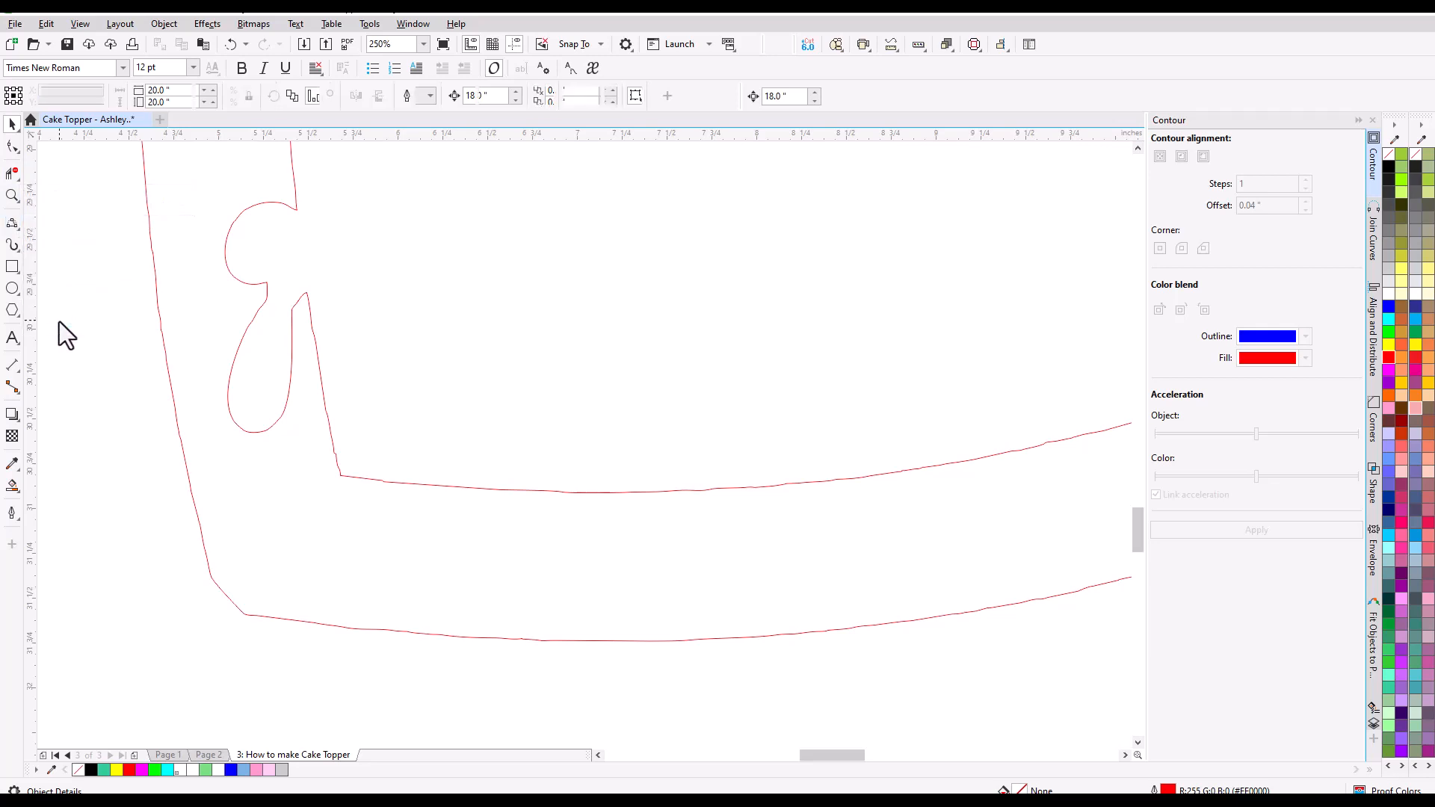
scroll(276, 239, "up", 2)
scroll(304, 183, "up", 1)
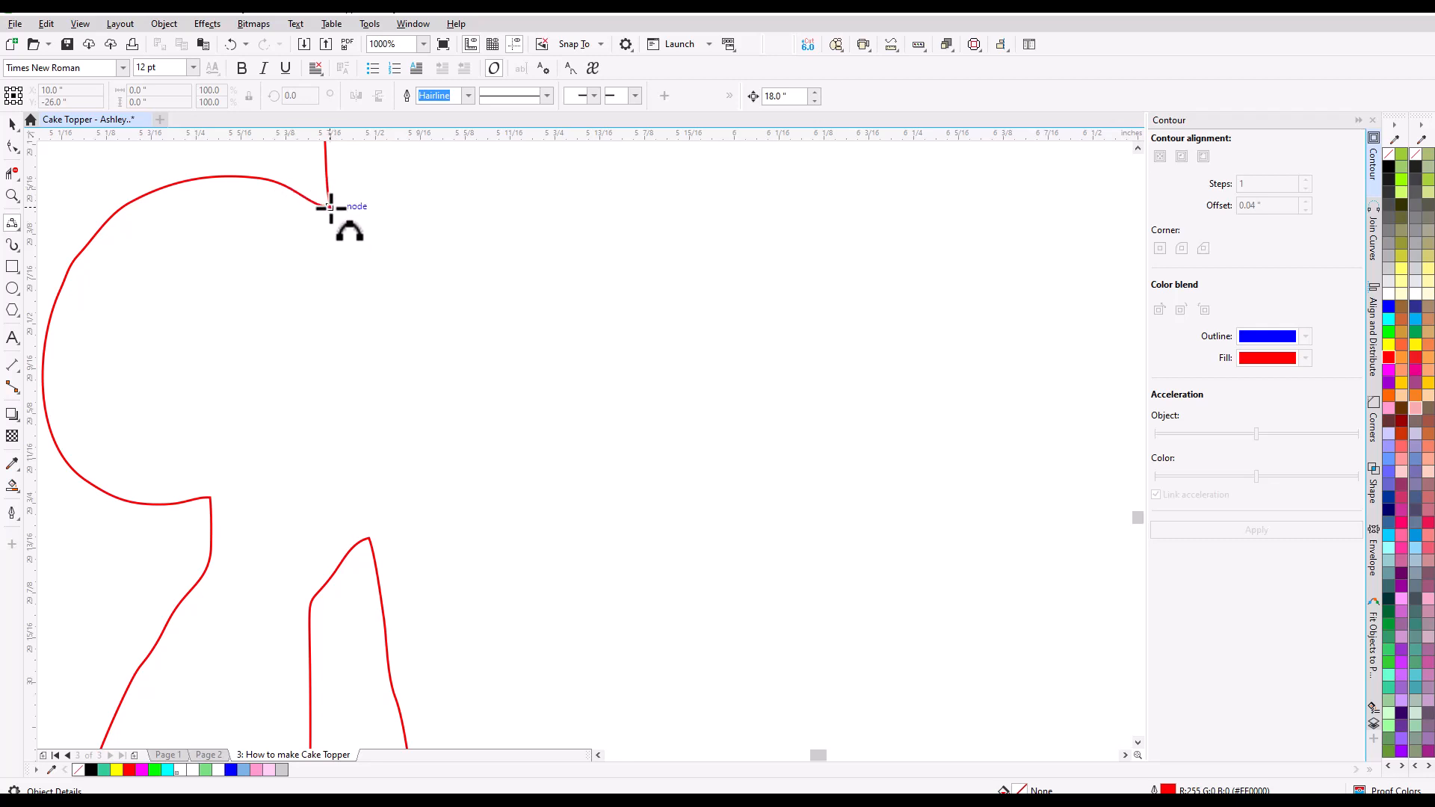
left_click_drag(330, 207, 368, 541)
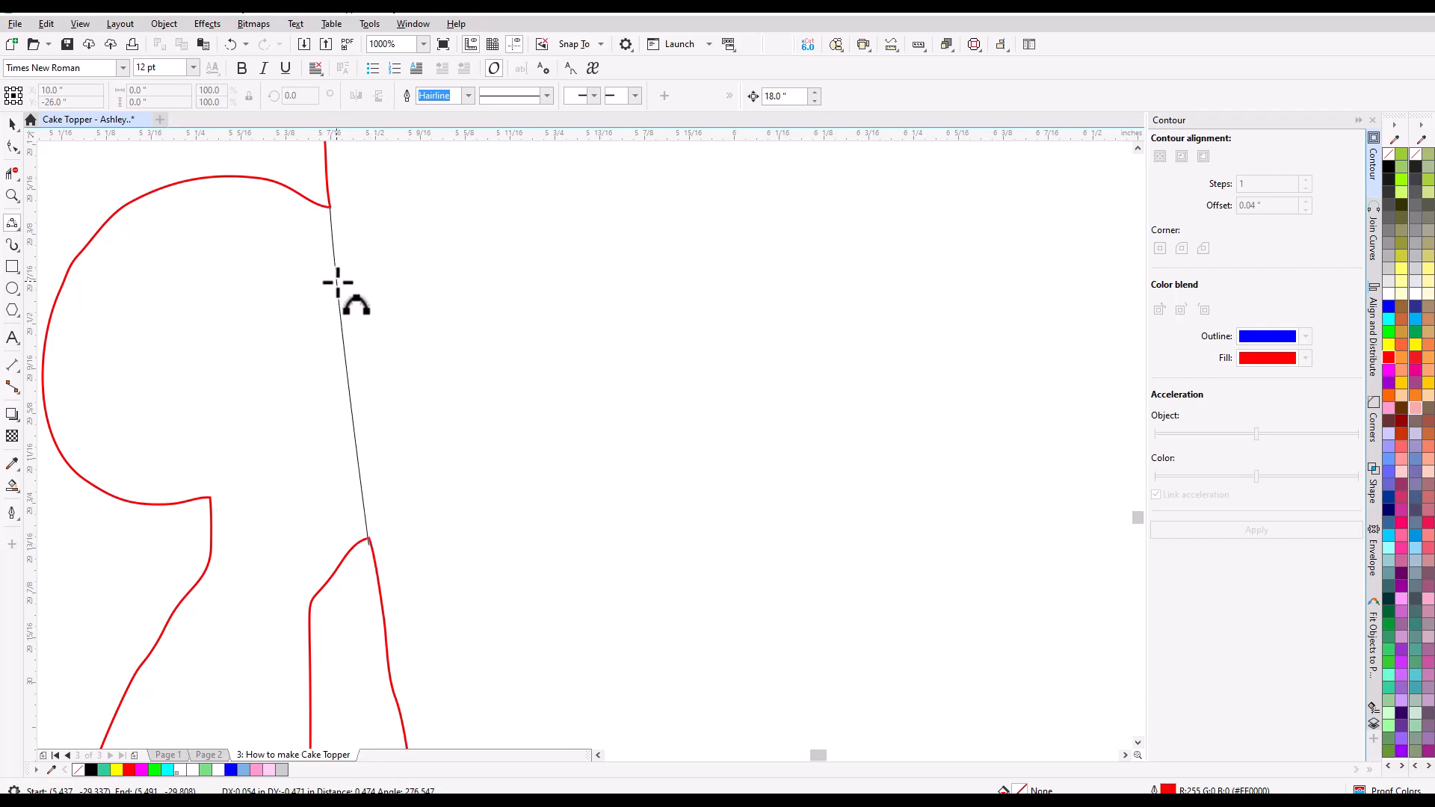
left_click(337, 282)
- Remove the remaining letter g outline beside the new bridging curve with Virtual Segment Delete
scroll(422, 333, "down", 1)
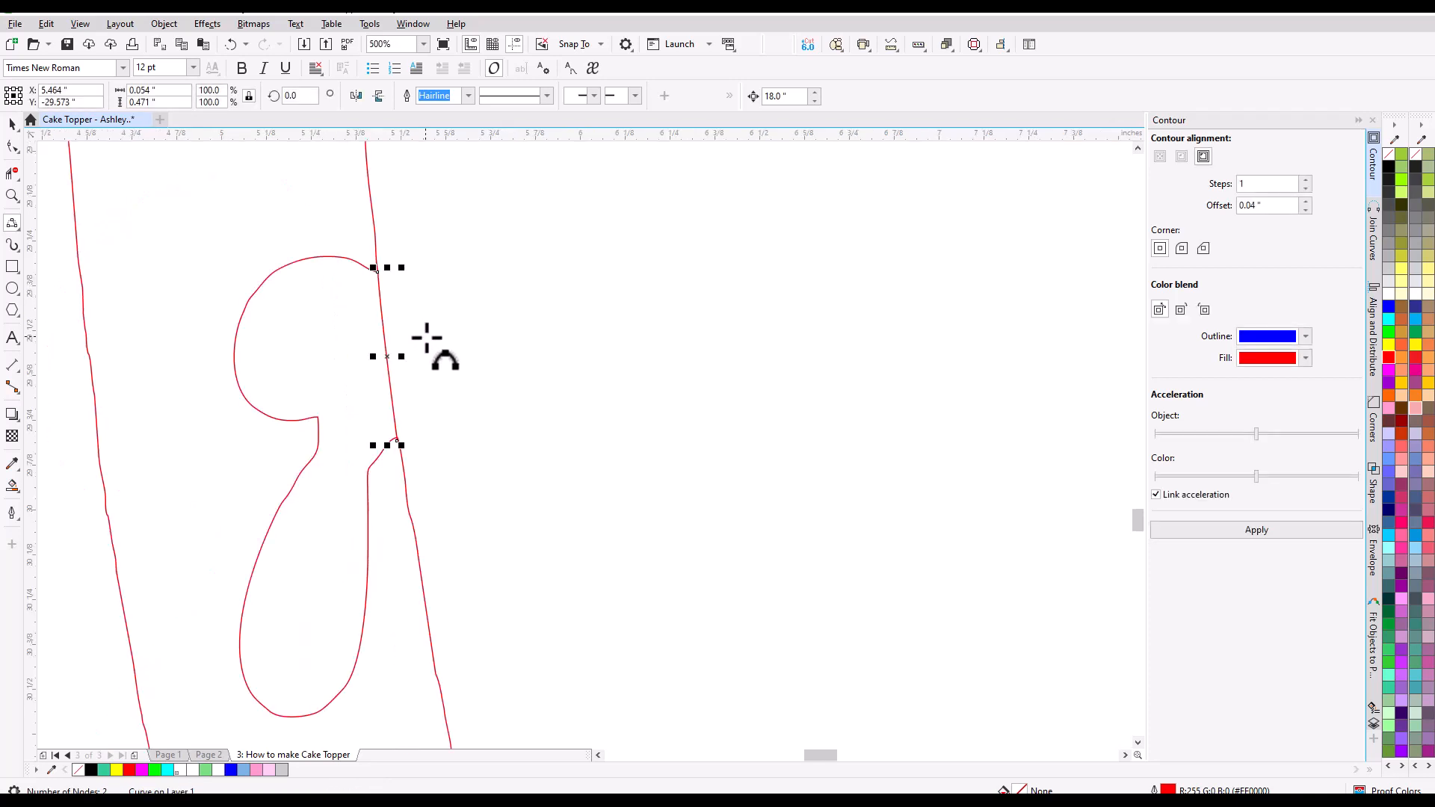
scroll(427, 338, "down", 1)
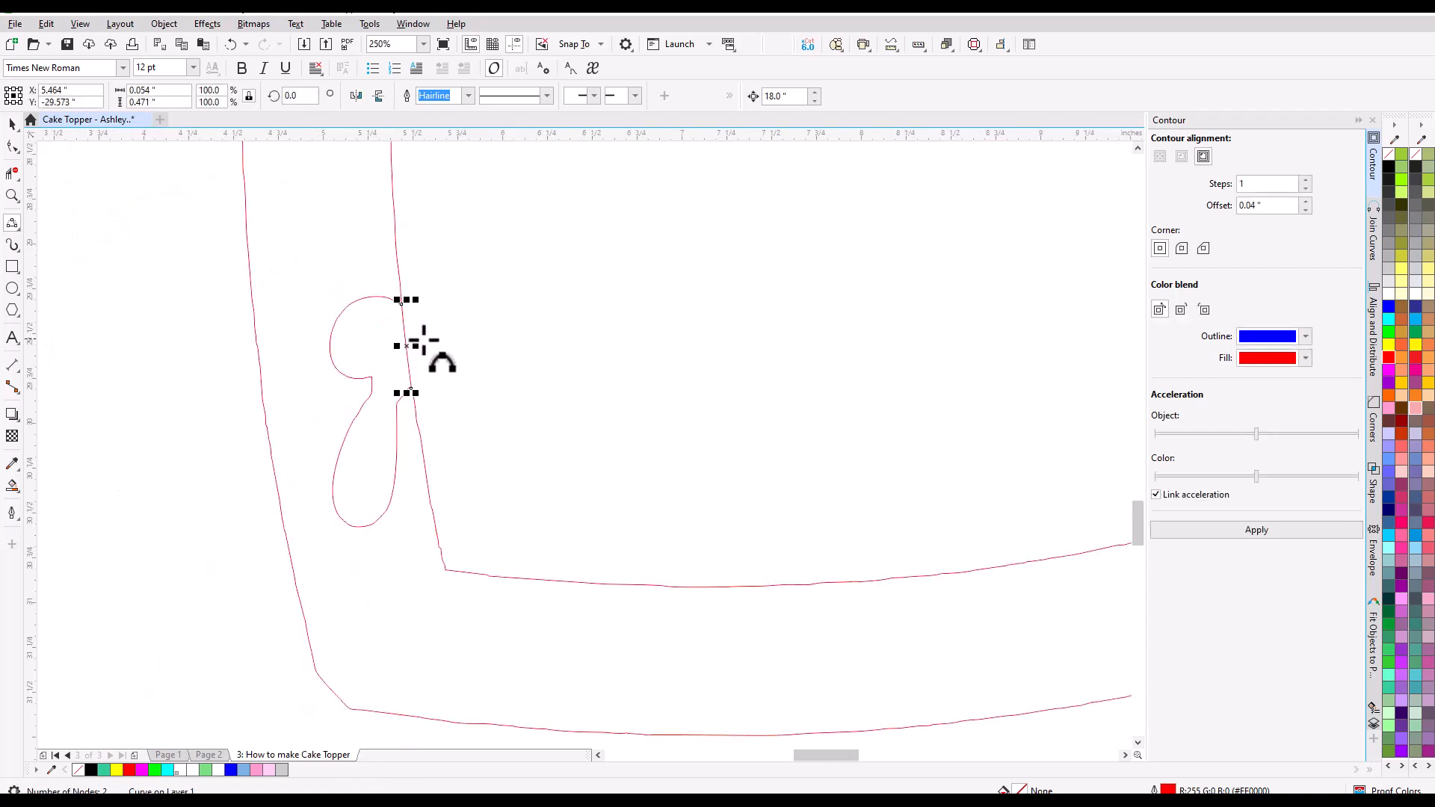
left_click(13, 174)
left_click(351, 303)
- Adjust the end nodes of the bridging curve where the letter g was so they meet the heart's inner edge
scroll(413, 370, "up", 1)
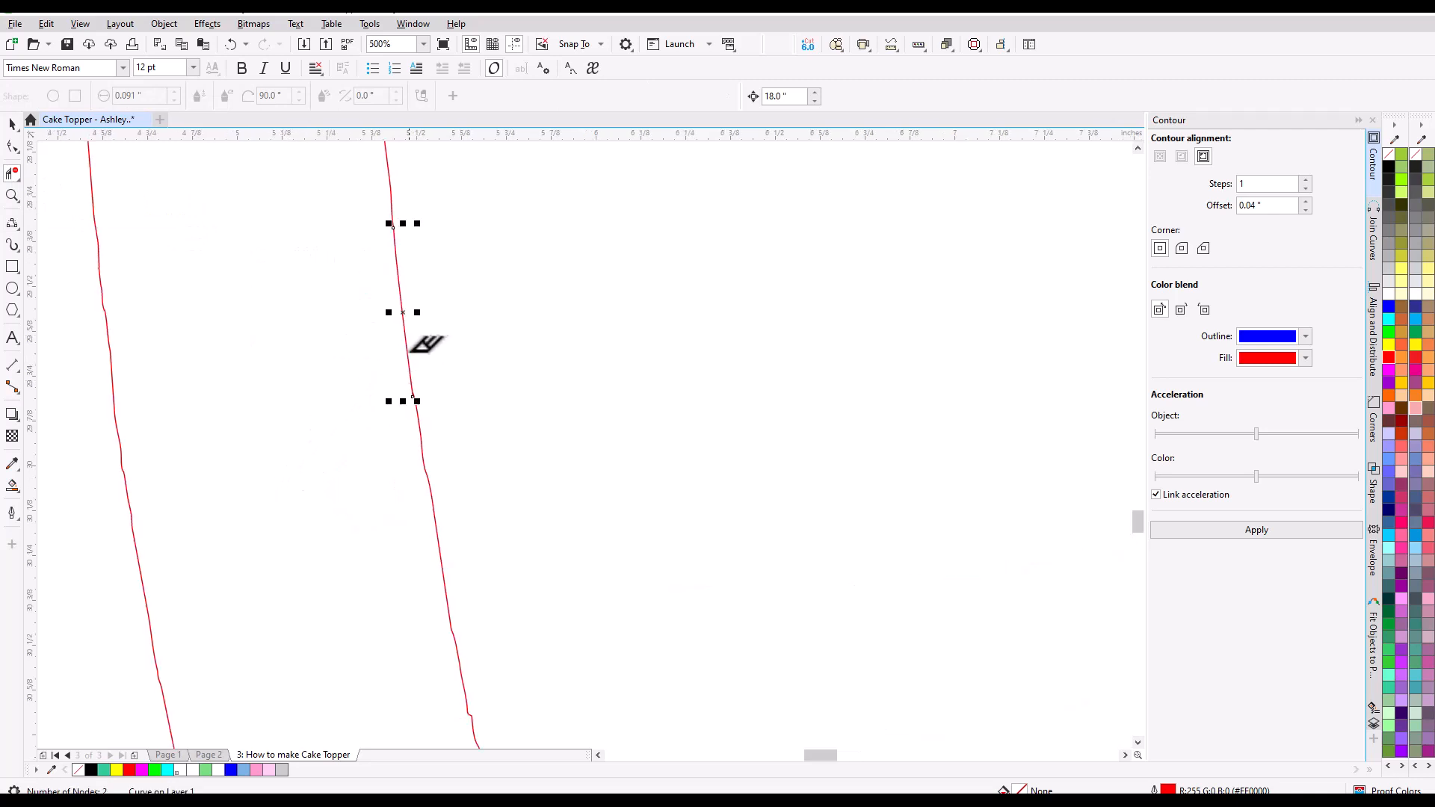
scroll(413, 219, "up", 6)
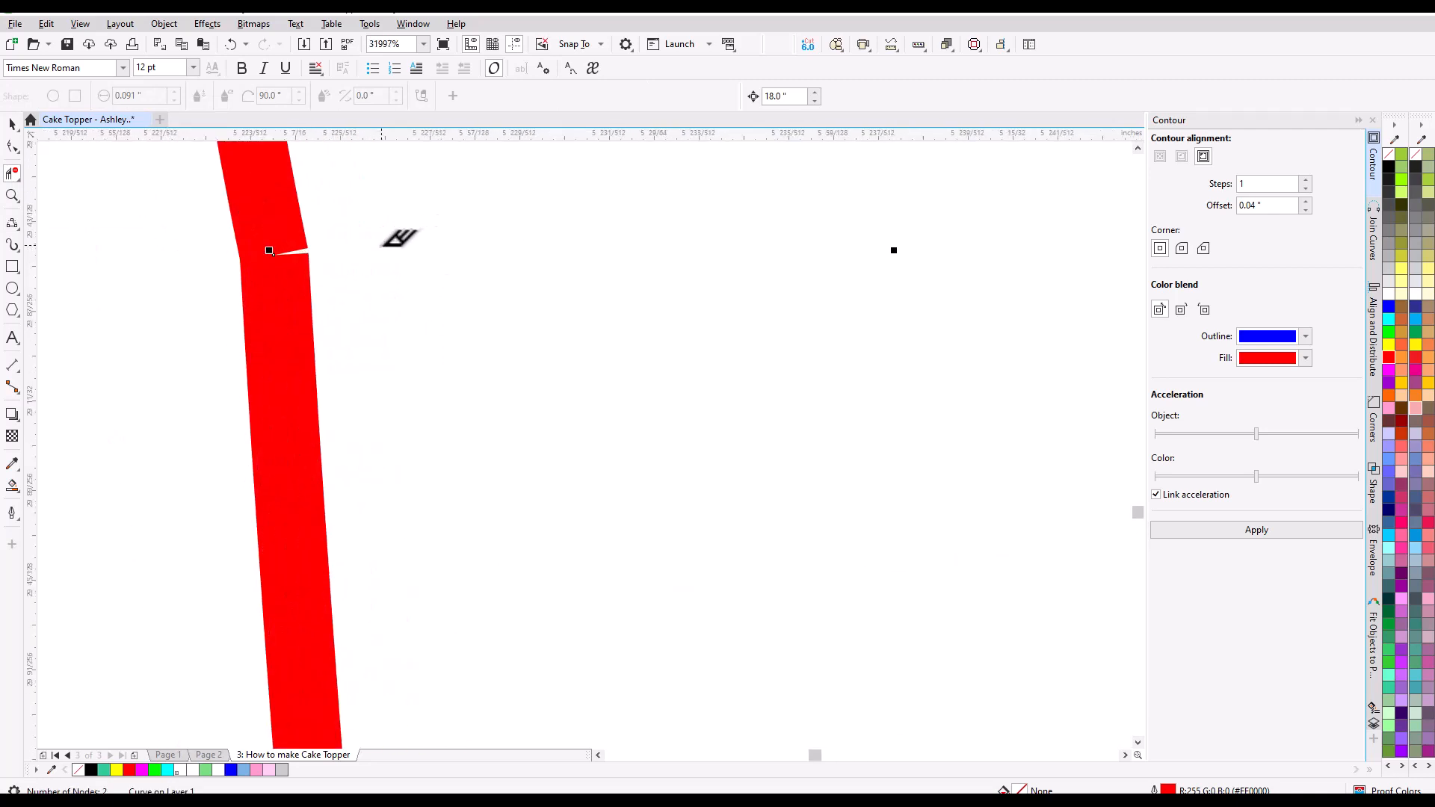
scroll(281, 249, "down", 5)
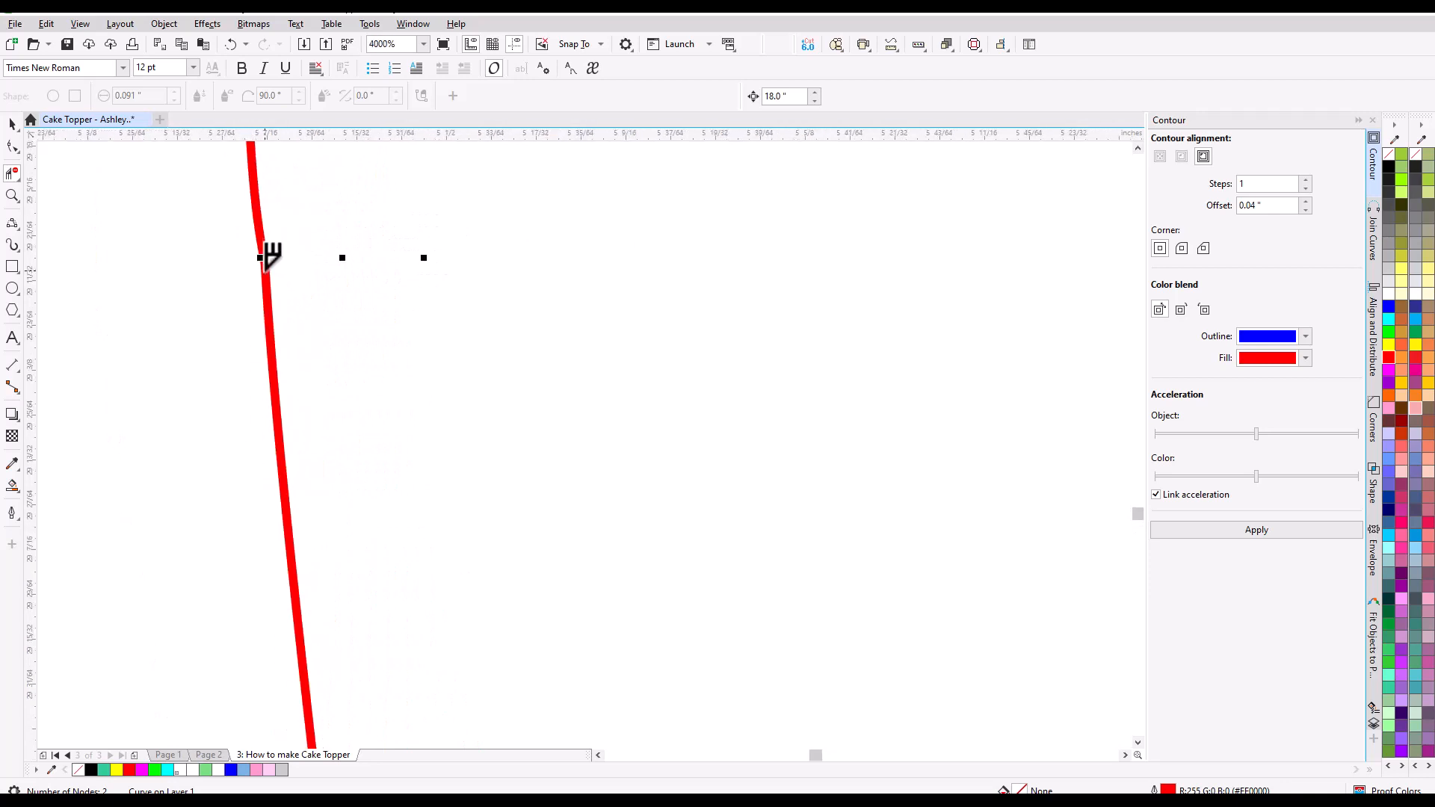
scroll(313, 654, "up", 3)
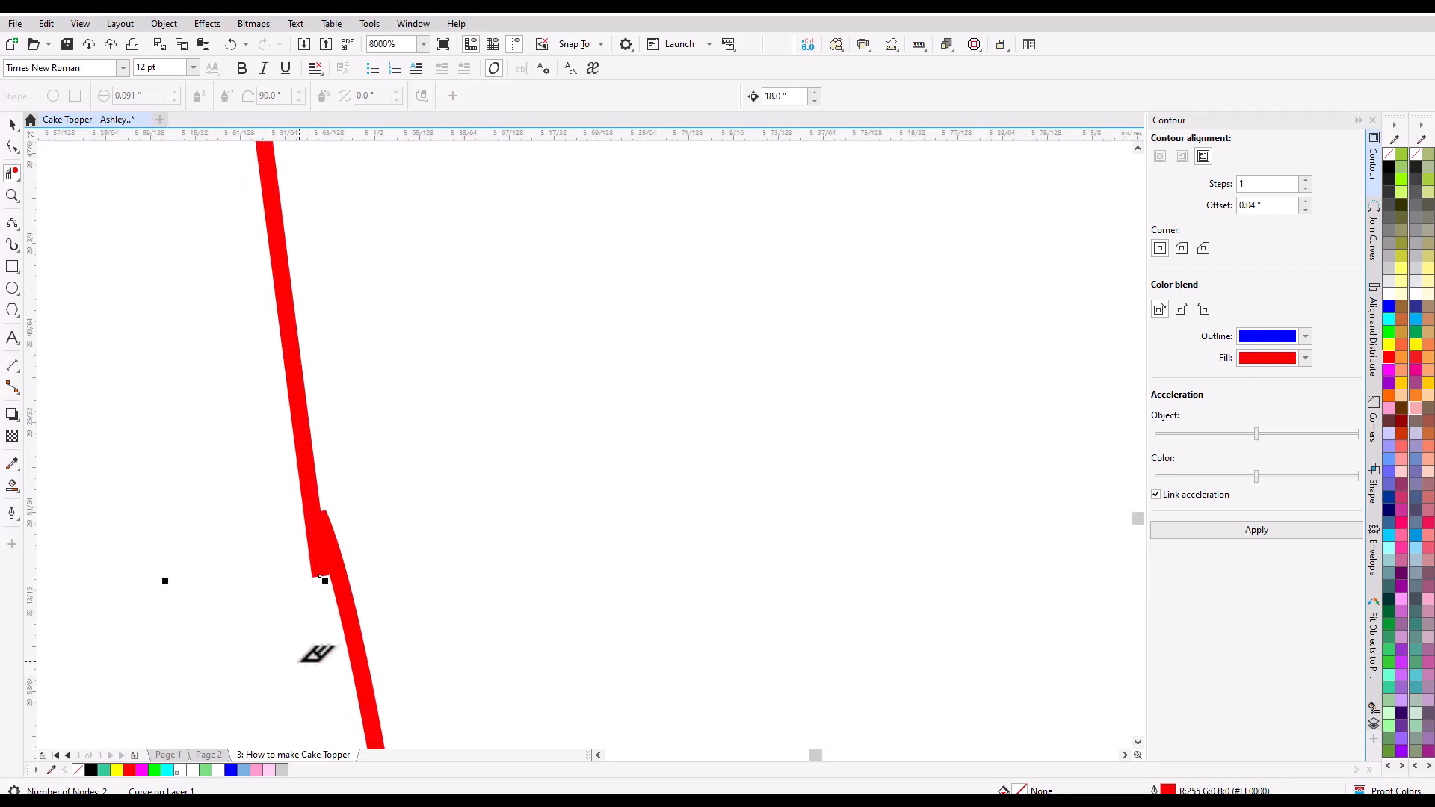
scroll(329, 587, "up", 1)
scroll(330, 588, "down", 1)
left_click(12, 148)
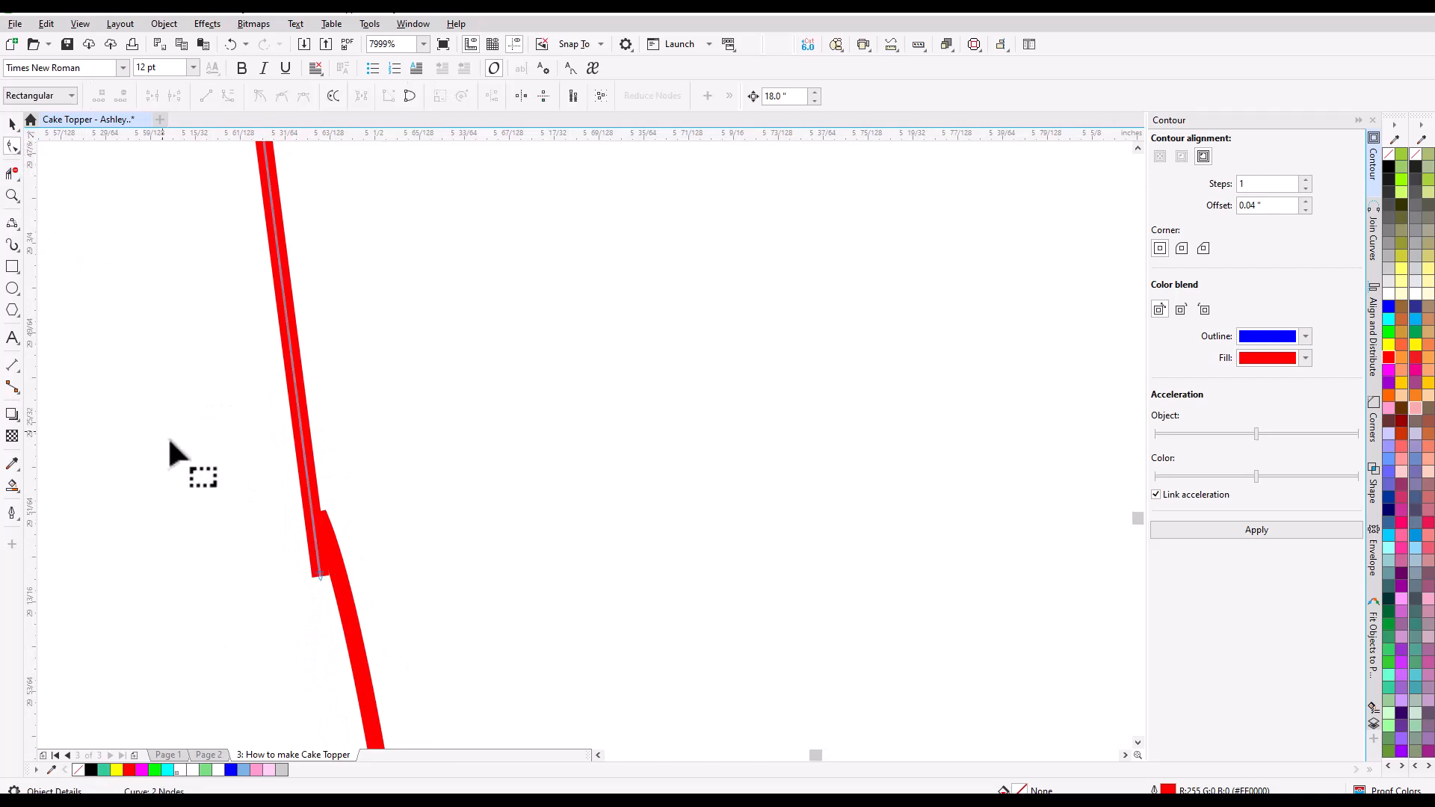
left_click_drag(317, 572, 321, 522)
scroll(254, 542, "down", 3)
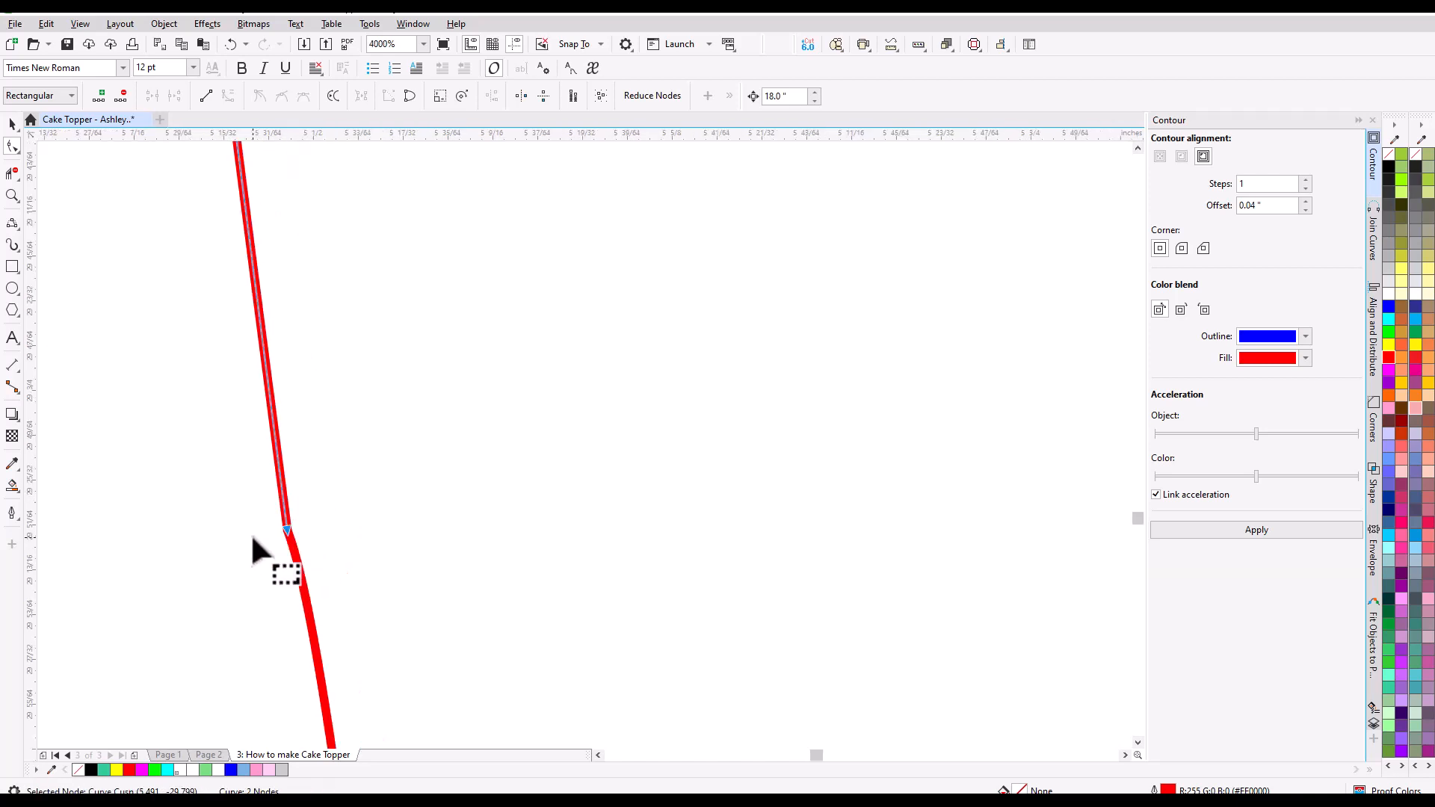
scroll(201, 193, "up", 3)
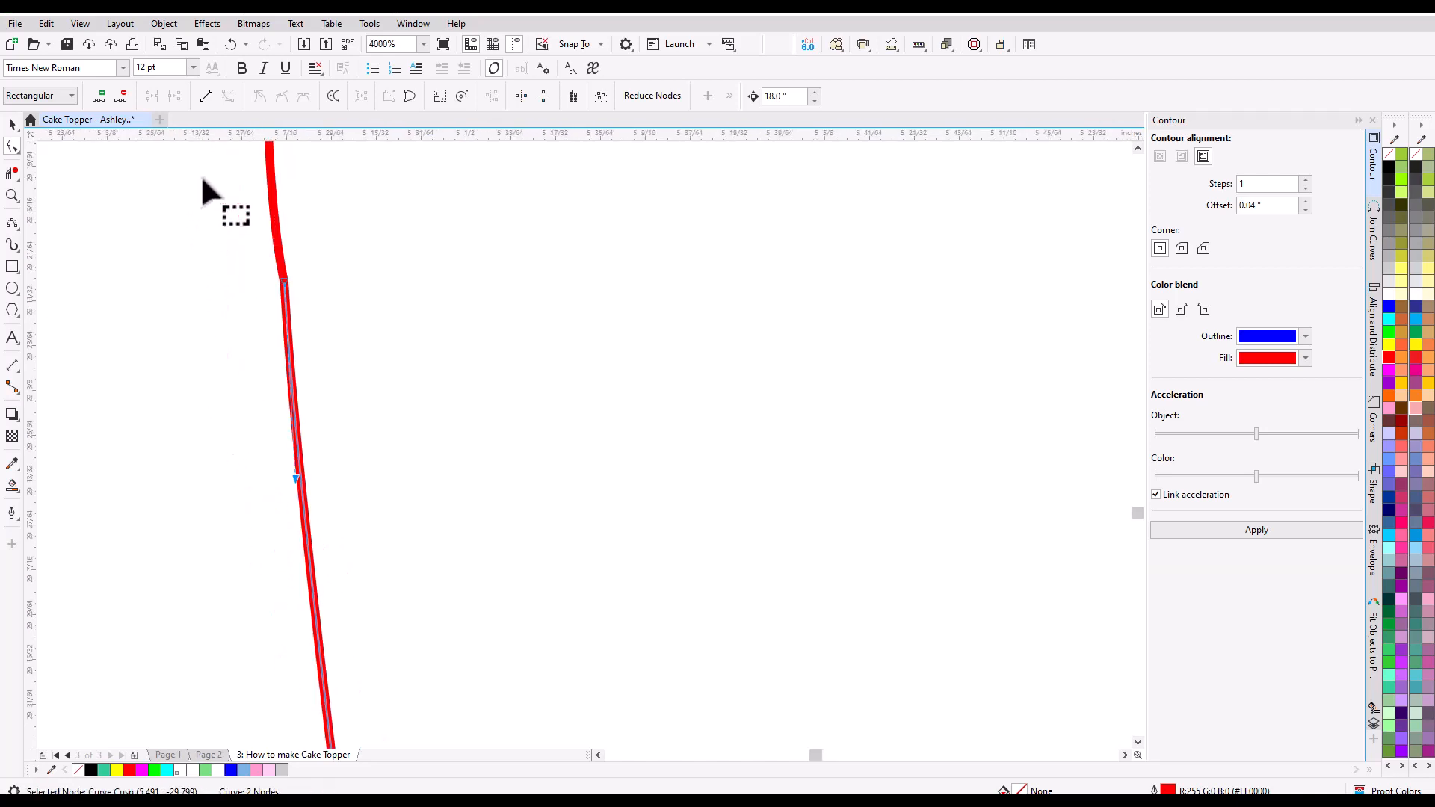
left_click_drag(367, 386, 365, 373)
scroll(315, 429, "down", 10)
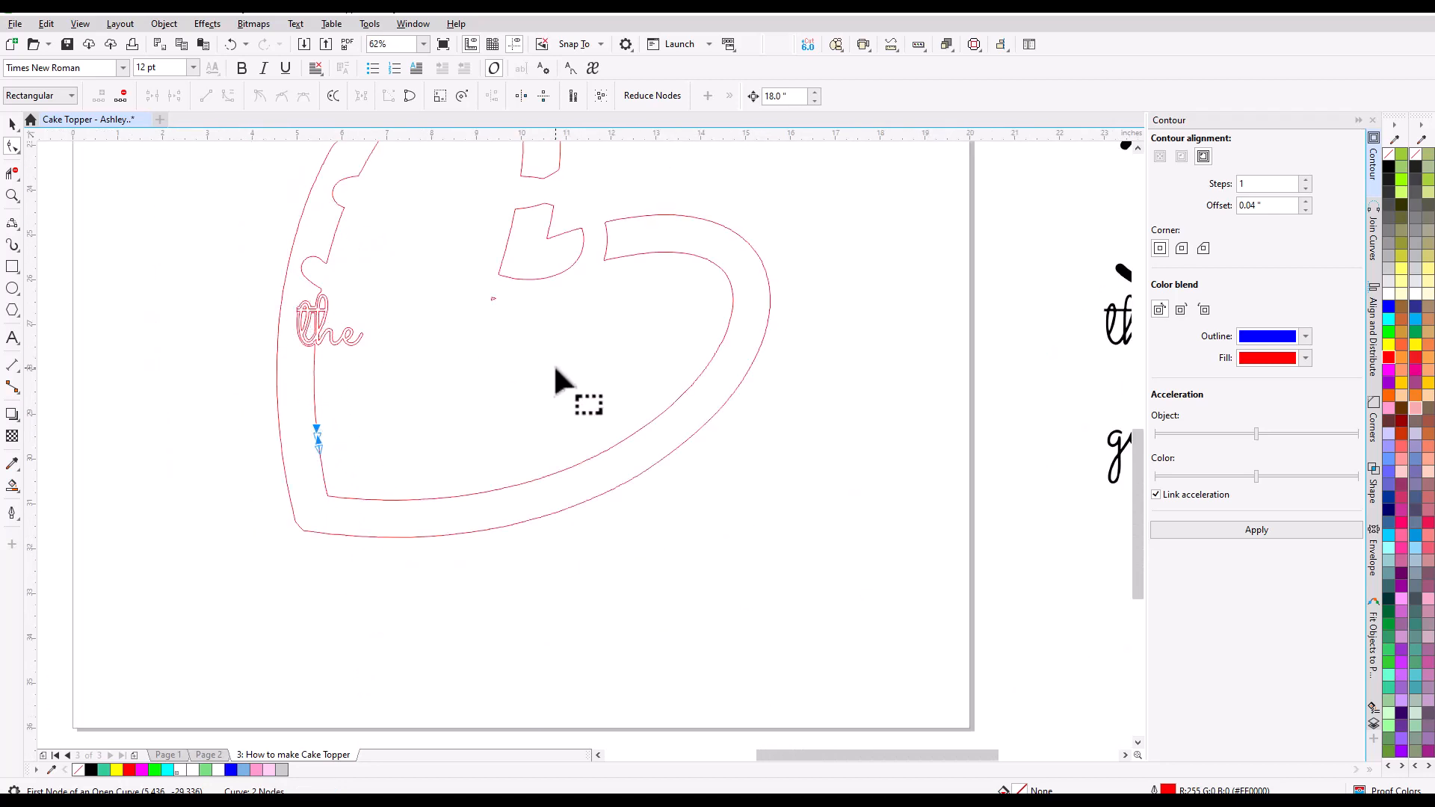
scroll(499, 304, "up", 3)
scroll(465, 314, "down", 3)
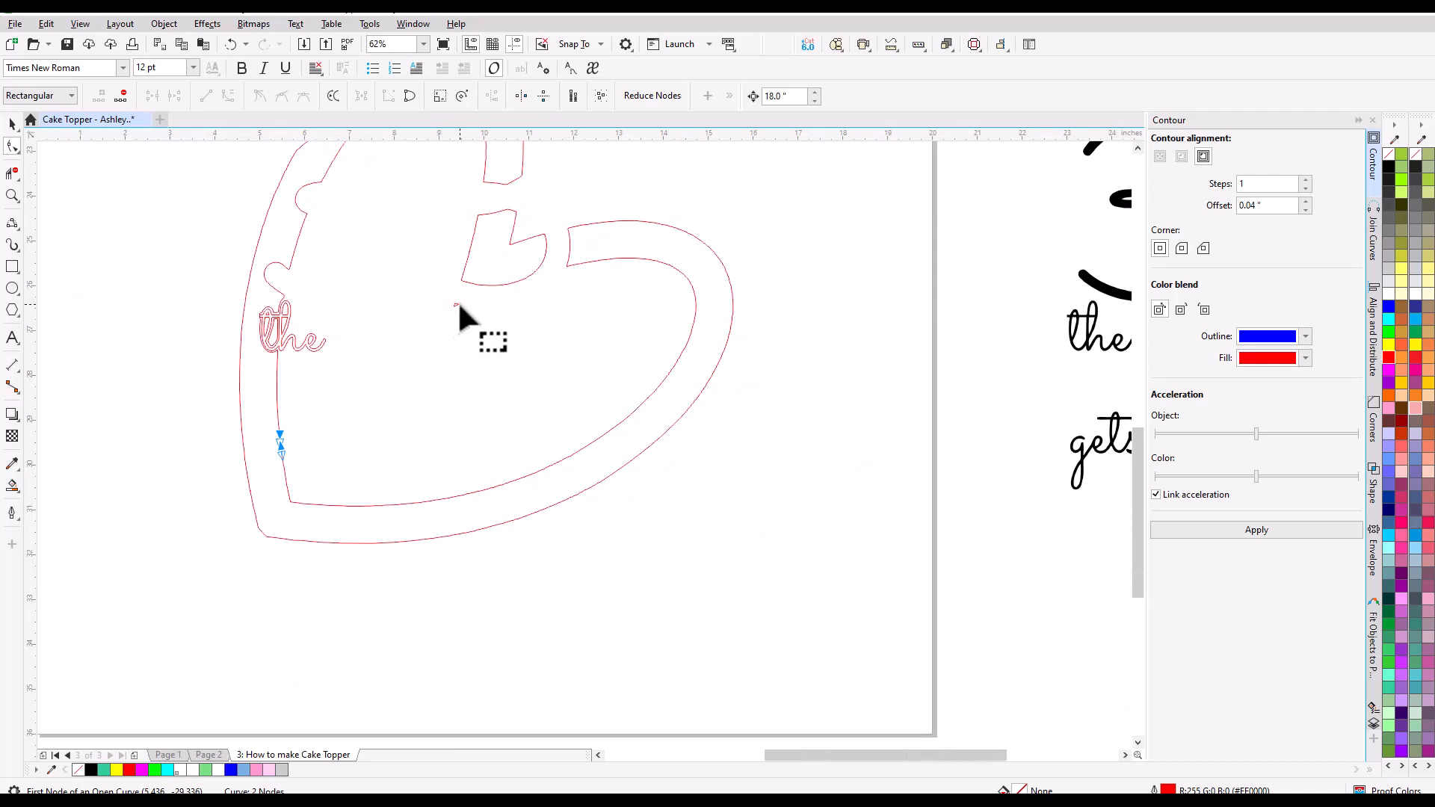
- Delete the nodes of the rounded bump just above the word "the" to straighten the heart's inner edge
left_click(10, 123)
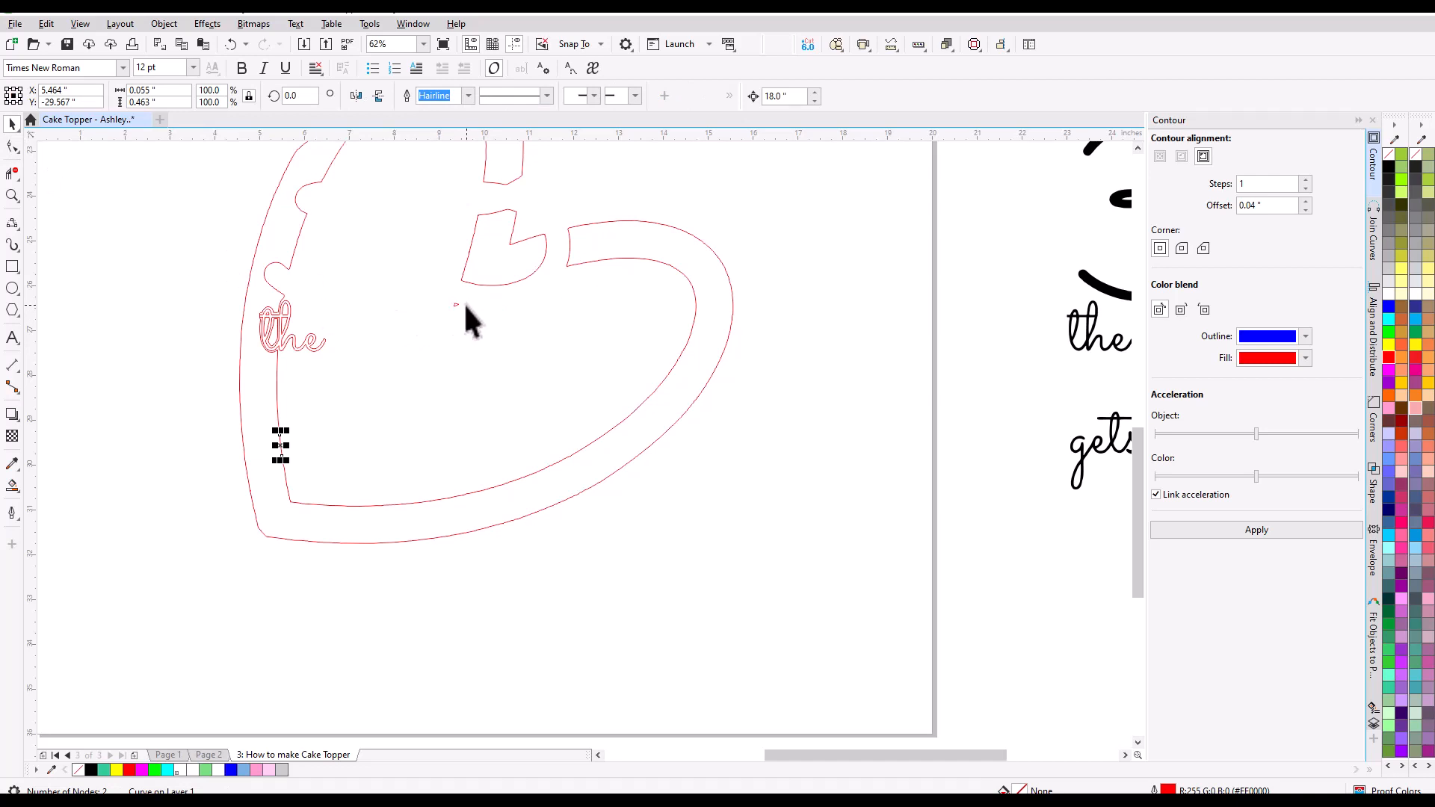
scroll(462, 302, "up", 4)
left_click(461, 367)
scroll(425, 373, "down", 6)
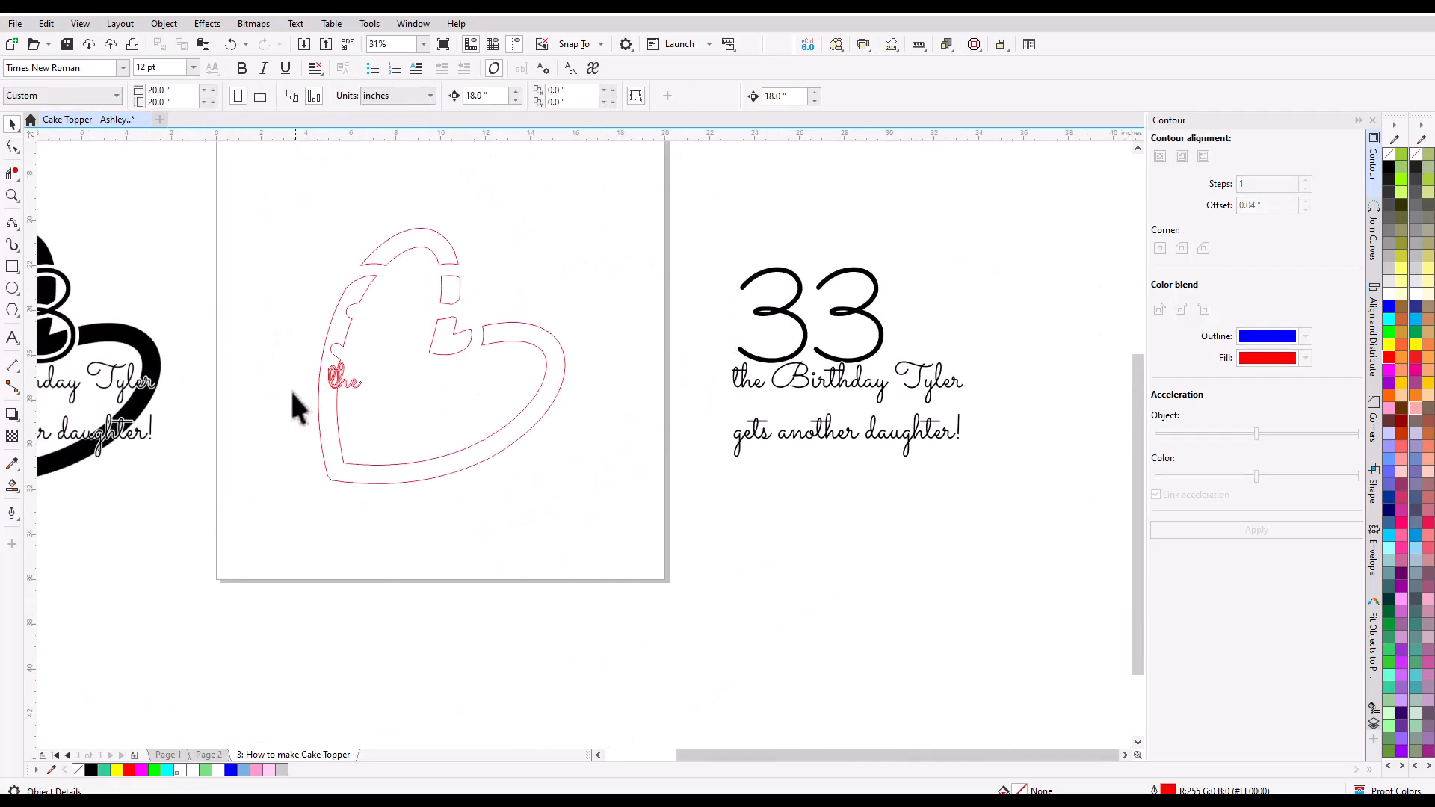
scroll(310, 383, "up", 4)
scroll(493, 212, "up", 2)
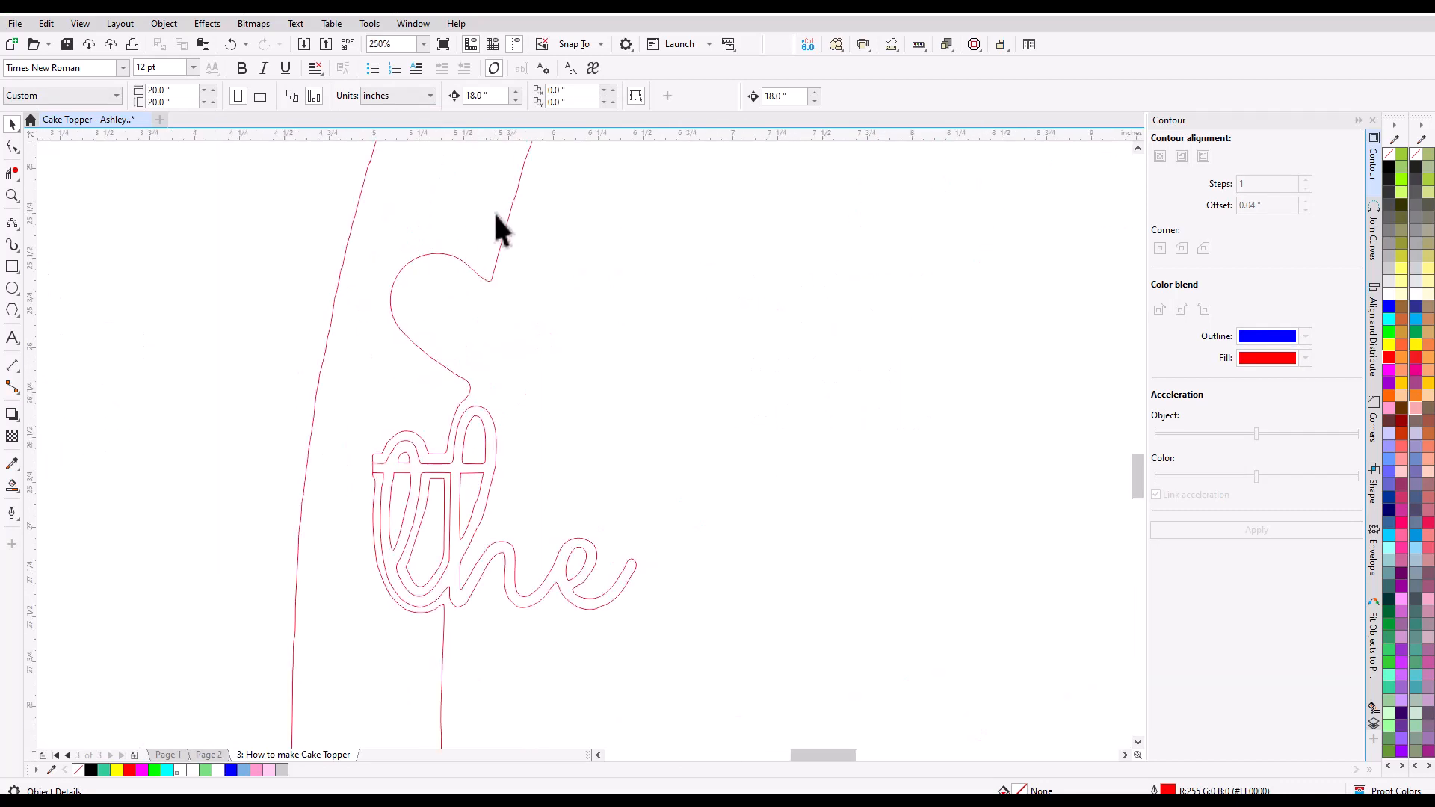
scroll(491, 222, "up", 2)
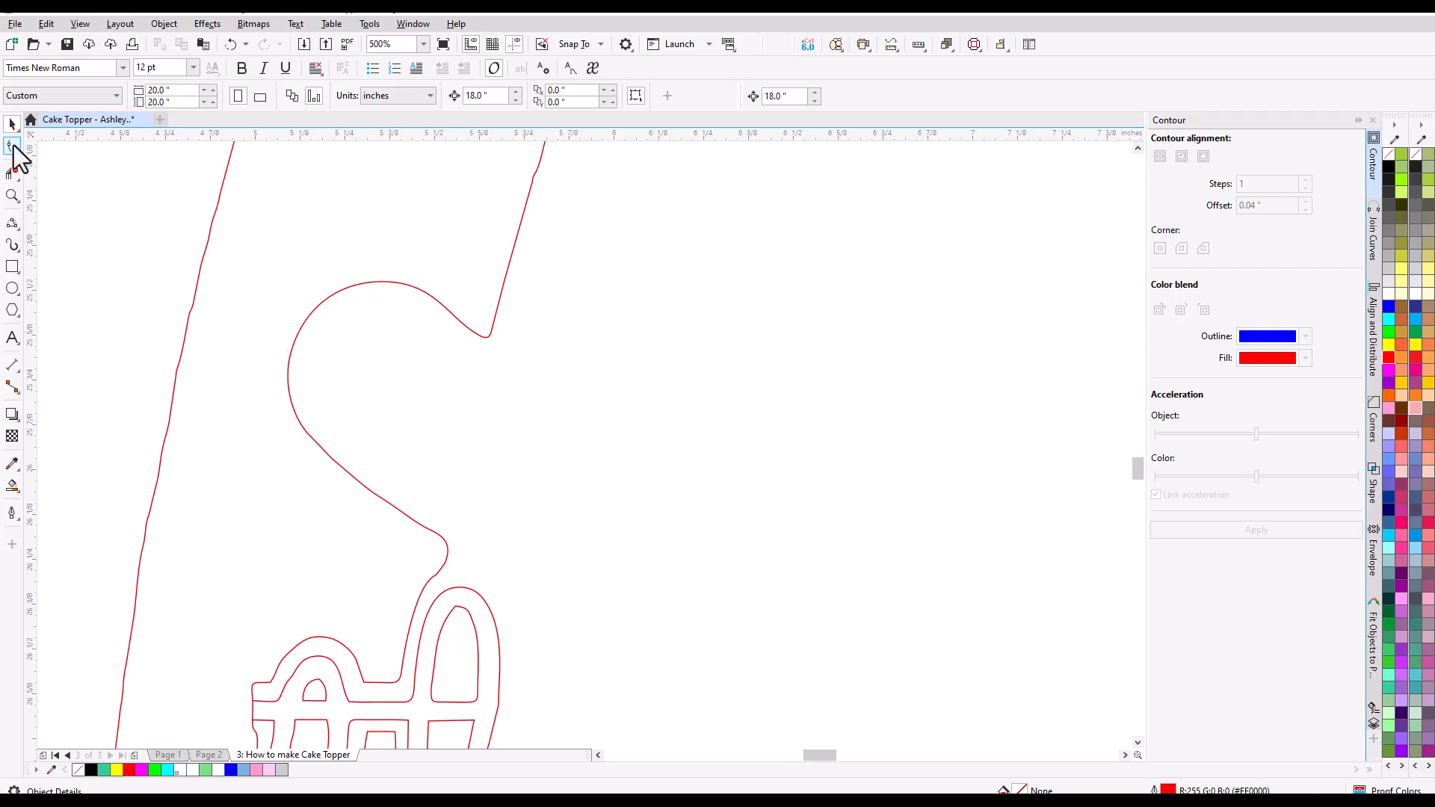
left_click(452, 315)
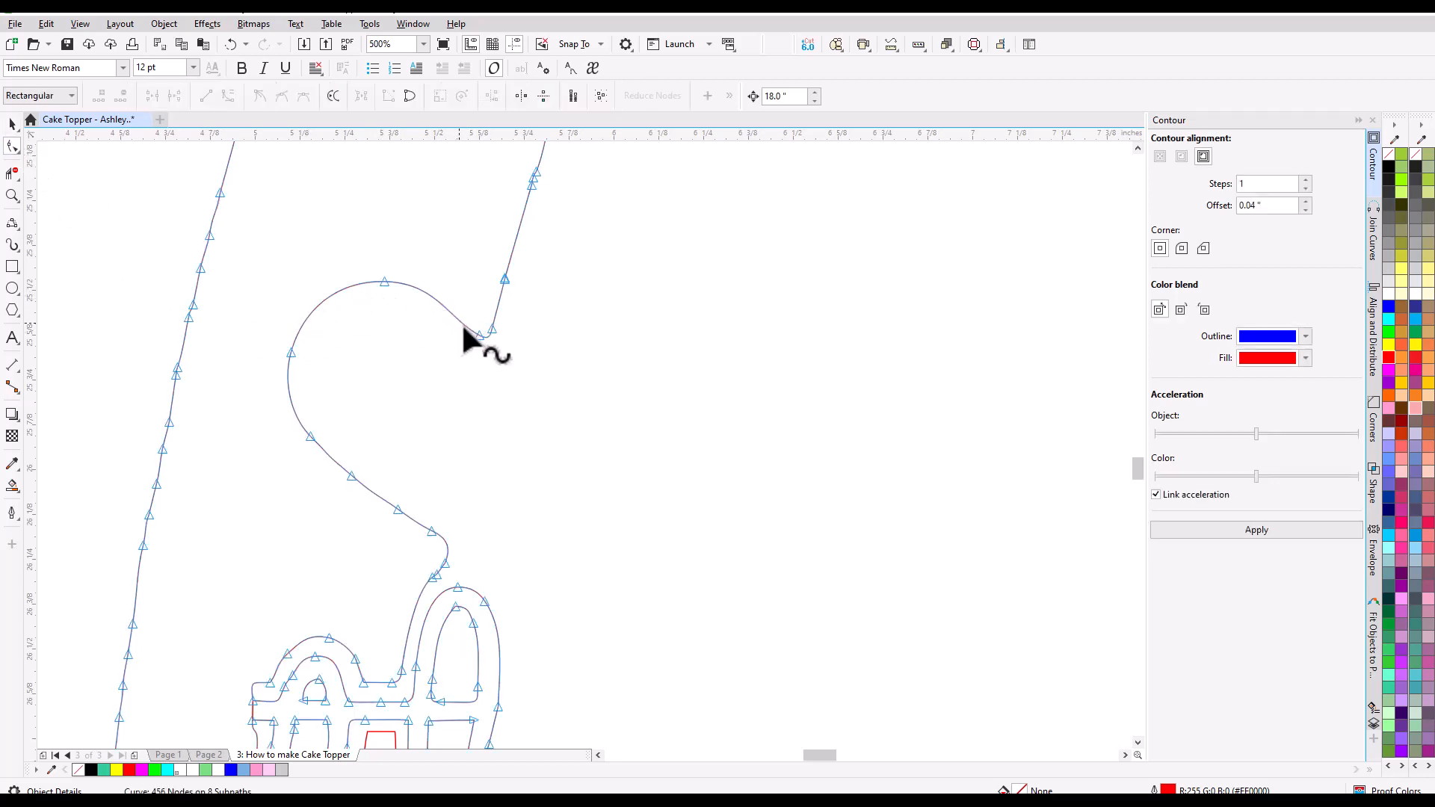
left_click_drag(246, 262, 437, 532)
key("Delete")
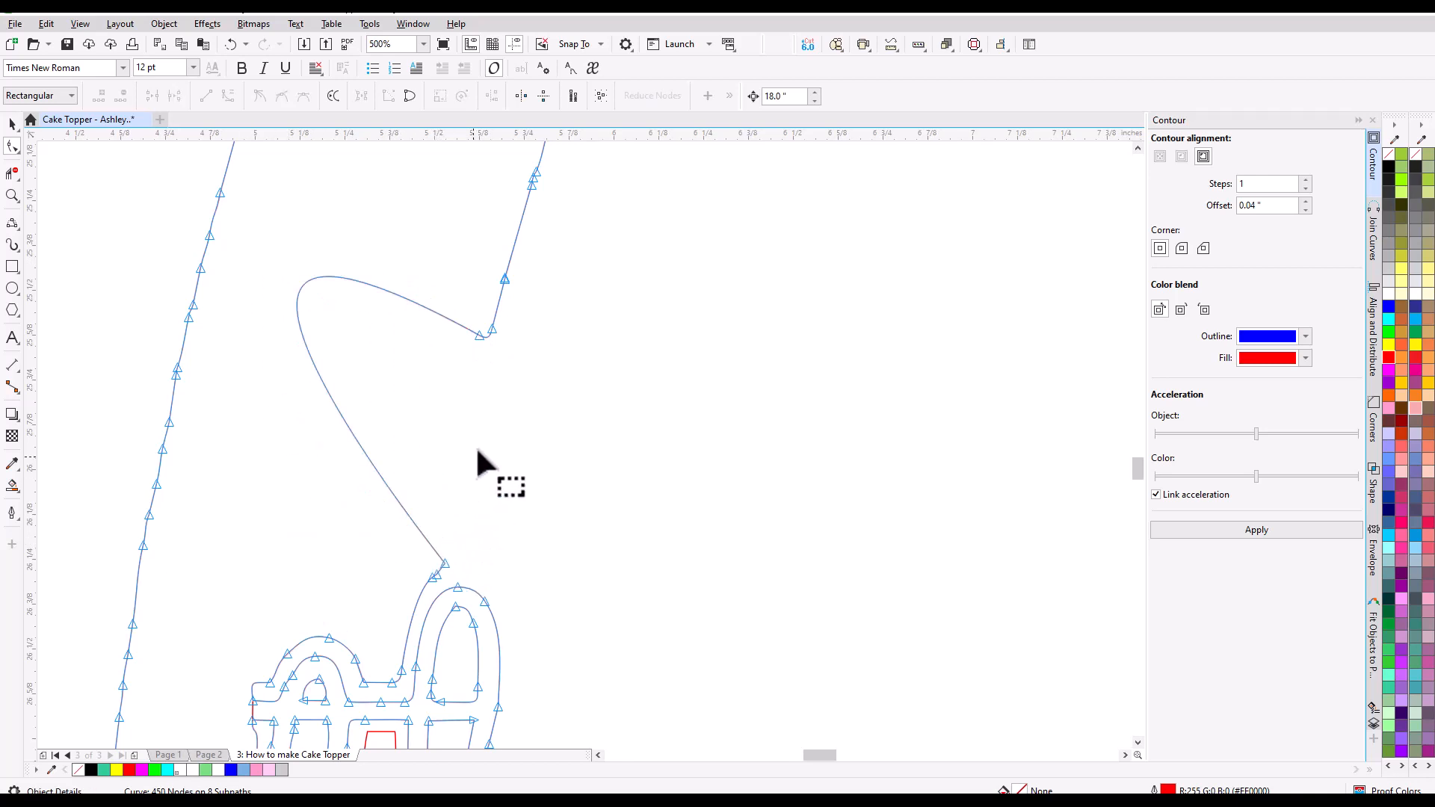
left_click(478, 337)
key("Delete")
scroll(482, 532, "down", 2)
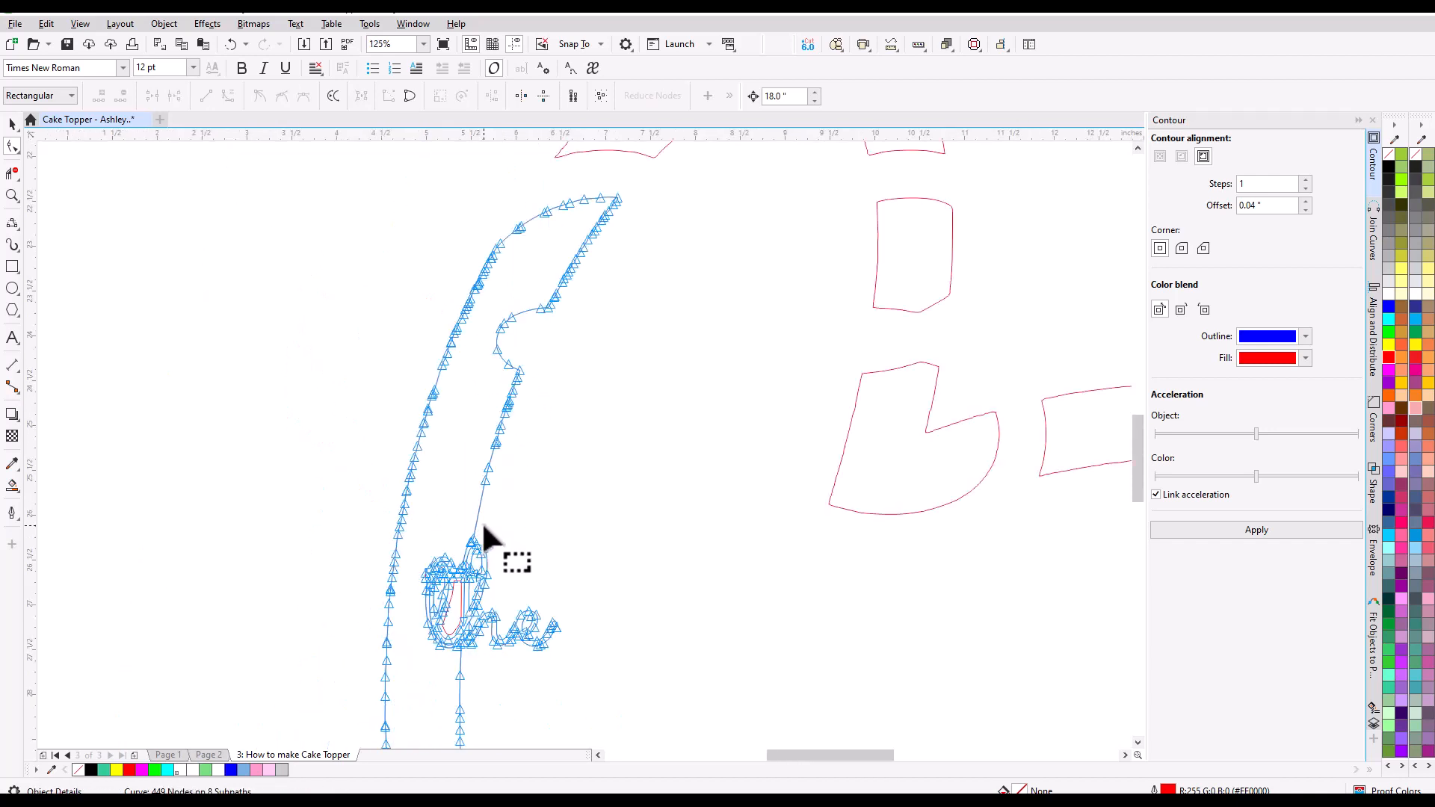
scroll(480, 535, "up", 2)
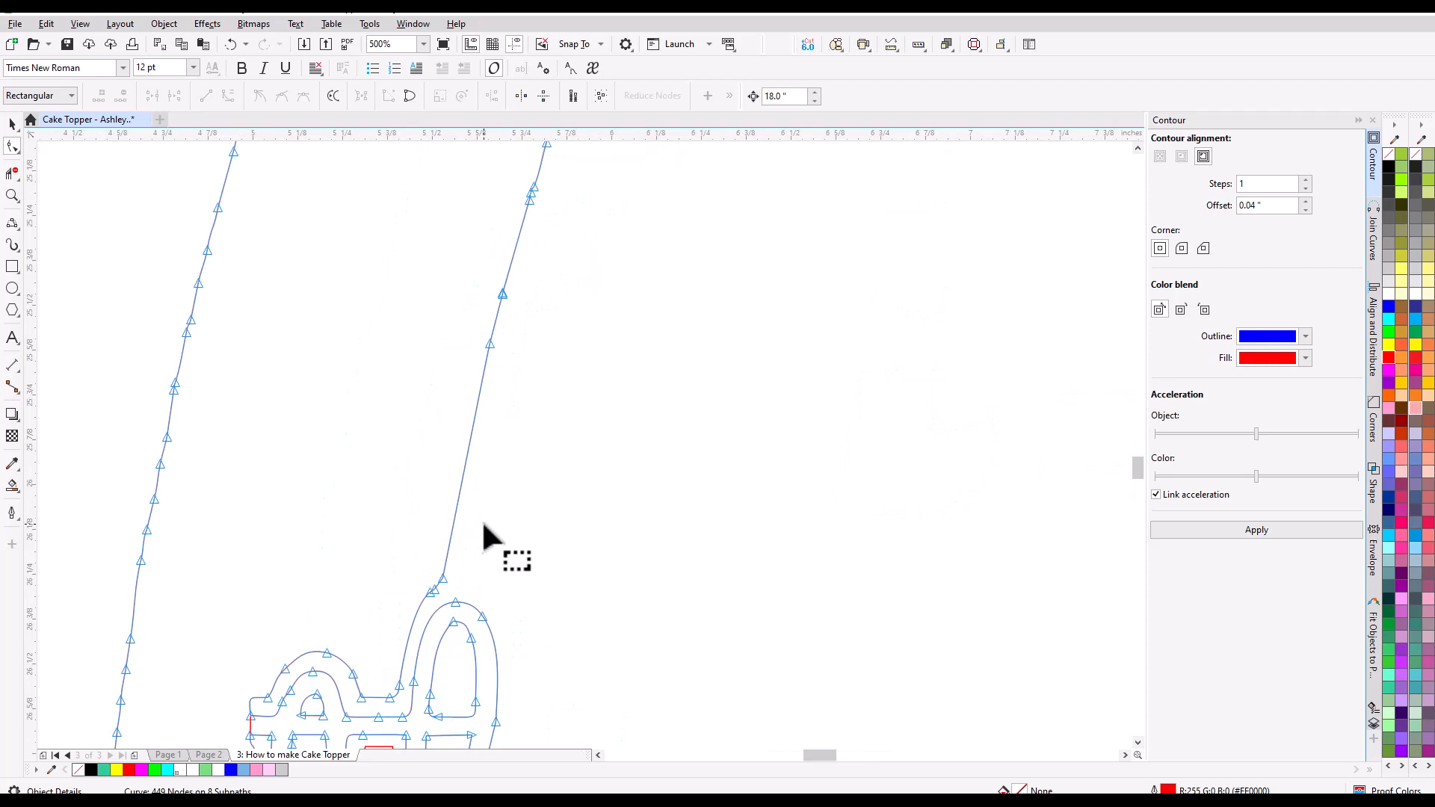
scroll(483, 525, "down", 2)
scroll(485, 538, "down", 2)
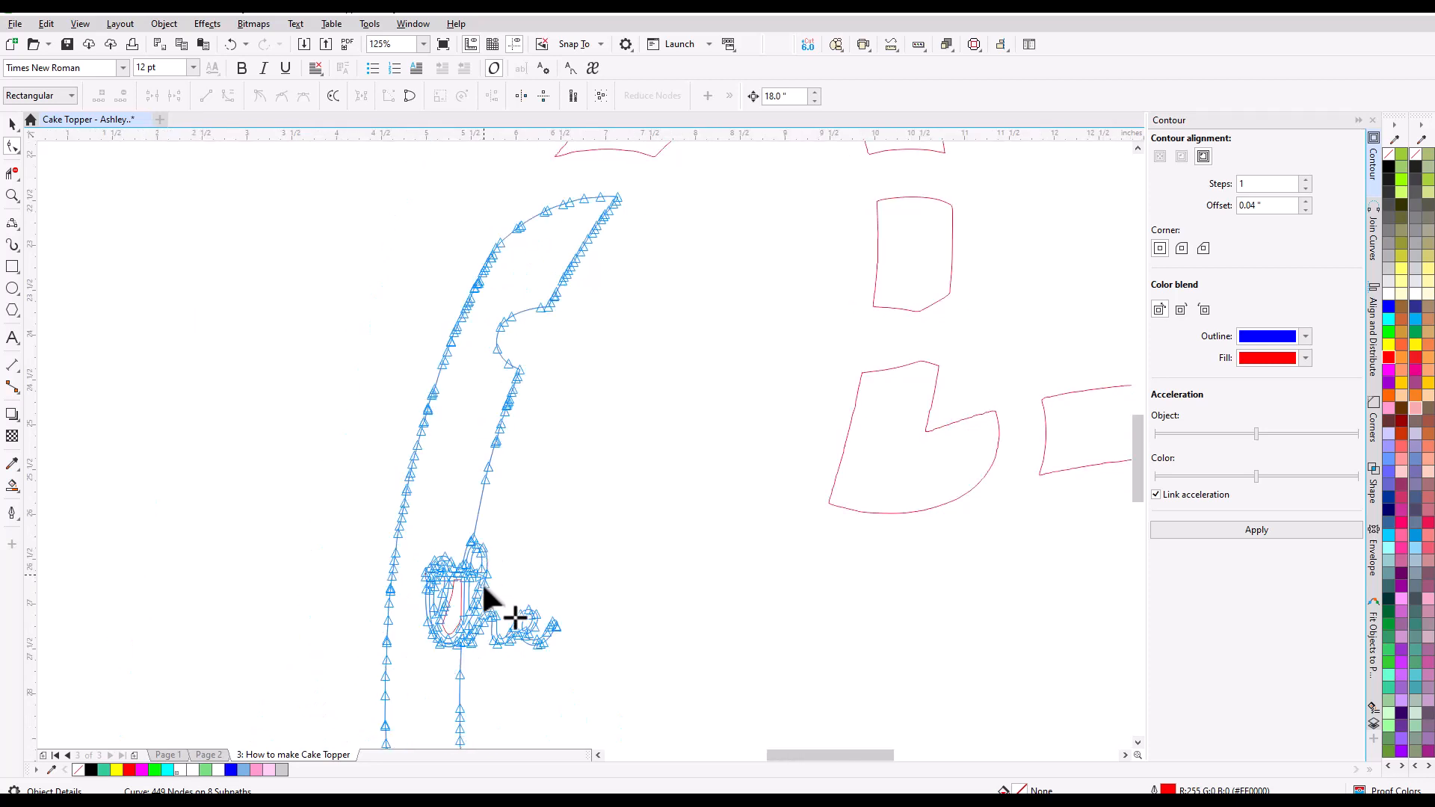
- Delete the separate tapered outline enclosed by the letter t below its crossbar in the word "the"
scroll(479, 658, "up", 4)
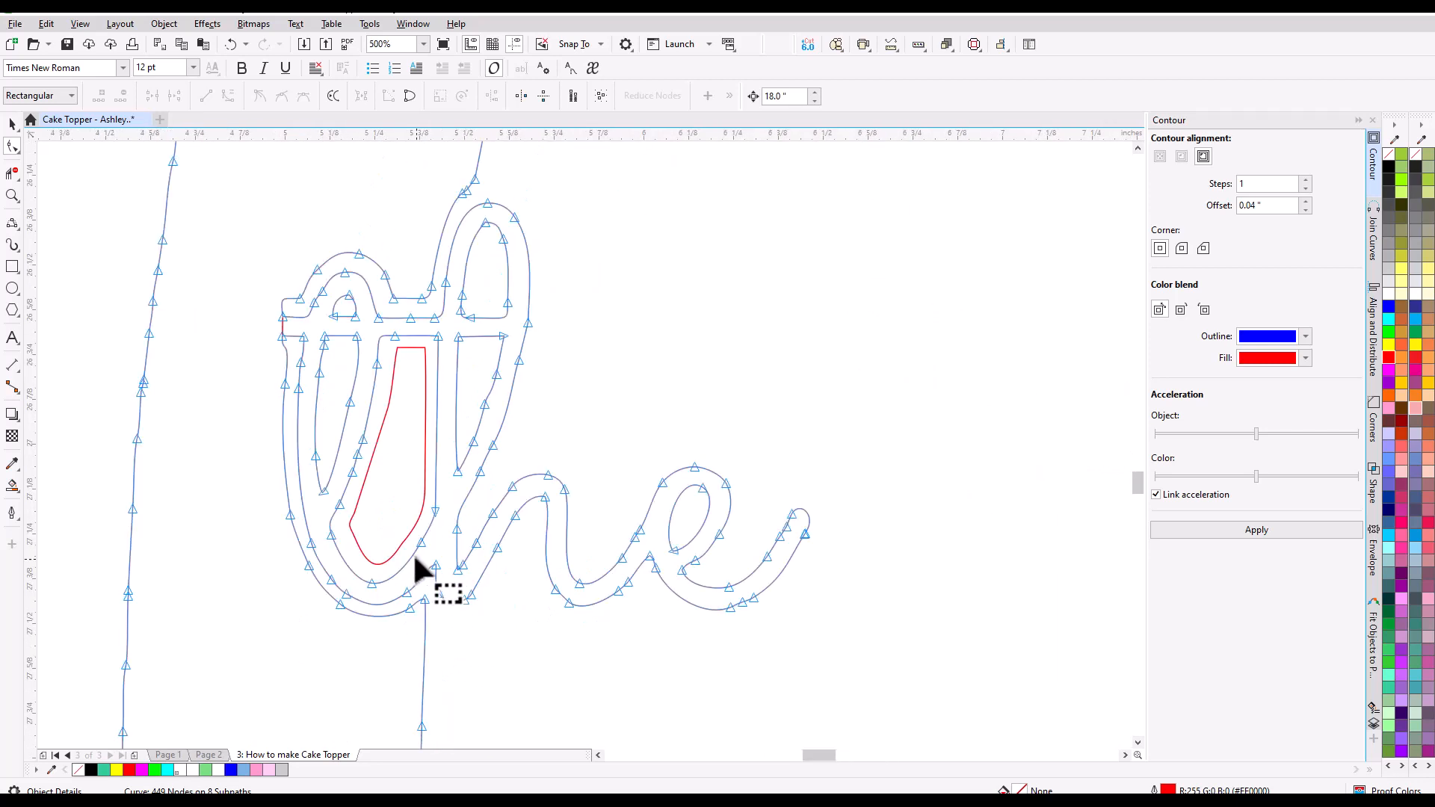
left_click(11, 123)
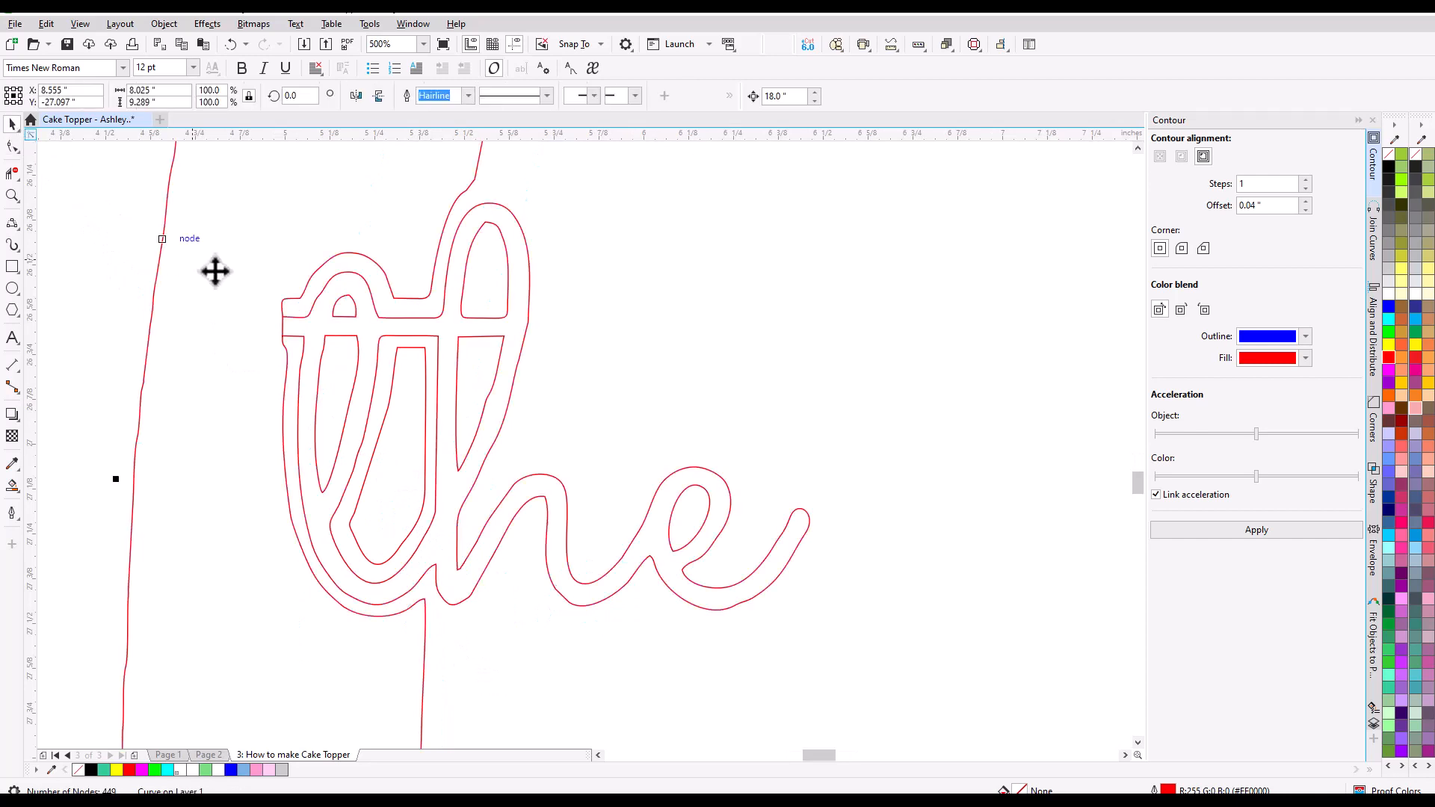
left_click(425, 458)
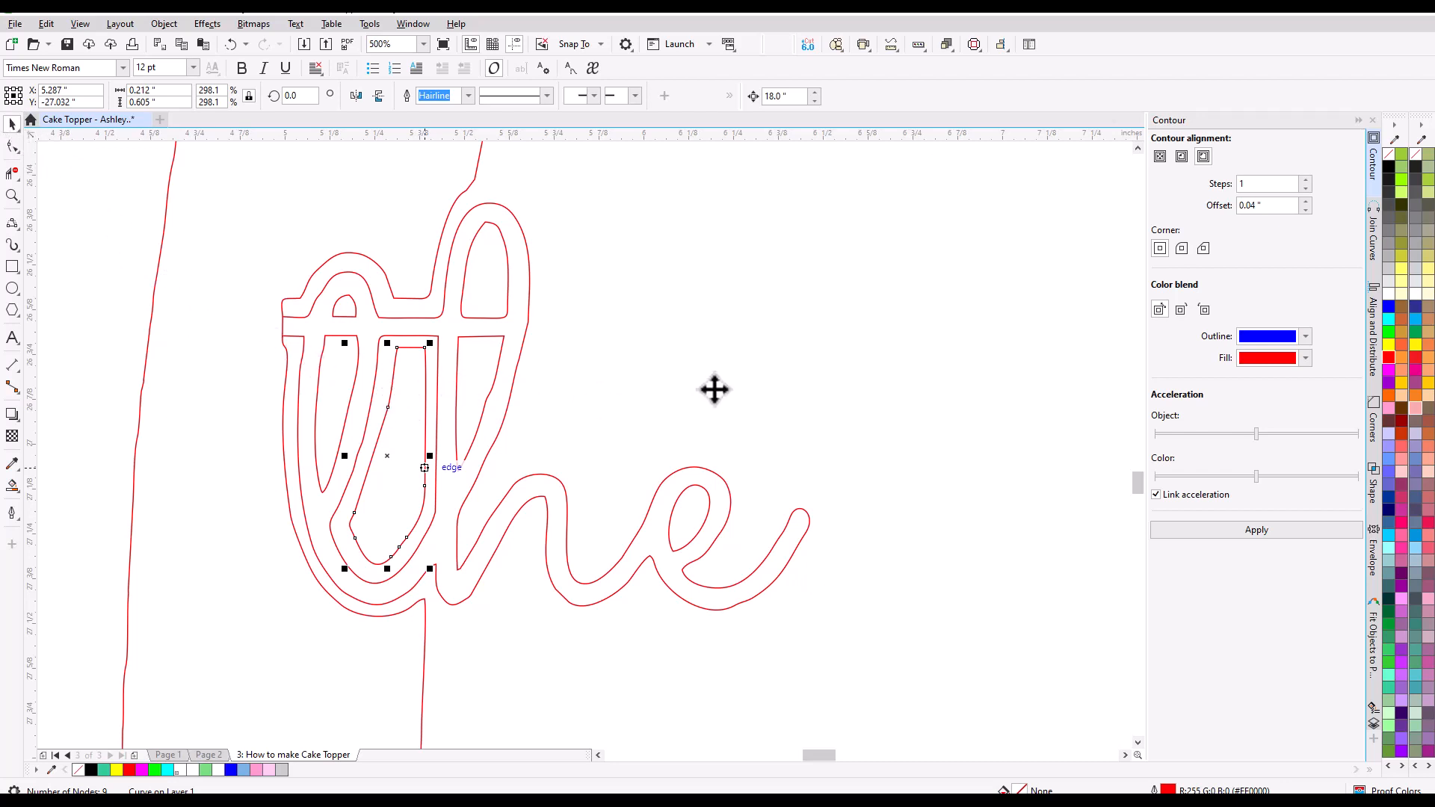
key("Delete")
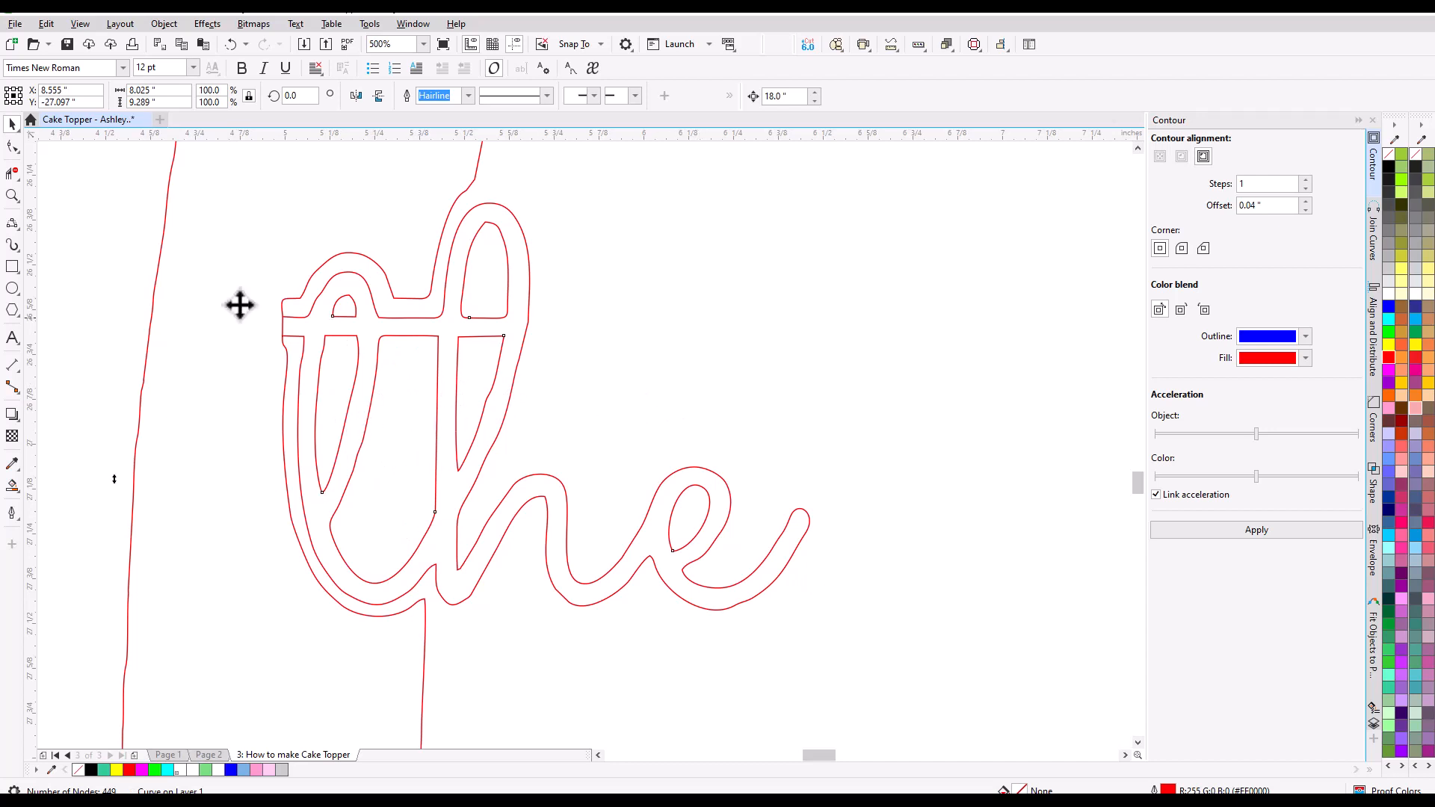
- Delete the five upper nodes of the narrow inner loop below the crossbar at the start of the word "the"
left_click(690, 433)
scroll(688, 448, "down", 4)
scroll(673, 467, "up", 6)
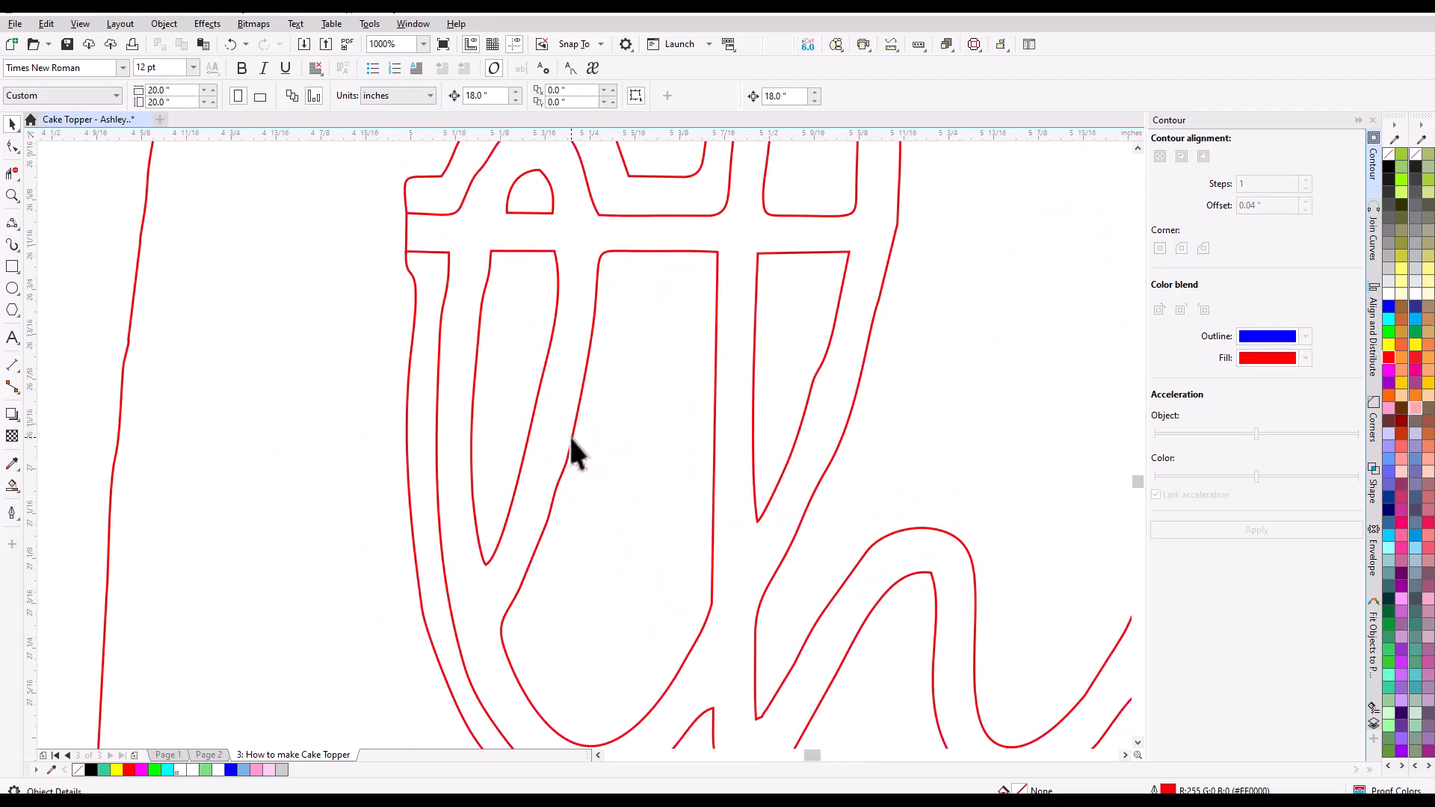
left_click(571, 444)
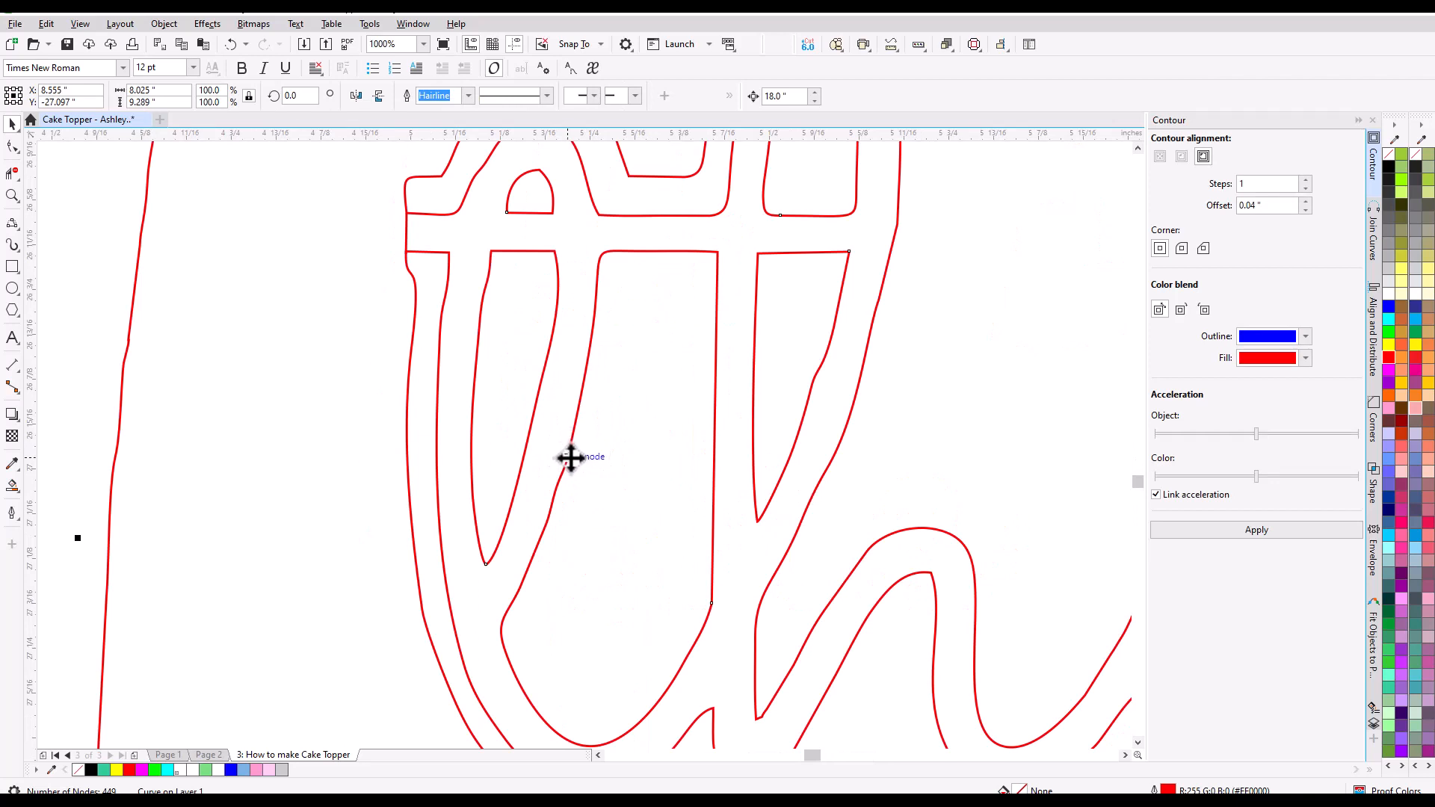
scroll(568, 469, "down", 6)
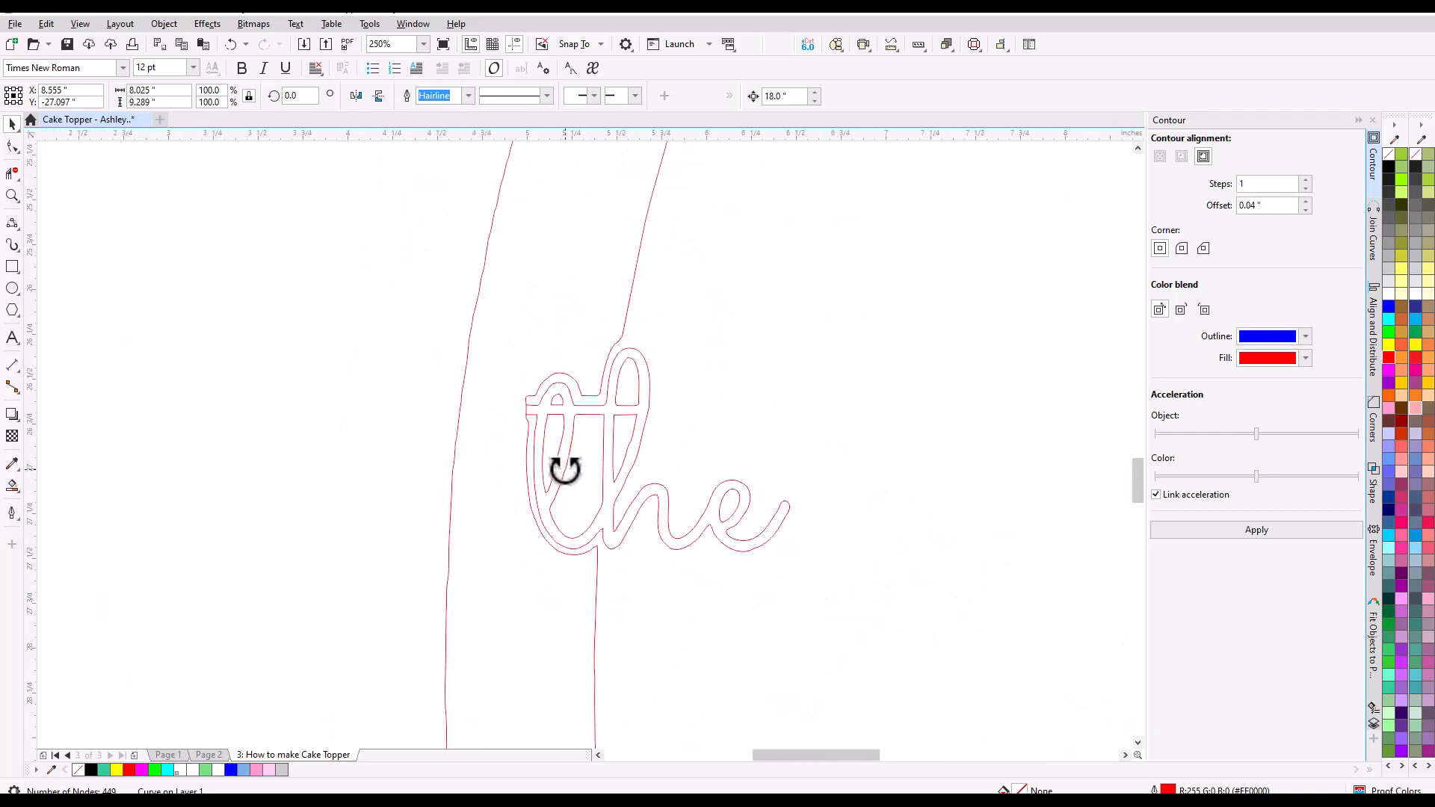
scroll(725, 495, "down", 2)
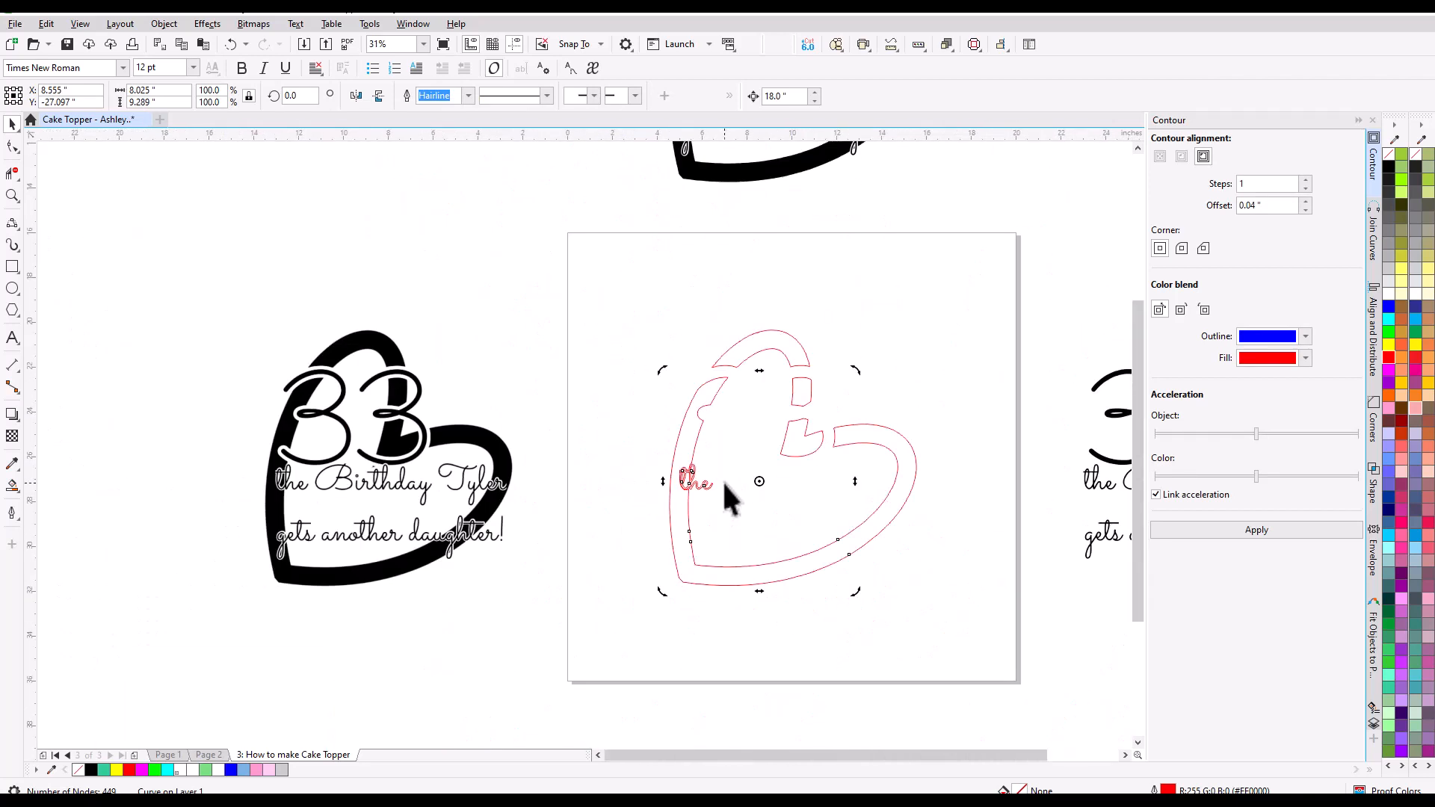
scroll(723, 493, "up", 4)
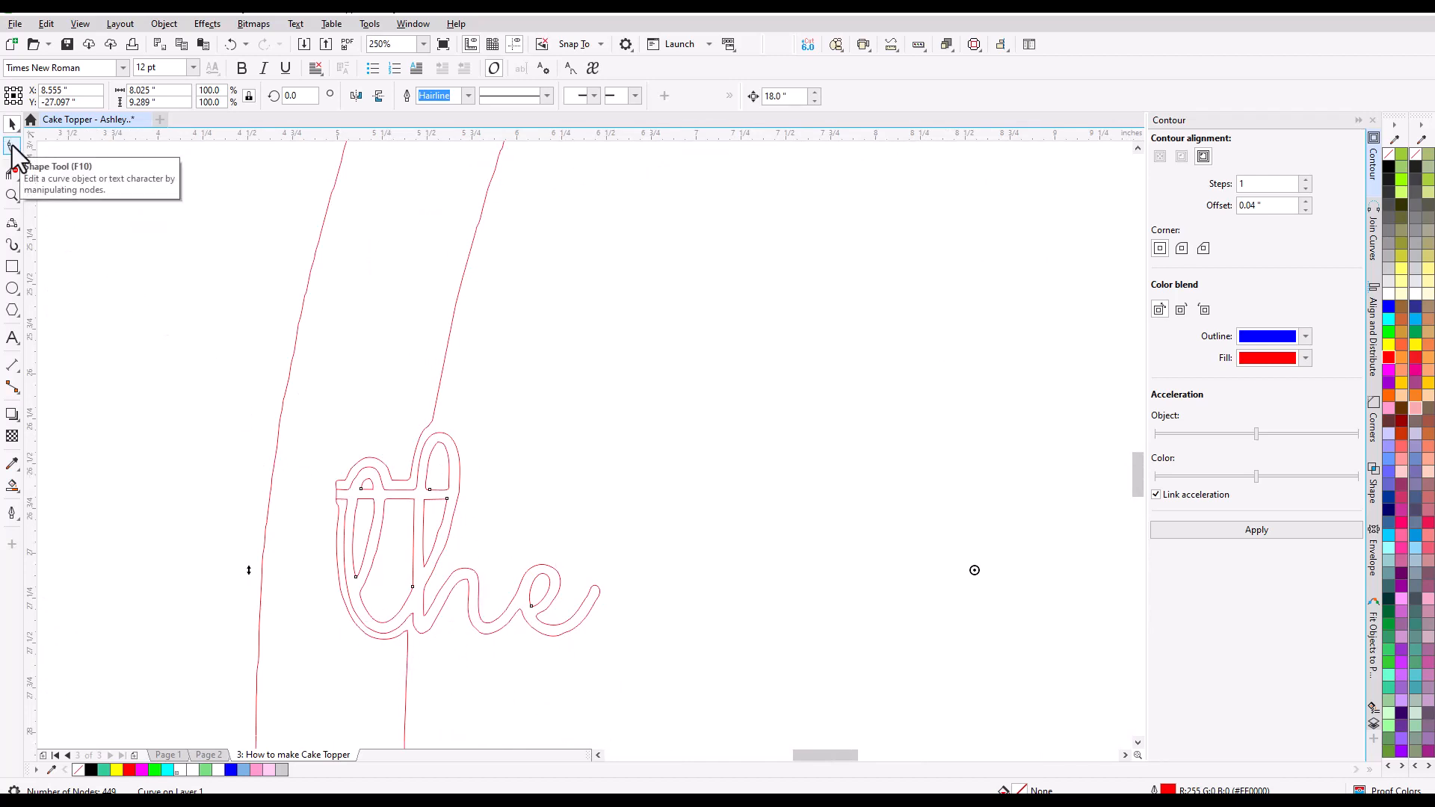
left_click(14, 148)
scroll(342, 531, "up", 6)
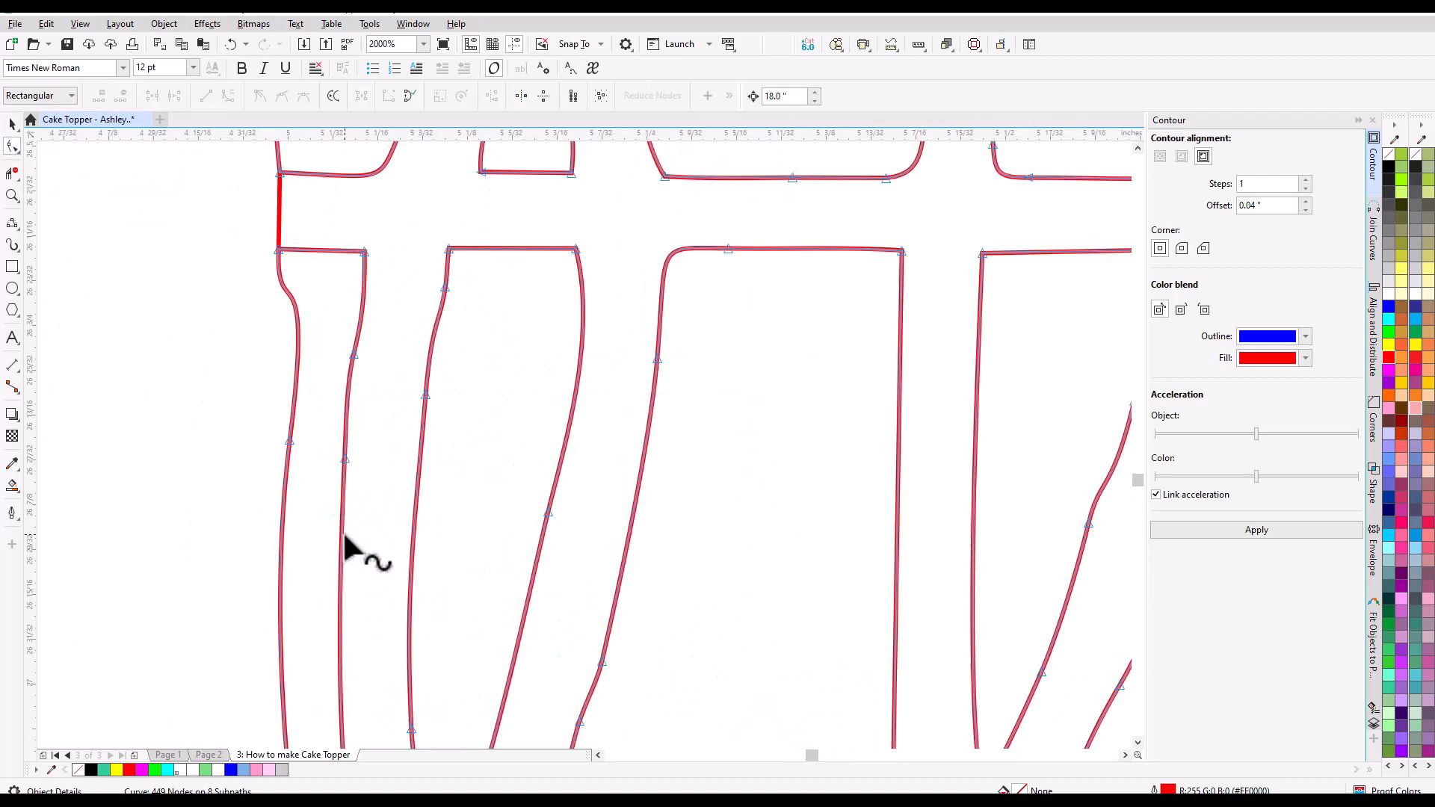
left_click_drag(413, 215, 590, 601)
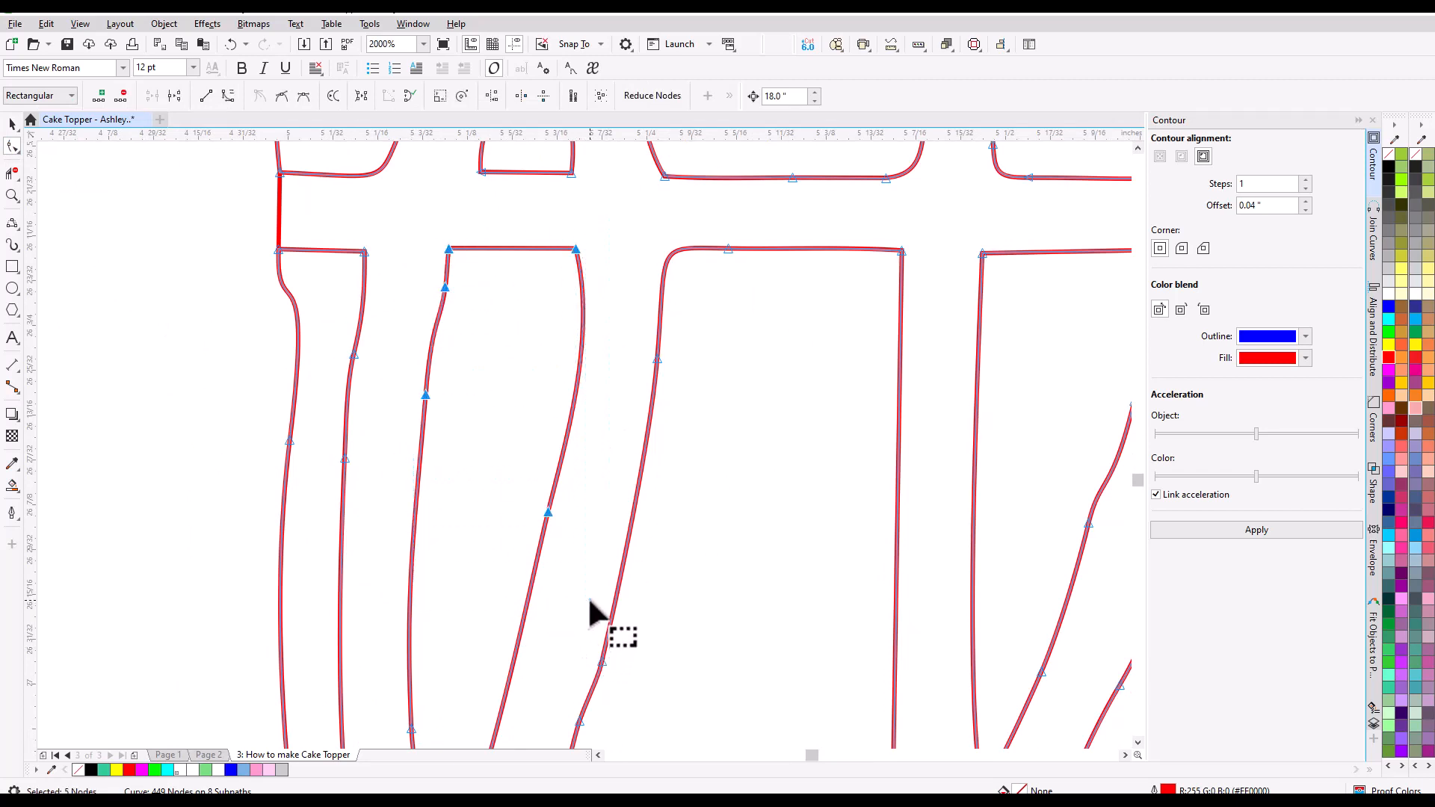
key("Delete")
- Delete the remaining groups of nodes forming the inner loops of the word "the"
scroll(585, 579, "down", 2)
left_click_drag(496, 388, 635, 702)
key("Delete")
left_click_drag(486, 443, 520, 523)
key("Delete")
left_click_drag(548, 184, 623, 308)
key("Delete")
- Delete the next groups of leftover lettering nodes along the heart's inner edge
scroll(907, 599, "down", 5)
mouse_move(625, 418)
left_mouse_down()
mouse_move(672, 419)
mouse_move(608, 442)
mouse_move(759, 311)
mouse_move(562, 302)
left_mouse_up()
scroll(673, 418, "down", 2)
scroll(571, 359, "down", 4)
scroll(487, 291, "up", 7)
left_click_drag(160, 368, 254, 482)
key("Delete")
scroll(427, 467, "down", 4)
- Remove the closing segments between the heart's top arch and the small block below it with Virtual Segment Delete
left_click(396, 460)
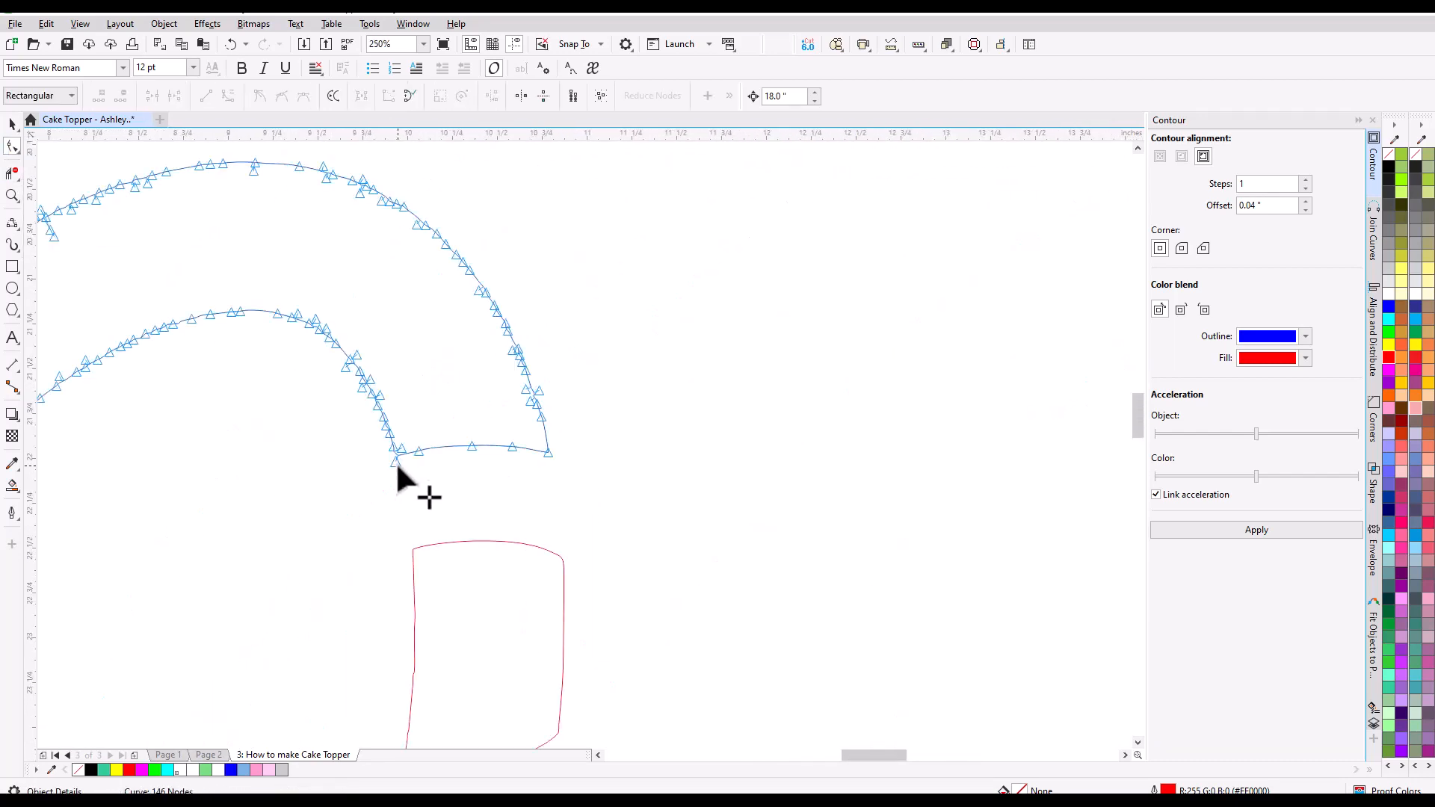
key("x")
scroll(401, 374, "up", 5)
scroll(432, 420, "left", 3)
scroll(310, 595, "down", 6)
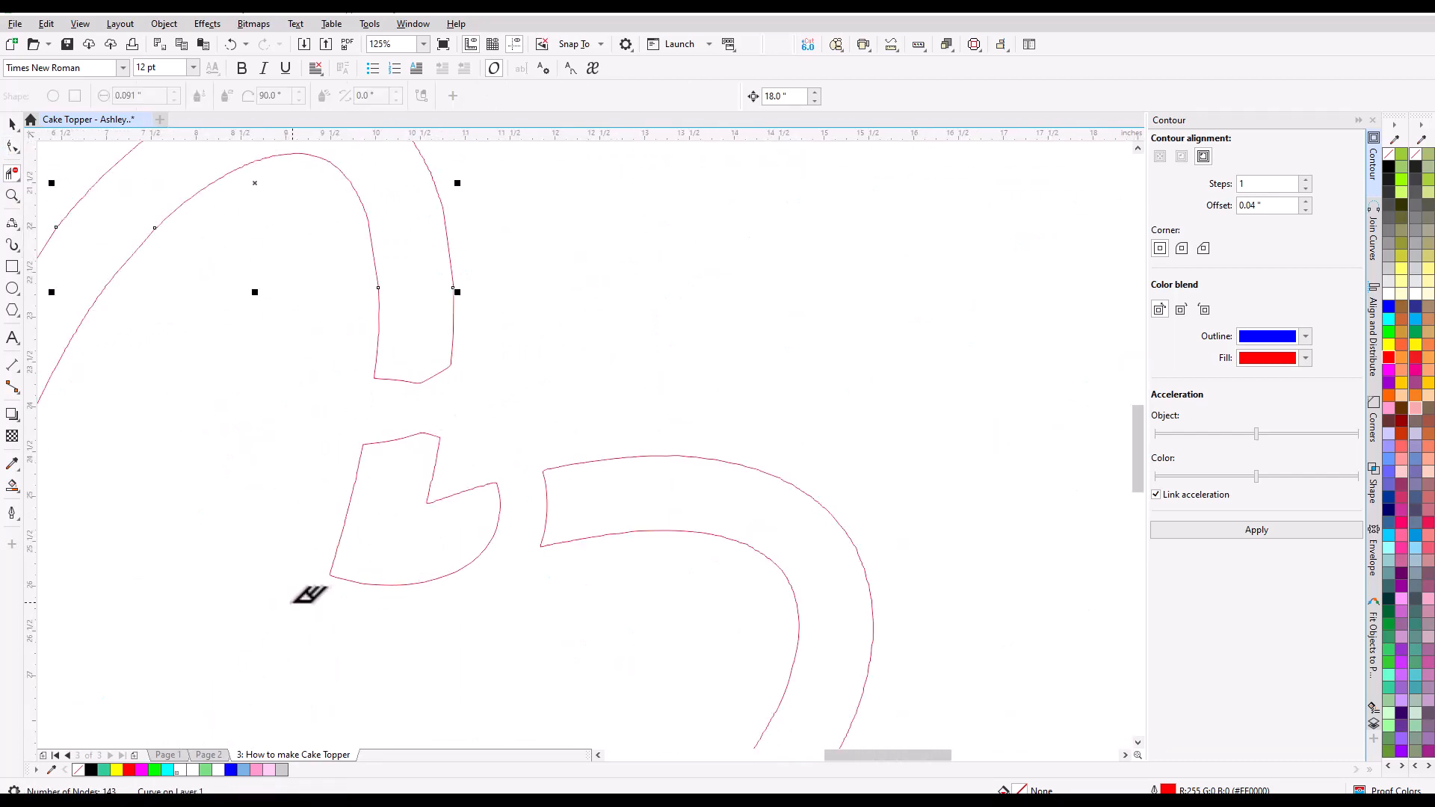
- Bridge the gap between the top arch's lower end and the notched piece below it, and delete the surplus nodes
scroll(310, 595, "up", 4)
left_click_drag(368, 458, 689, 449)
scroll(688, 448, "down", 2)
left_click(13, 146)
left_click(673, 188)
scroll(673, 189, "up", 6)
scroll(832, 218, "down", 3)
key("Delete")
scroll(737, 464, "down", 3)
scroll(444, 287, "up", 2)
- Bridge the gap between the notched piece and the heart's right lobe, and remove the closing segments across it with Virtual Segment Delete
key("F5")
left_click(707, 352)
left_click(614, 374)
scroll(657, 508, "down", 2)
left_click(703, 499)
left_click(503, 569)
scroll(680, 531, "down", 3)
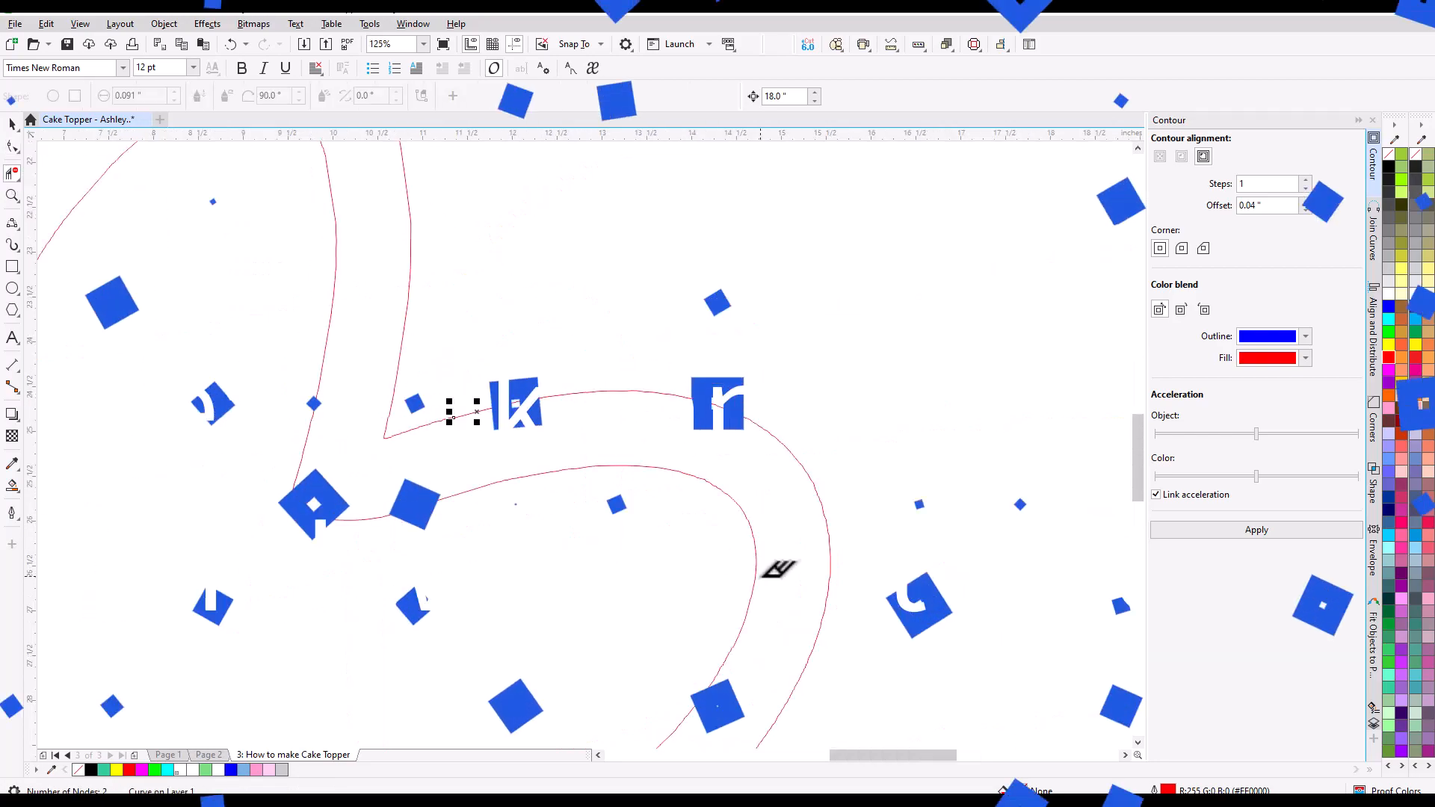